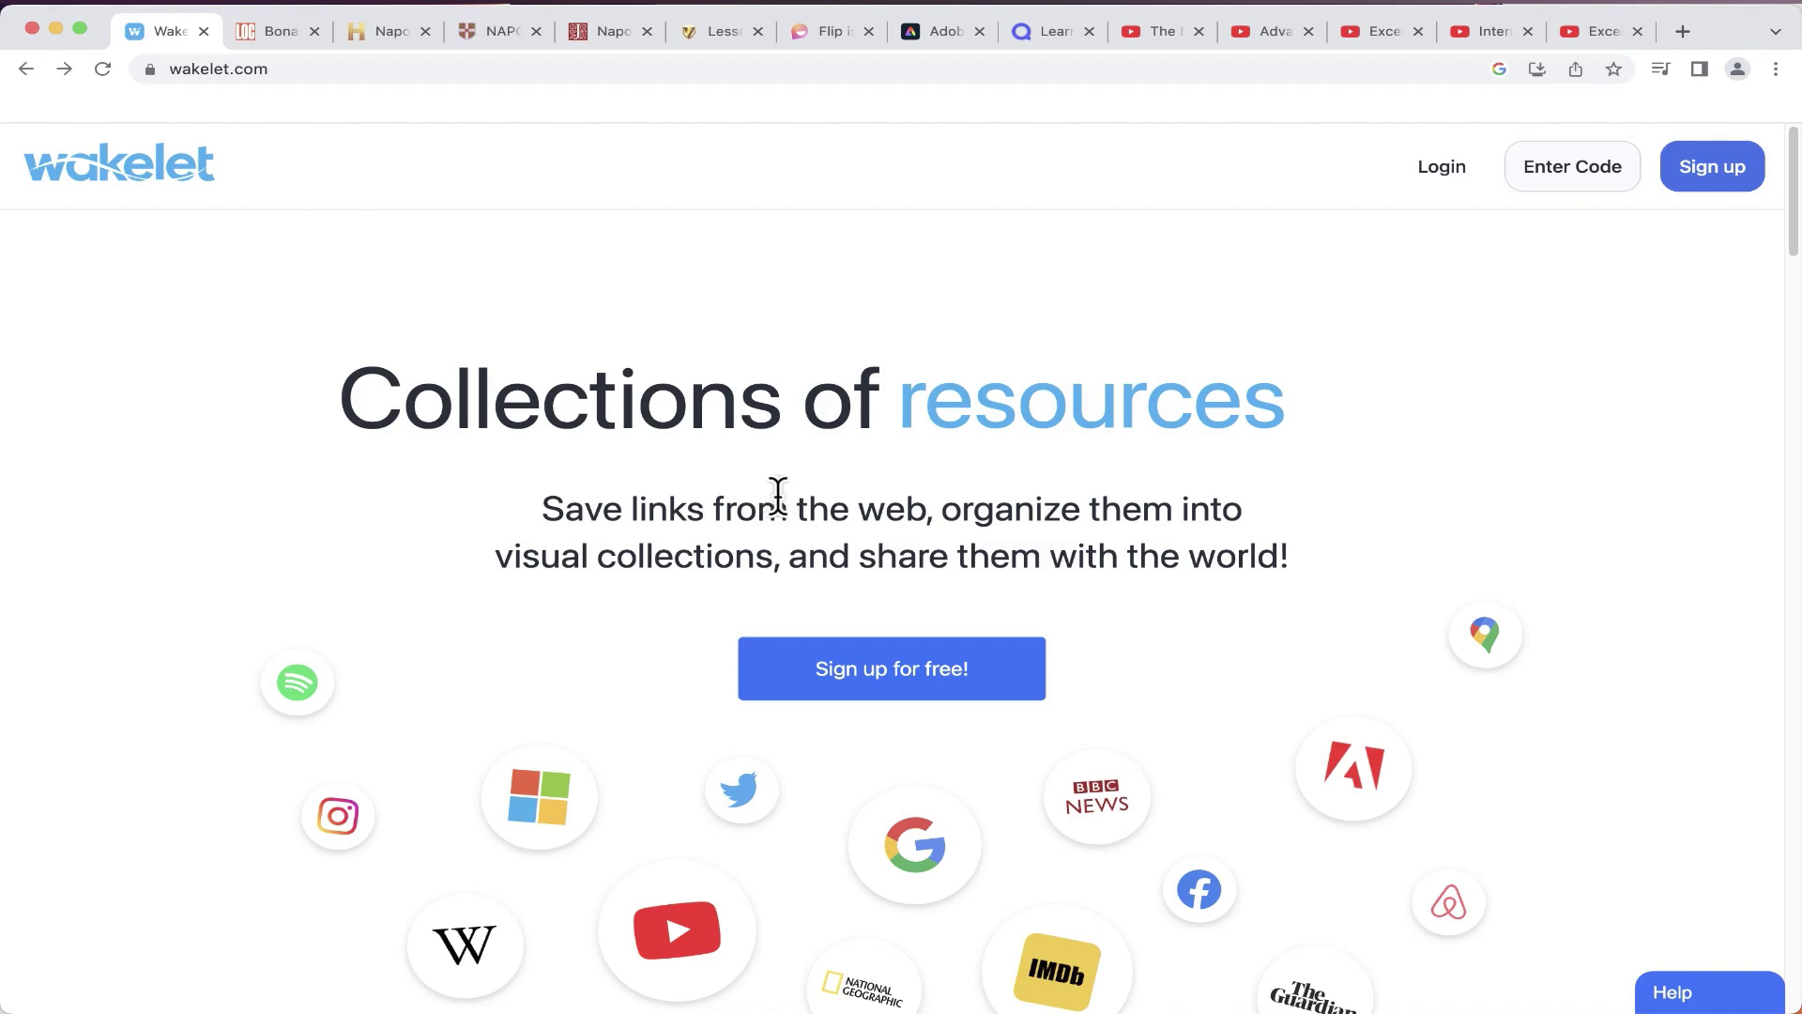
Sign up for a free Wakelet account with the listed Google account and finish onboarding as an Educator
click(918, 662)
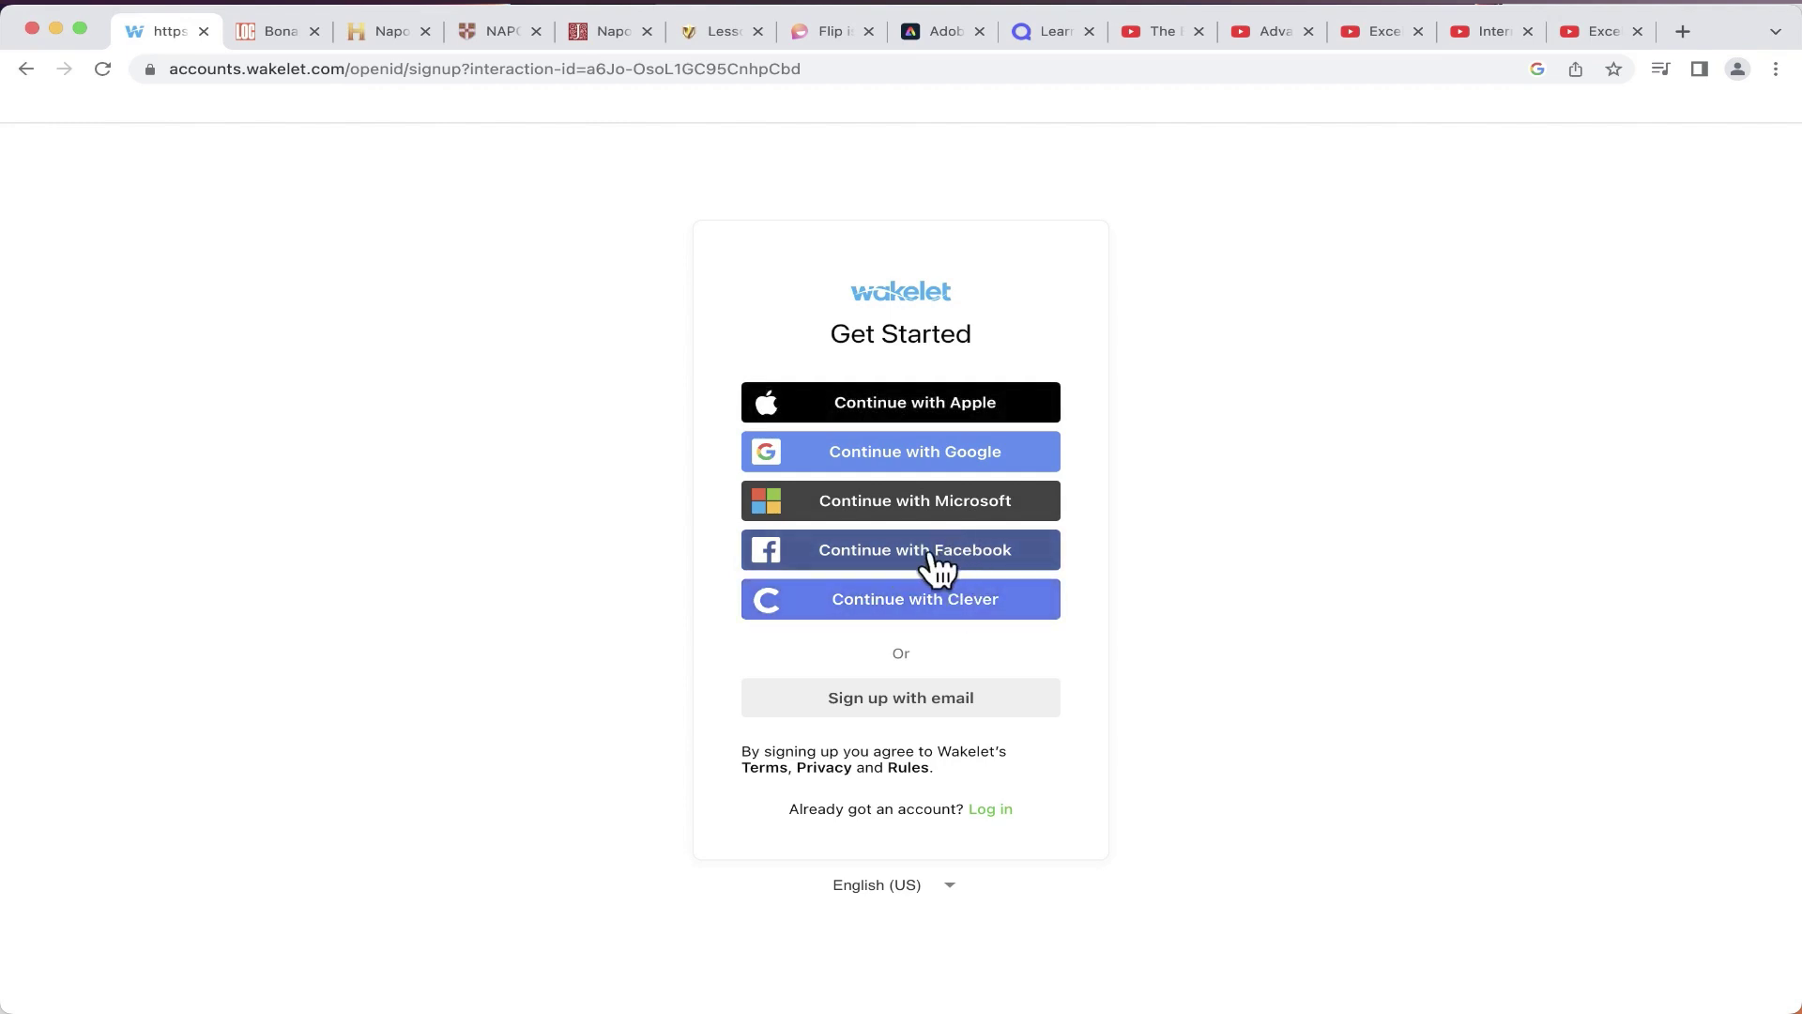
click(928, 463)
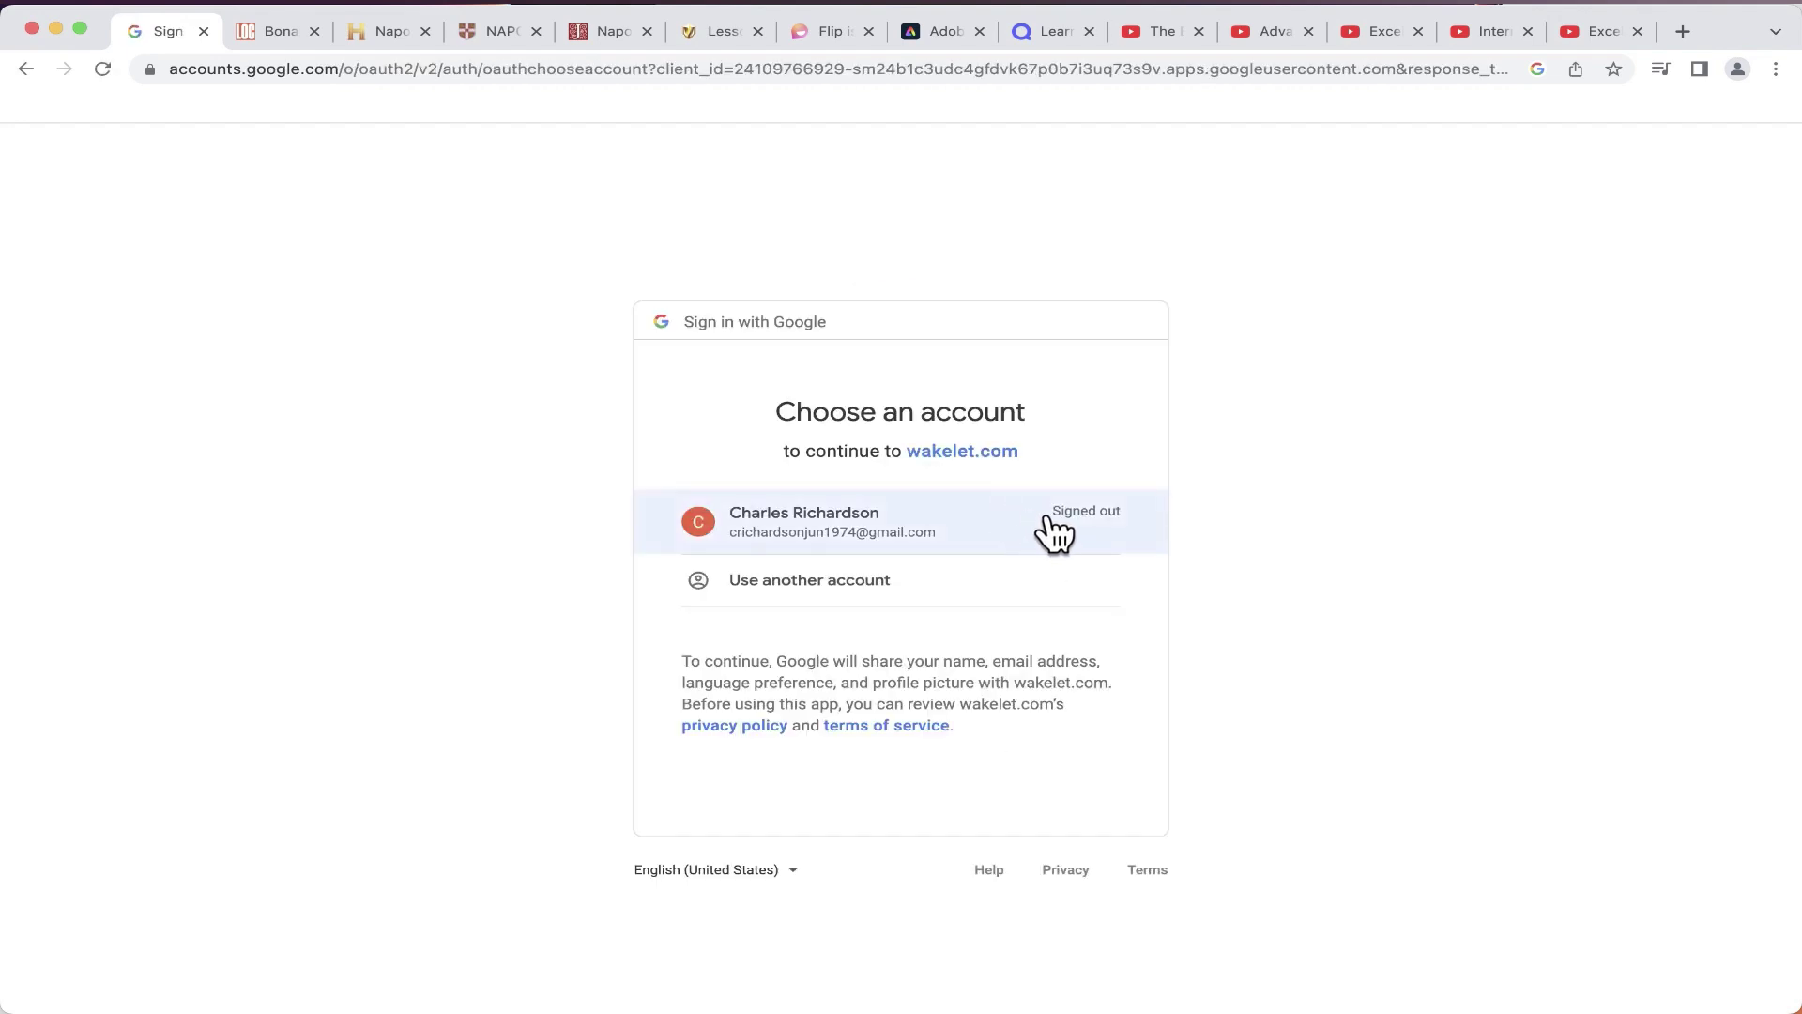
click(942, 546)
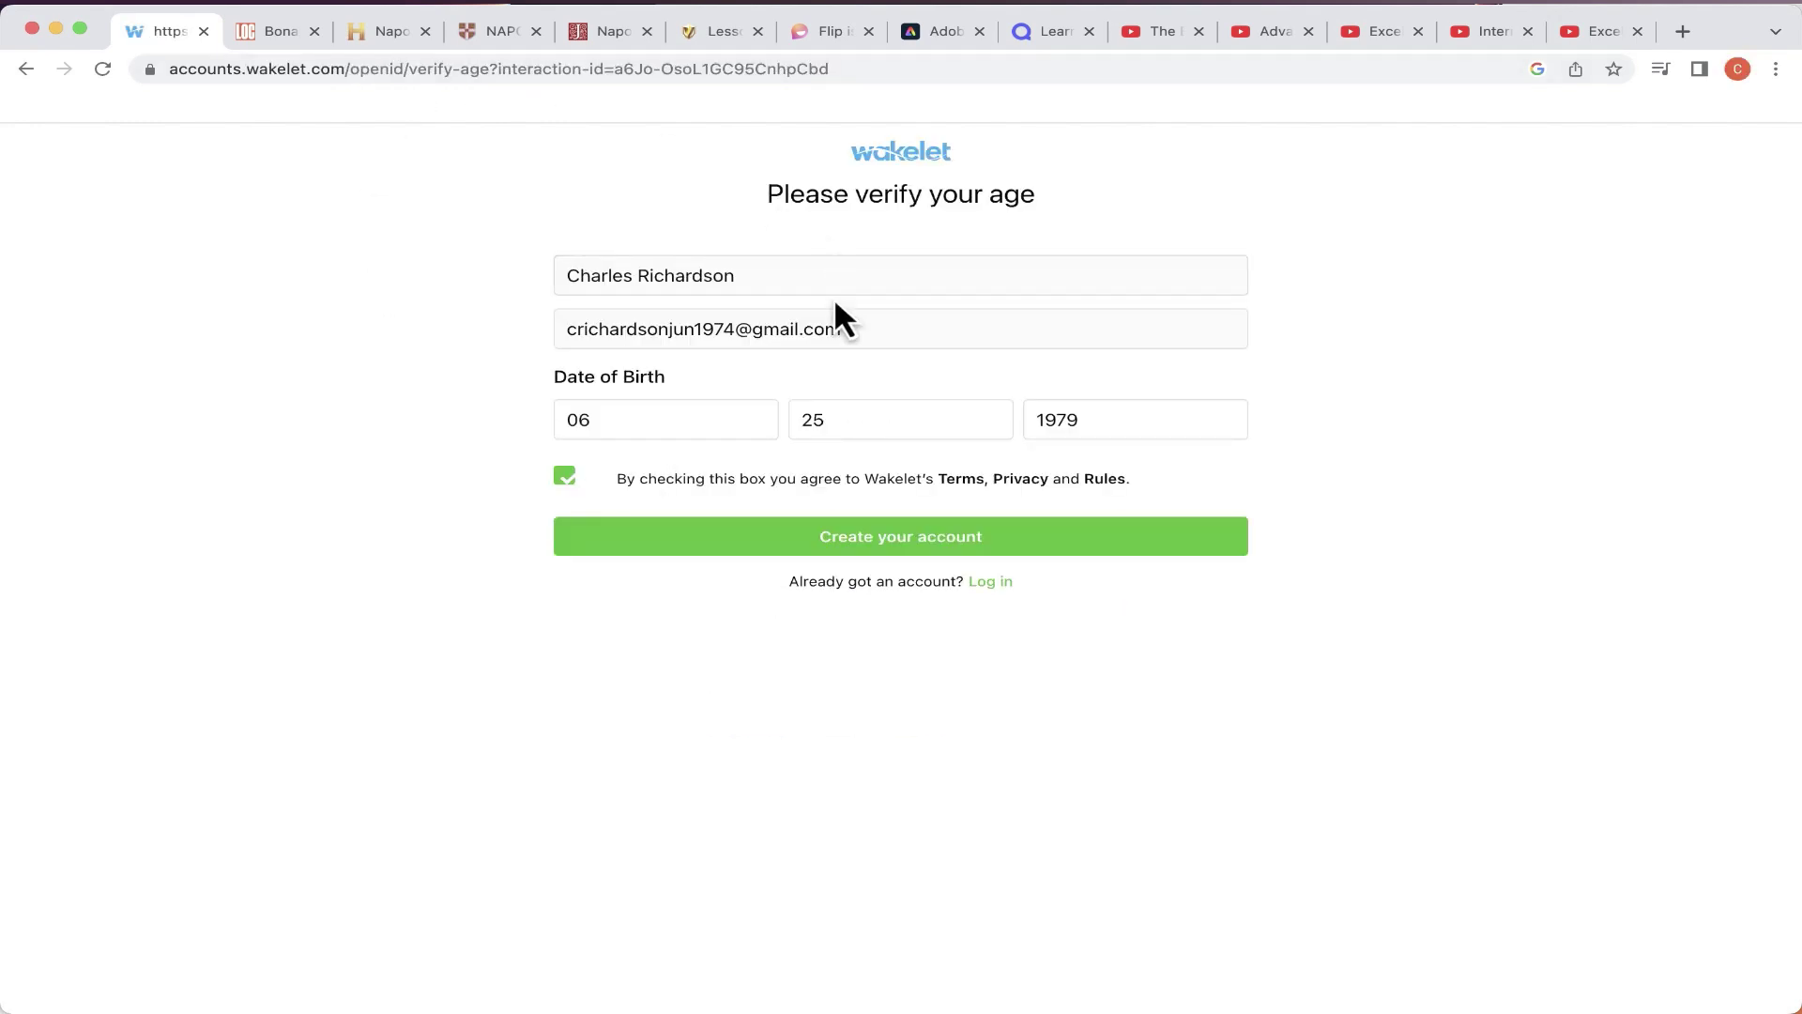
click(970, 545)
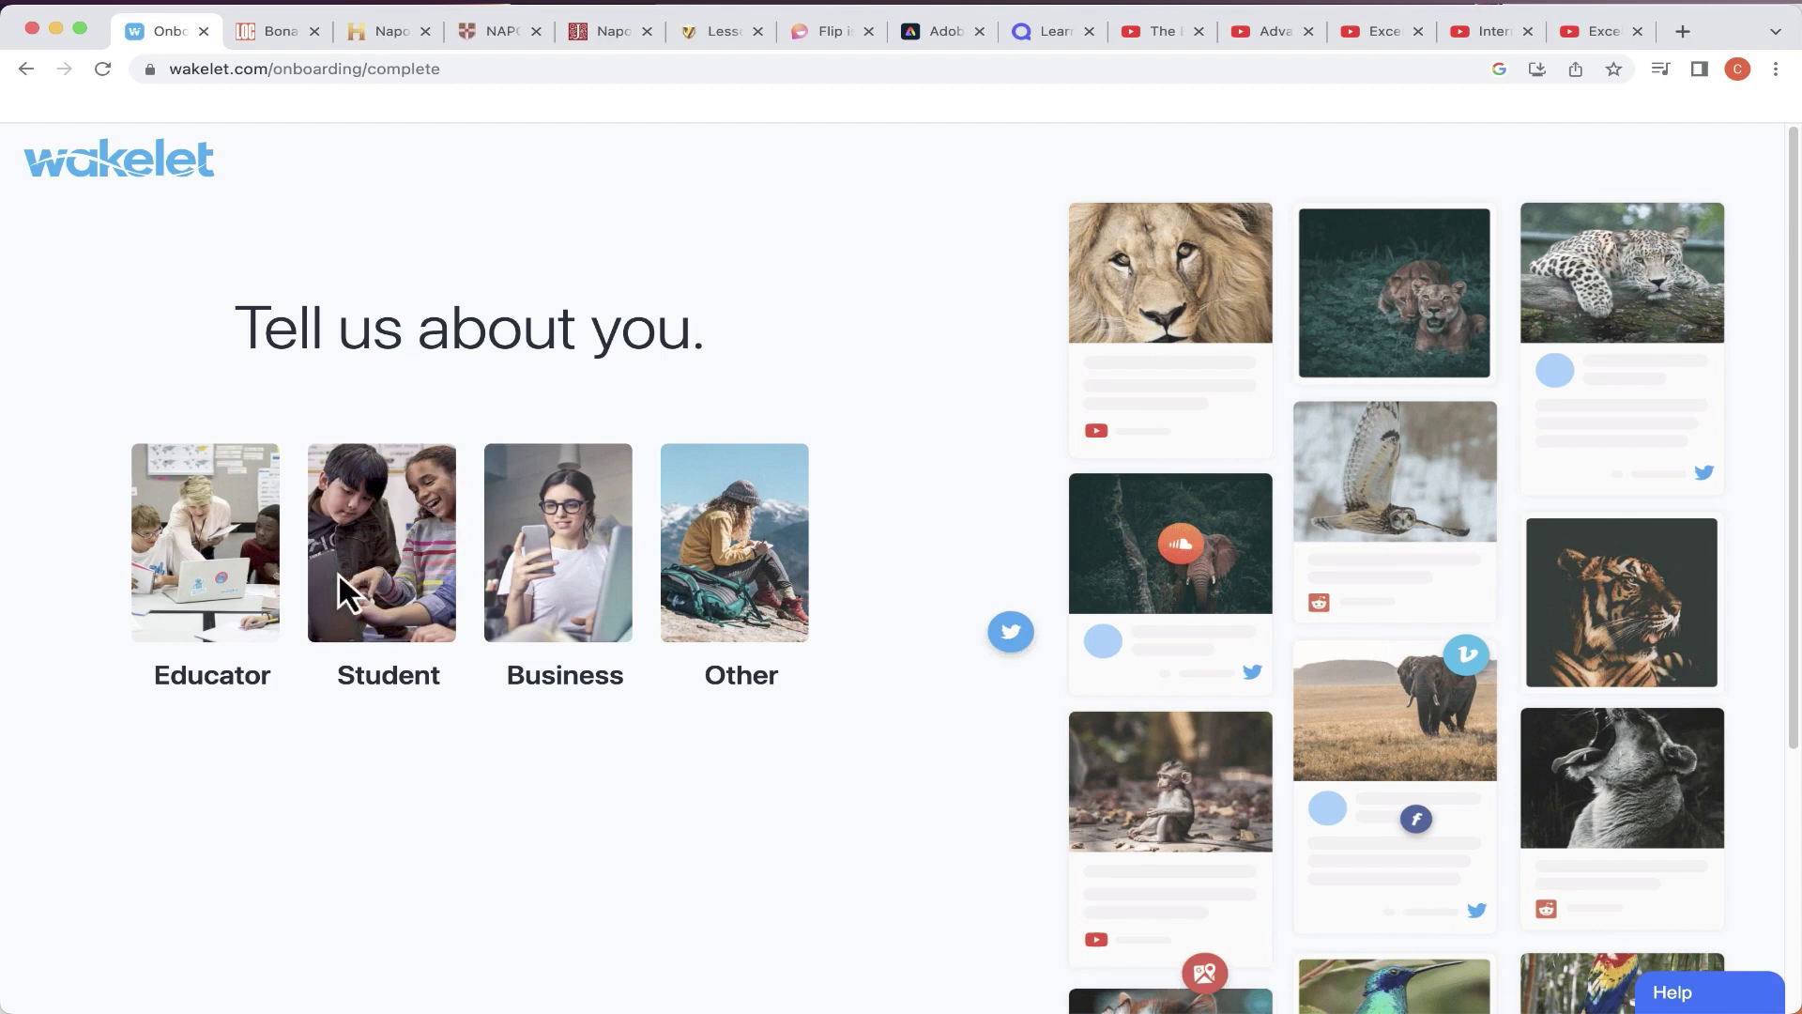
click(226, 593)
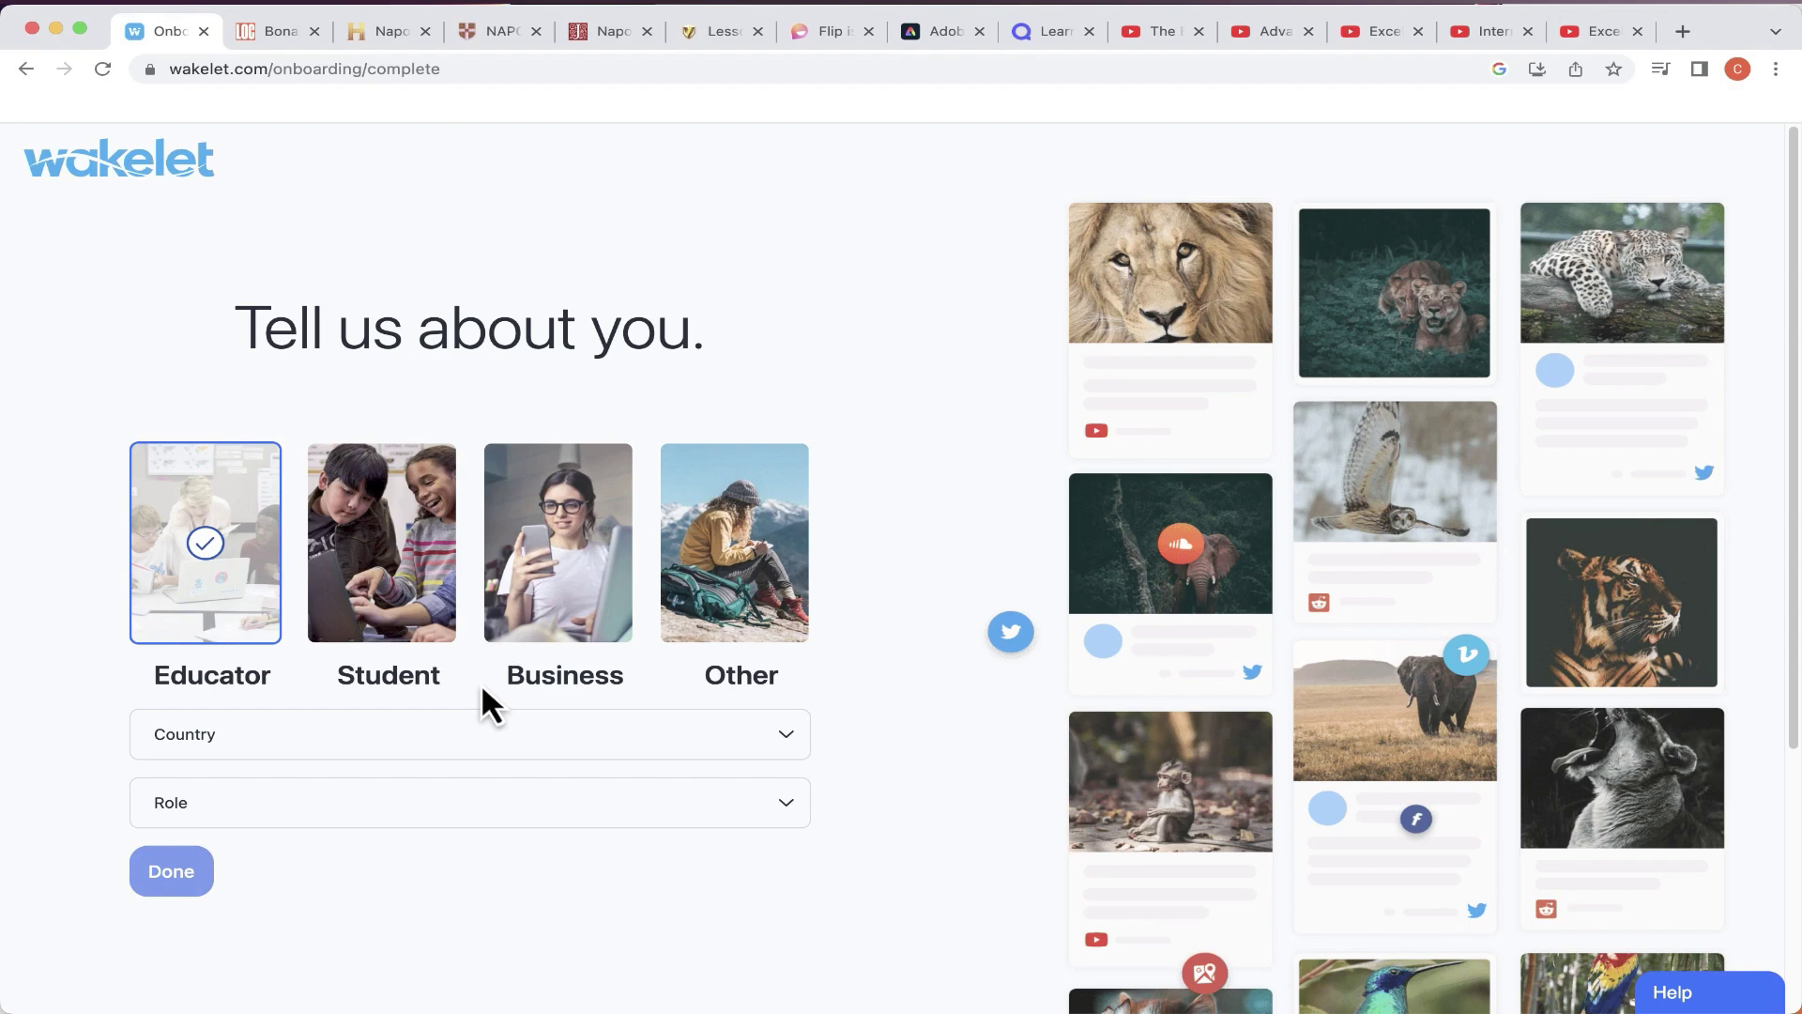
click(170, 871)
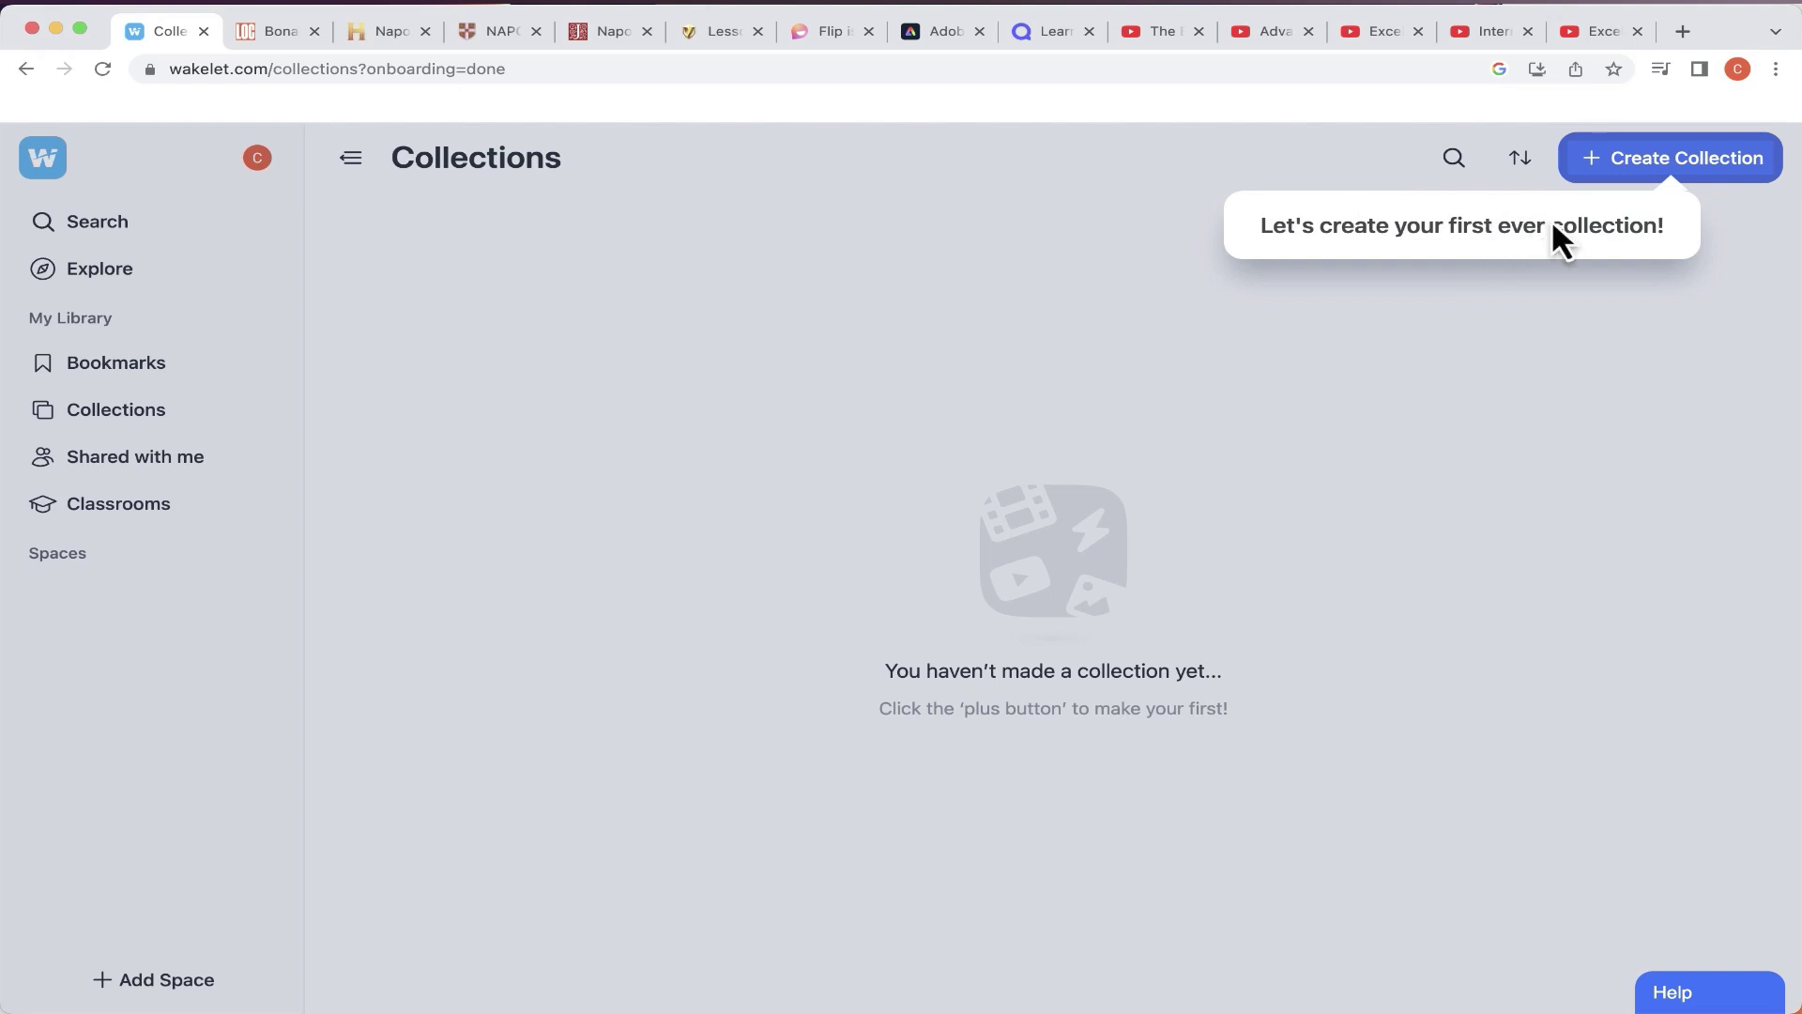
Create a new collection titled "Napoleon Research Paper" and move on to the guided tour's second stage
click(1664, 167)
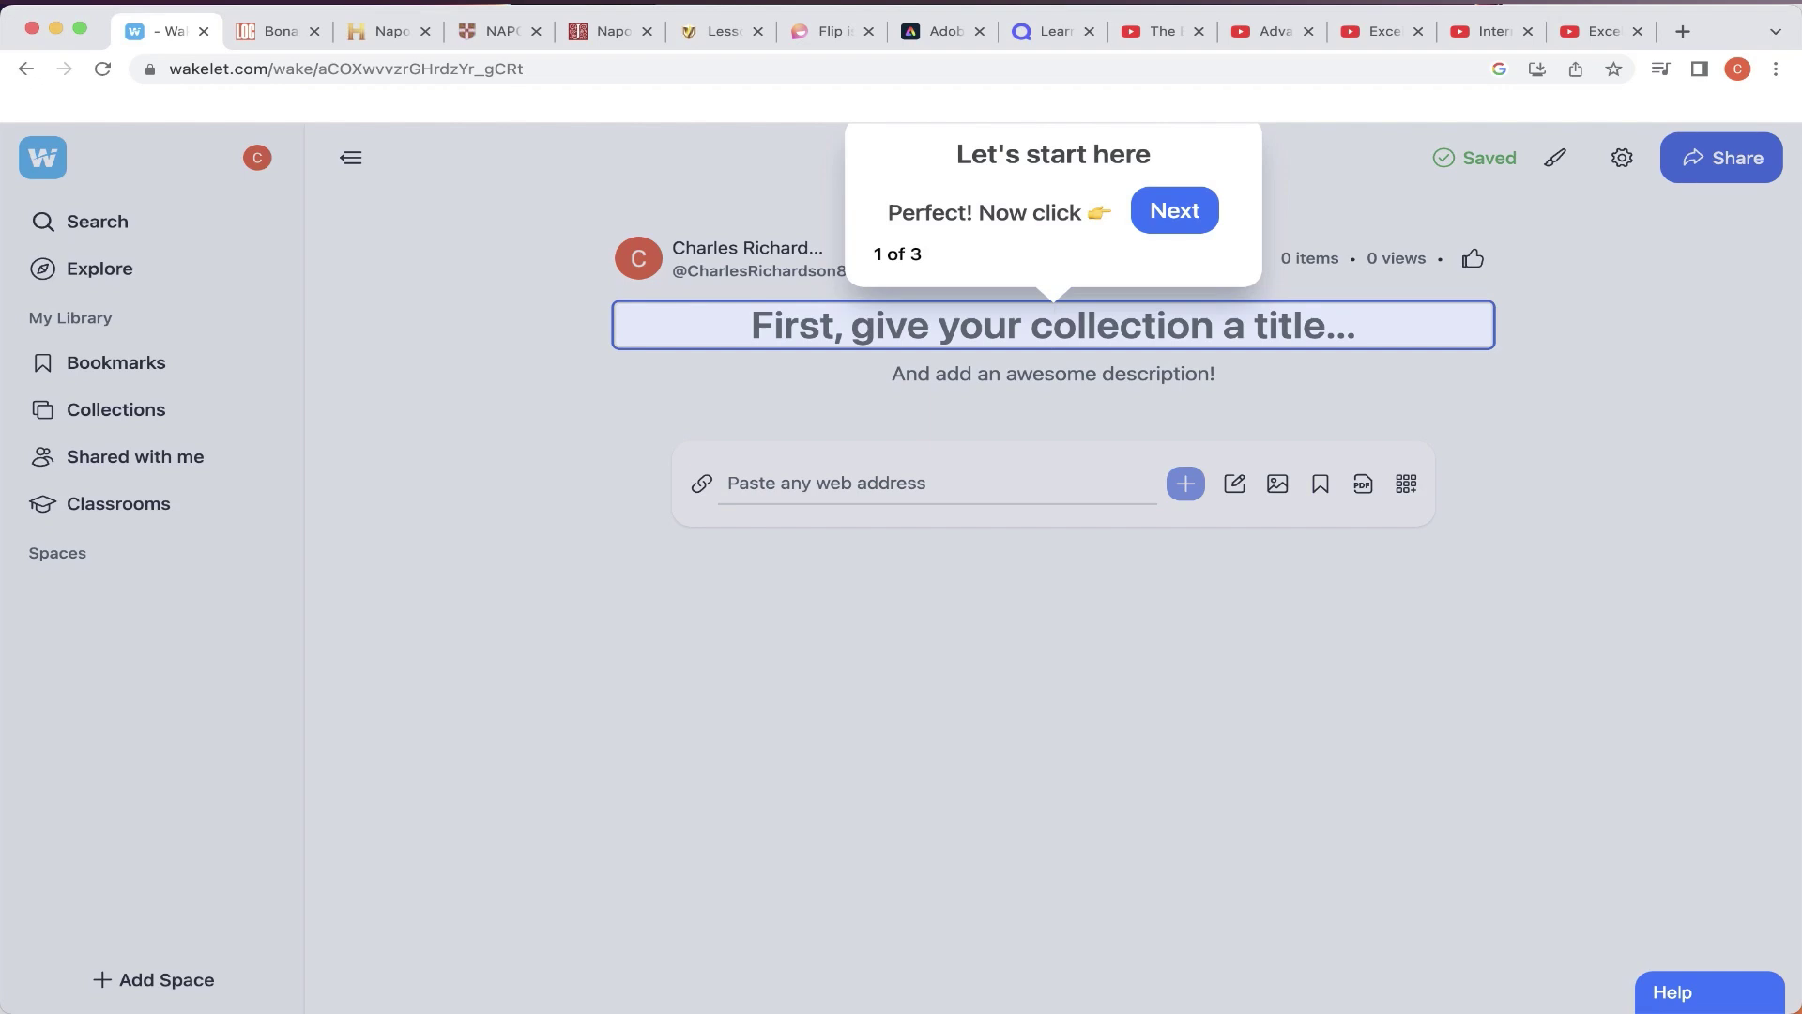
text(Napoleon)
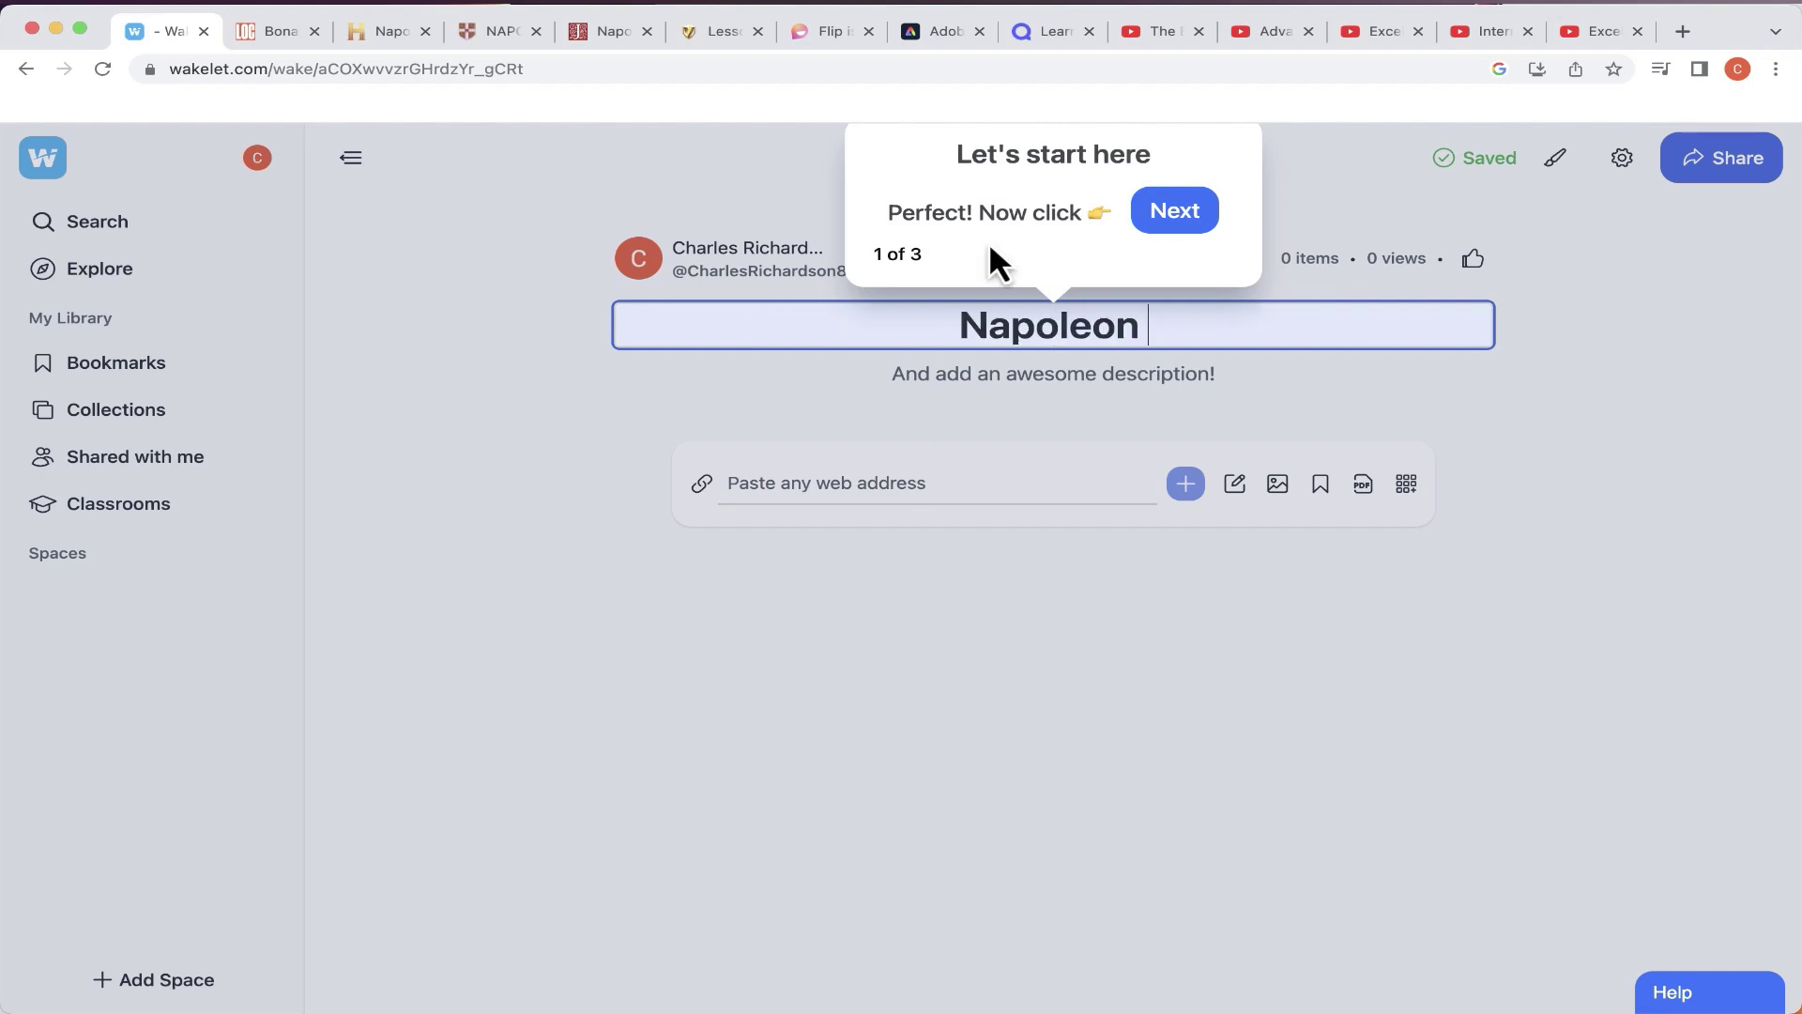
text(Research Paper)
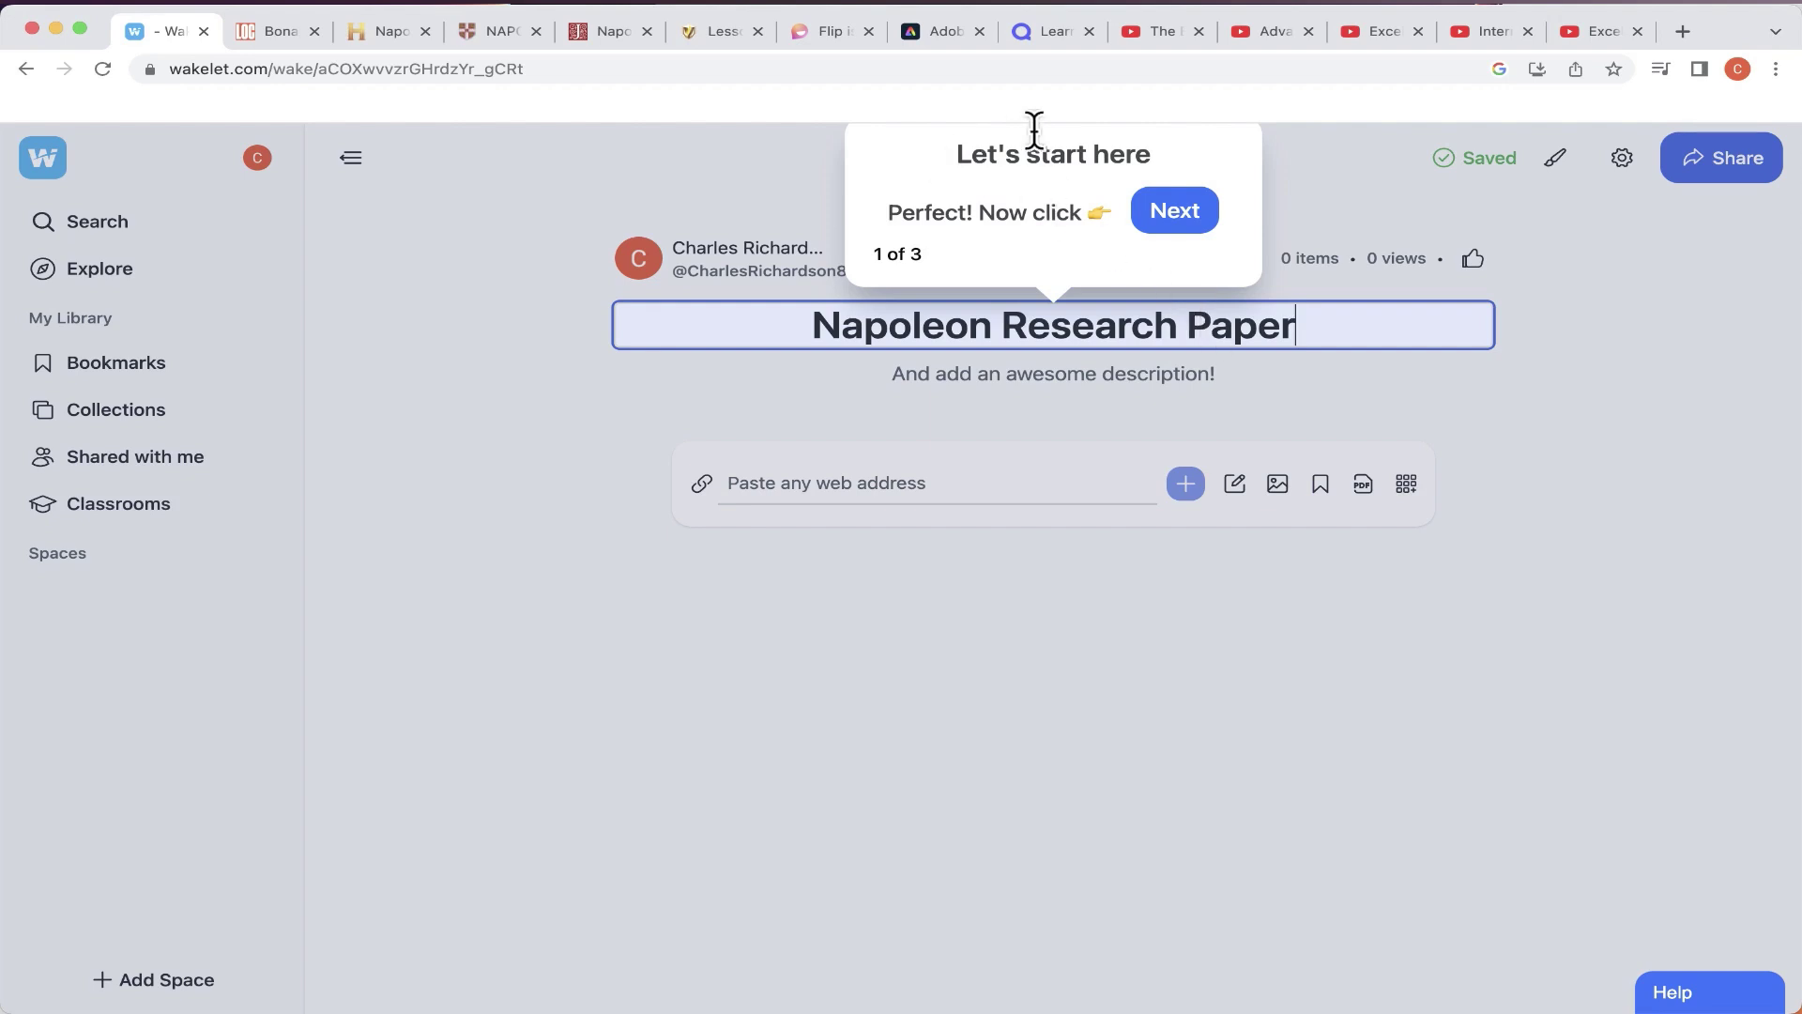
click(1185, 222)
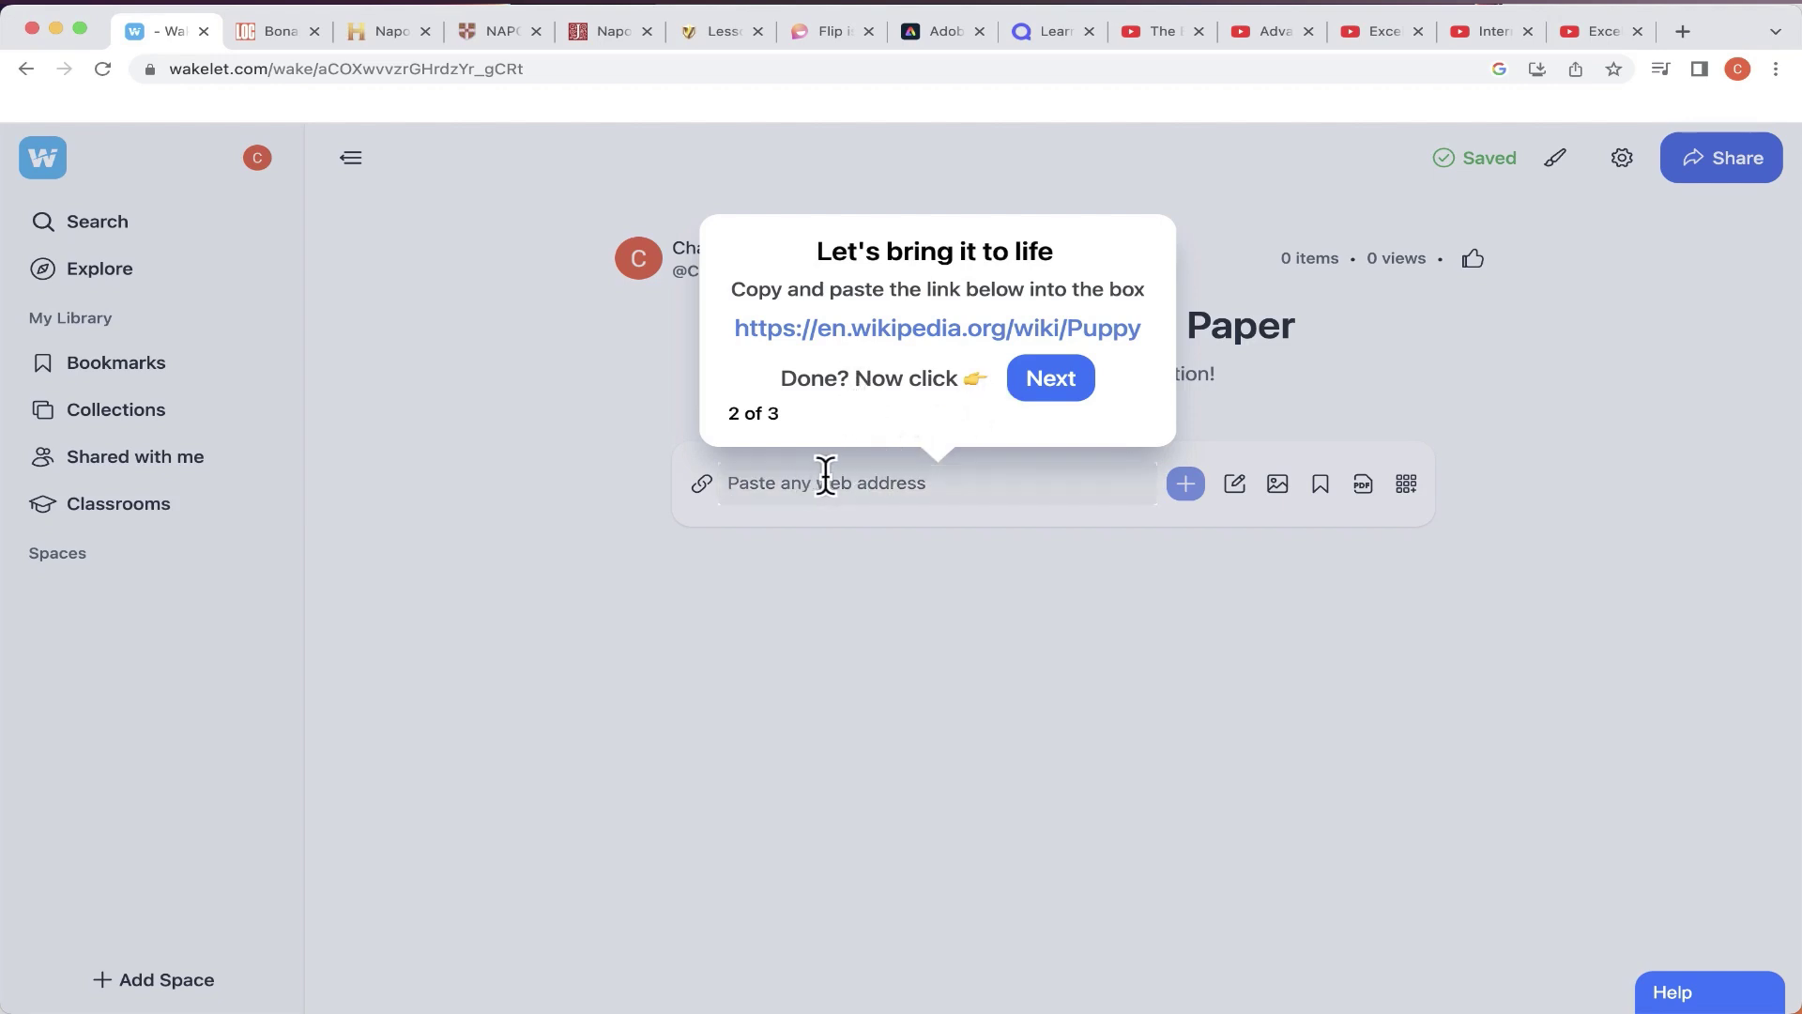
drag(1142, 329, 738, 340)
key(super+c)
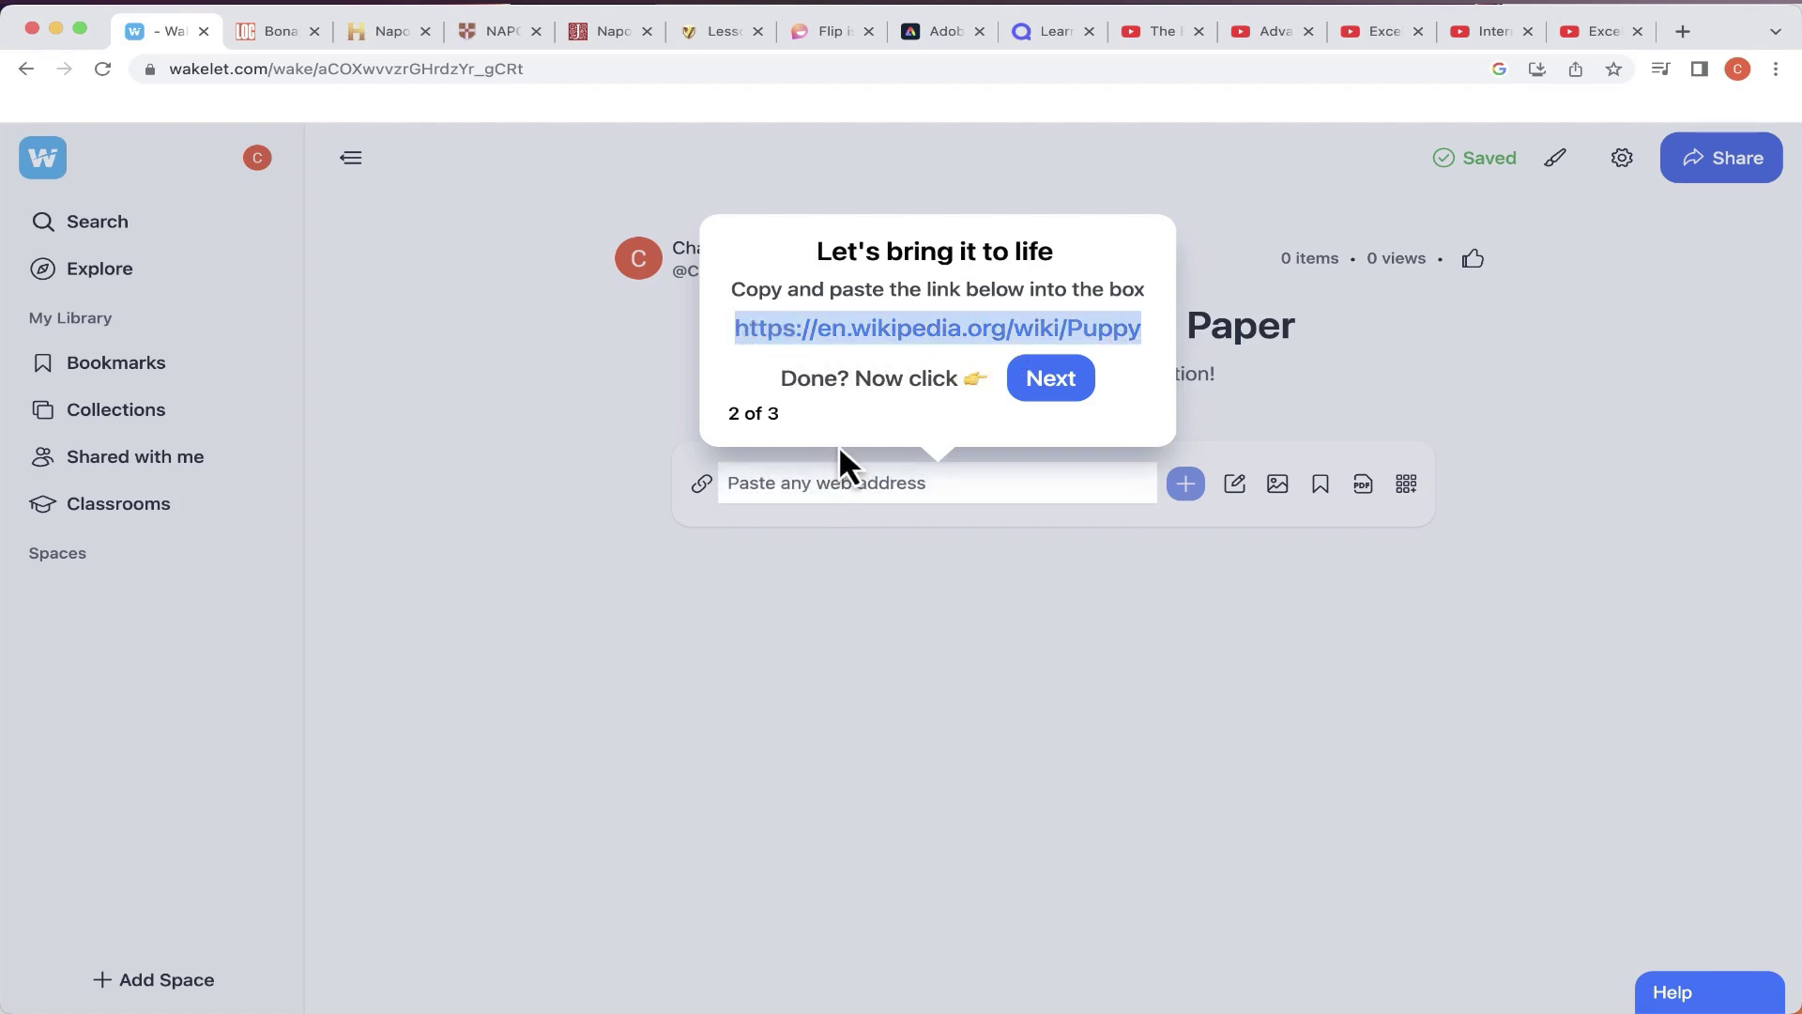
click(934, 481)
key(super+v)
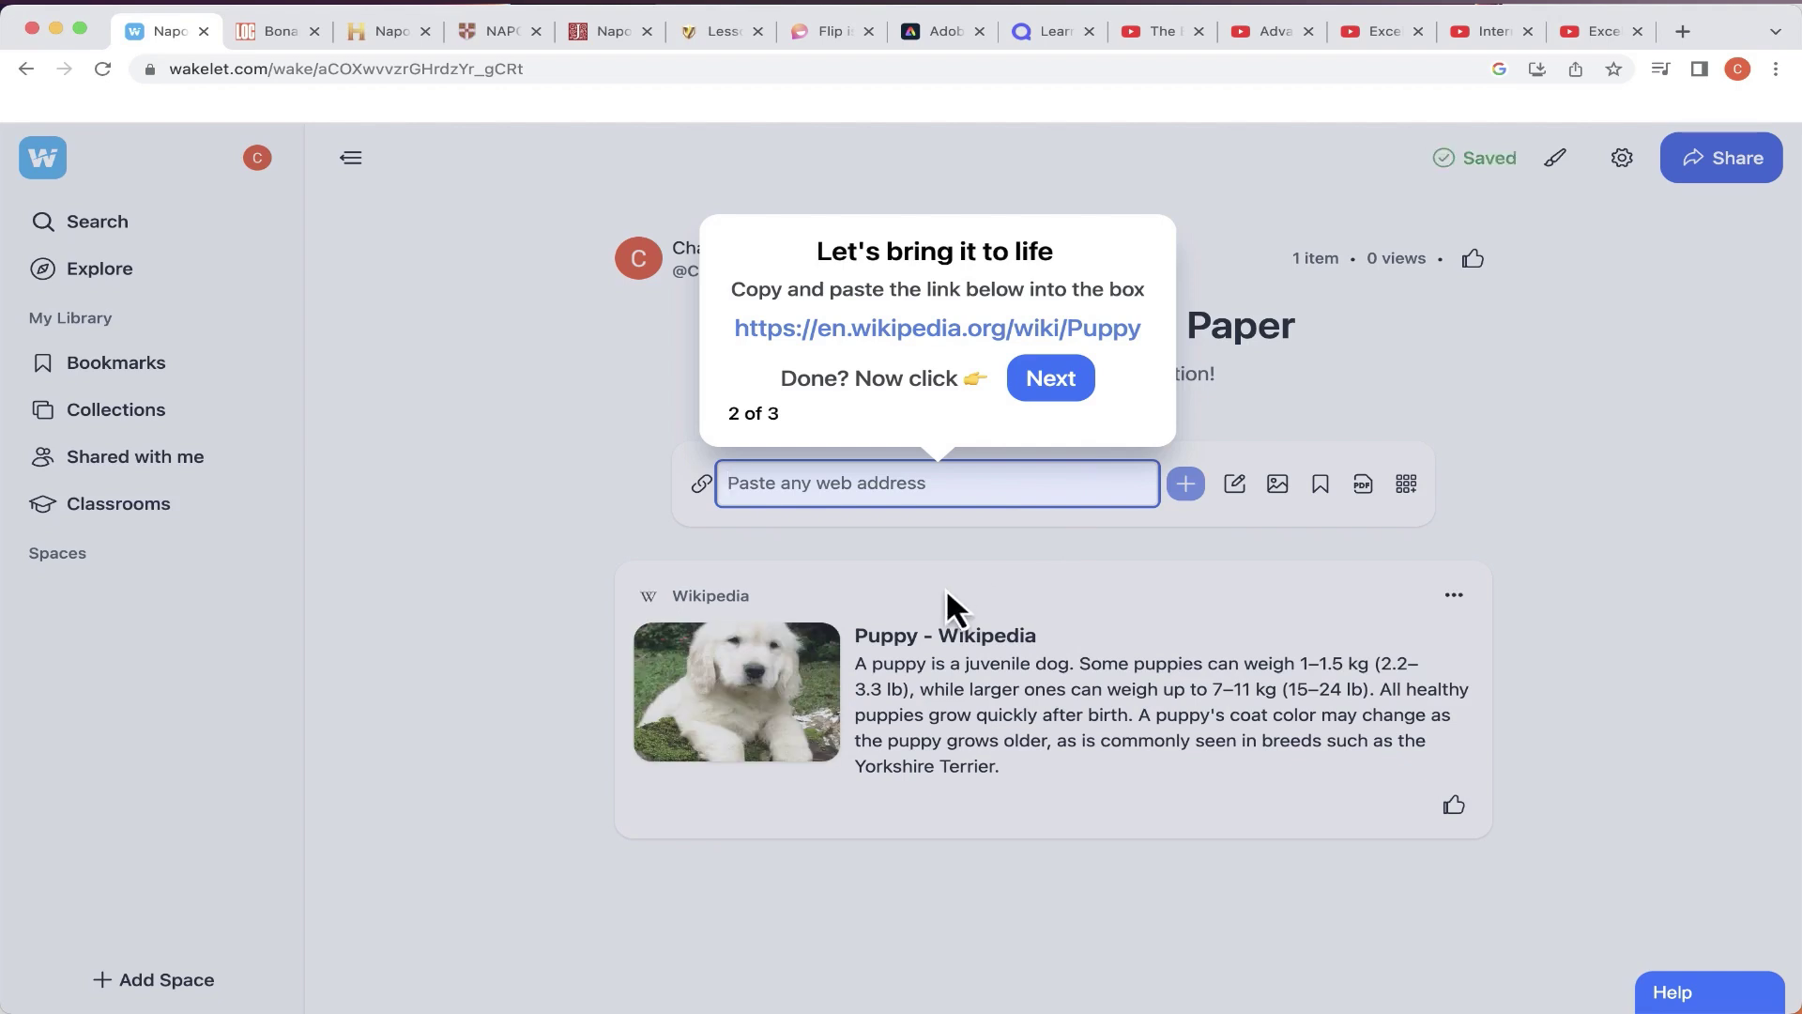
click(1018, 383)
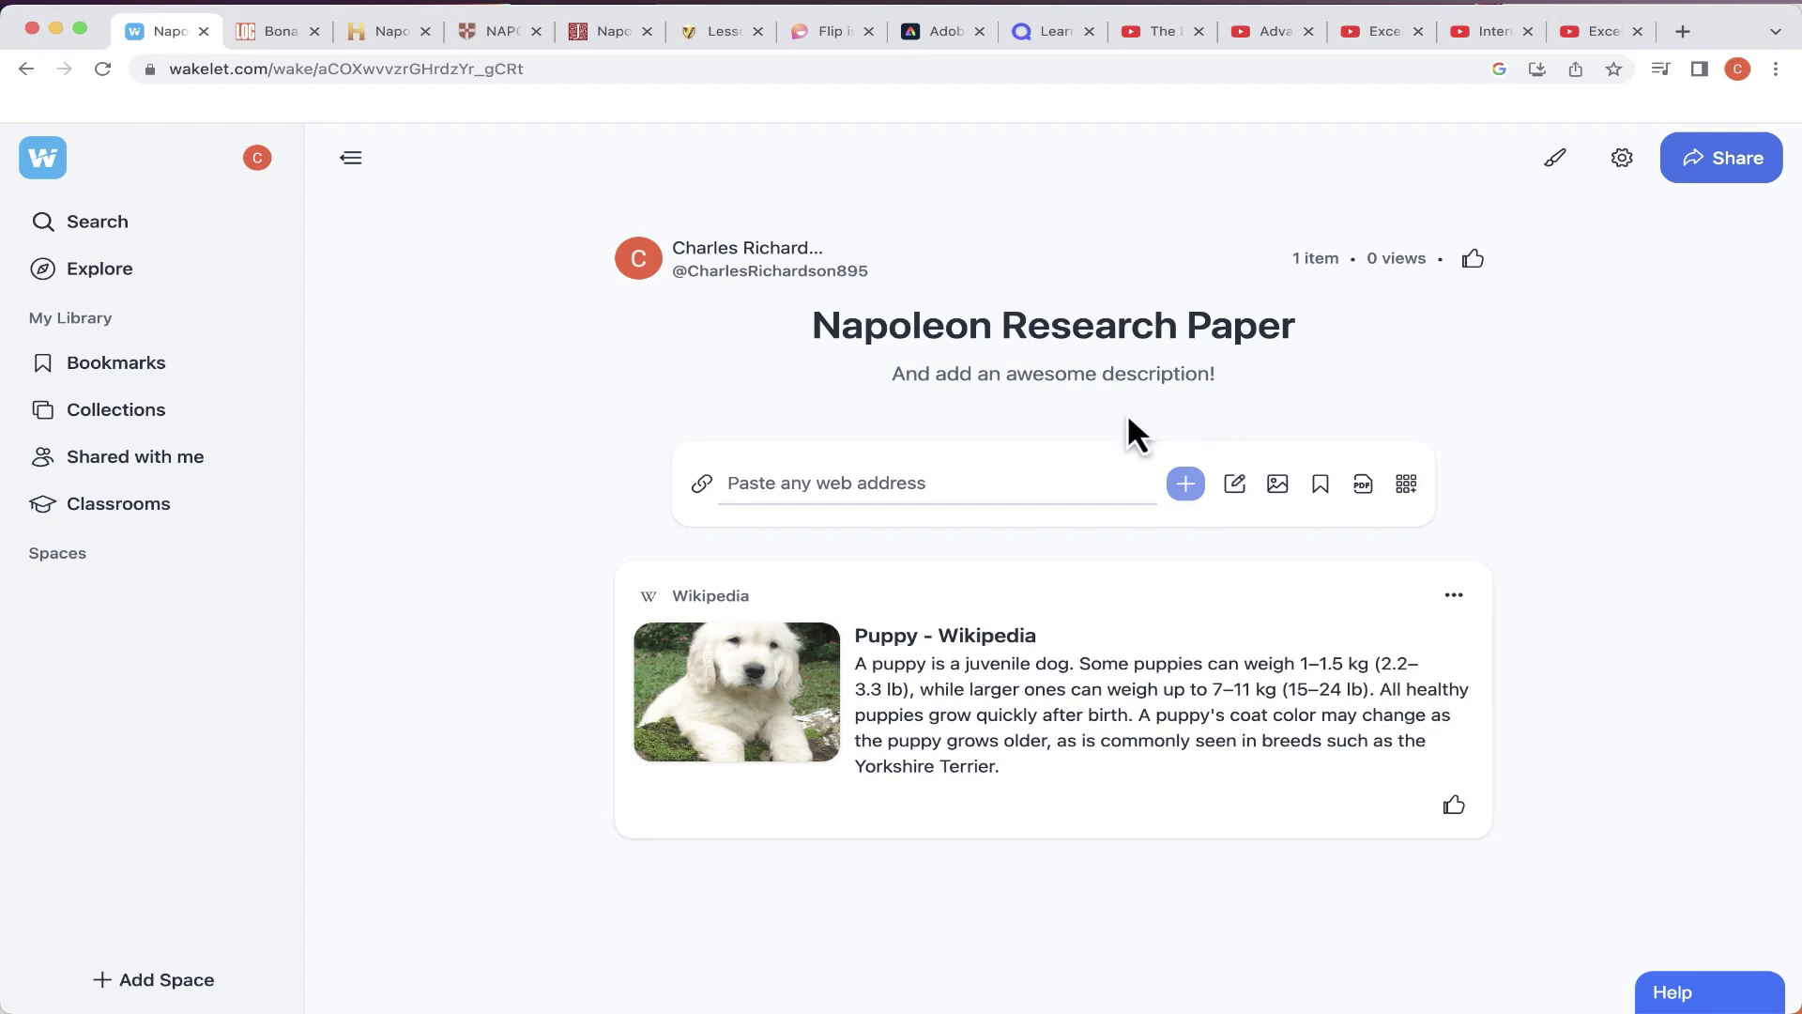
Add a text item to the collection reading "Remember to get at least 3 peers to review."
click(1231, 490)
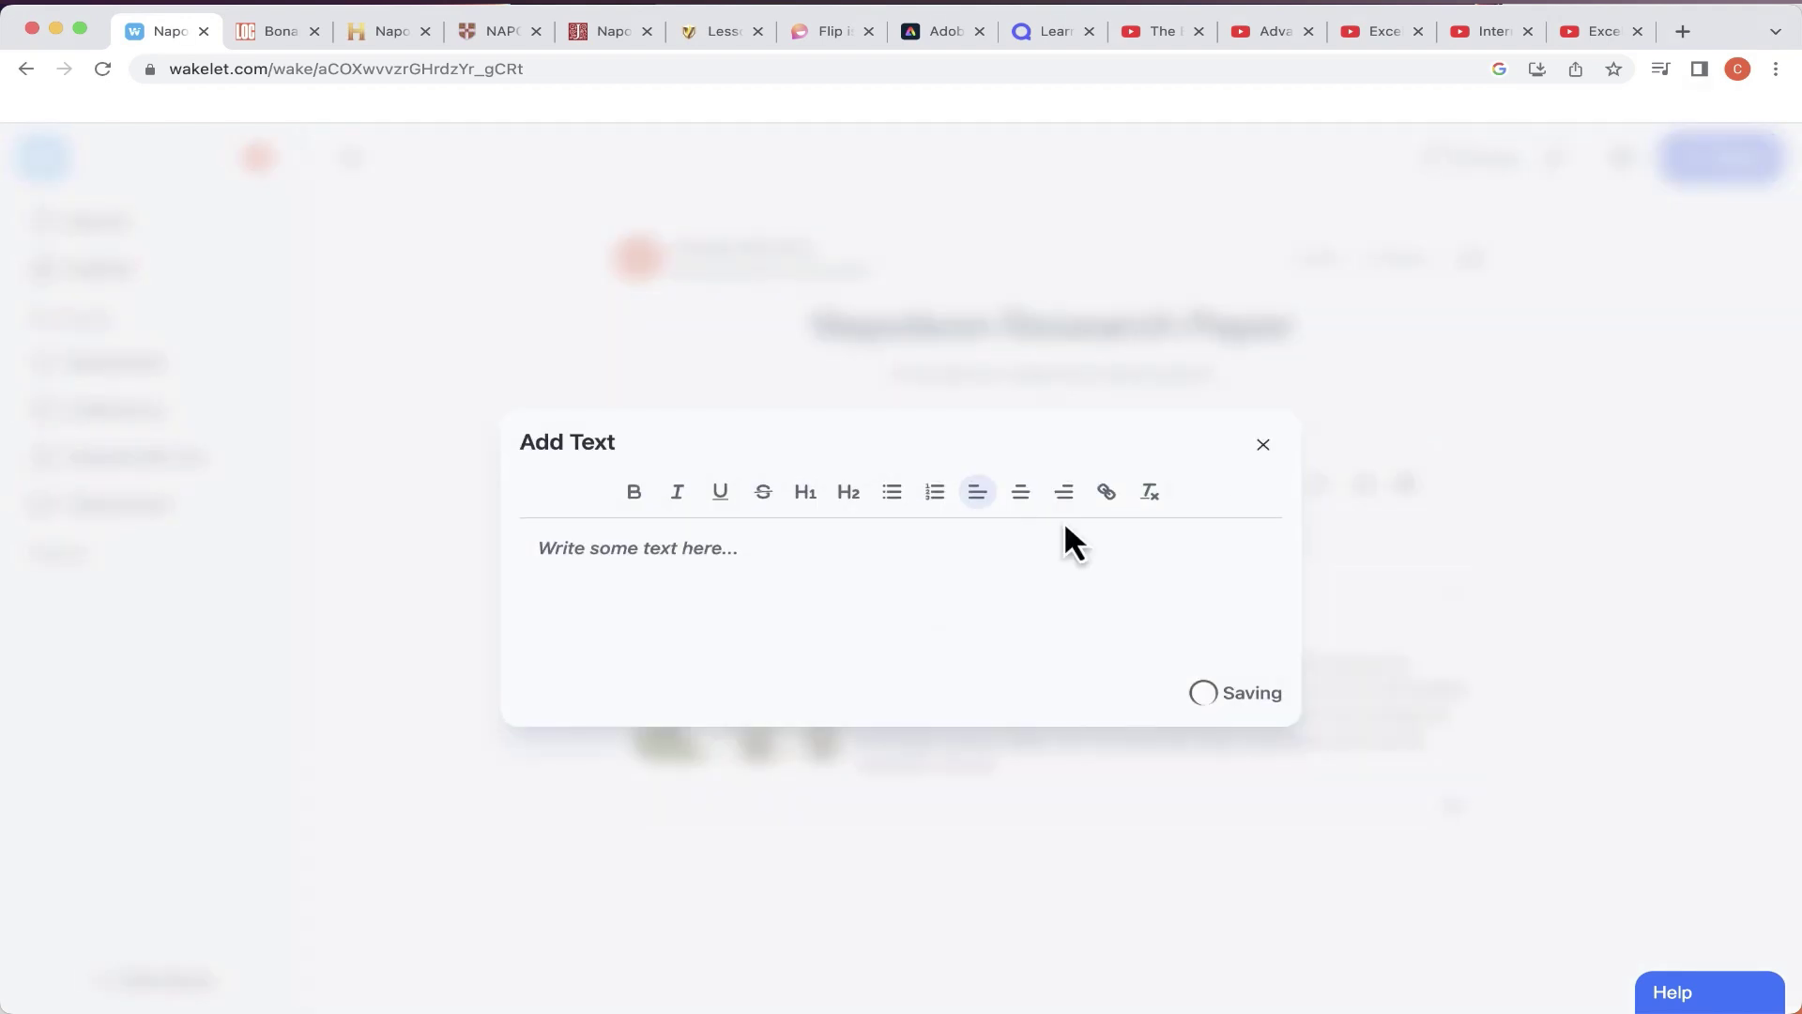
text(Remember to get at least 3 peers to review.)
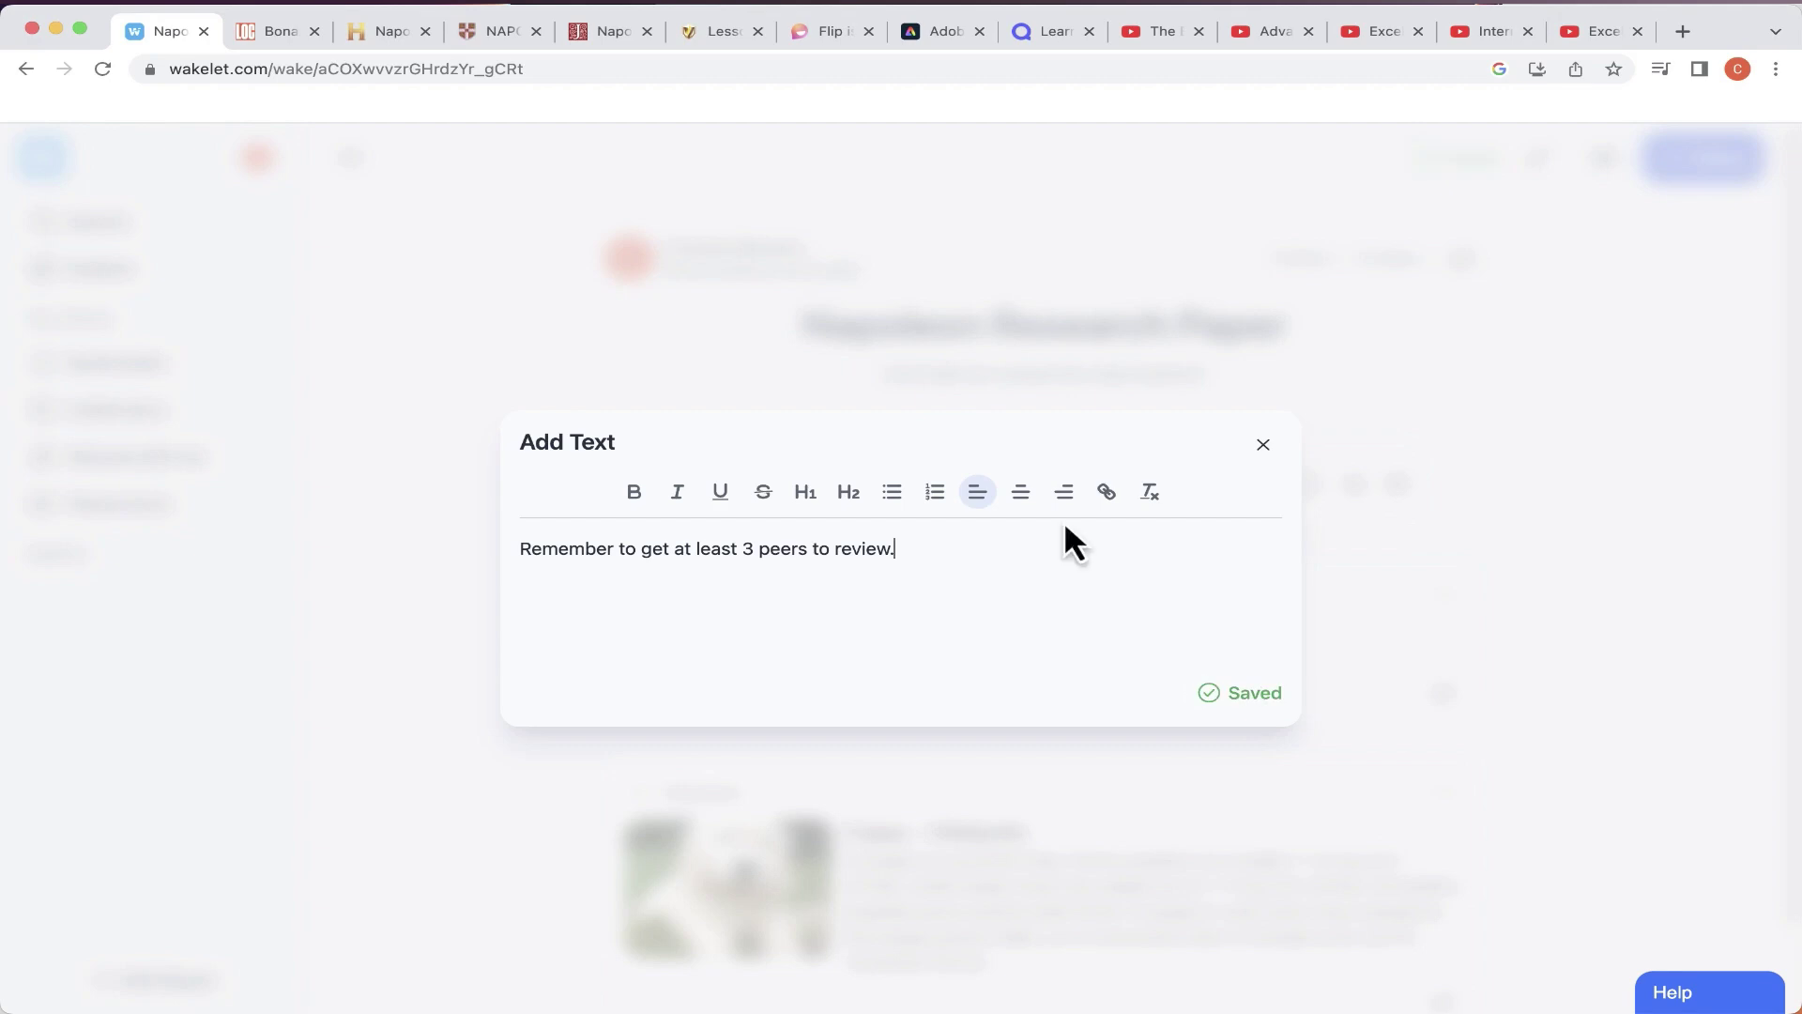
click(1533, 445)
scroll(1089, 544, down, 1)
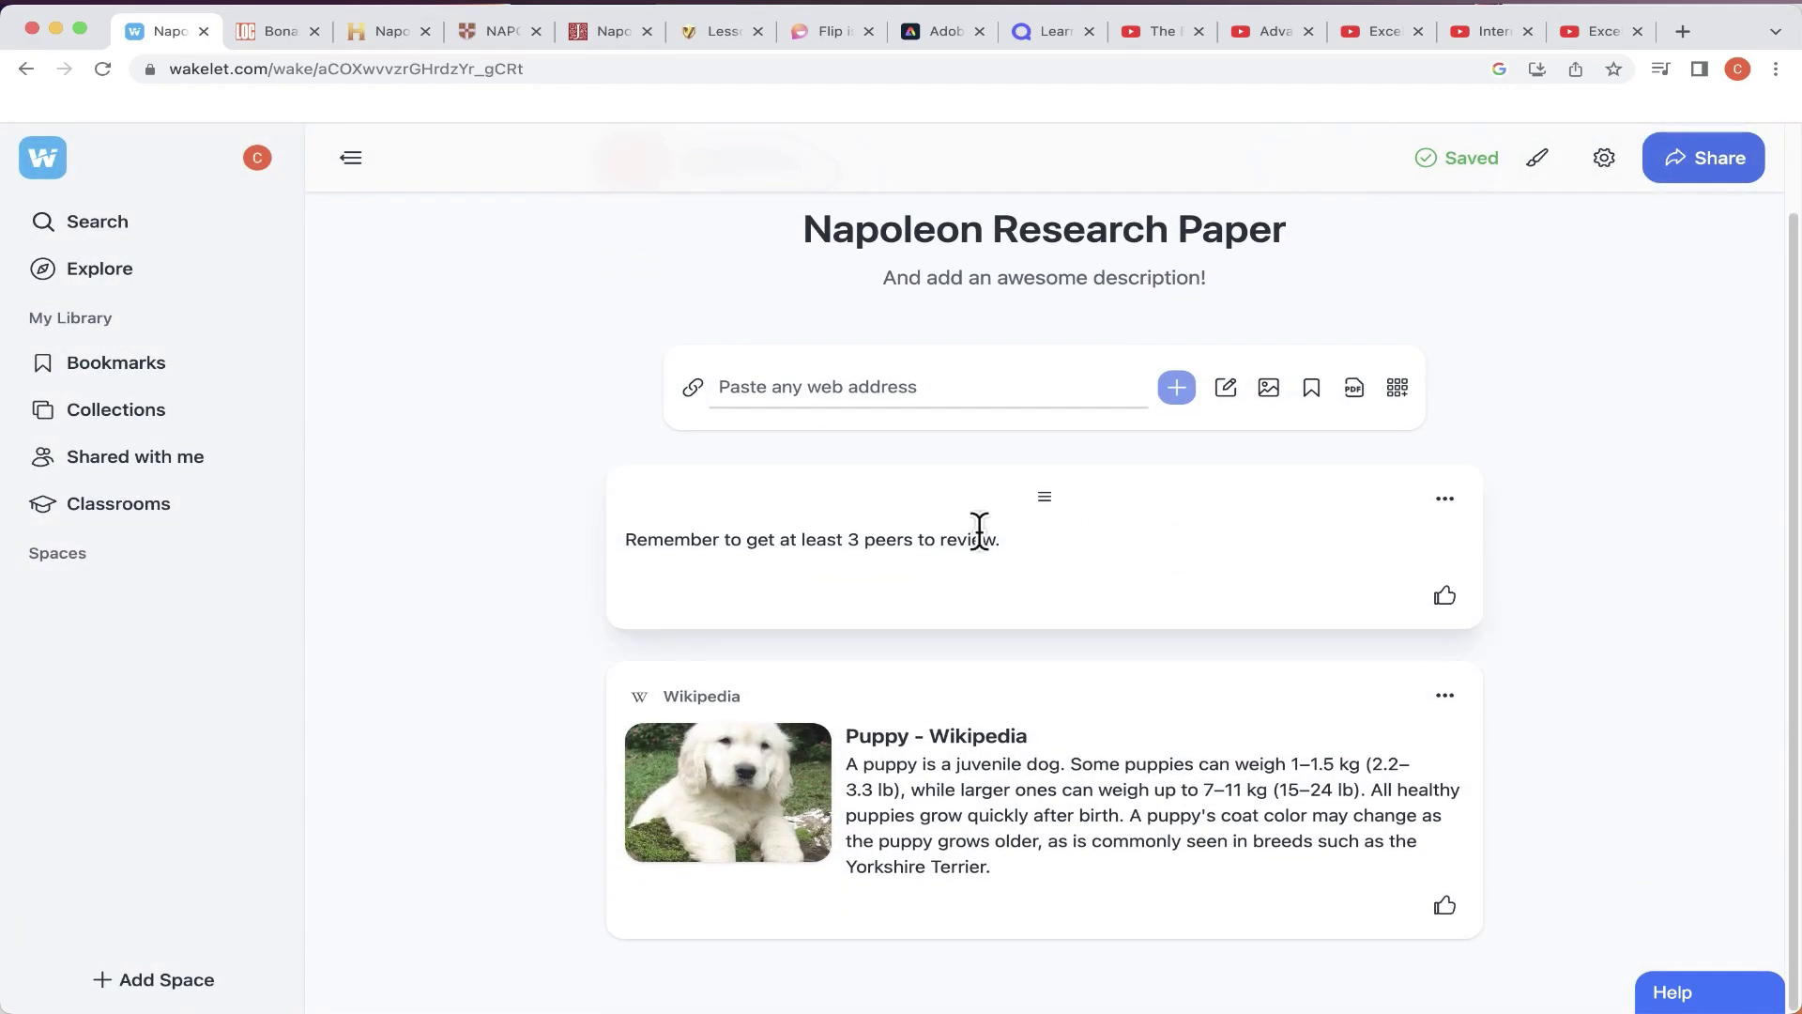
Delete the "Puppy - Wikipedia" item from the collection
scroll(887, 601, up, 1)
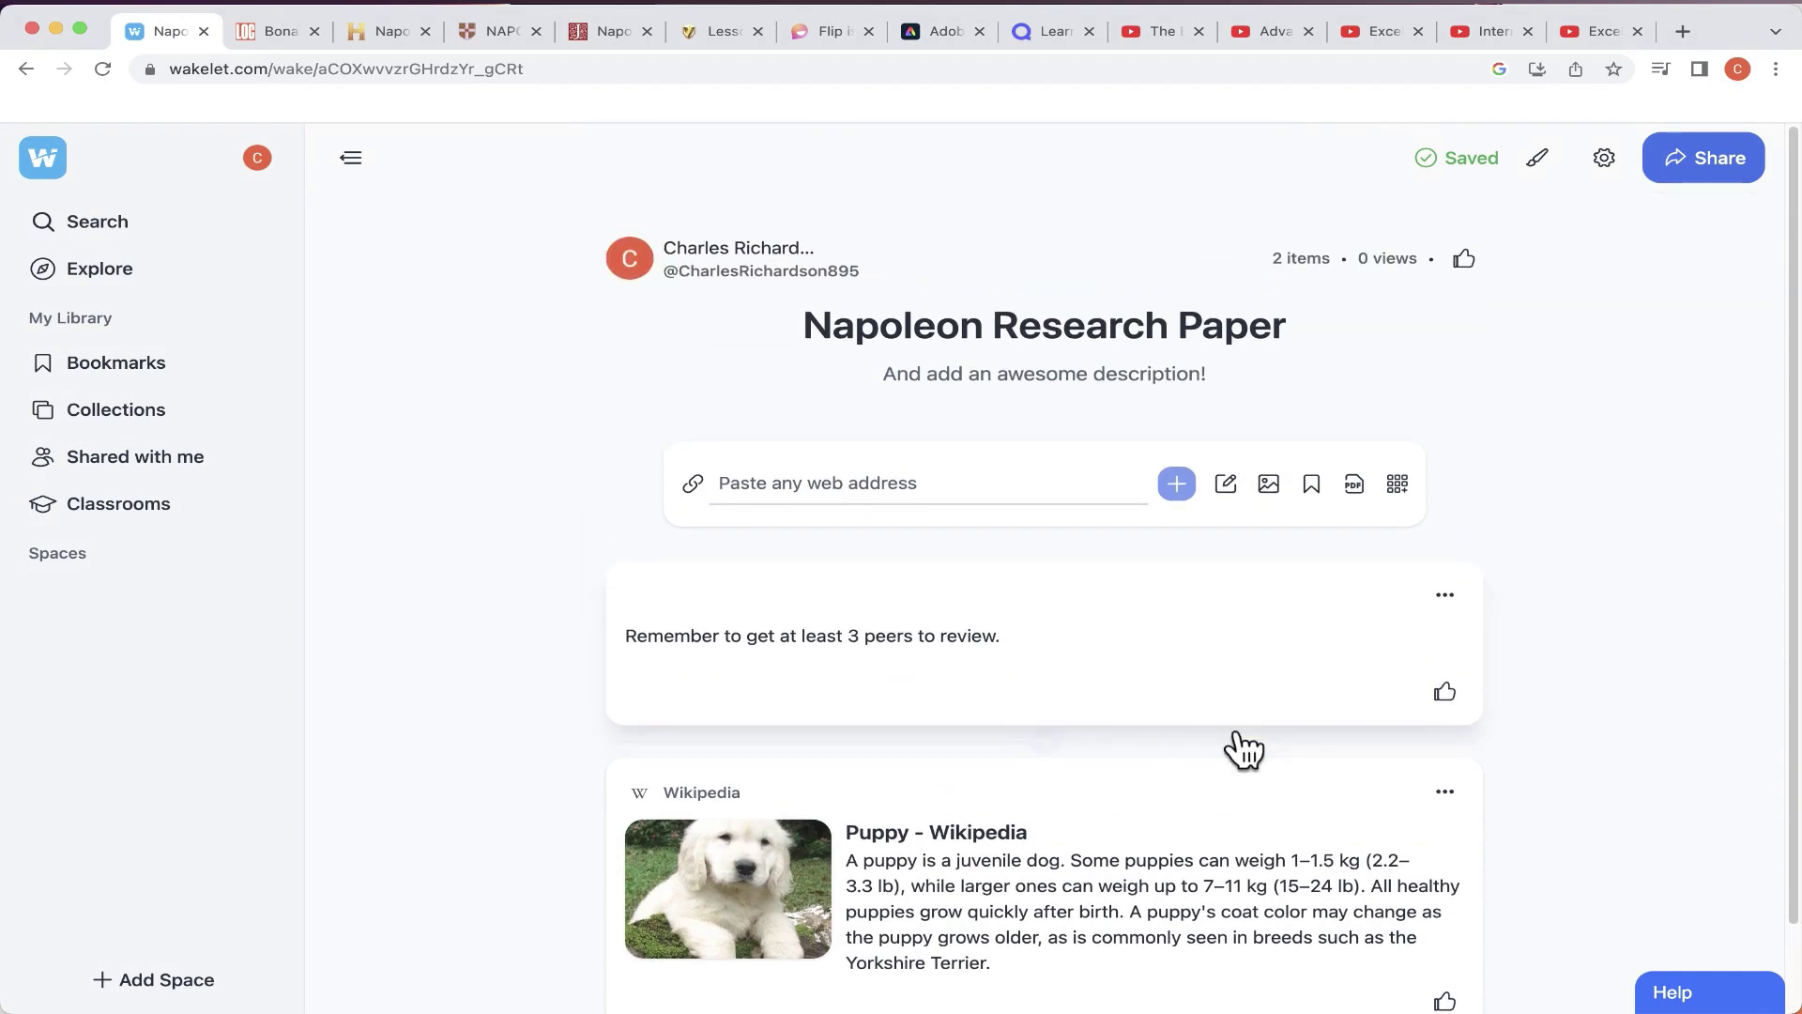
click(1445, 794)
click(1446, 794)
click(1446, 795)
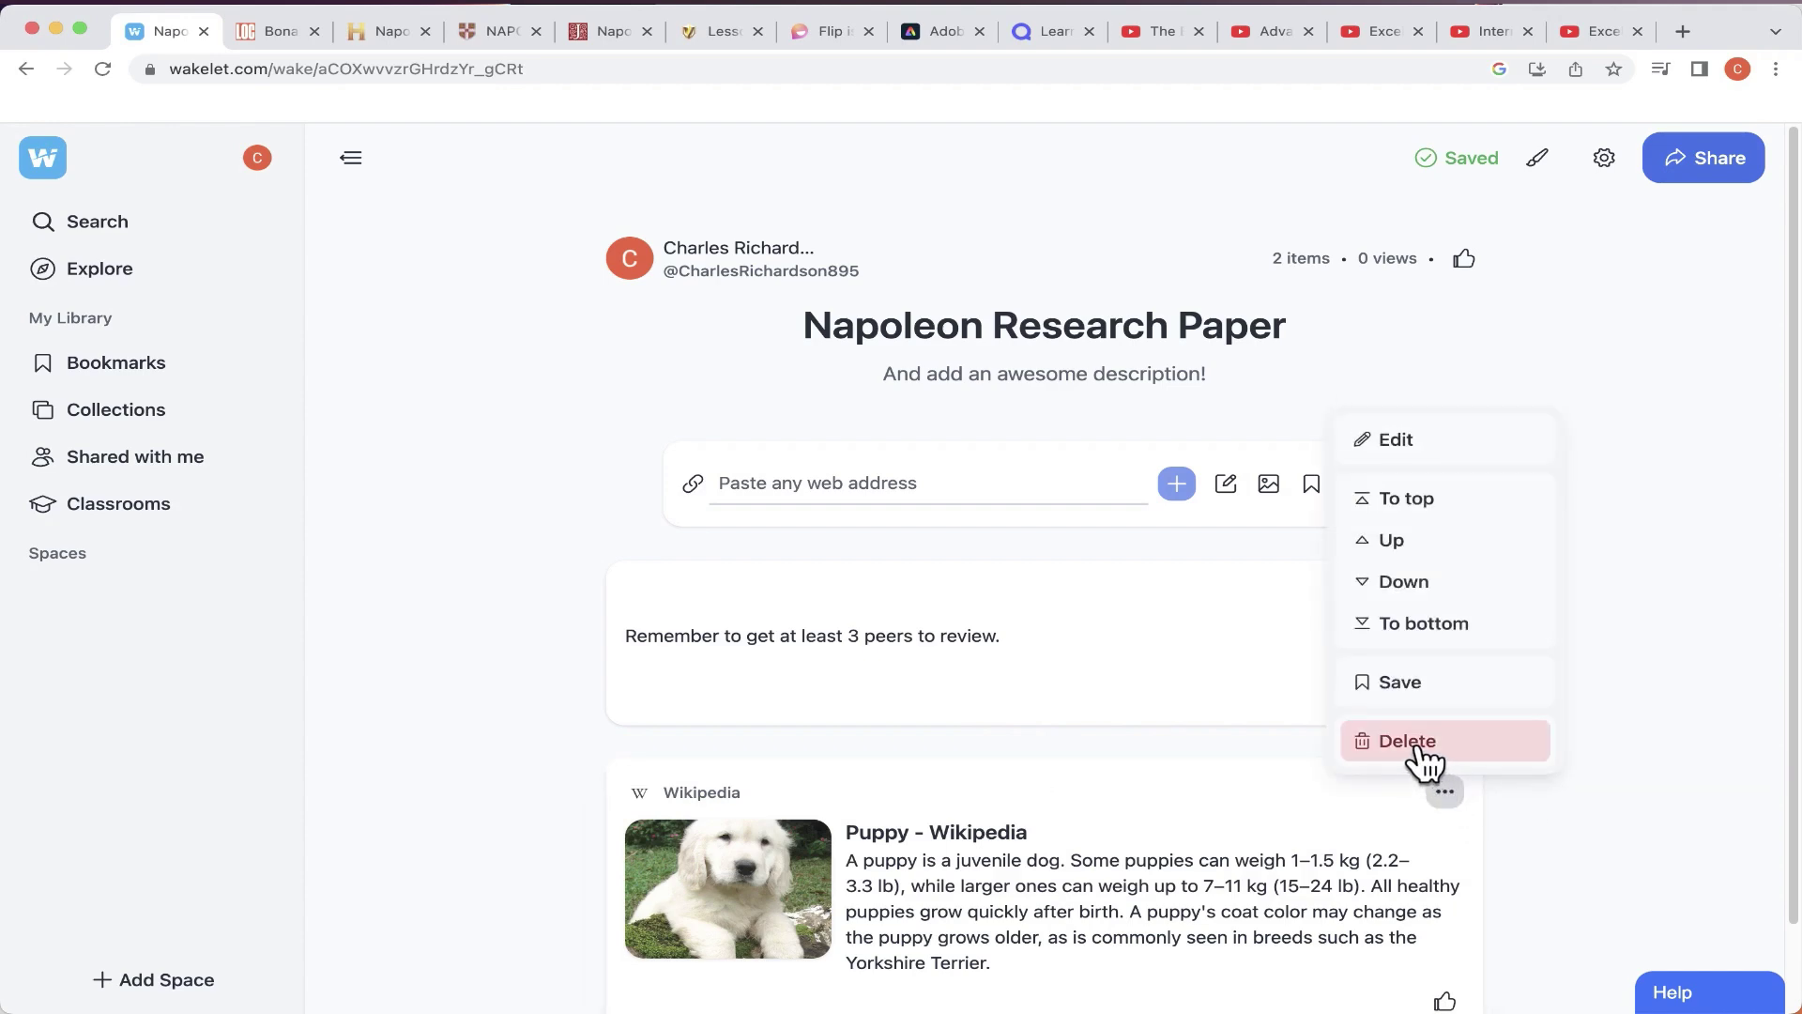
click(1421, 741)
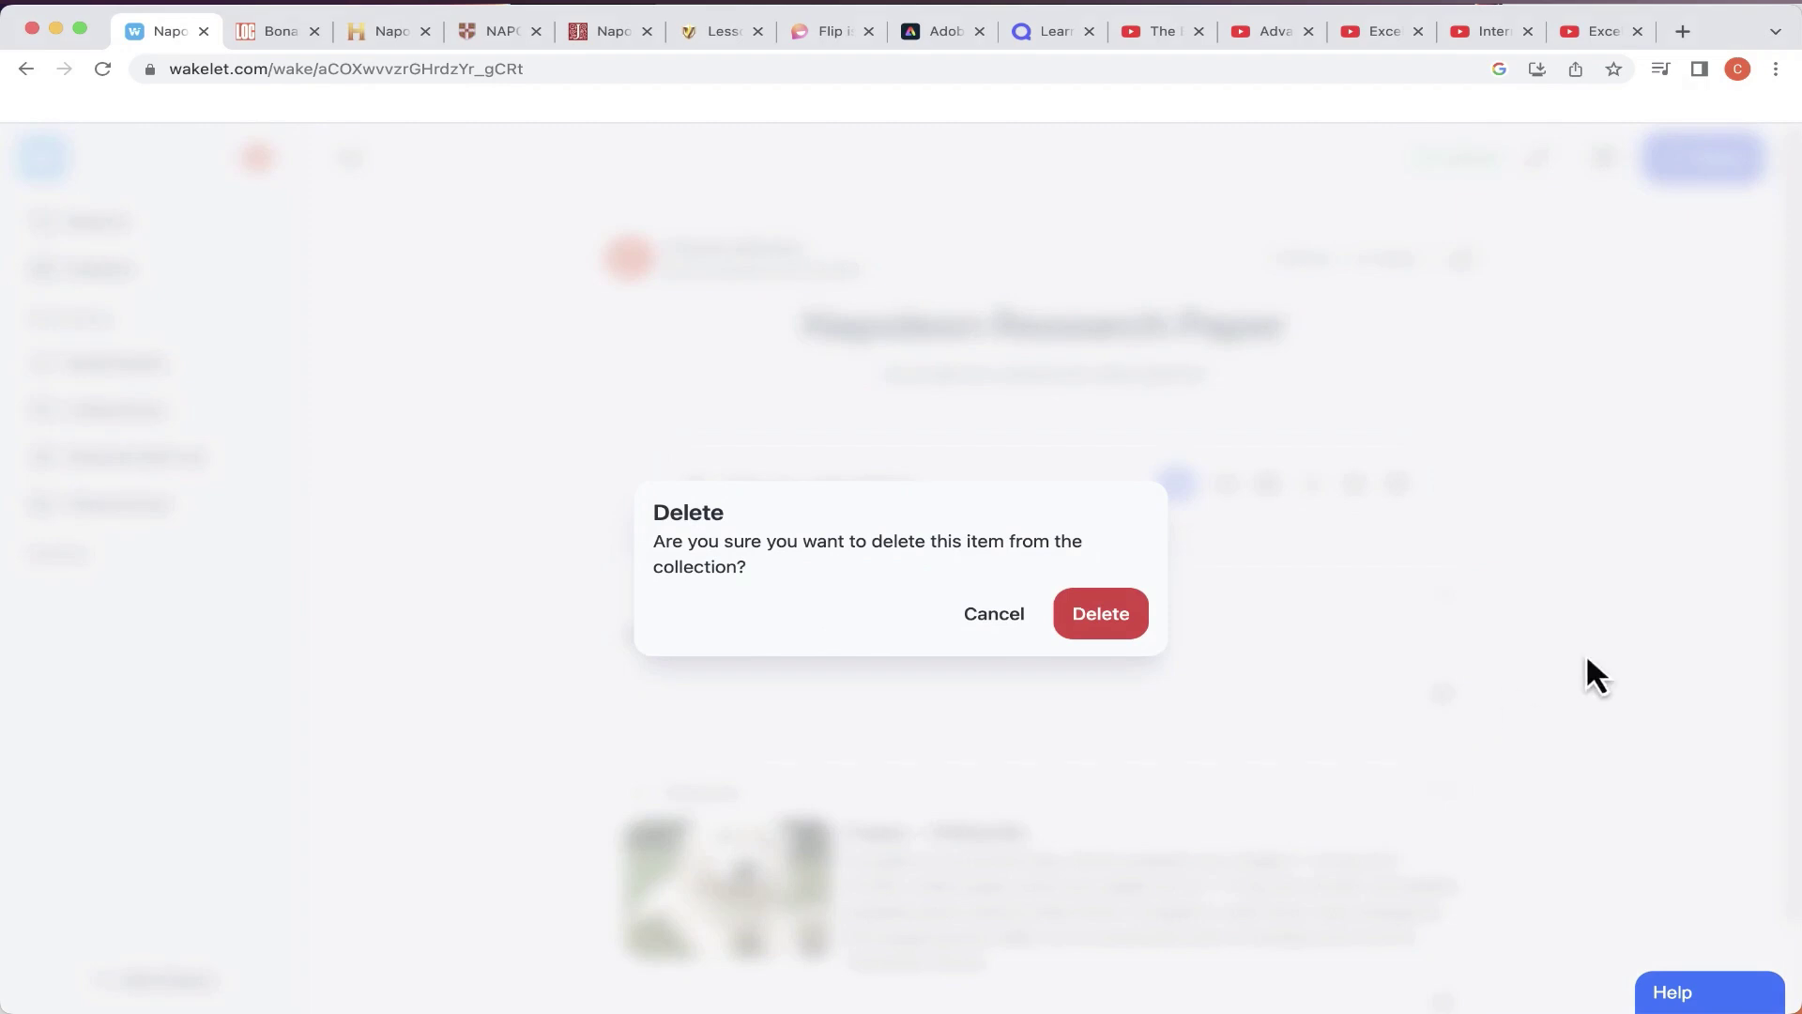
click(1119, 627)
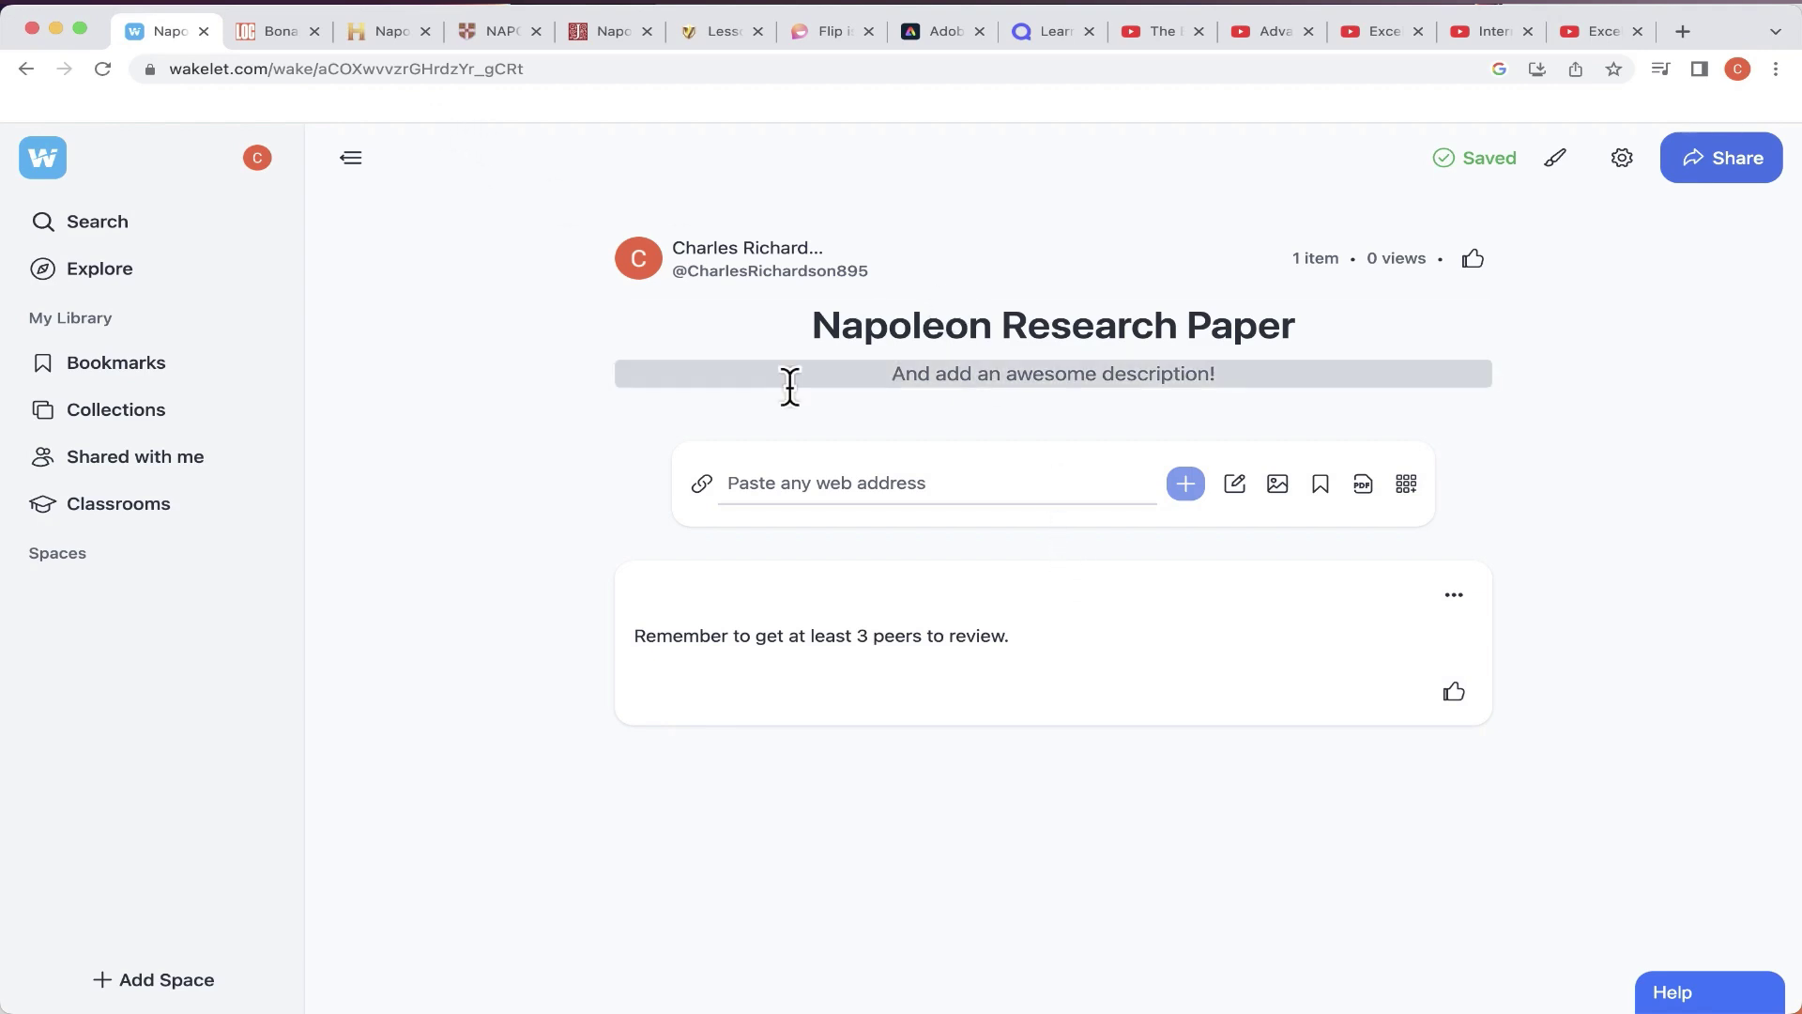
Copy the web address of the Library of Congress page about the 1802 Bonaparte portrait by Lemoine
click(273, 36)
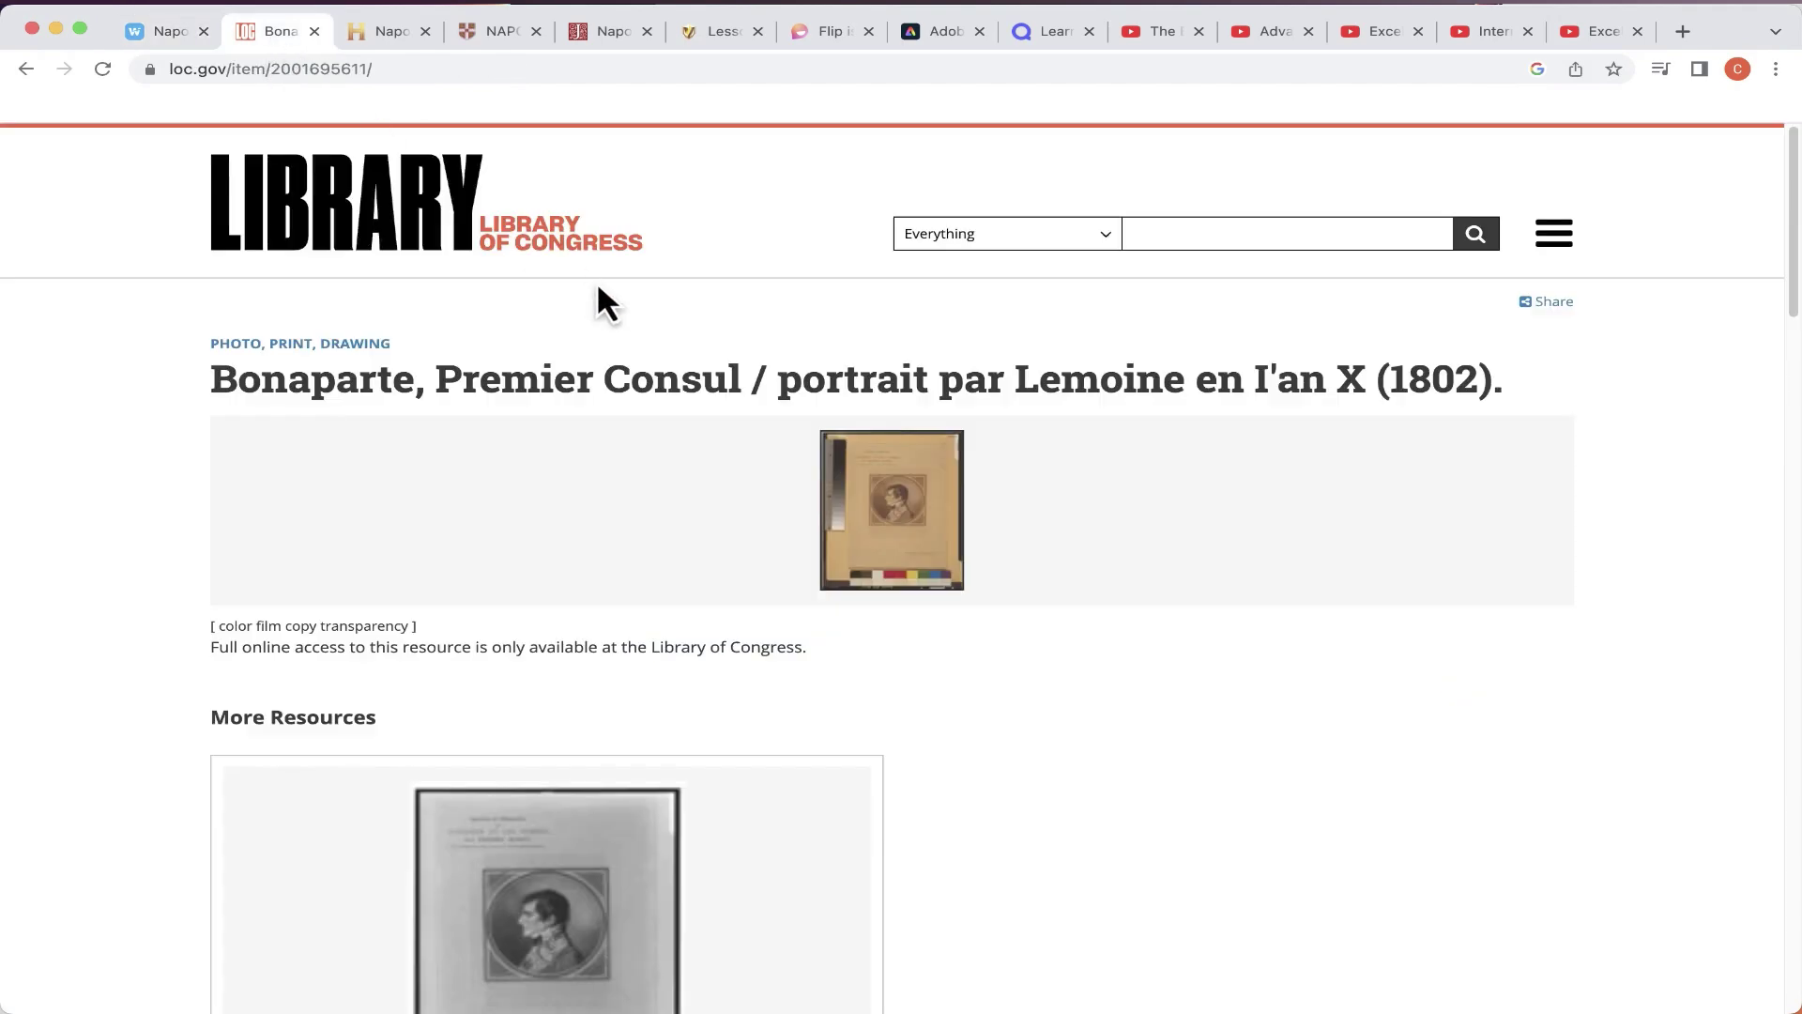
scroll(726, 462, down, 10)
scroll(727, 458, up, 10)
scroll(705, 374, down, 6)
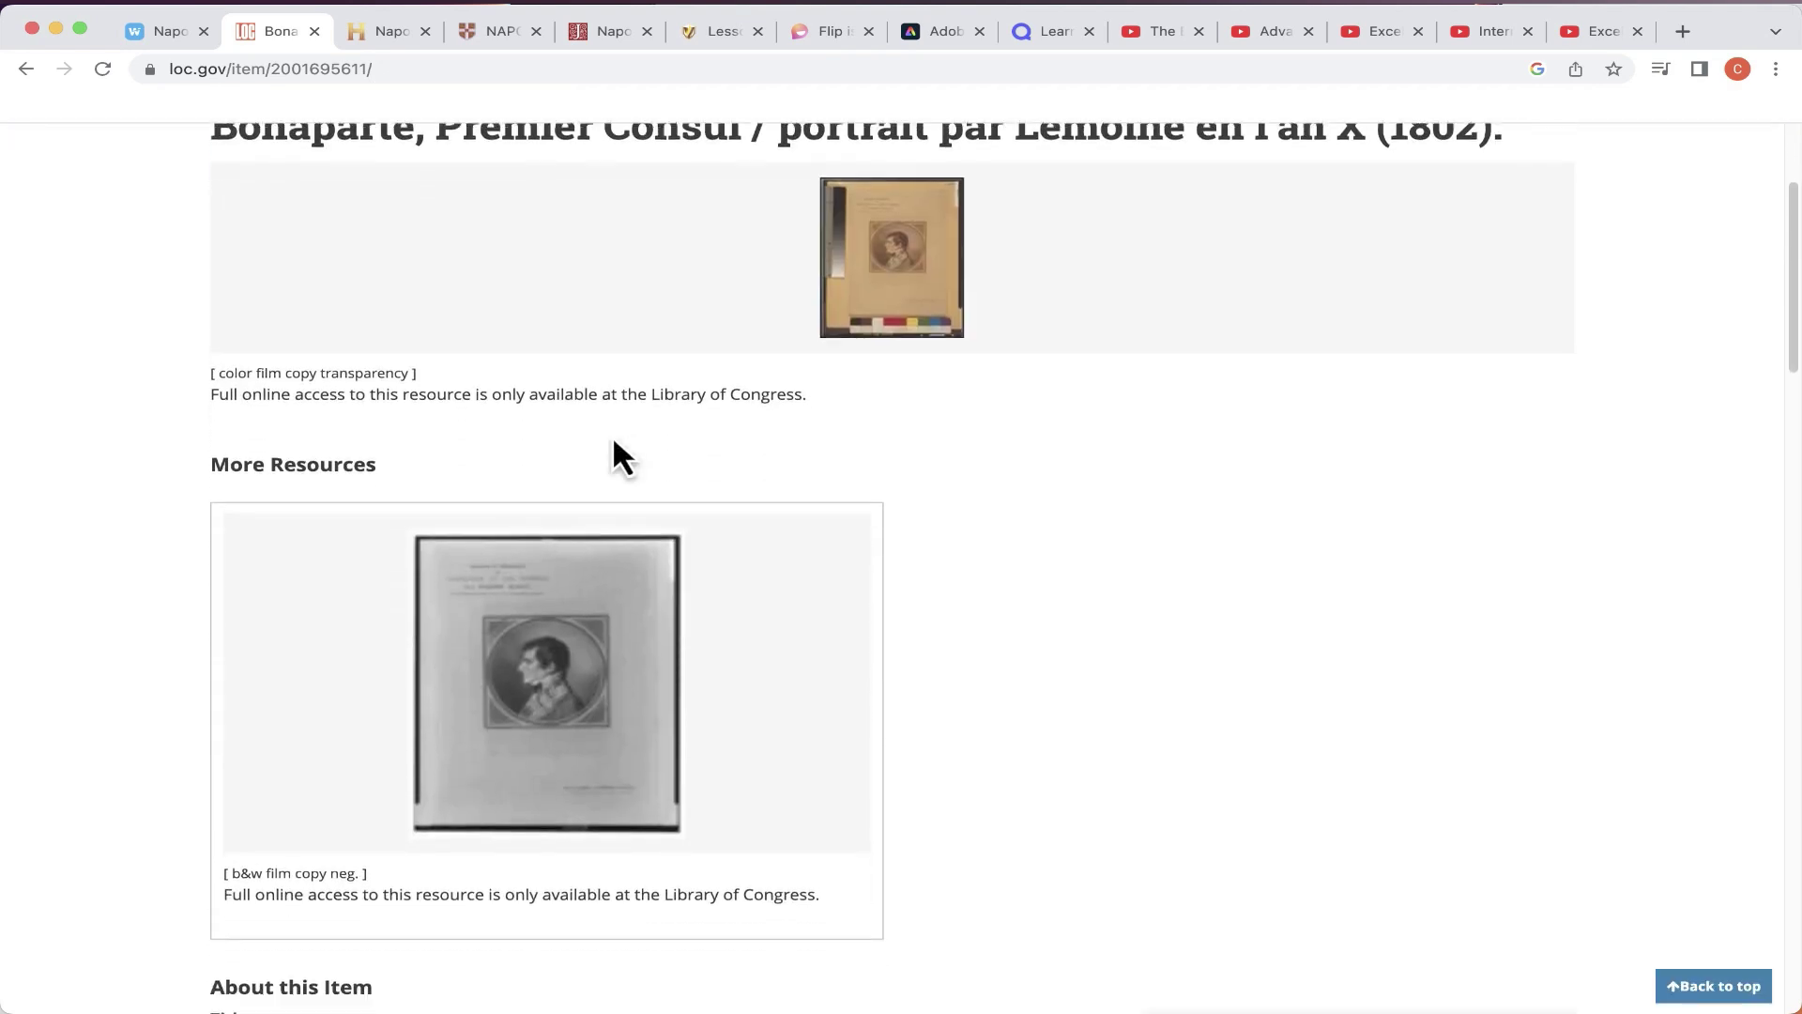
scroll(606, 445, up, 6)
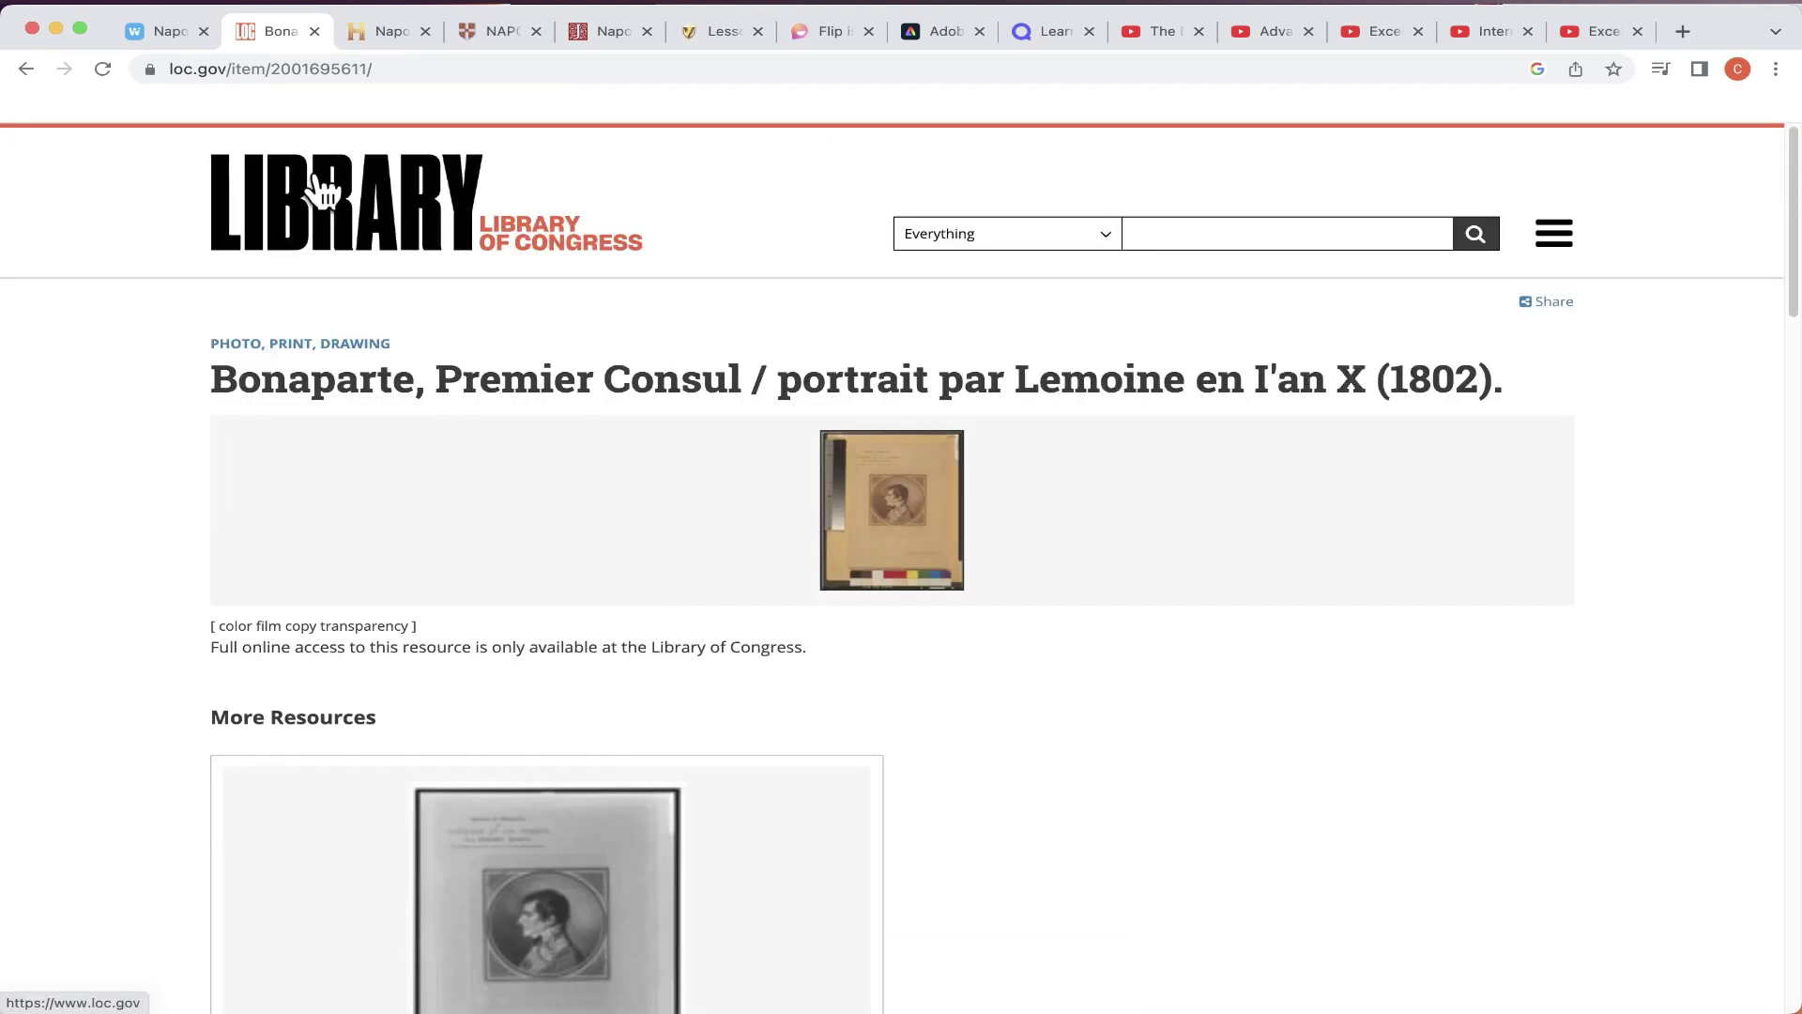
key(super+l)
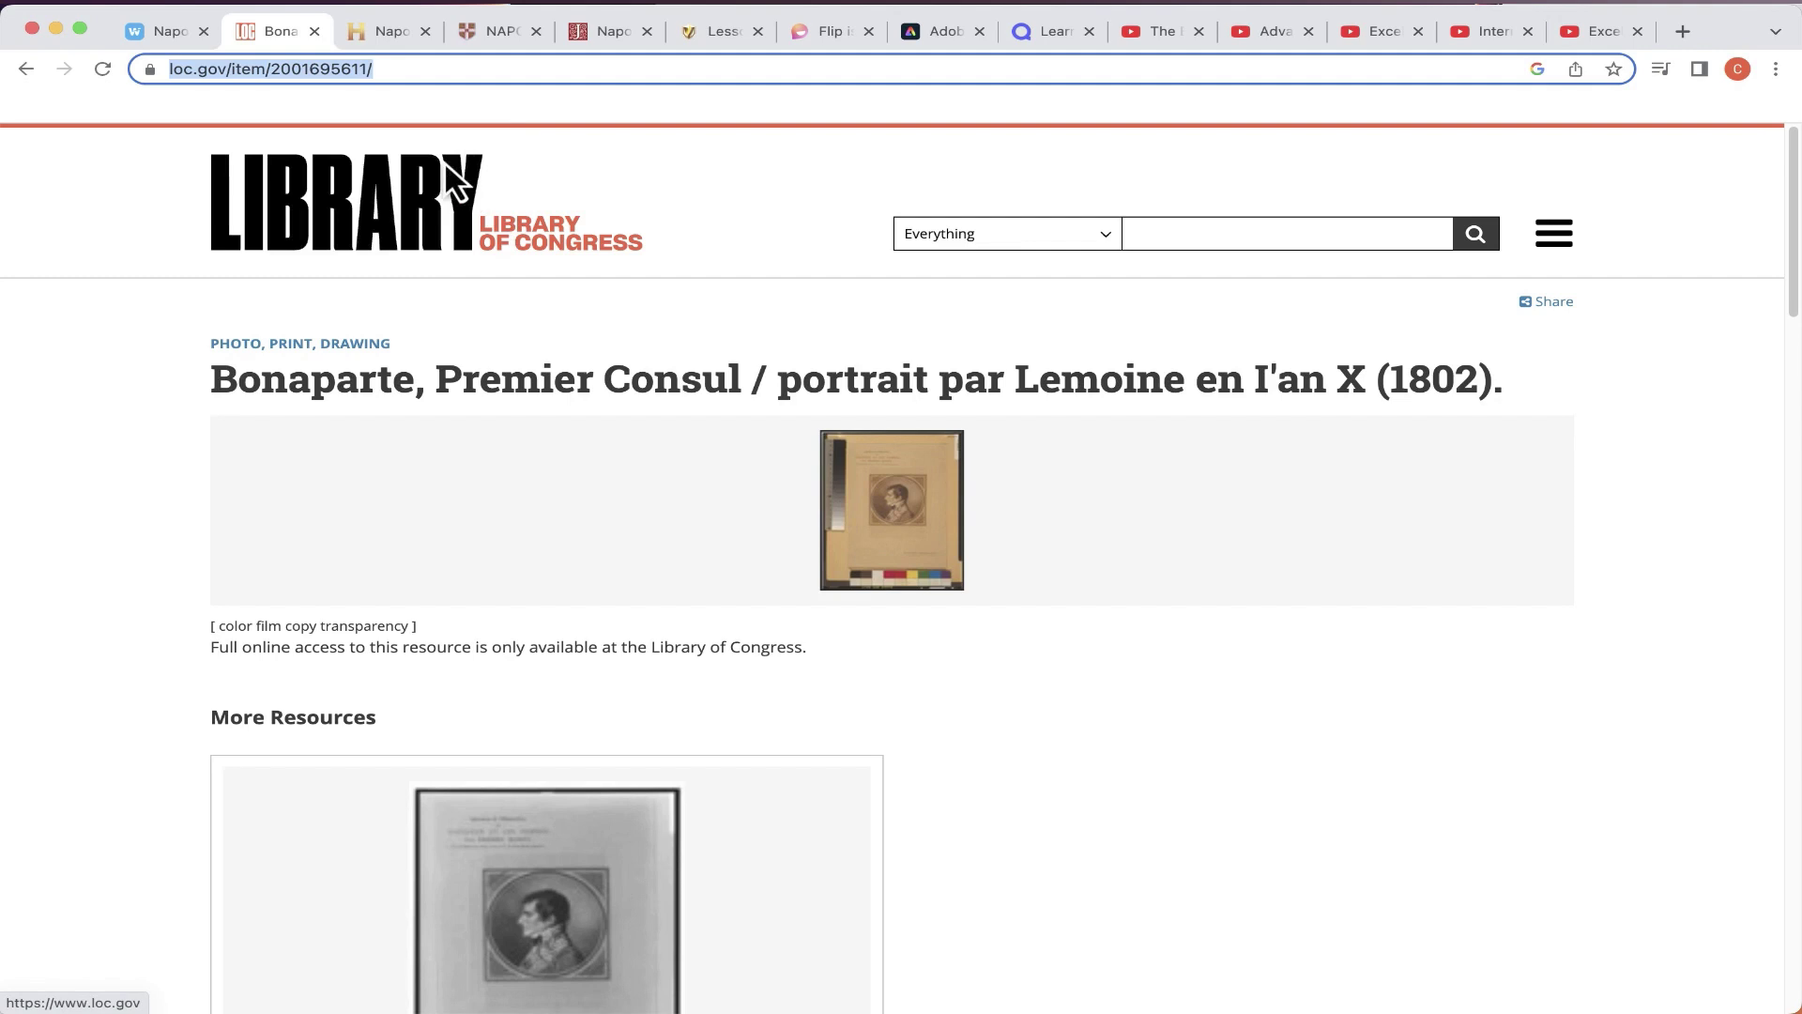
click(410, 214)
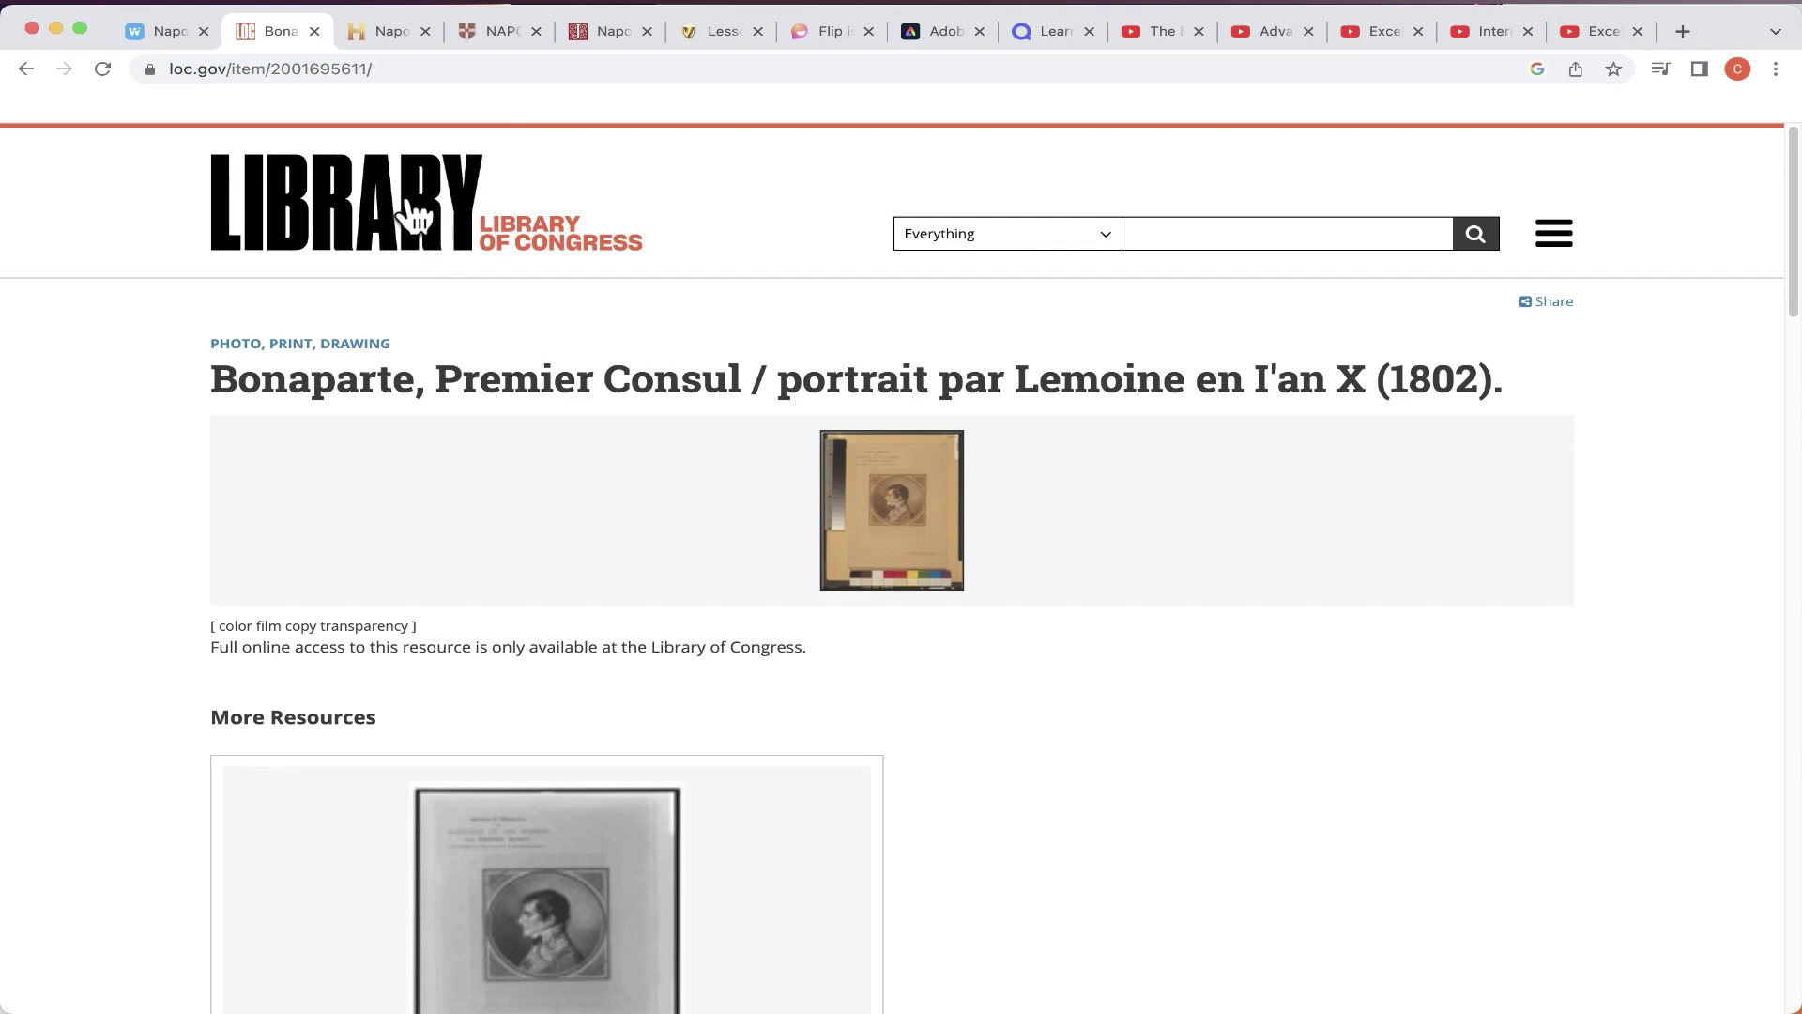
click(298, 73)
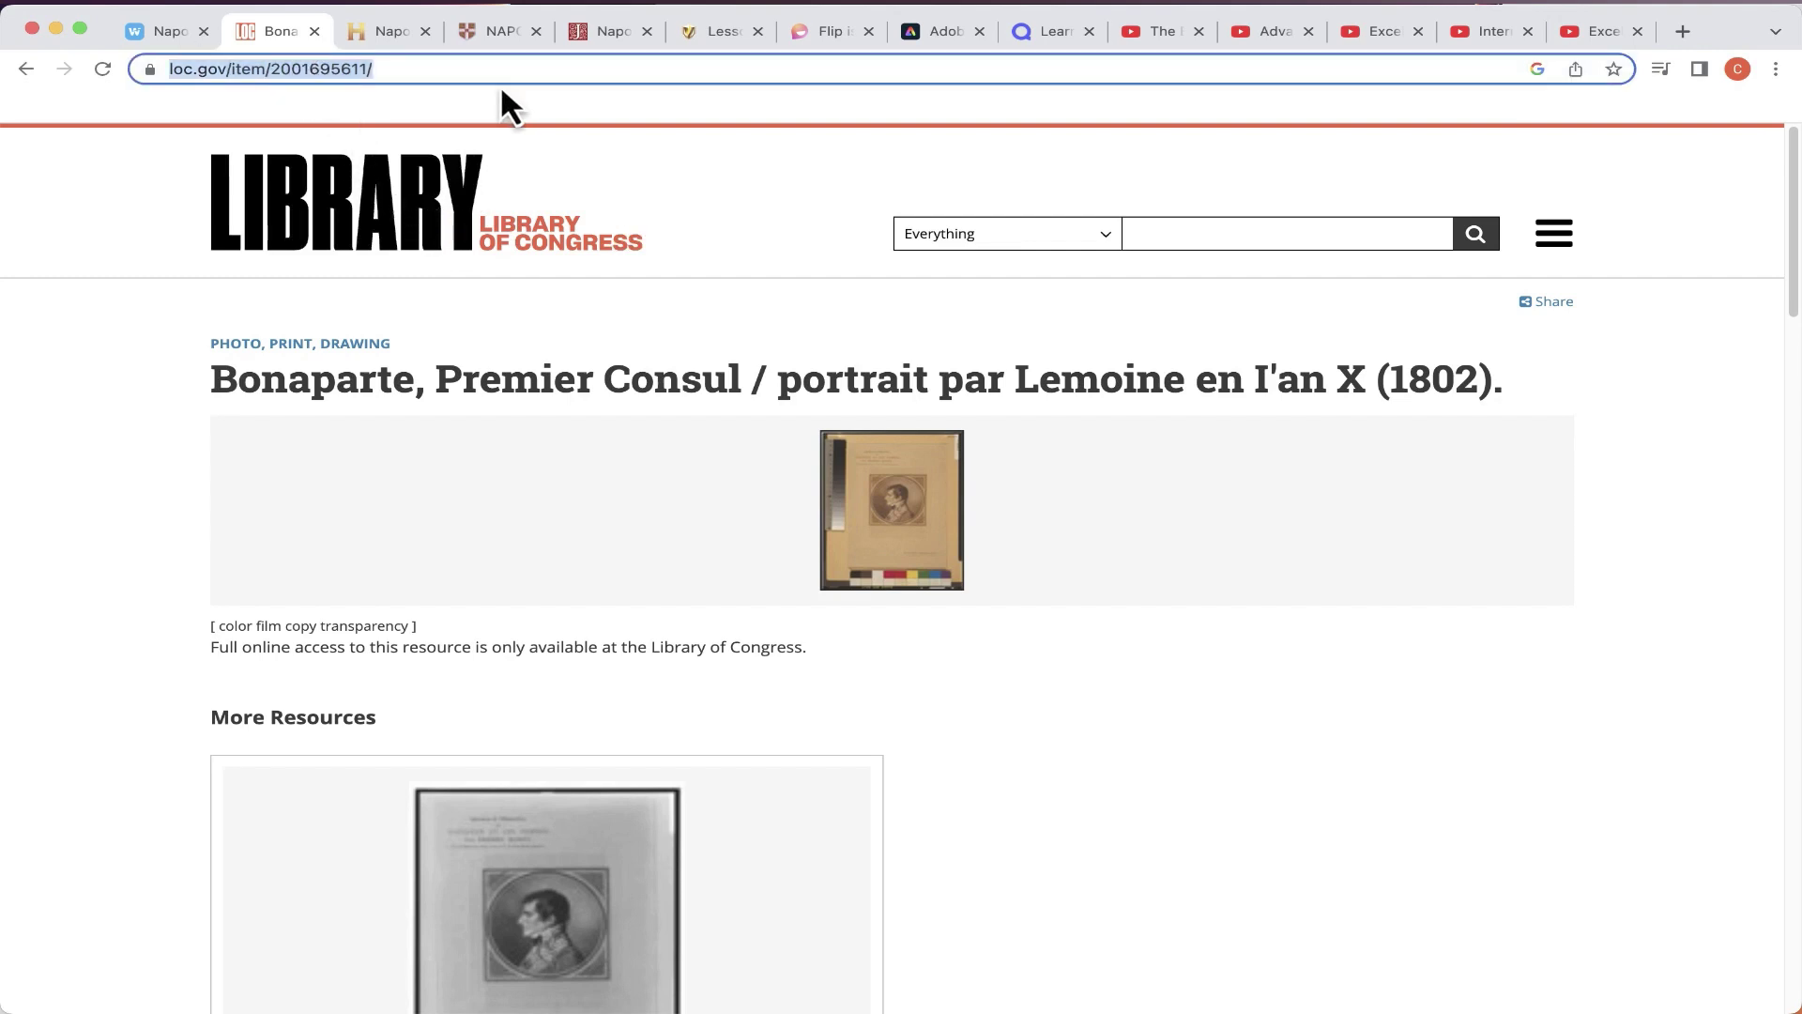
key(ctrl+c)
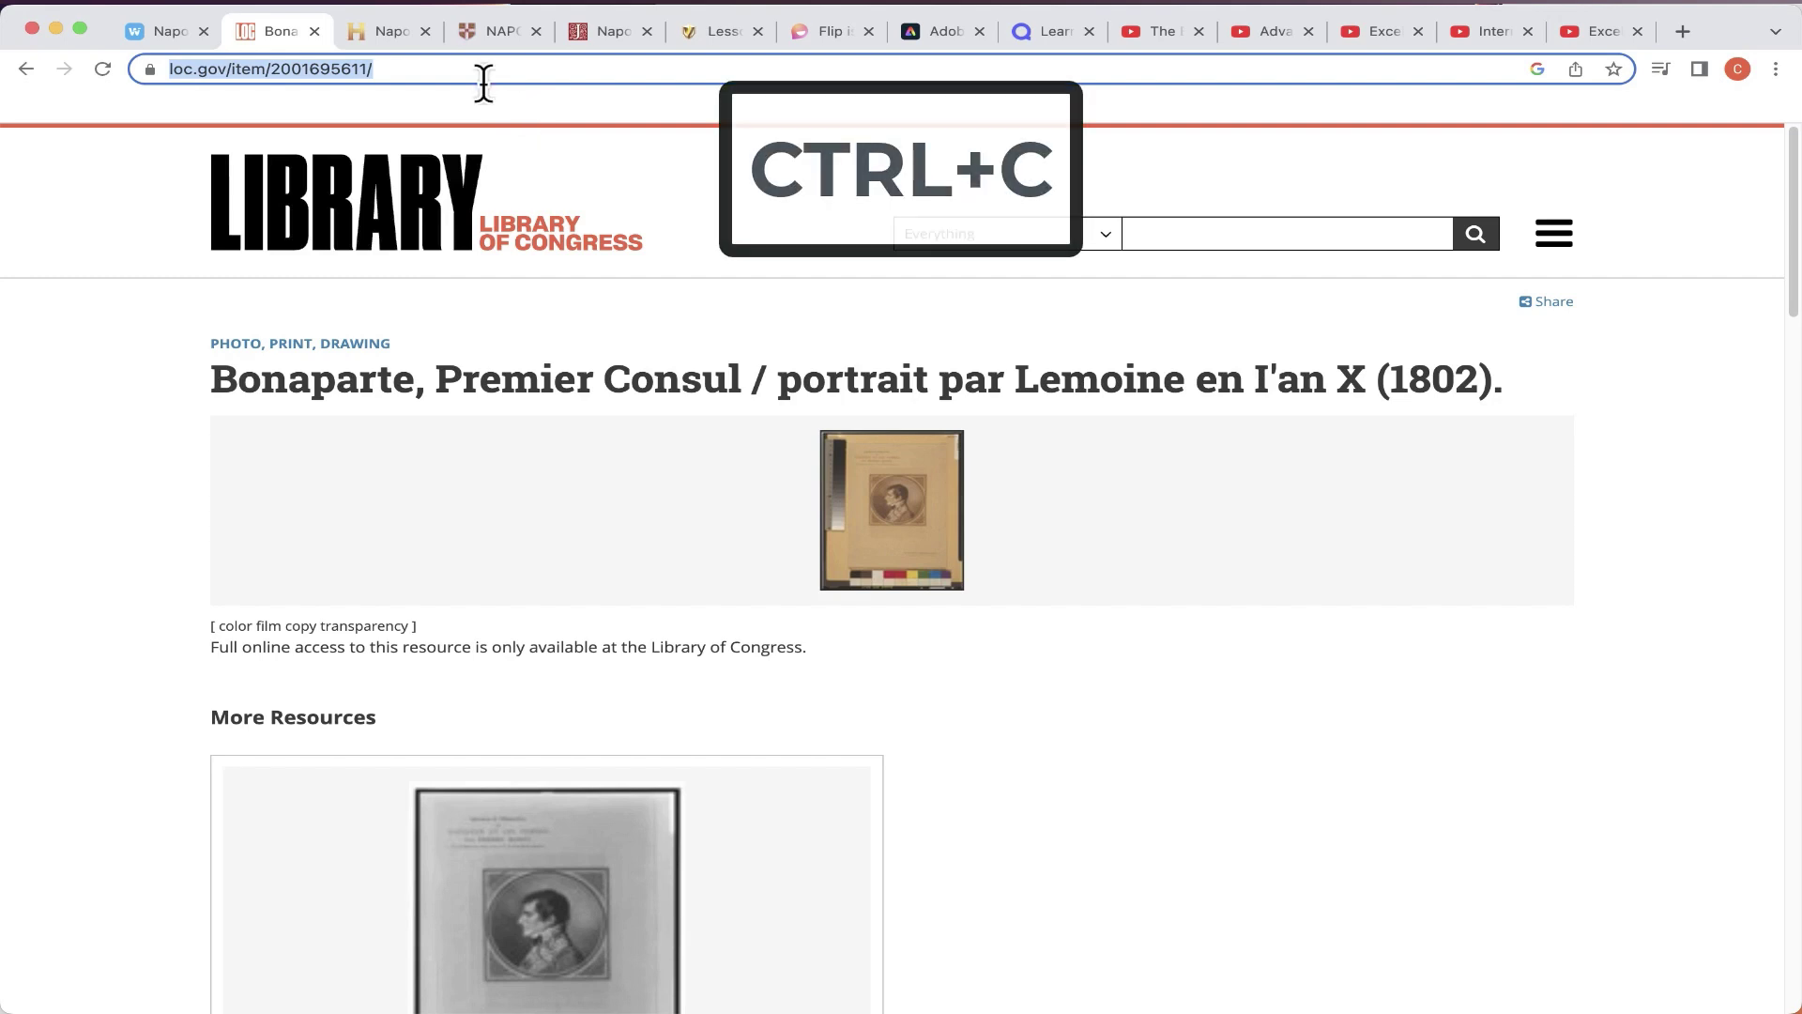
Add the copied Library of Congress link to the Napoleon Research Paper collection
click(173, 31)
click(785, 488)
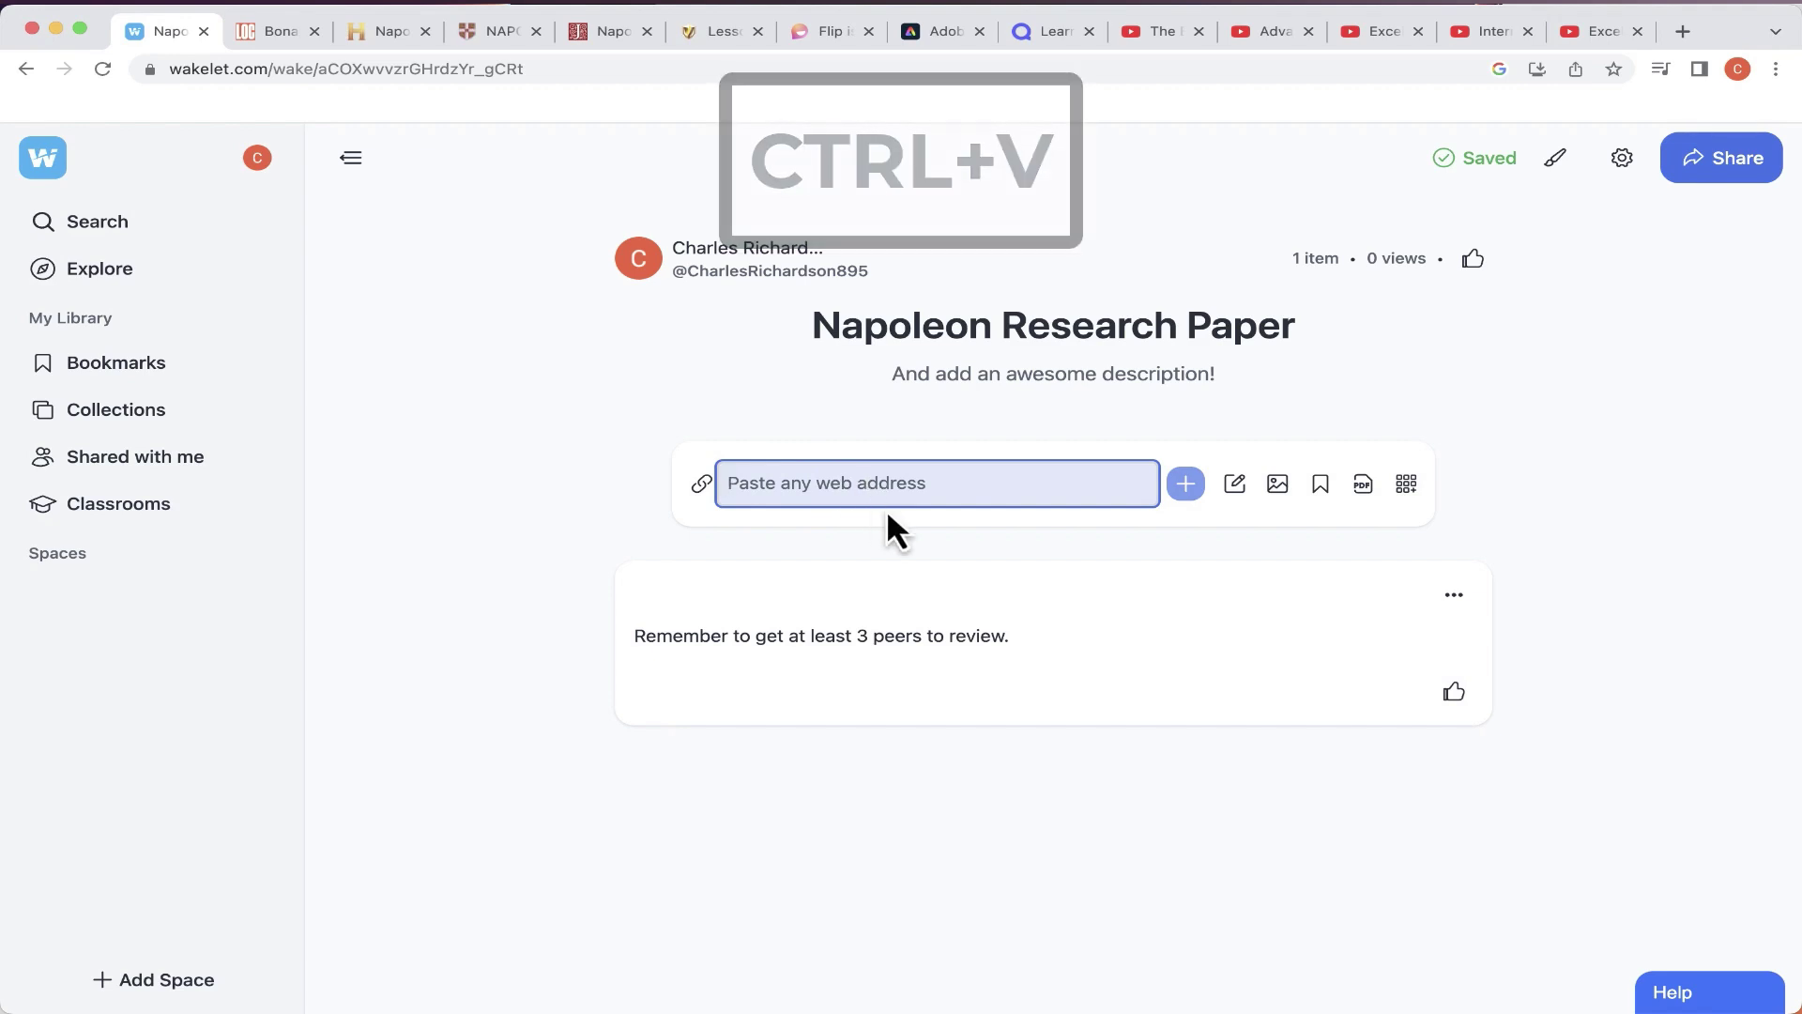
key(ctrl+v)
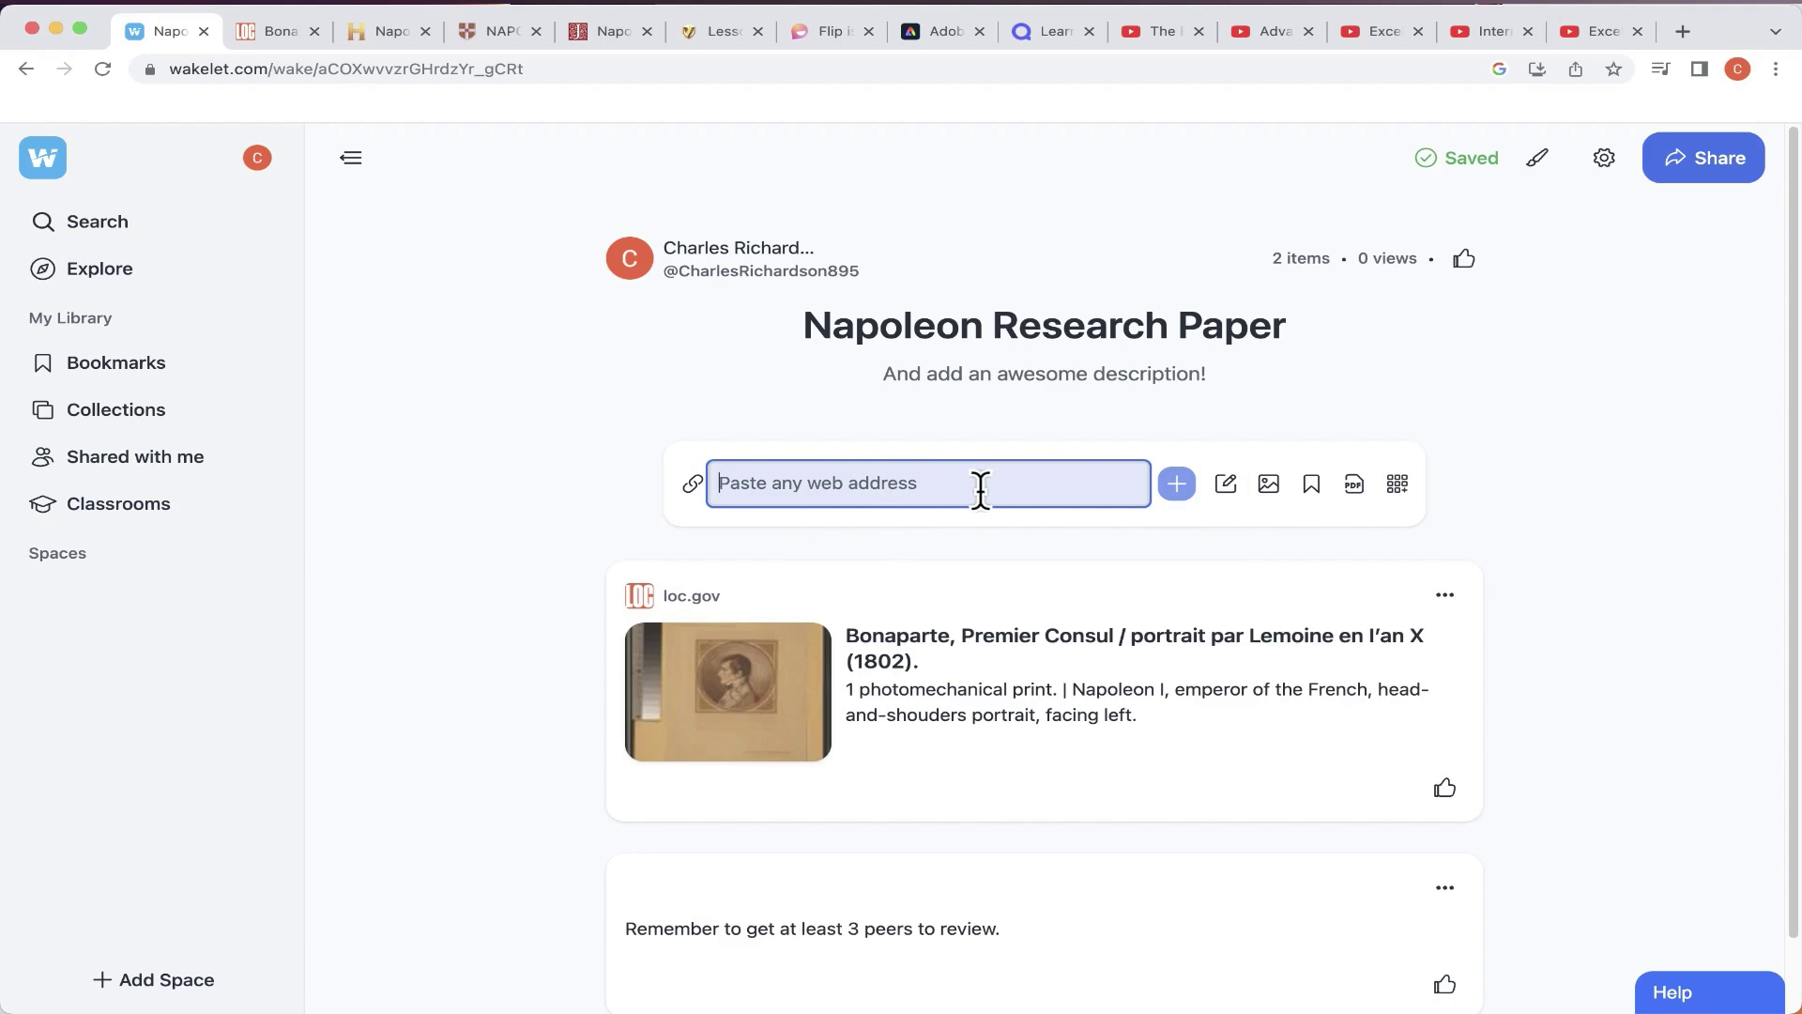
Review the new loc.gov item in the collection, open its linked page to check it, and return to the collection
key(ctrl+Tab)
scroll(575, 301, down, 2)
scroll(568, 305, up, 2)
click(150, 31)
scroll(1004, 643, down, 2)
scroll(1006, 644, up, 2)
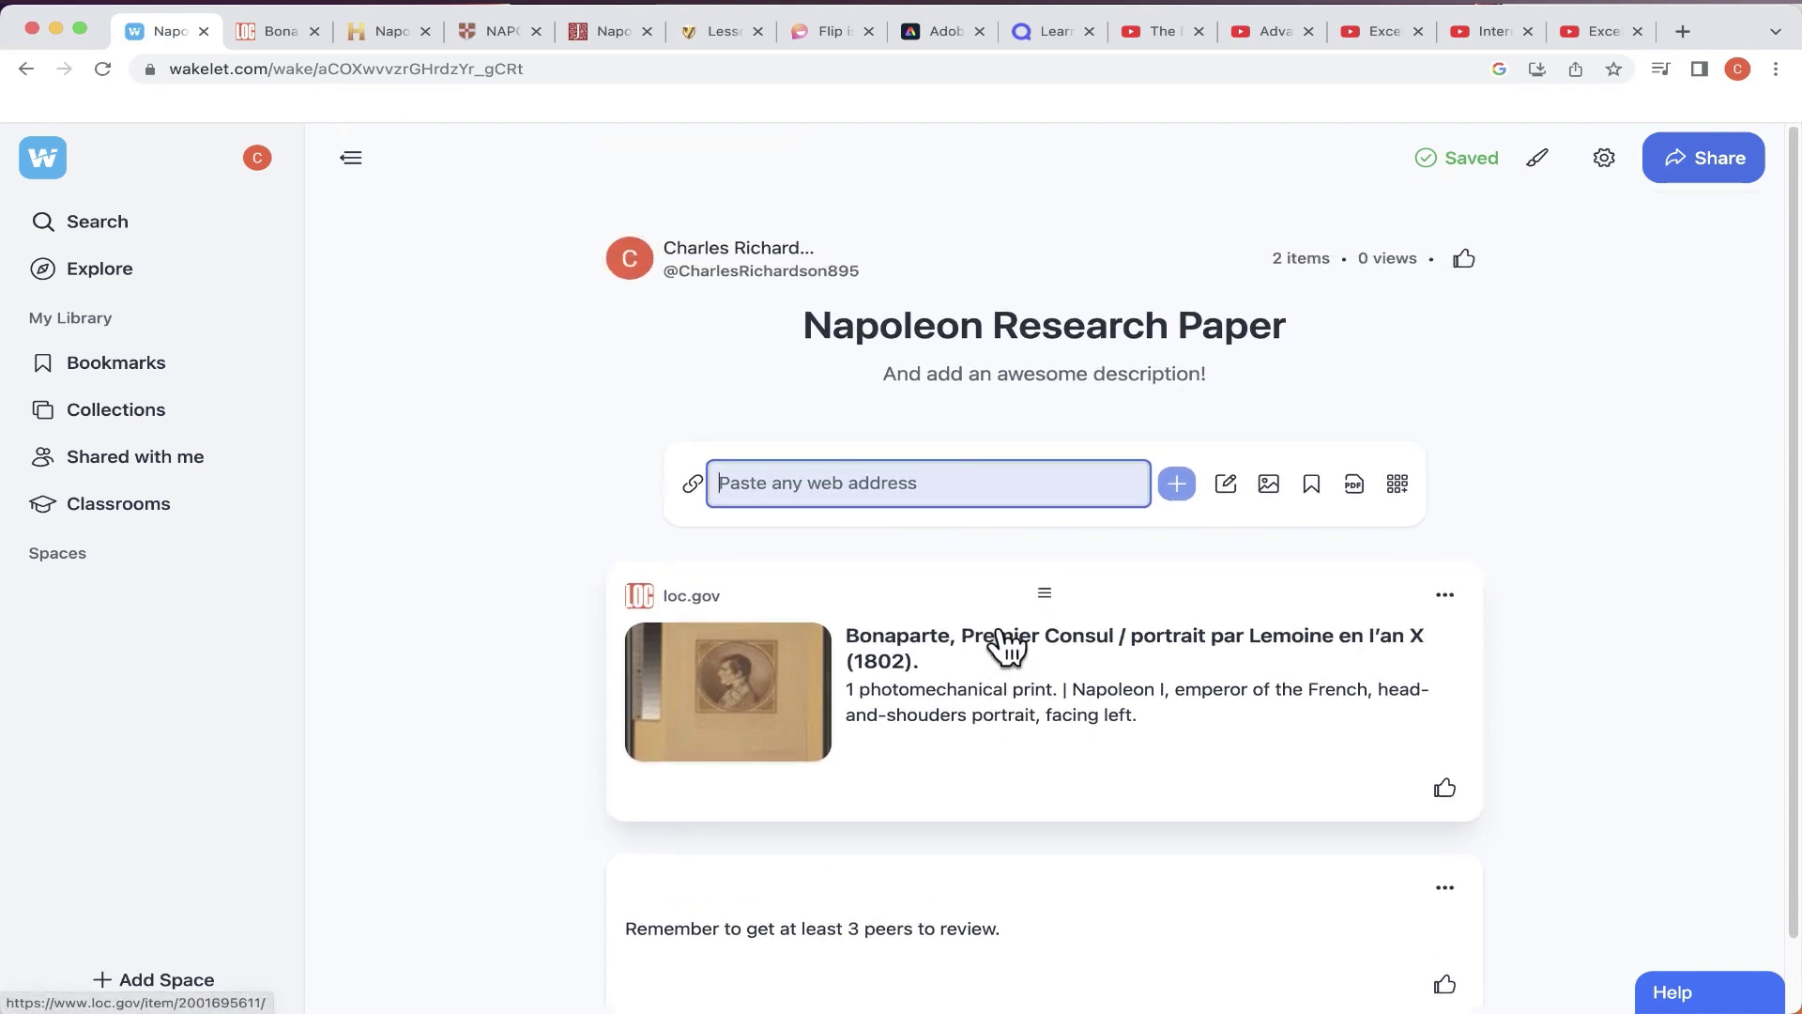
click(1588, 669)
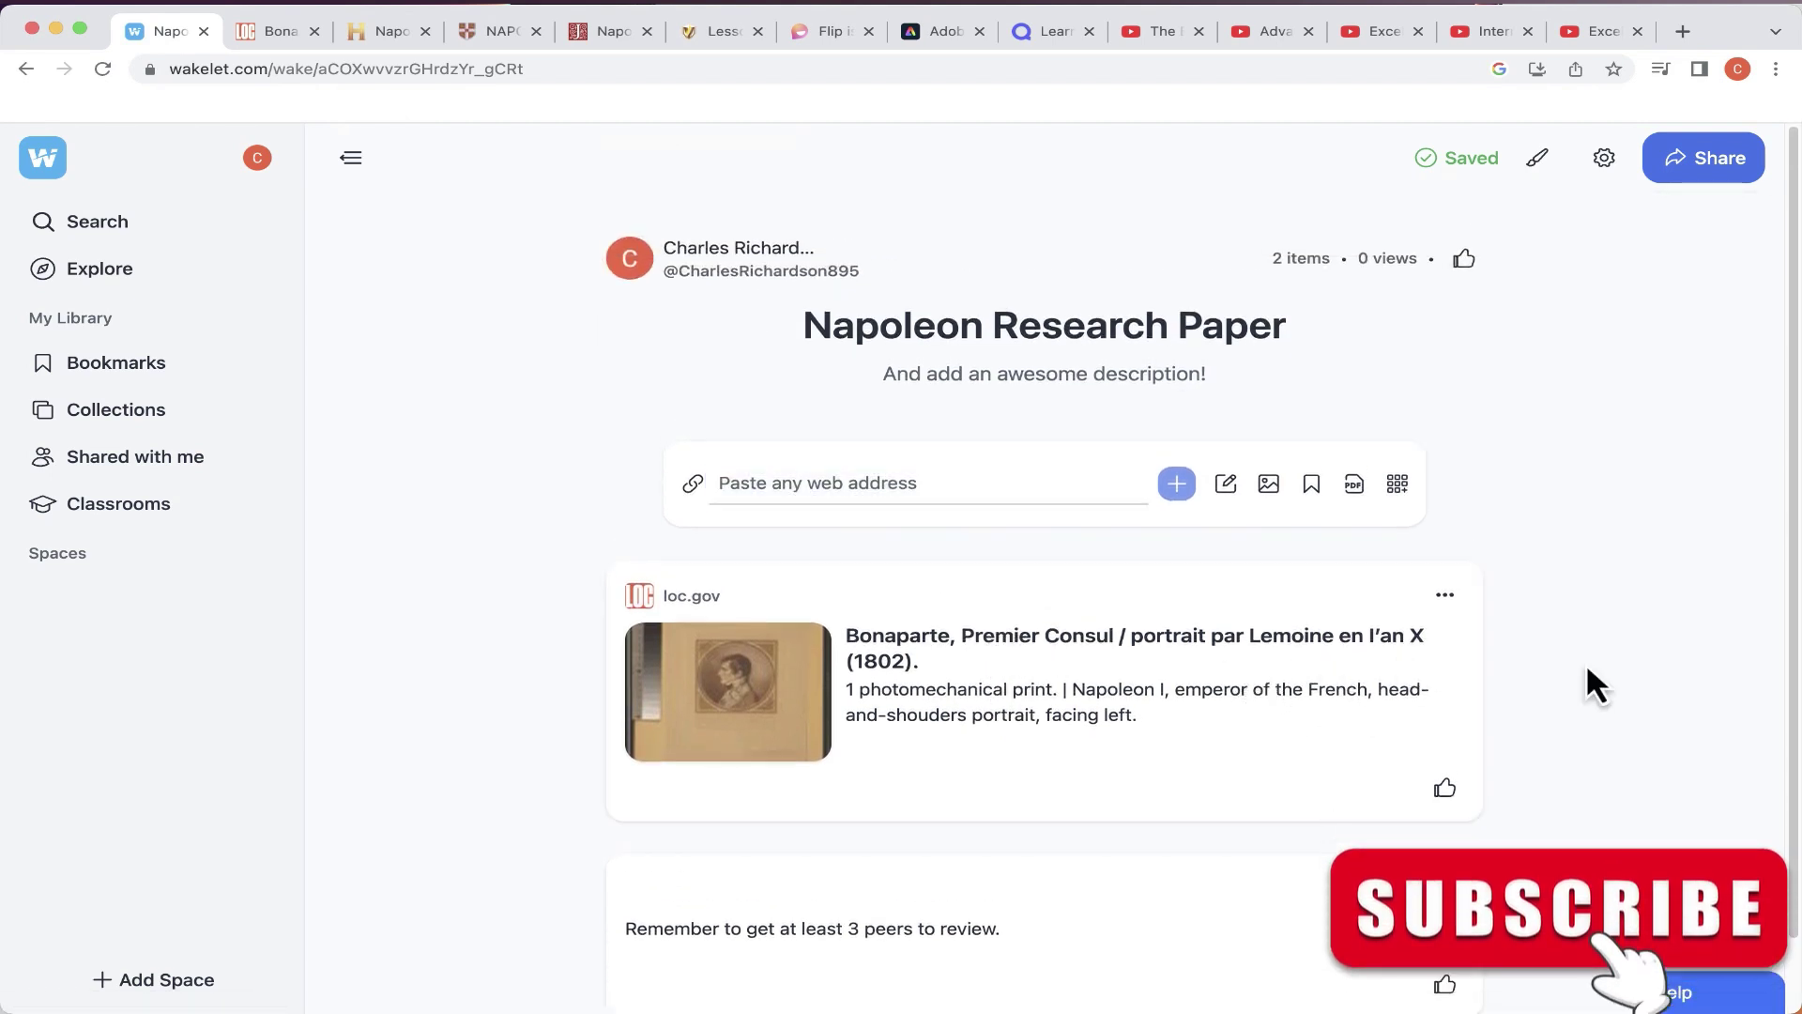
click(962, 656)
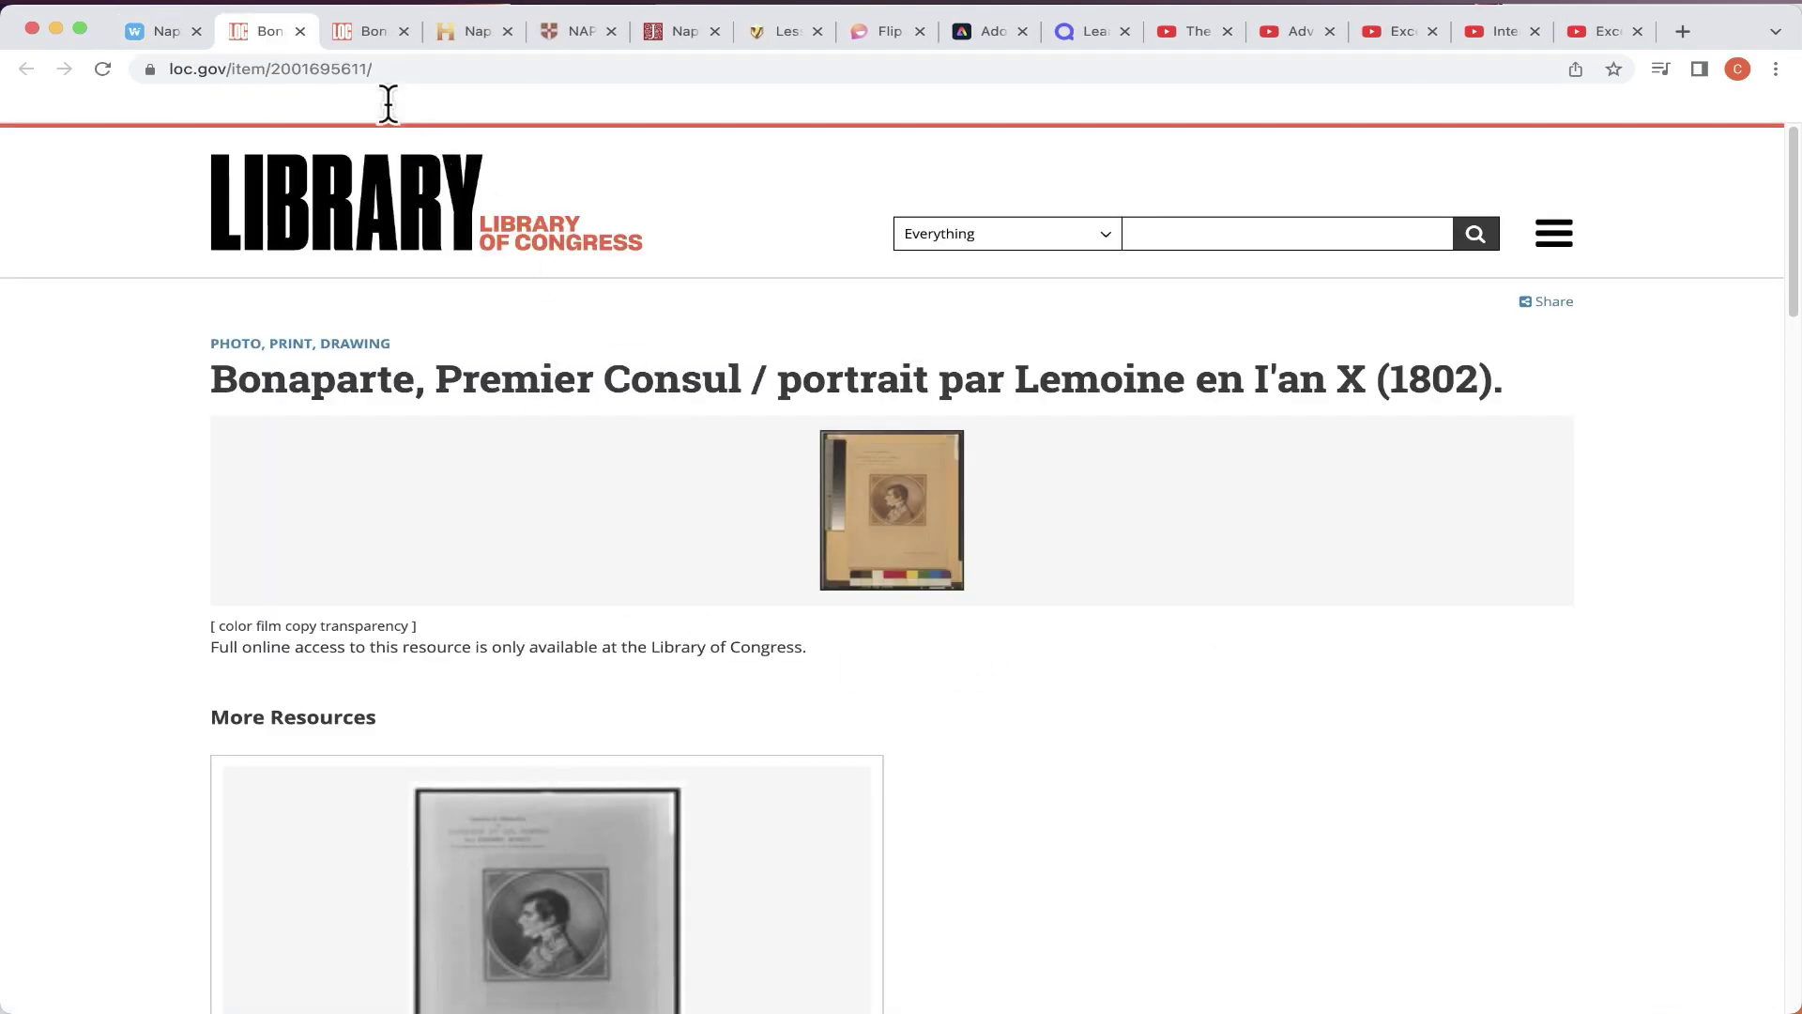
key(ctrl+shift+Tab)
Look over the History.com article on Napoleon Bonaparte and its web address, and check the Napoleon Research Paper collection
click(426, 44)
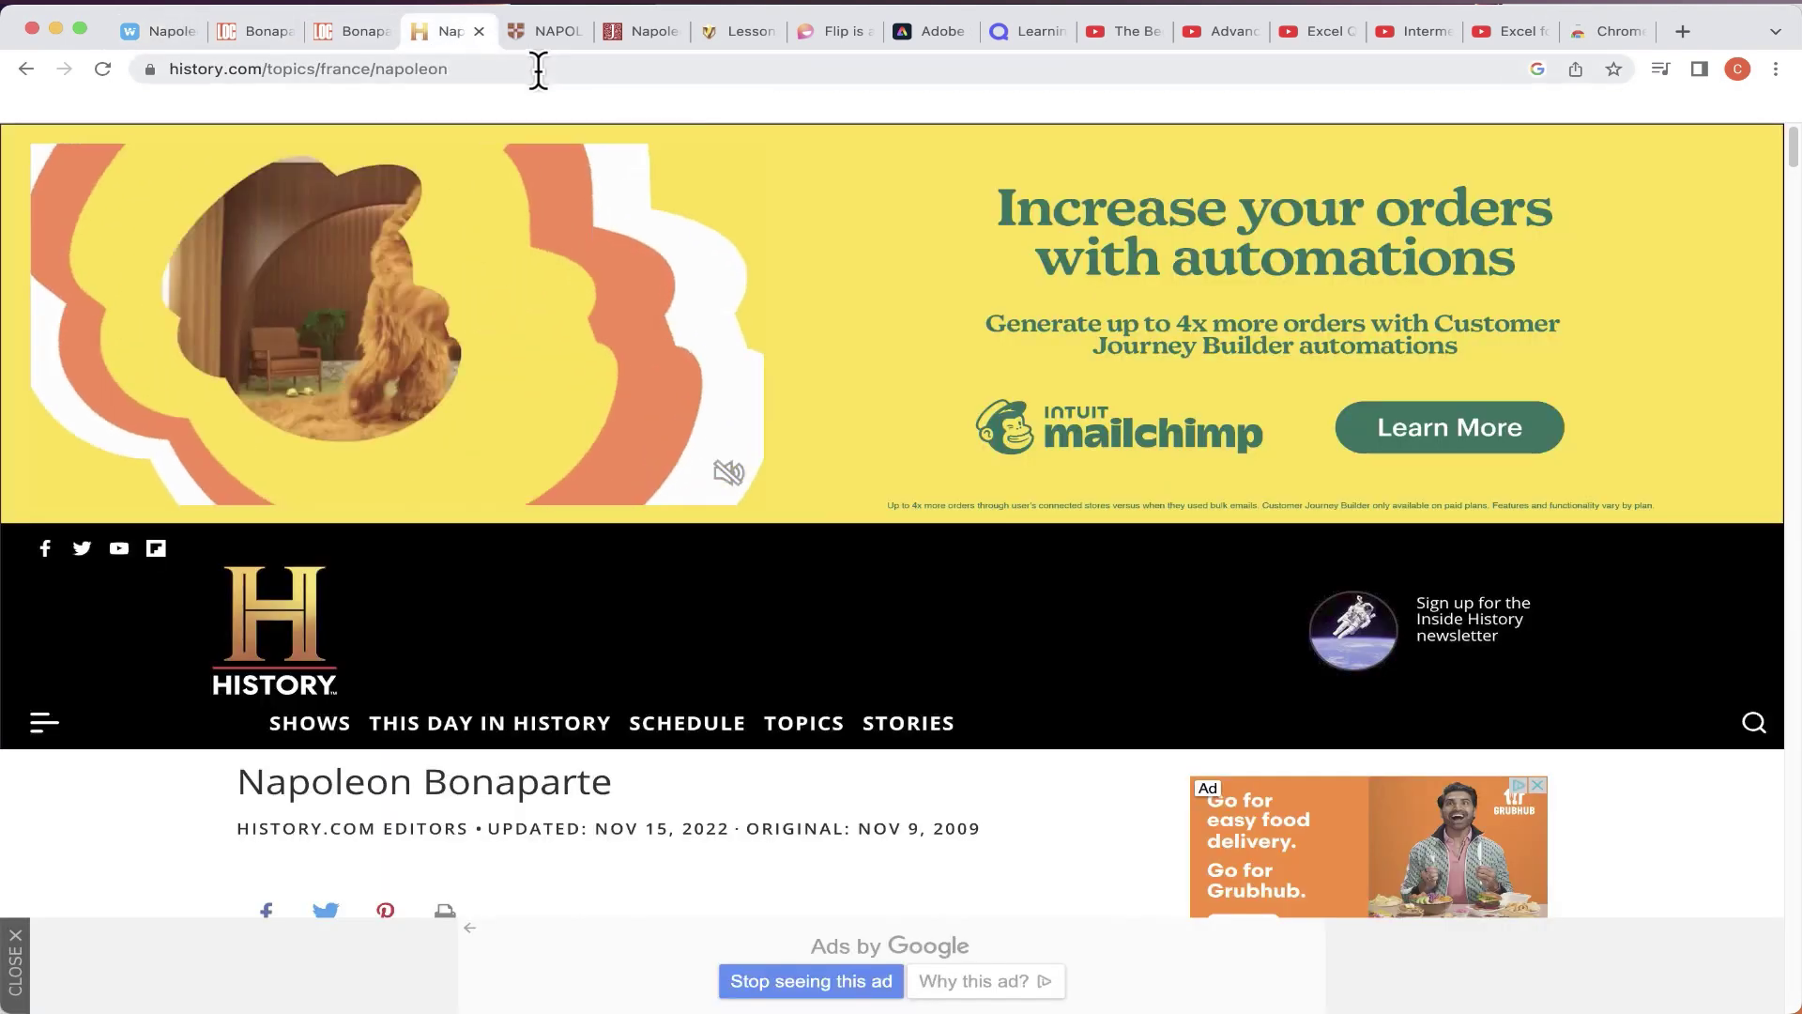
scroll(1002, 554, down, 5)
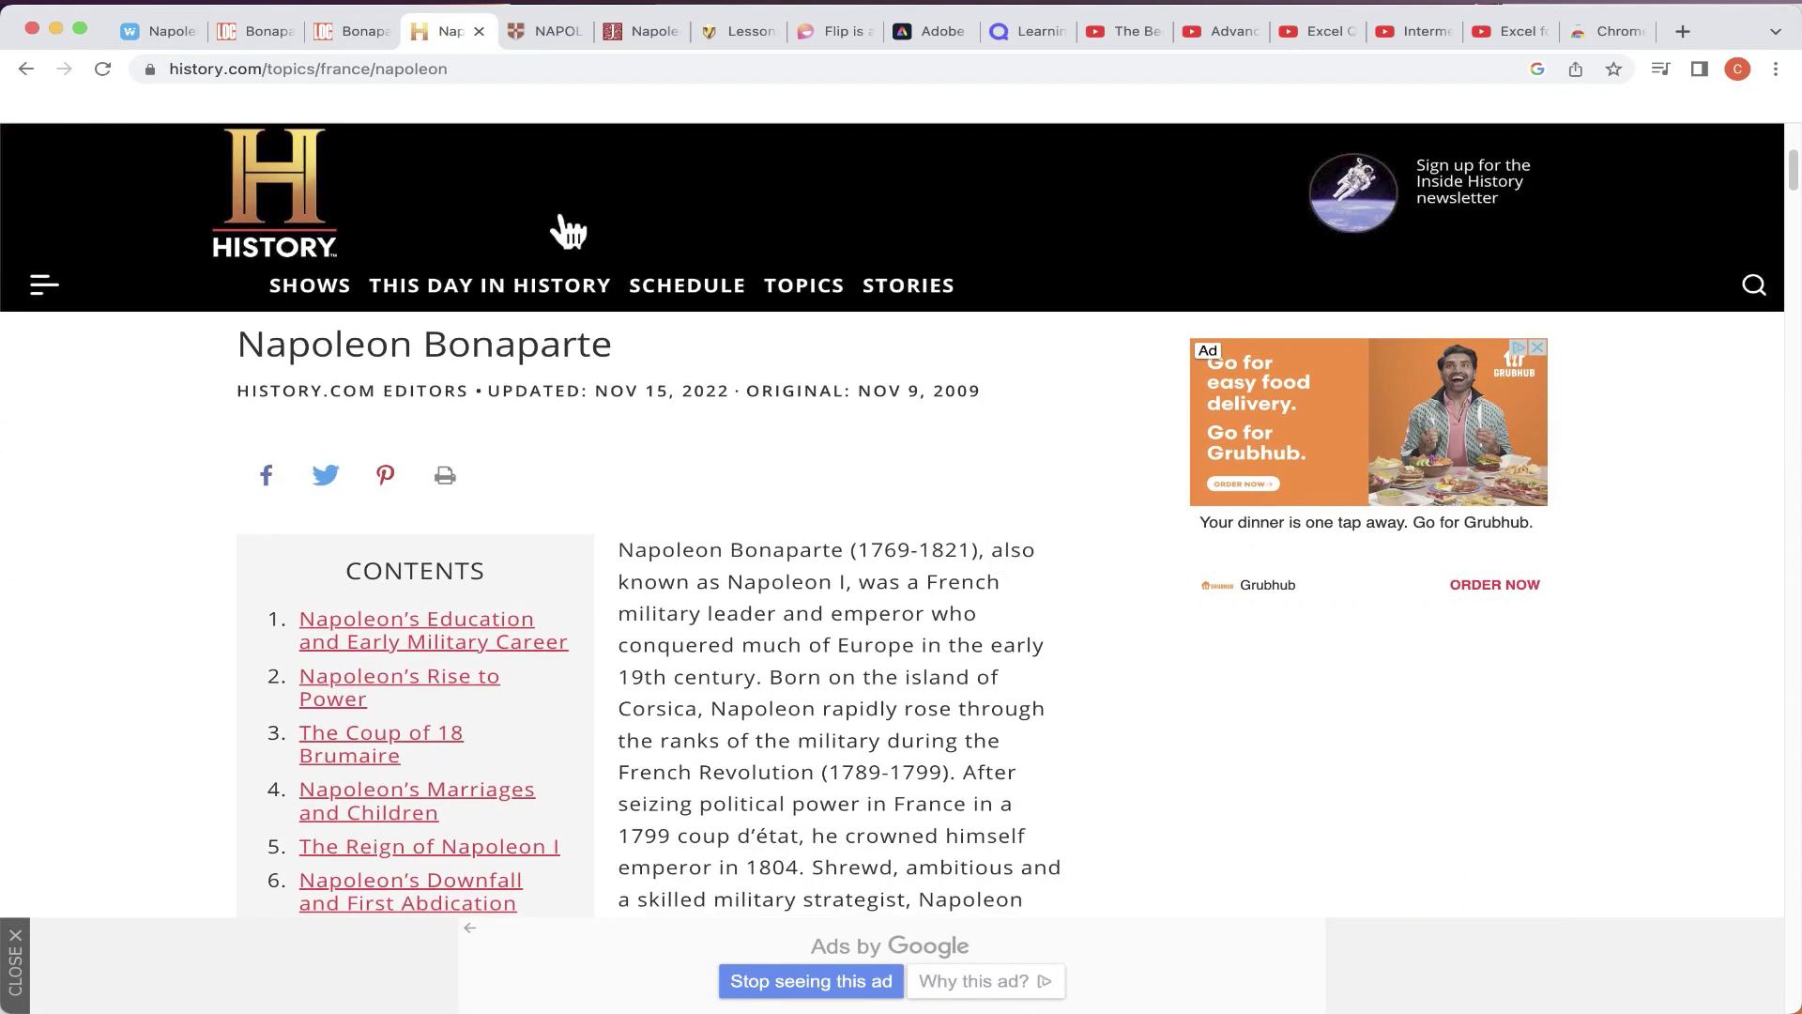
click(384, 71)
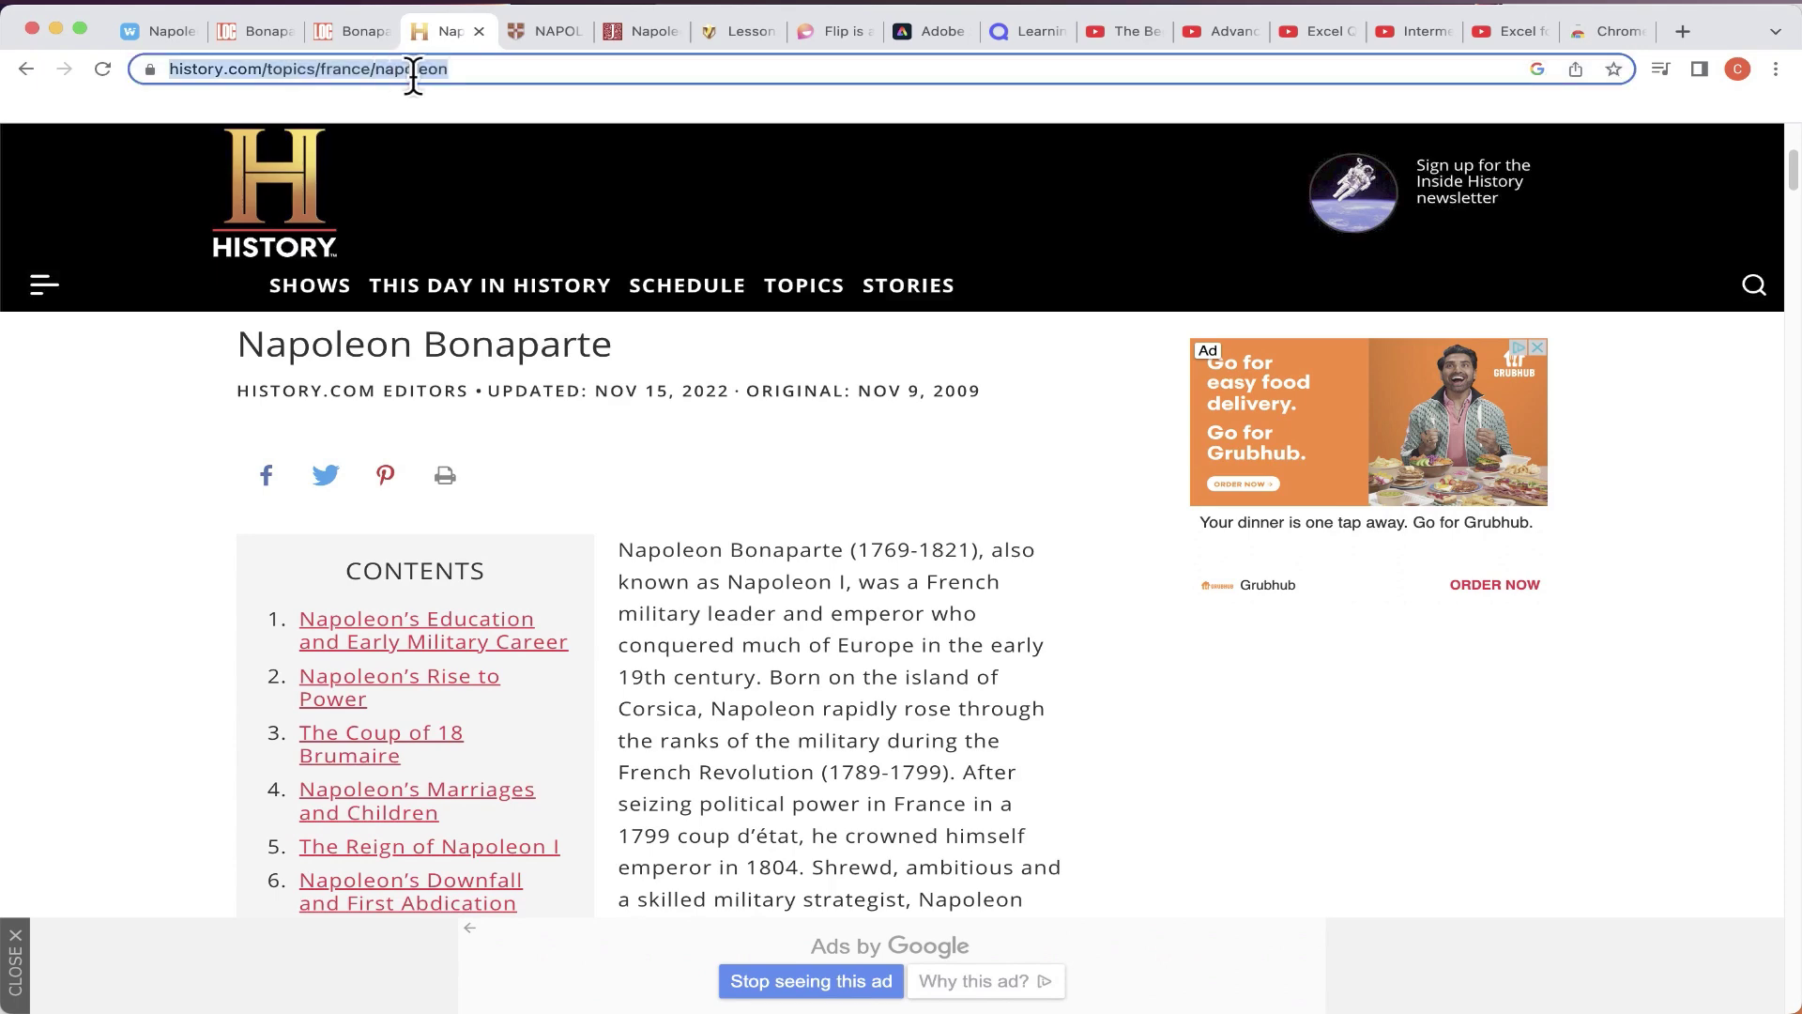
click(197, 28)
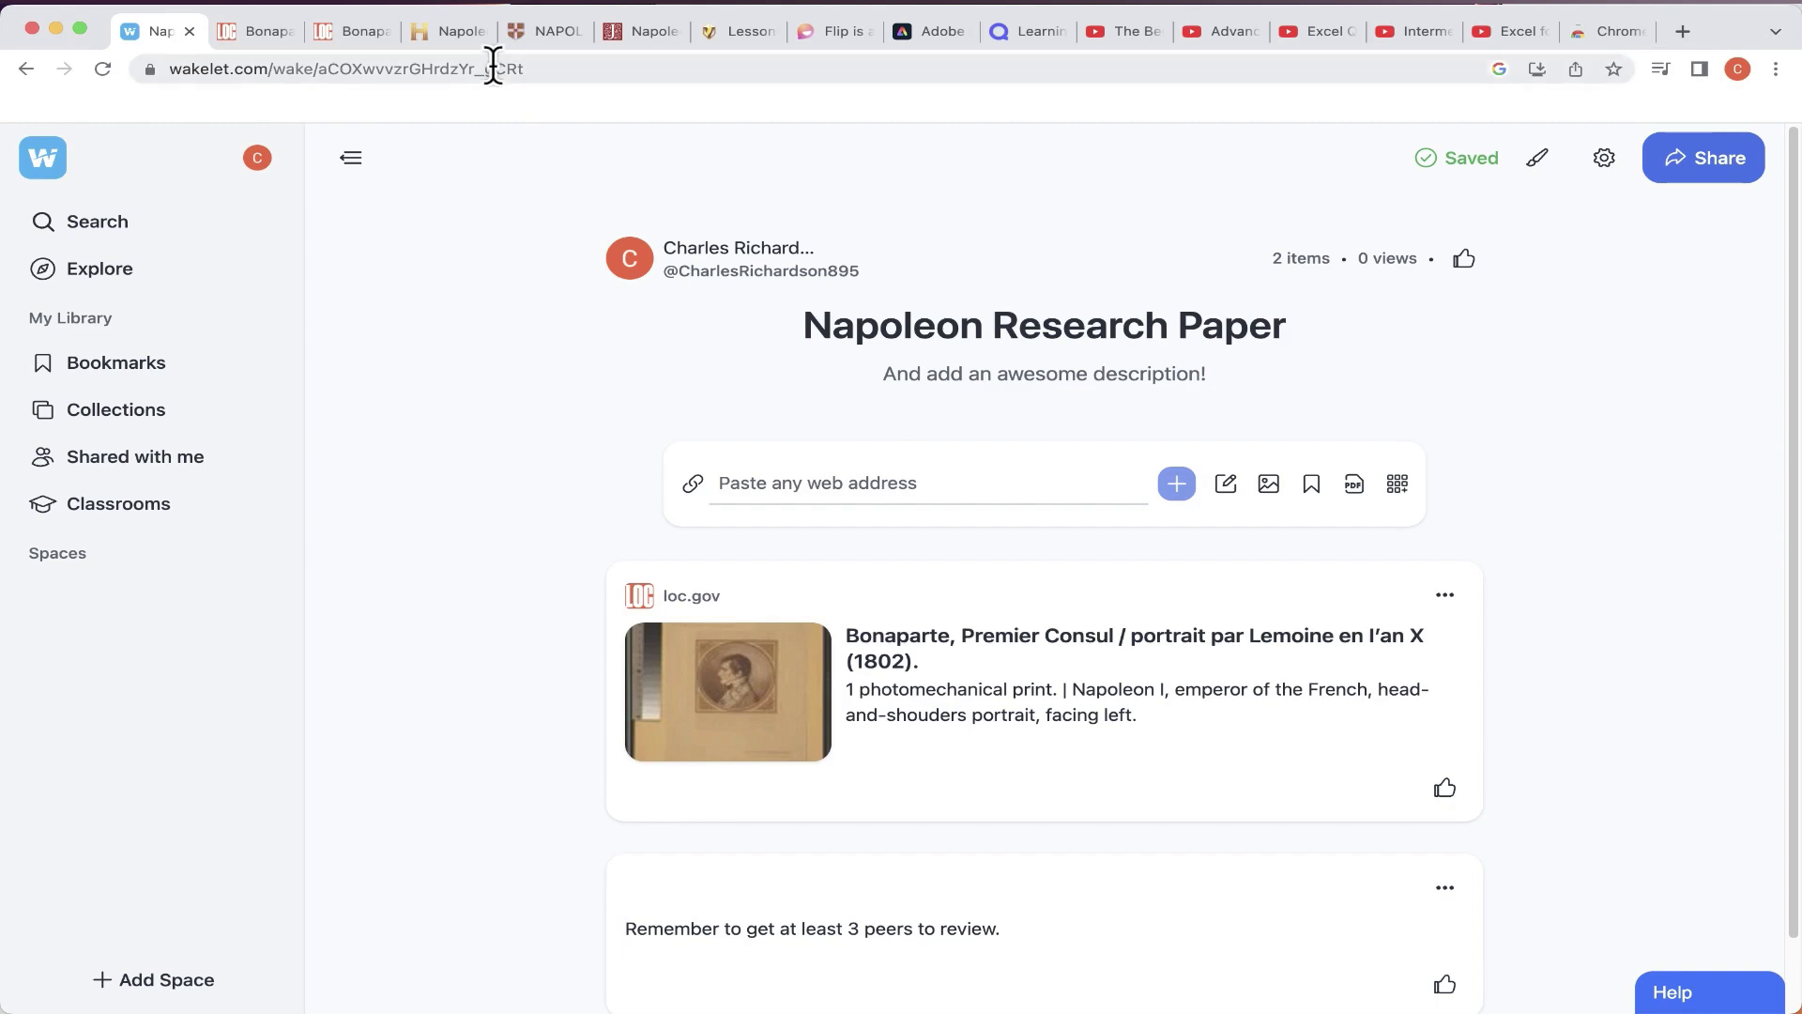
click(445, 36)
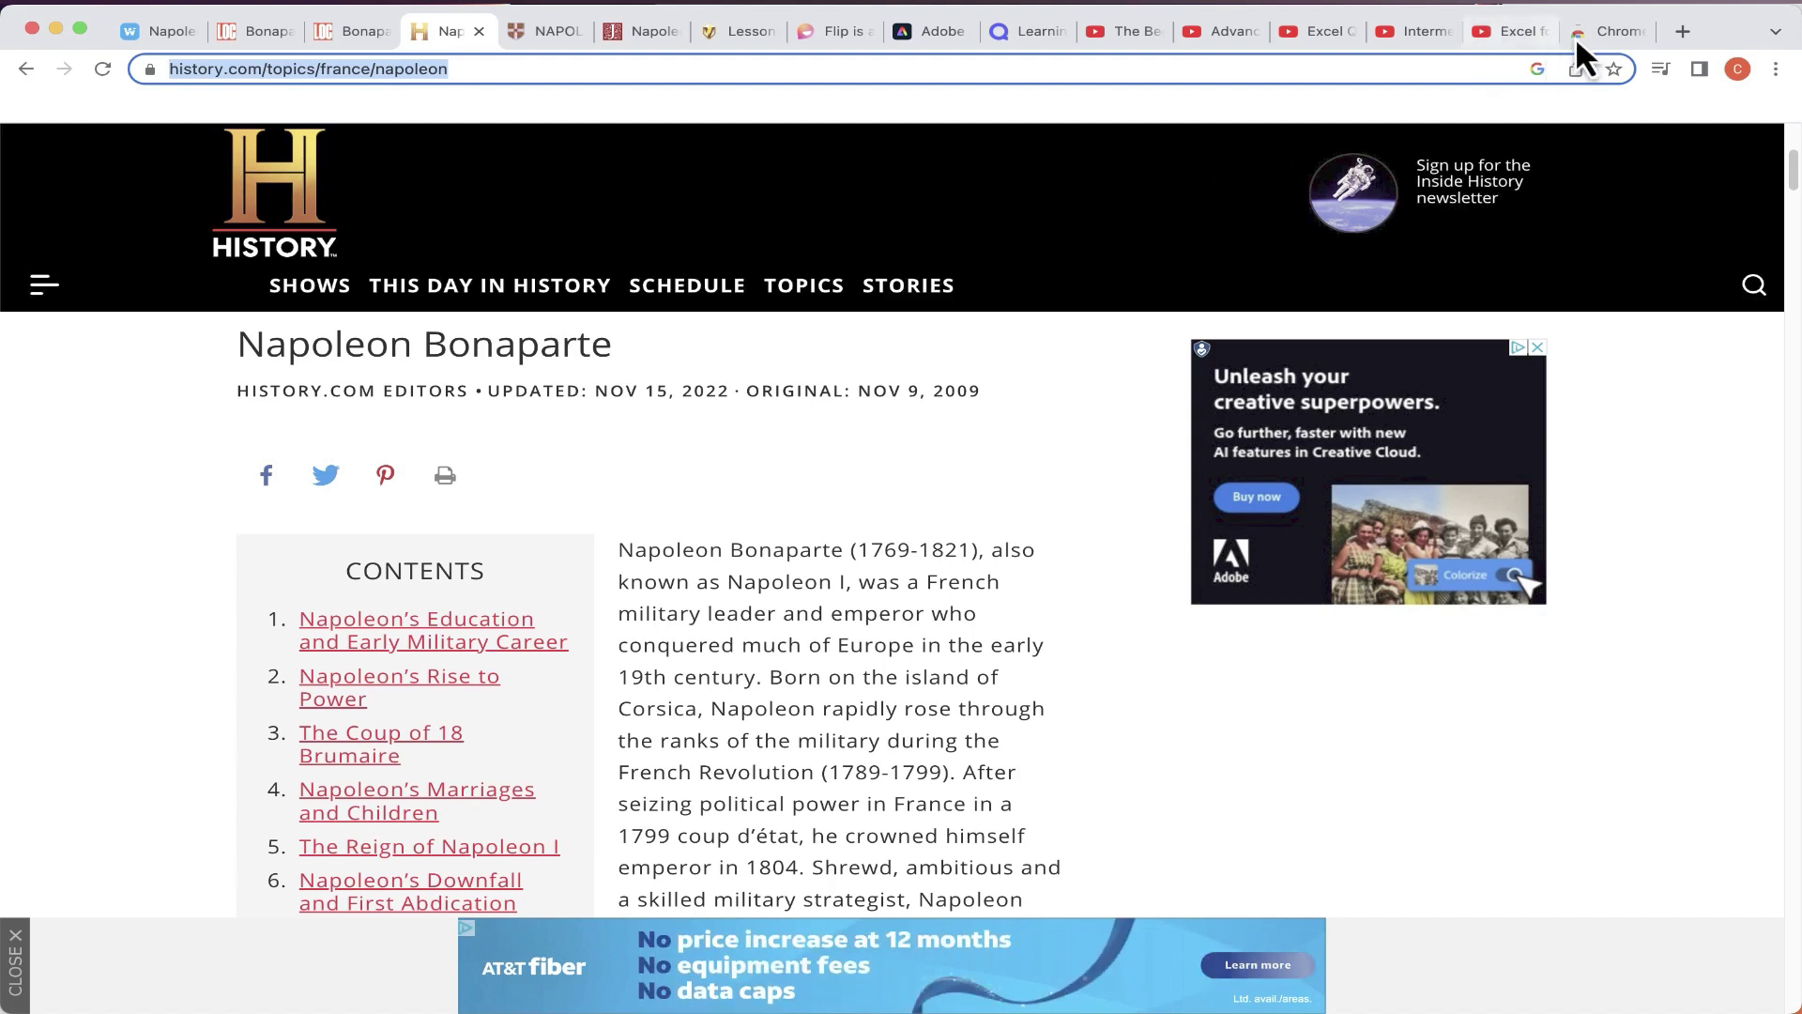
Search the Chrome Web Store for "wakelet" and open the Wakelet extension's page
click(1610, 34)
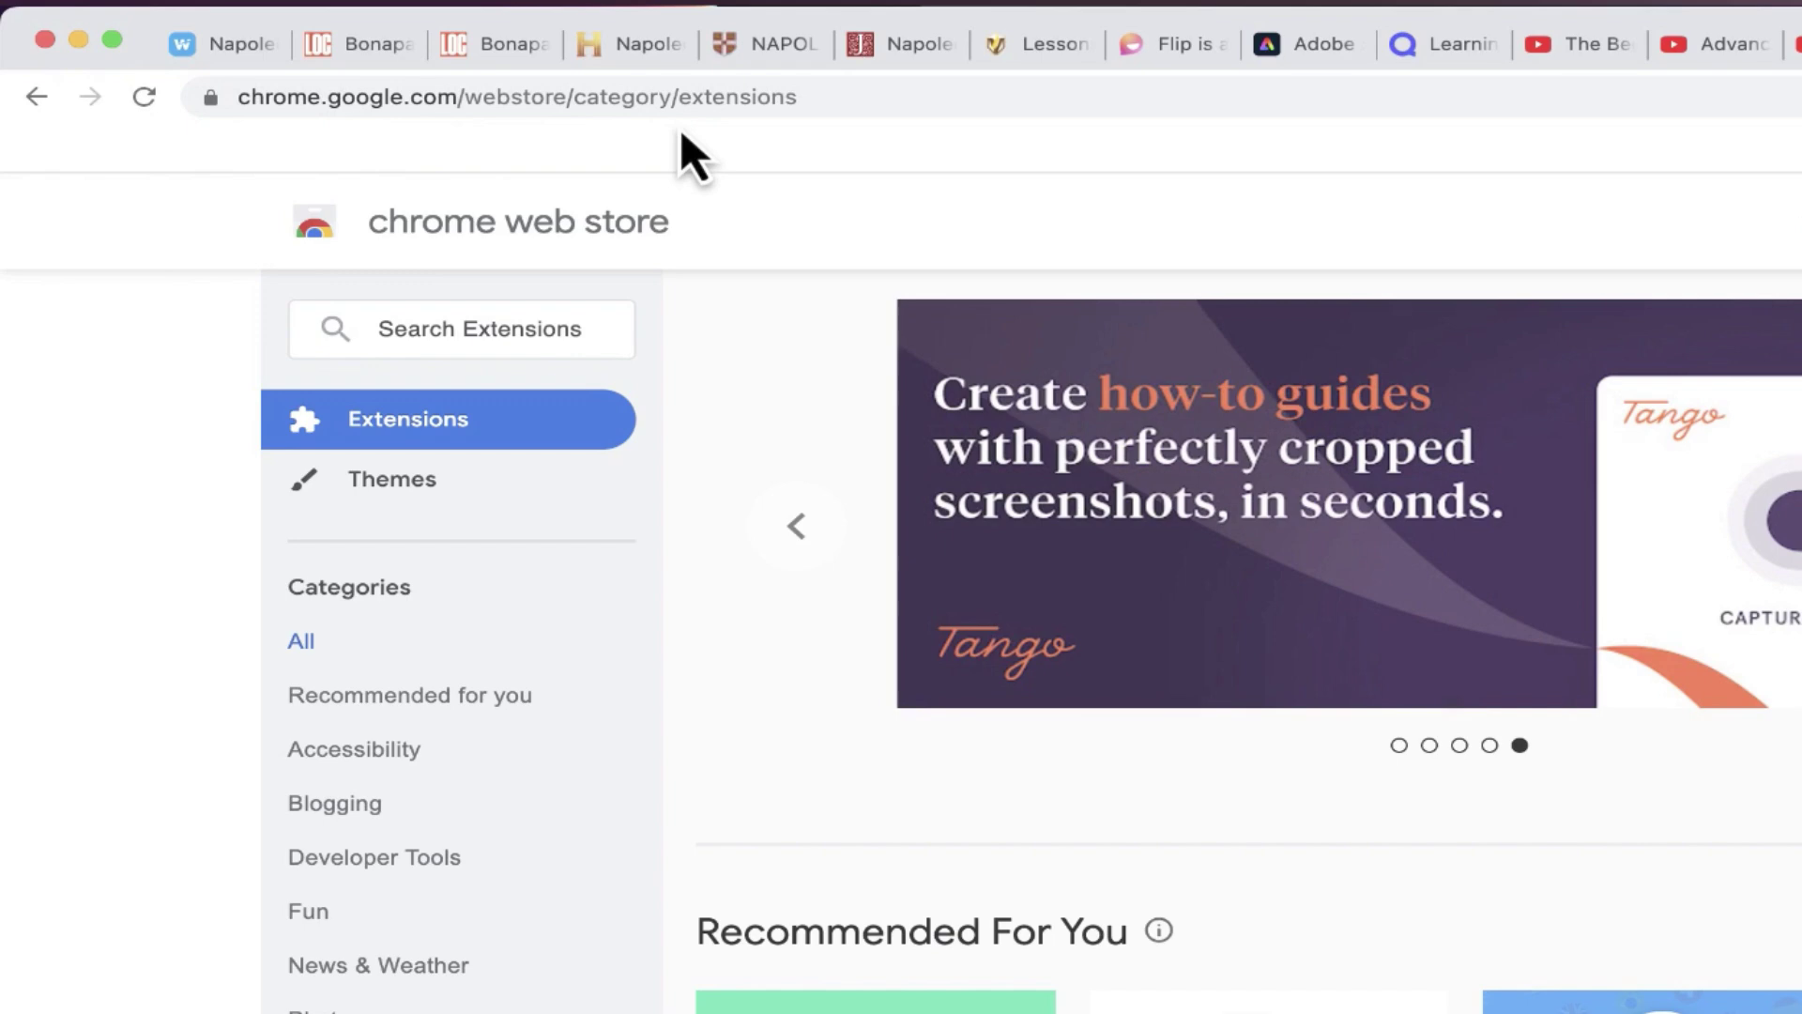
click(437, 330)
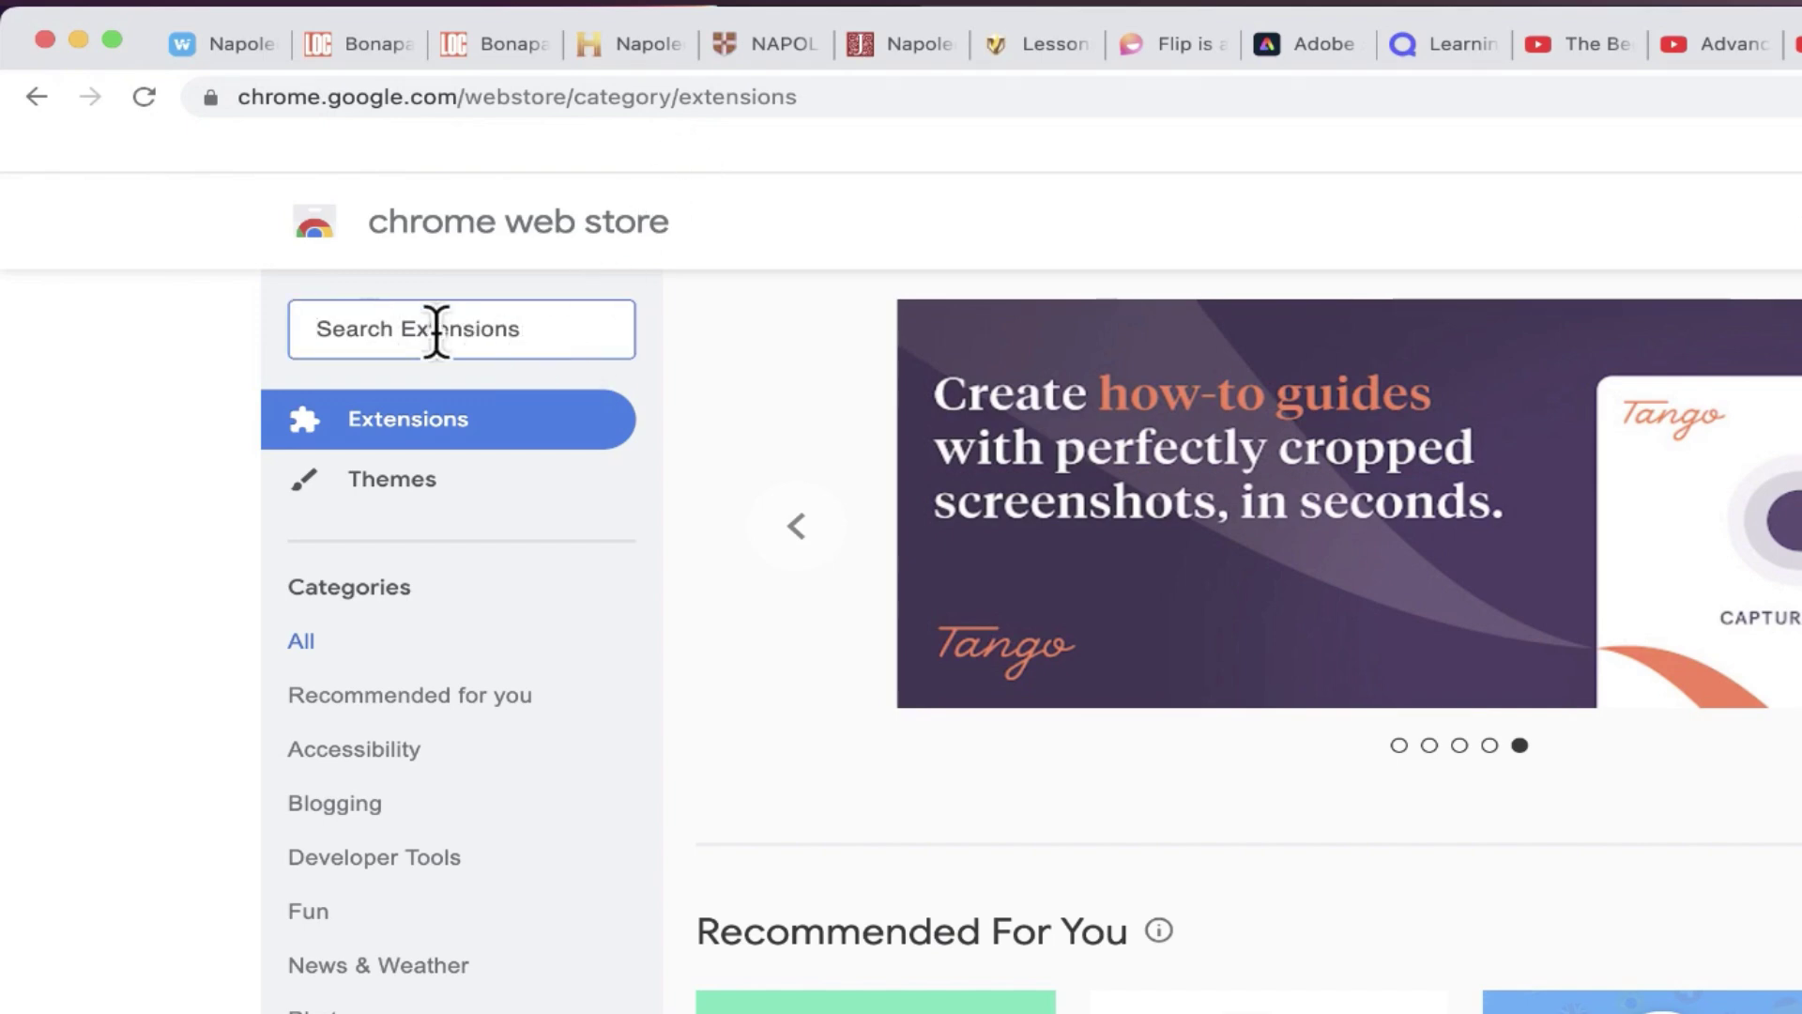
text(wakelet)
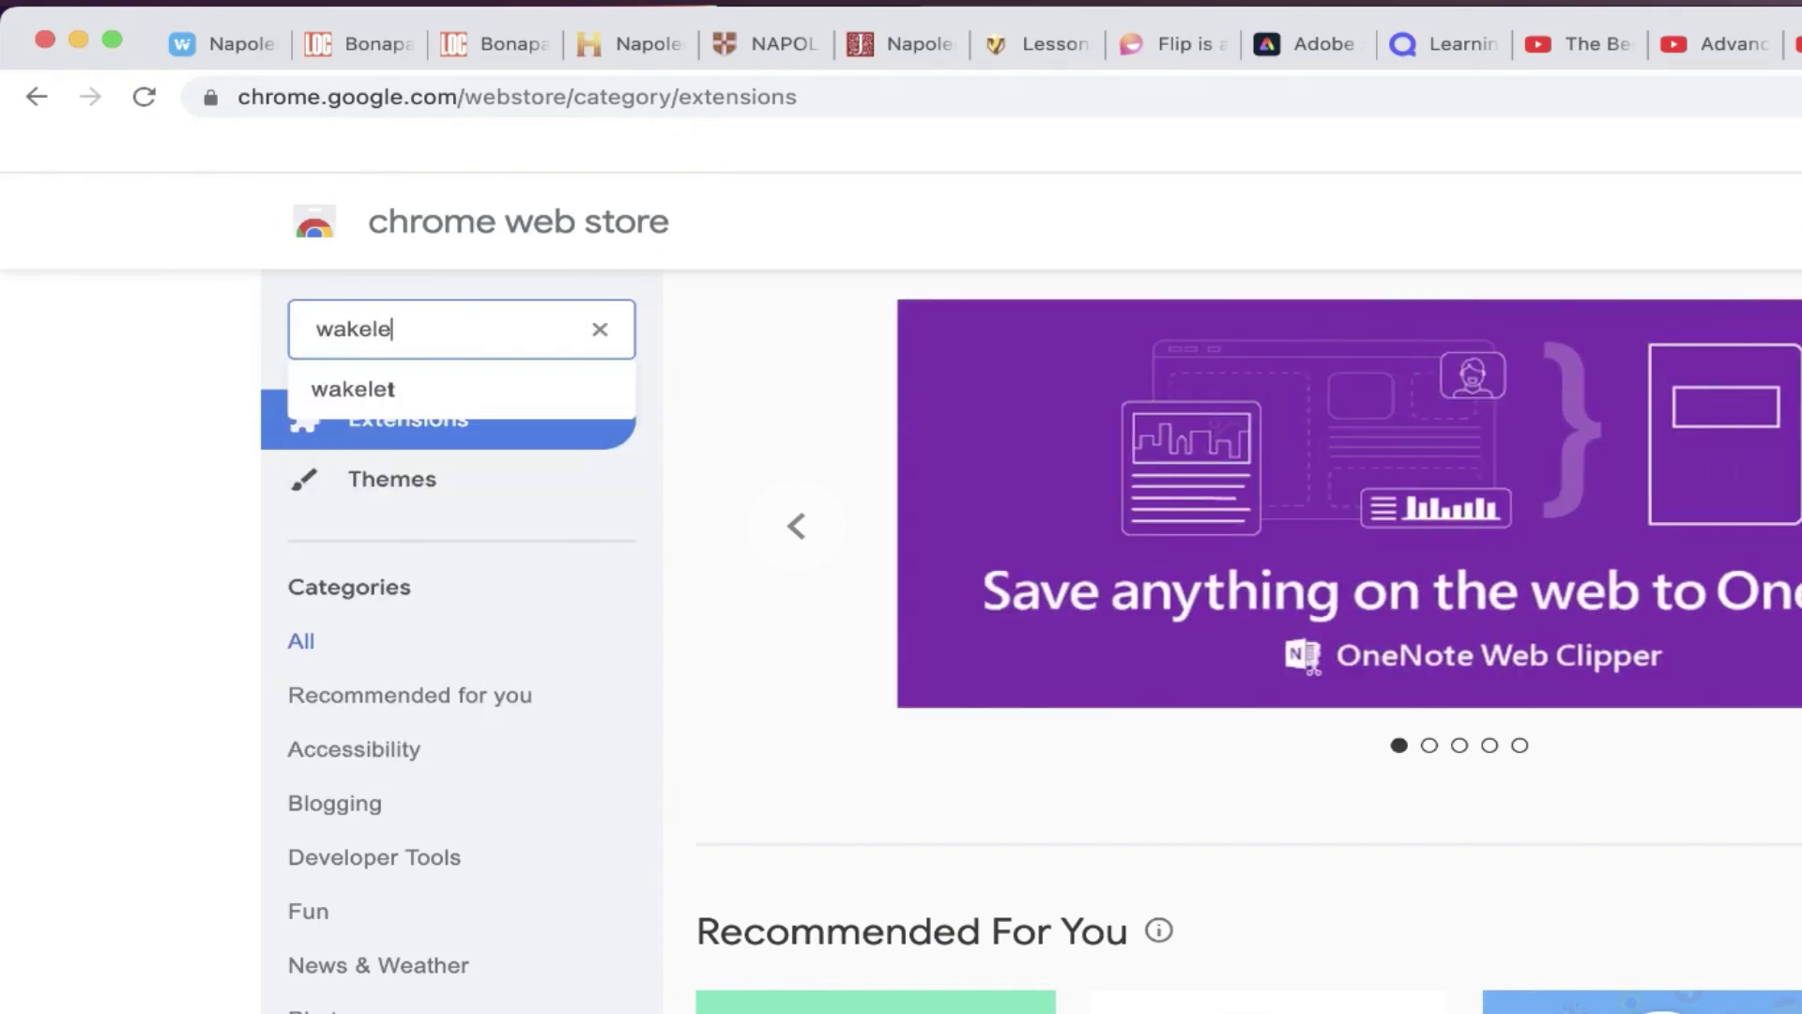
key(Return)
click(1193, 549)
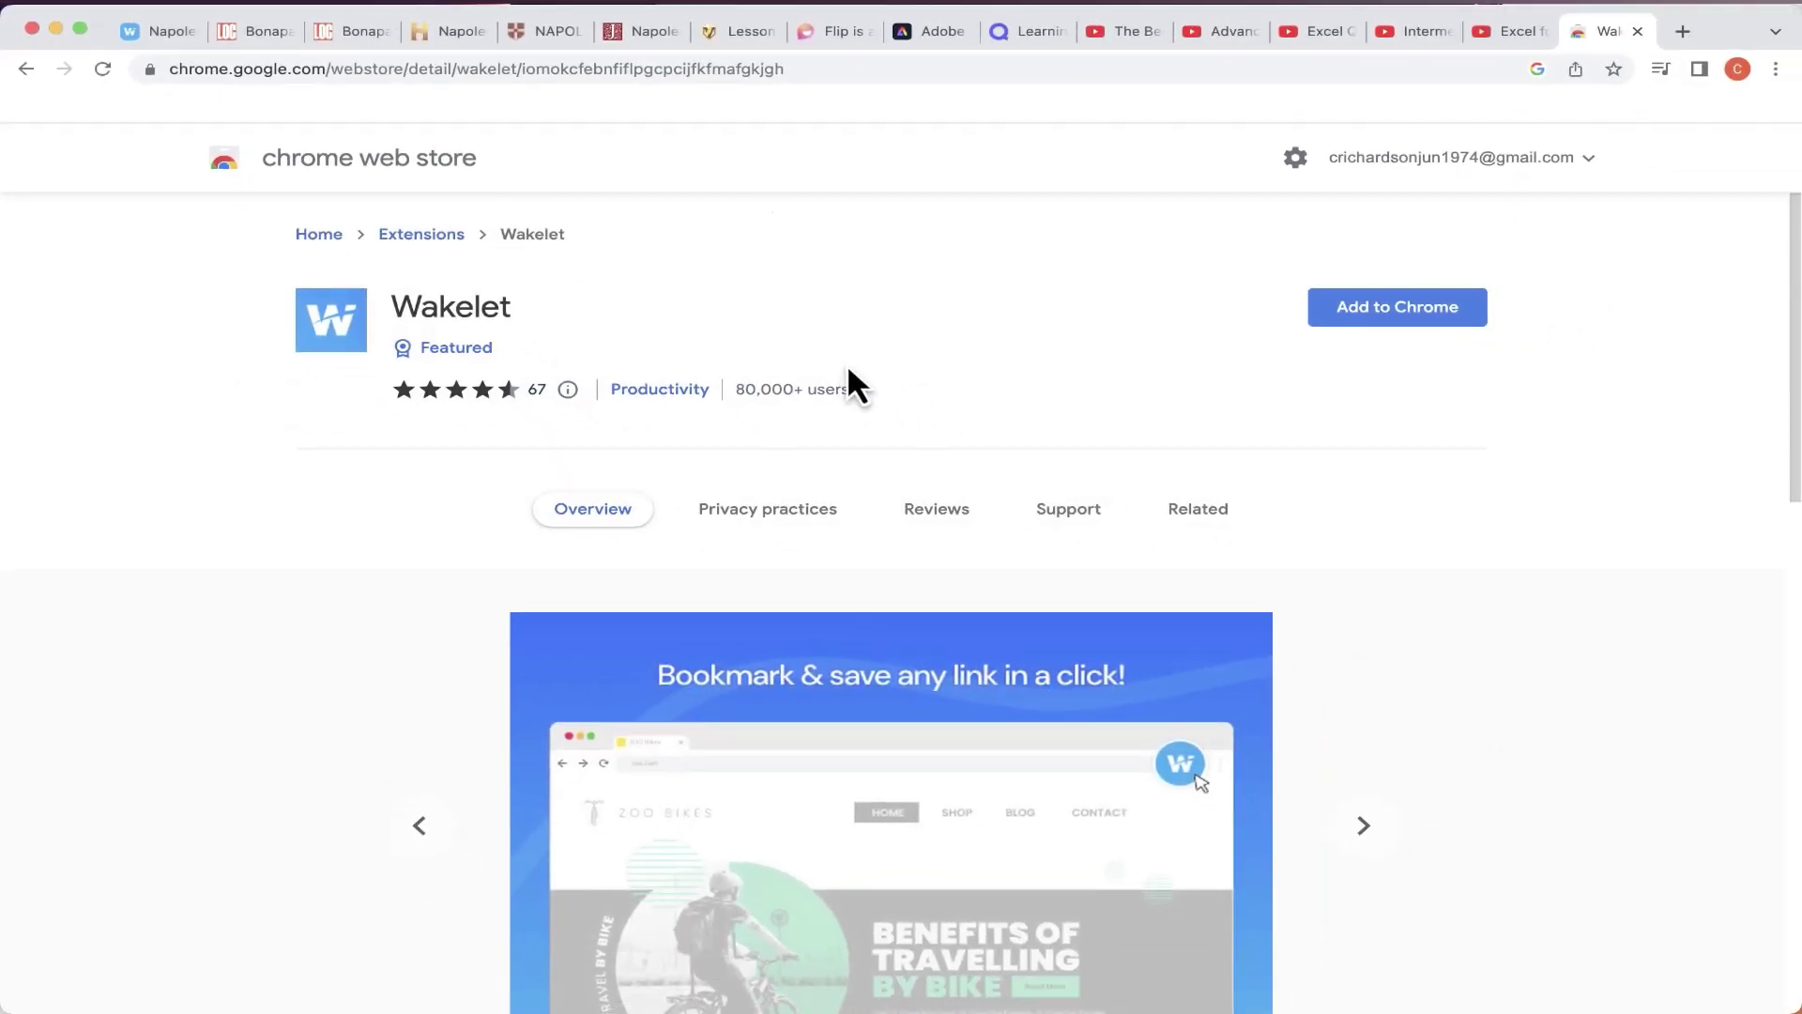
Install the Wakelet extension in Chrome and dismiss the notice about turning on sync
click(1399, 320)
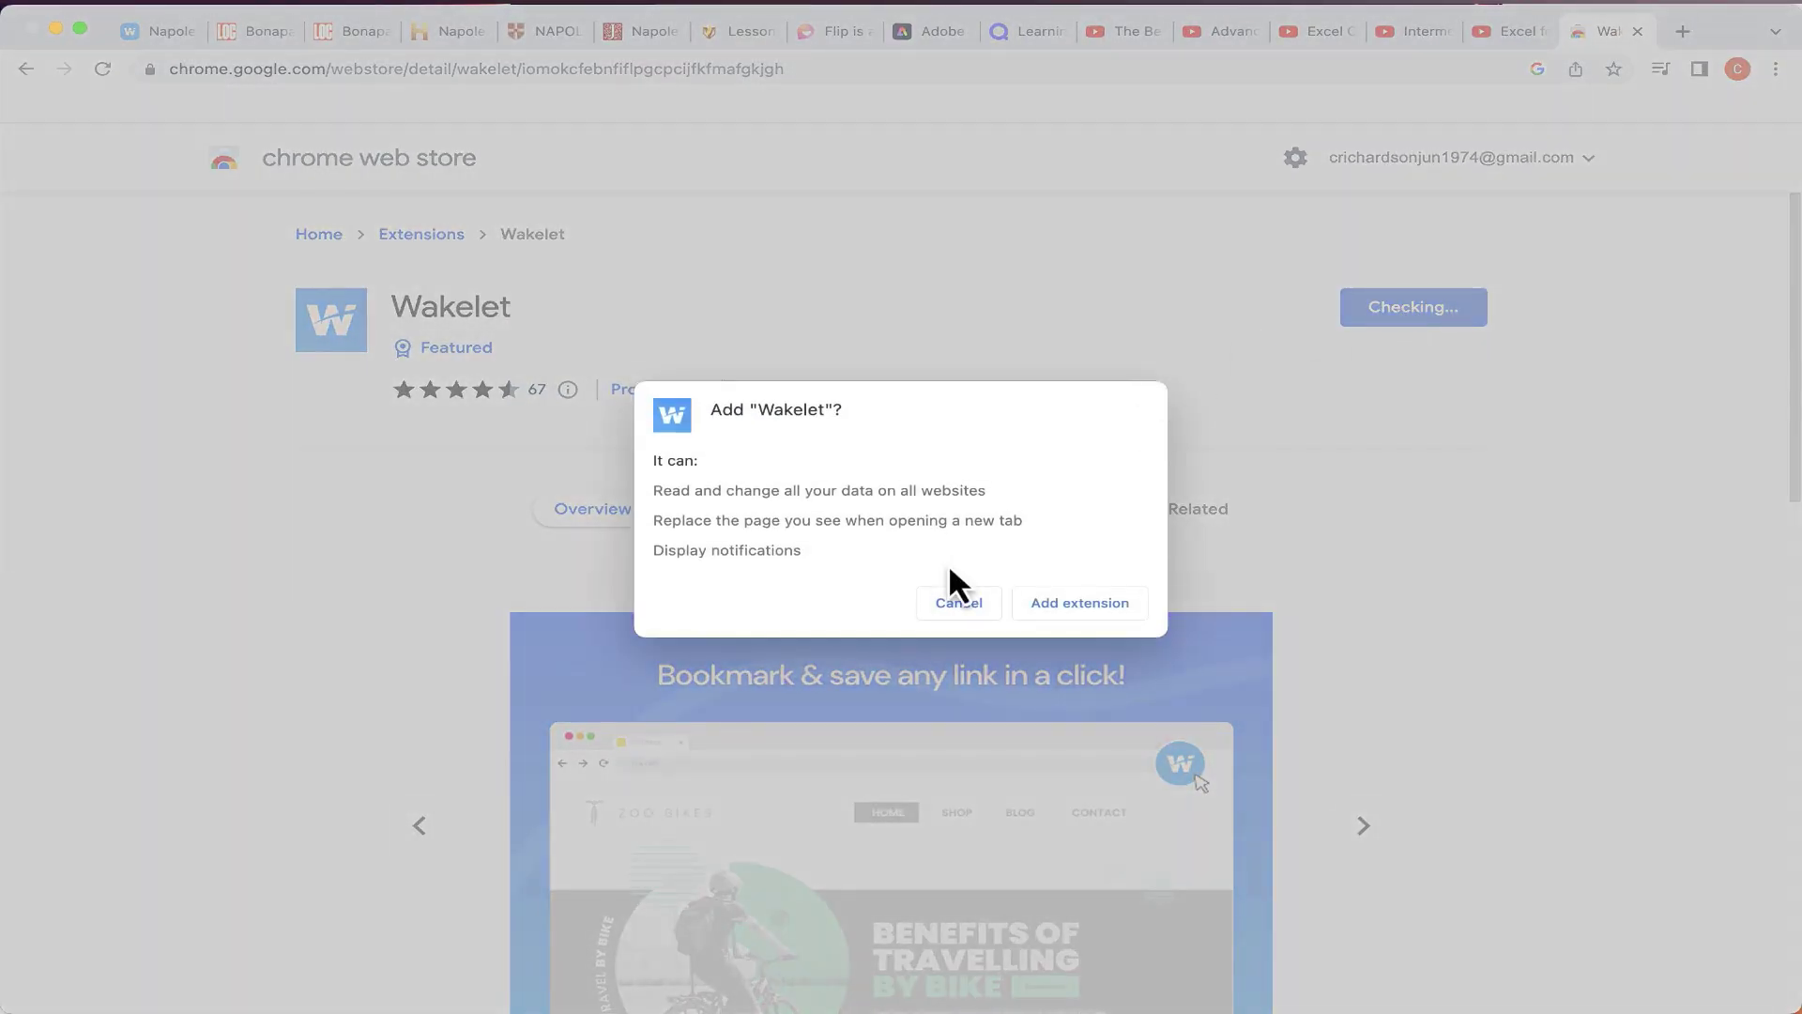
click(1077, 607)
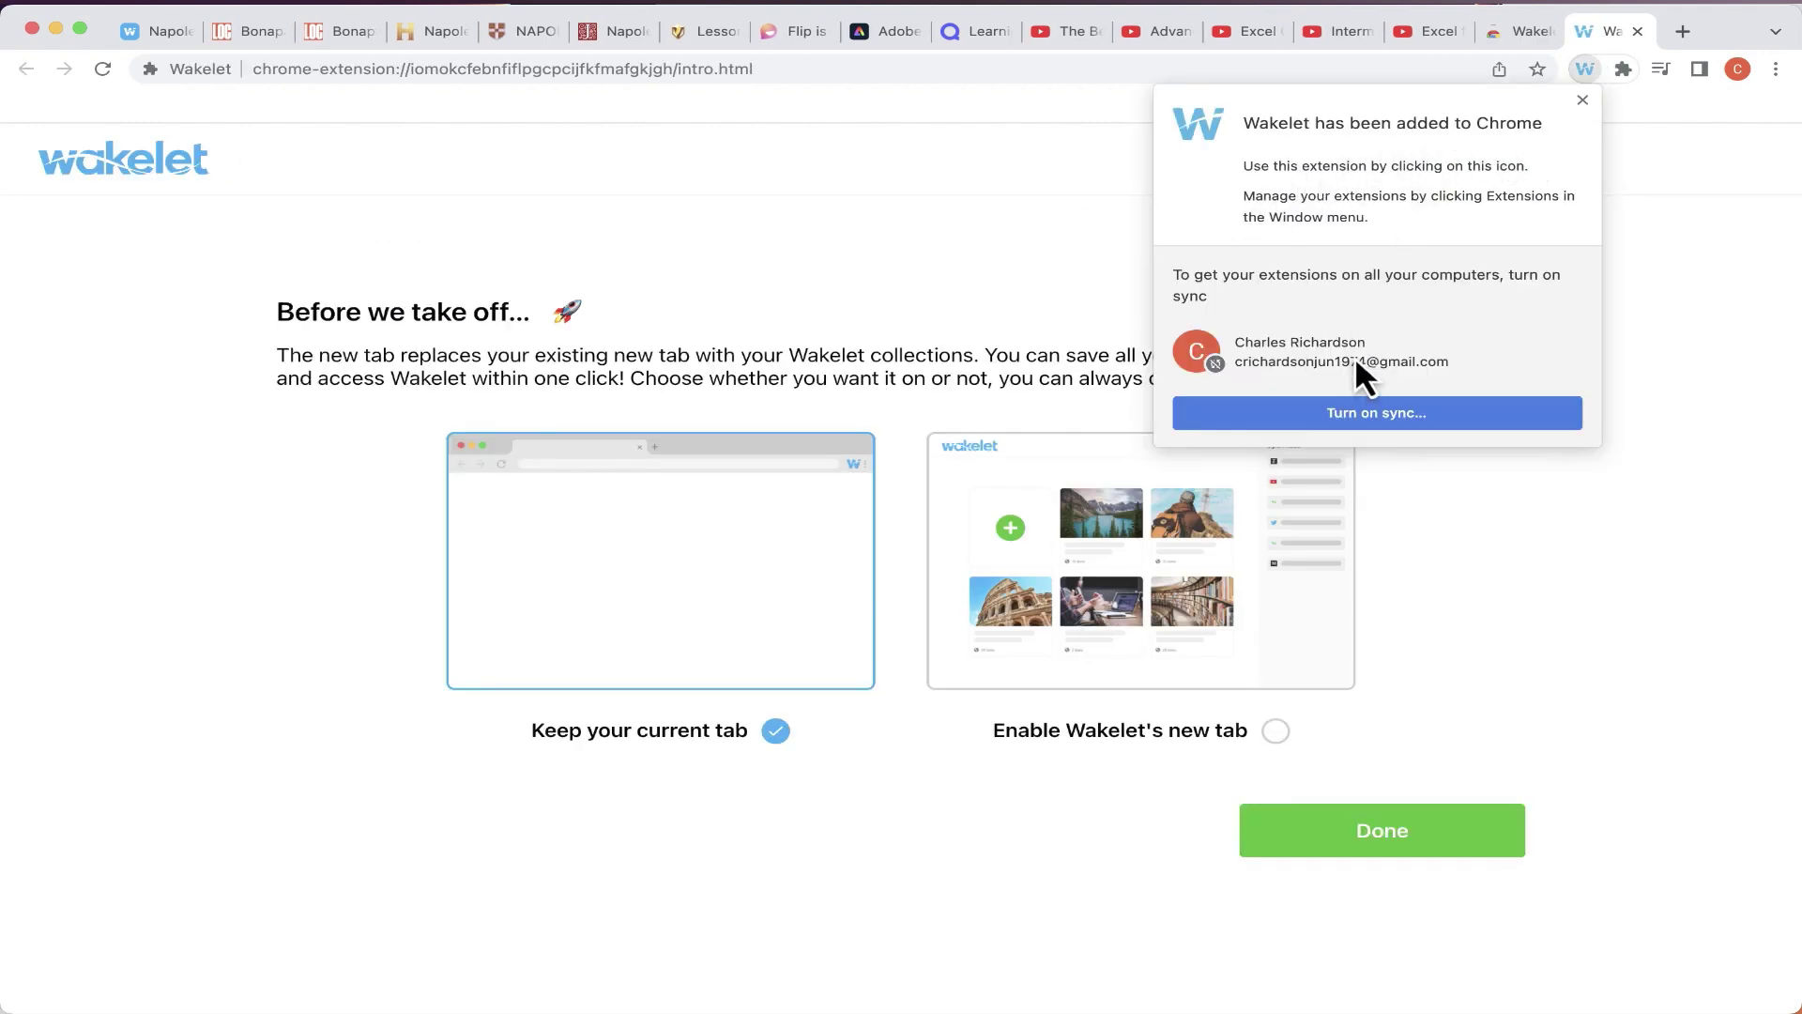
click(1583, 99)
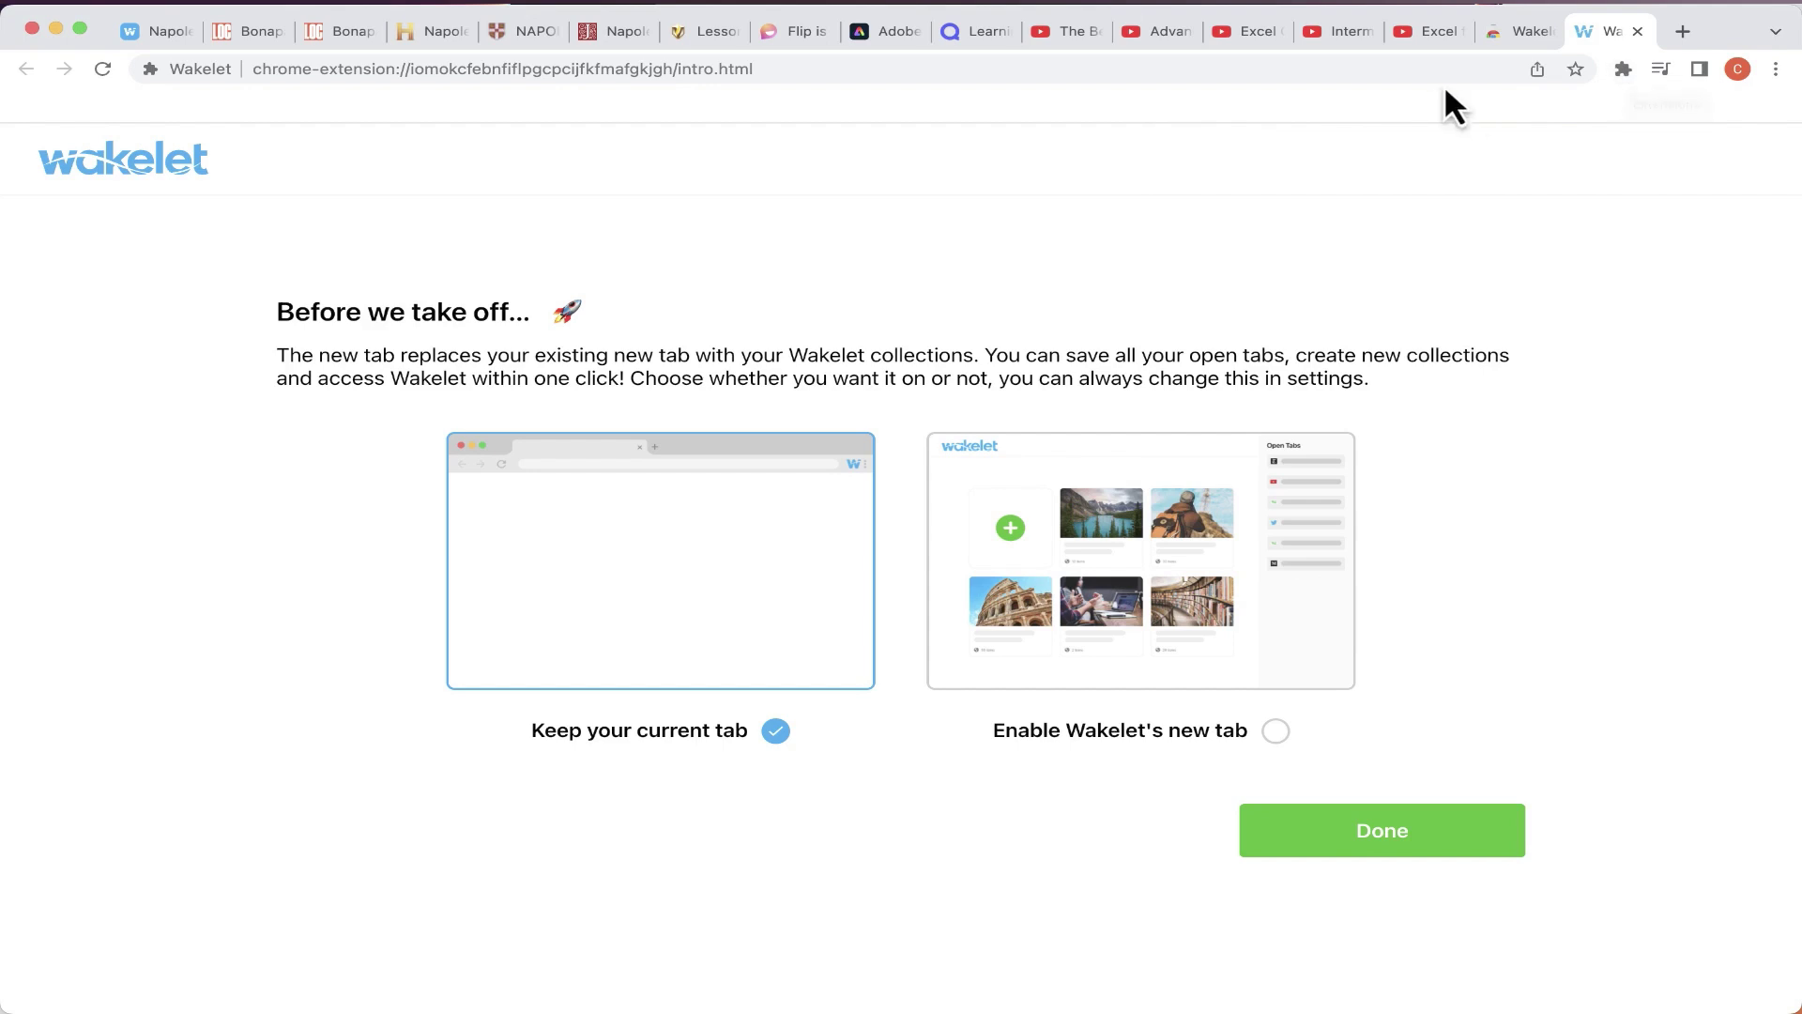
Pin the Wakelet extension to the browser toolbar
click(1625, 76)
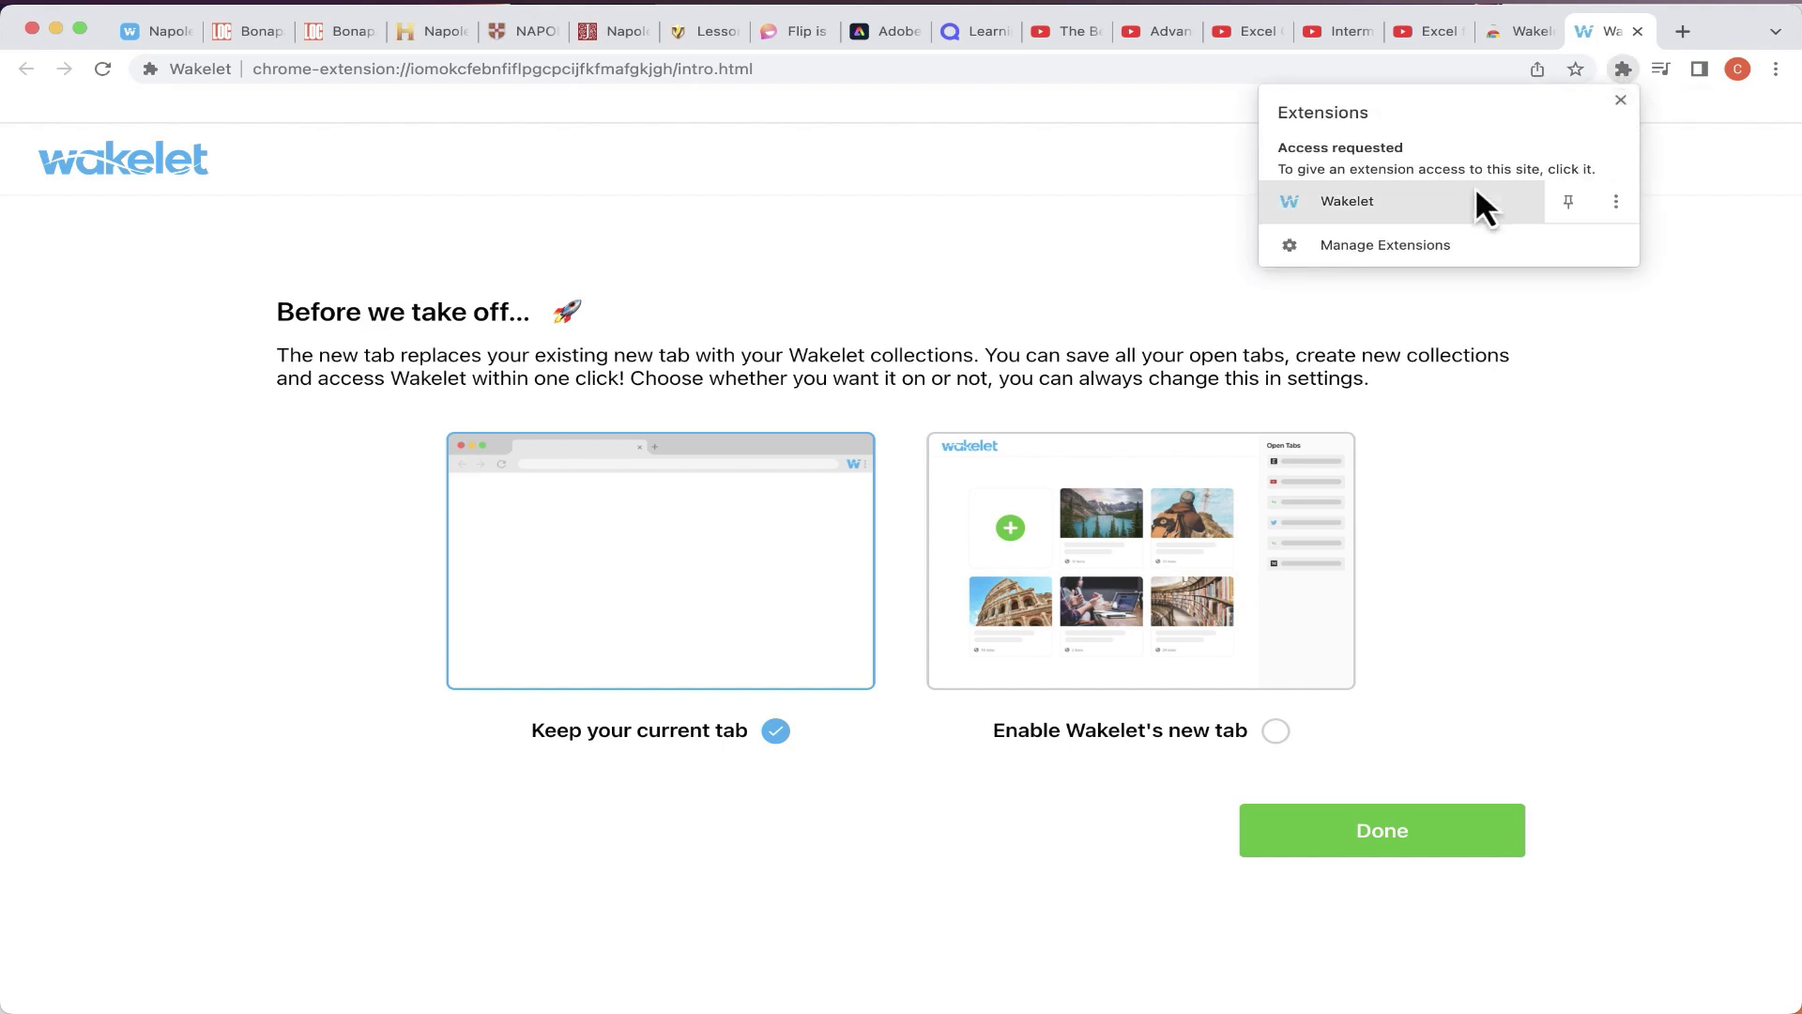
click(1569, 201)
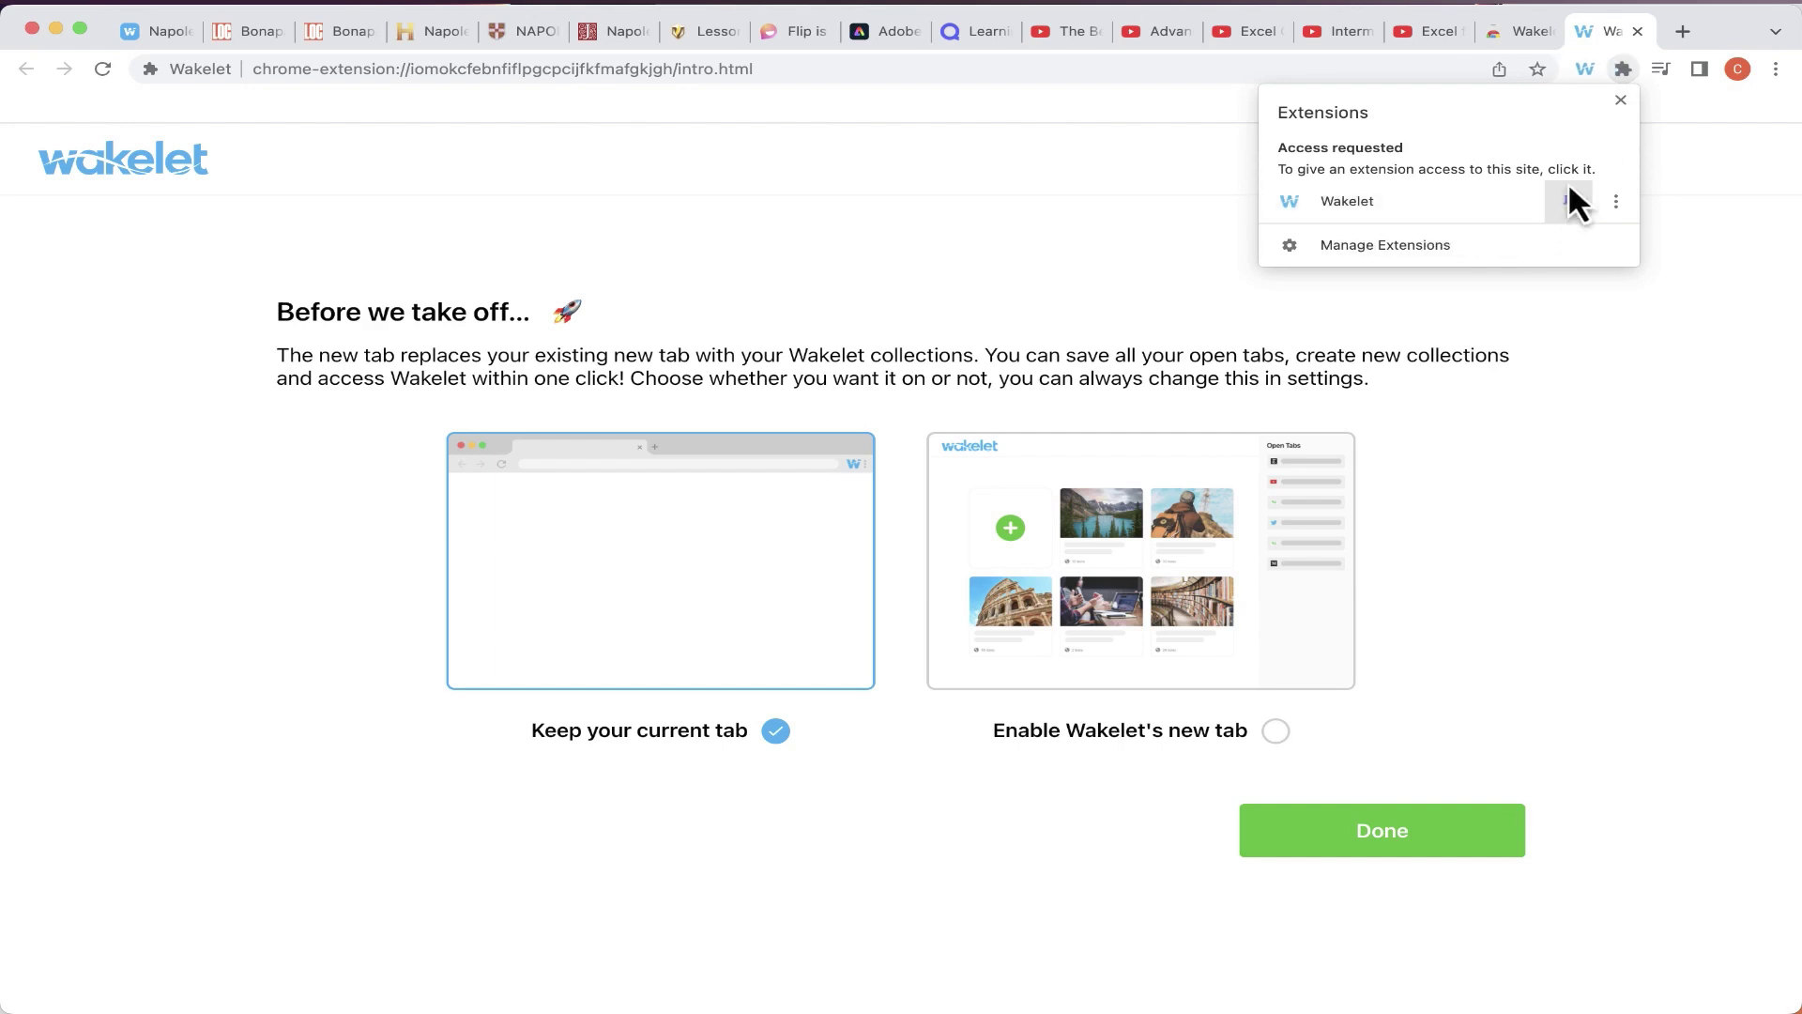
click(1621, 100)
Capture the History.com Napoleon page with the Wakelet extension and set its title to "Napoleon Bonaparte - from the History Channel"
click(432, 31)
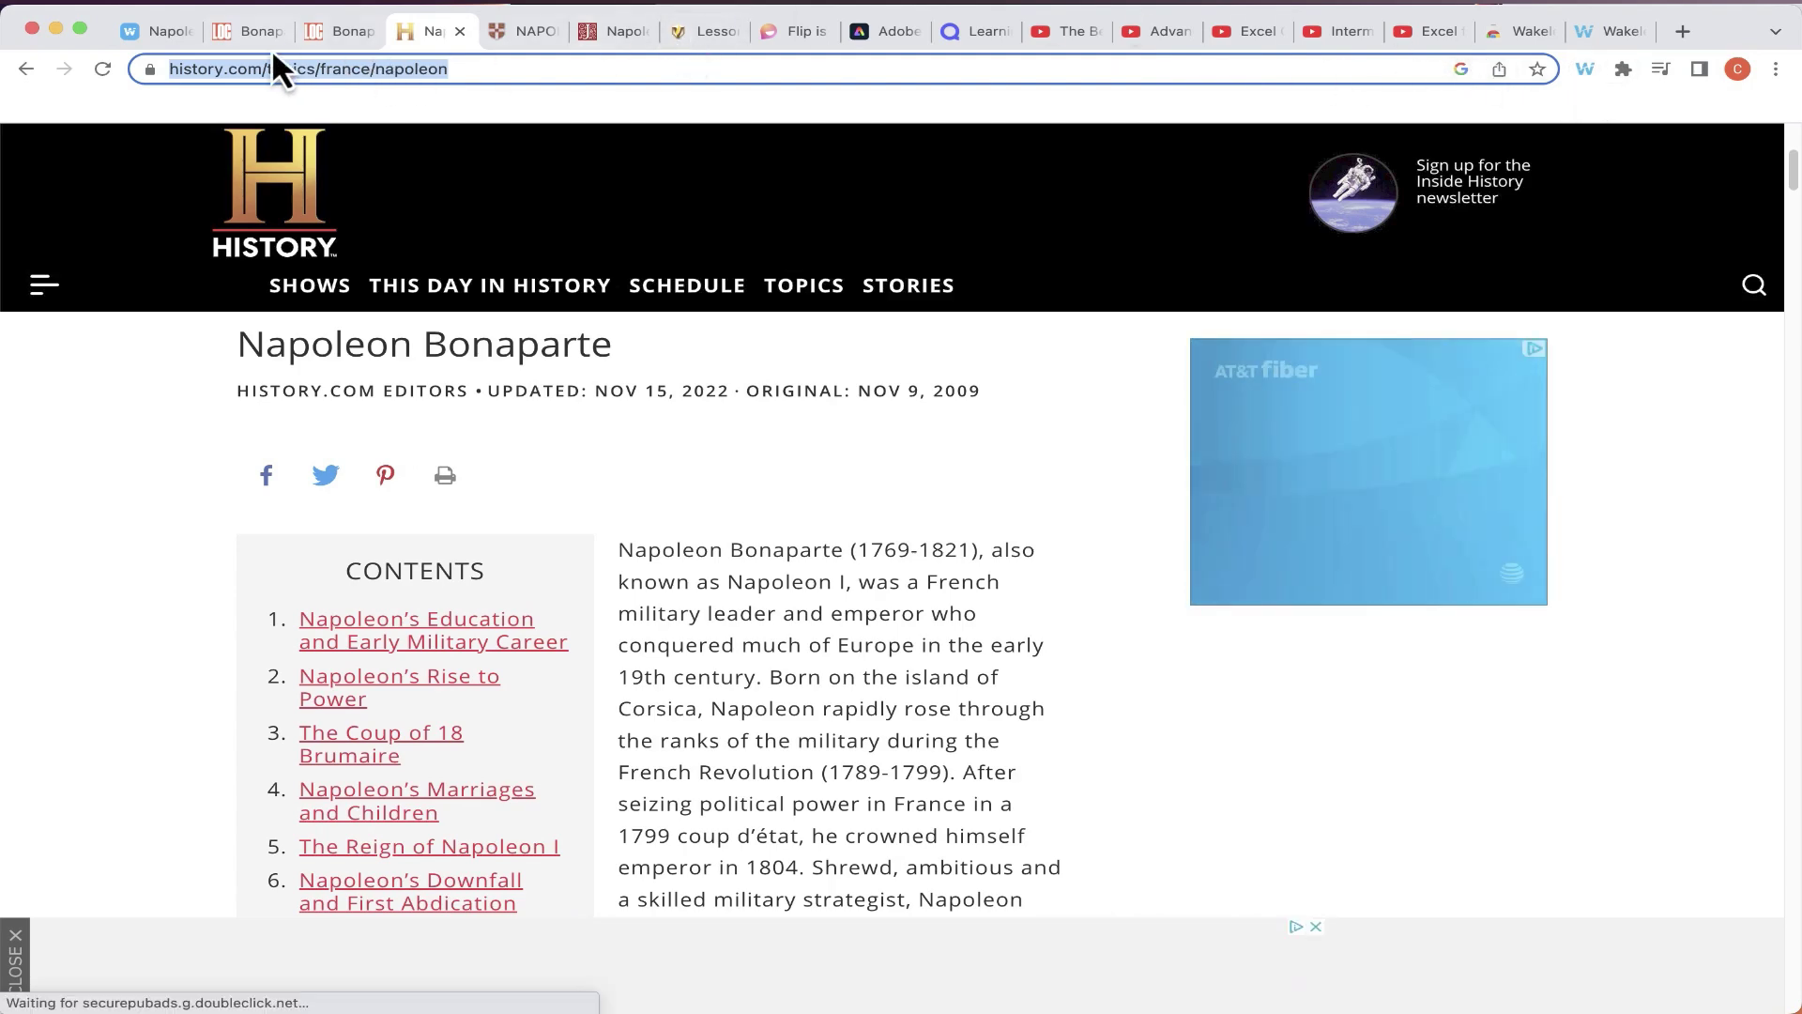
click(150, 37)
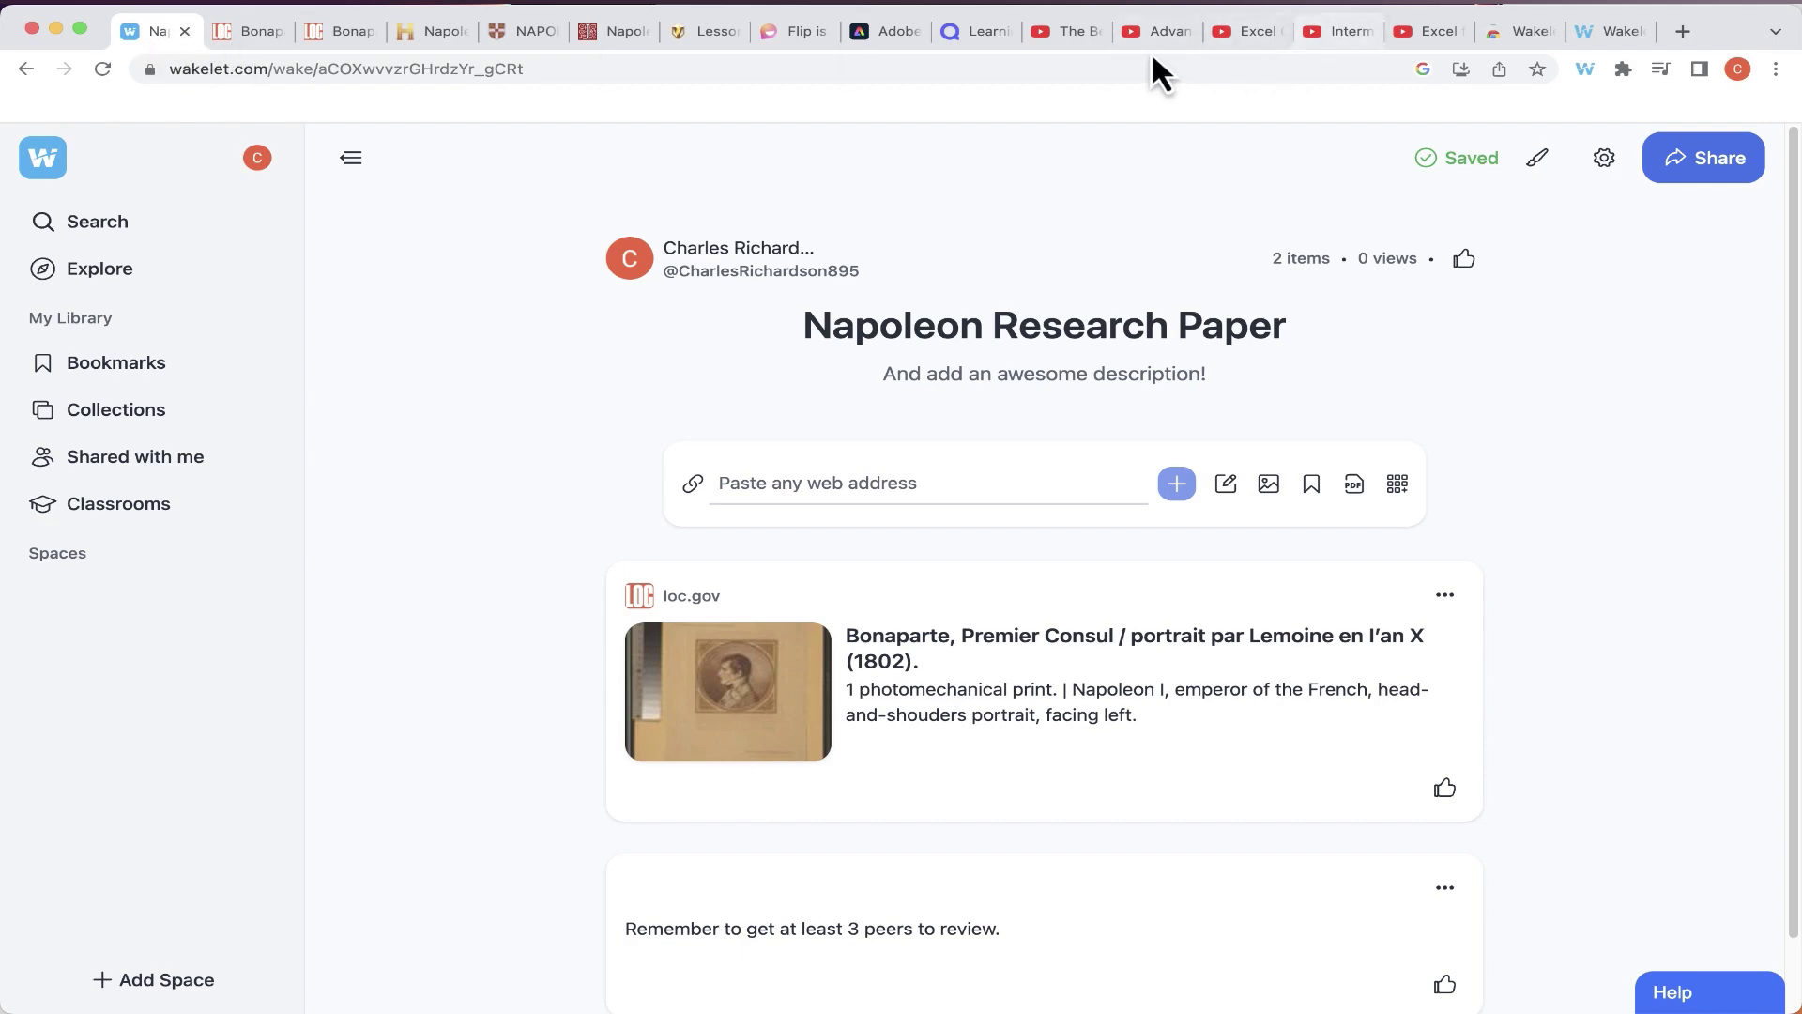
key(super+4)
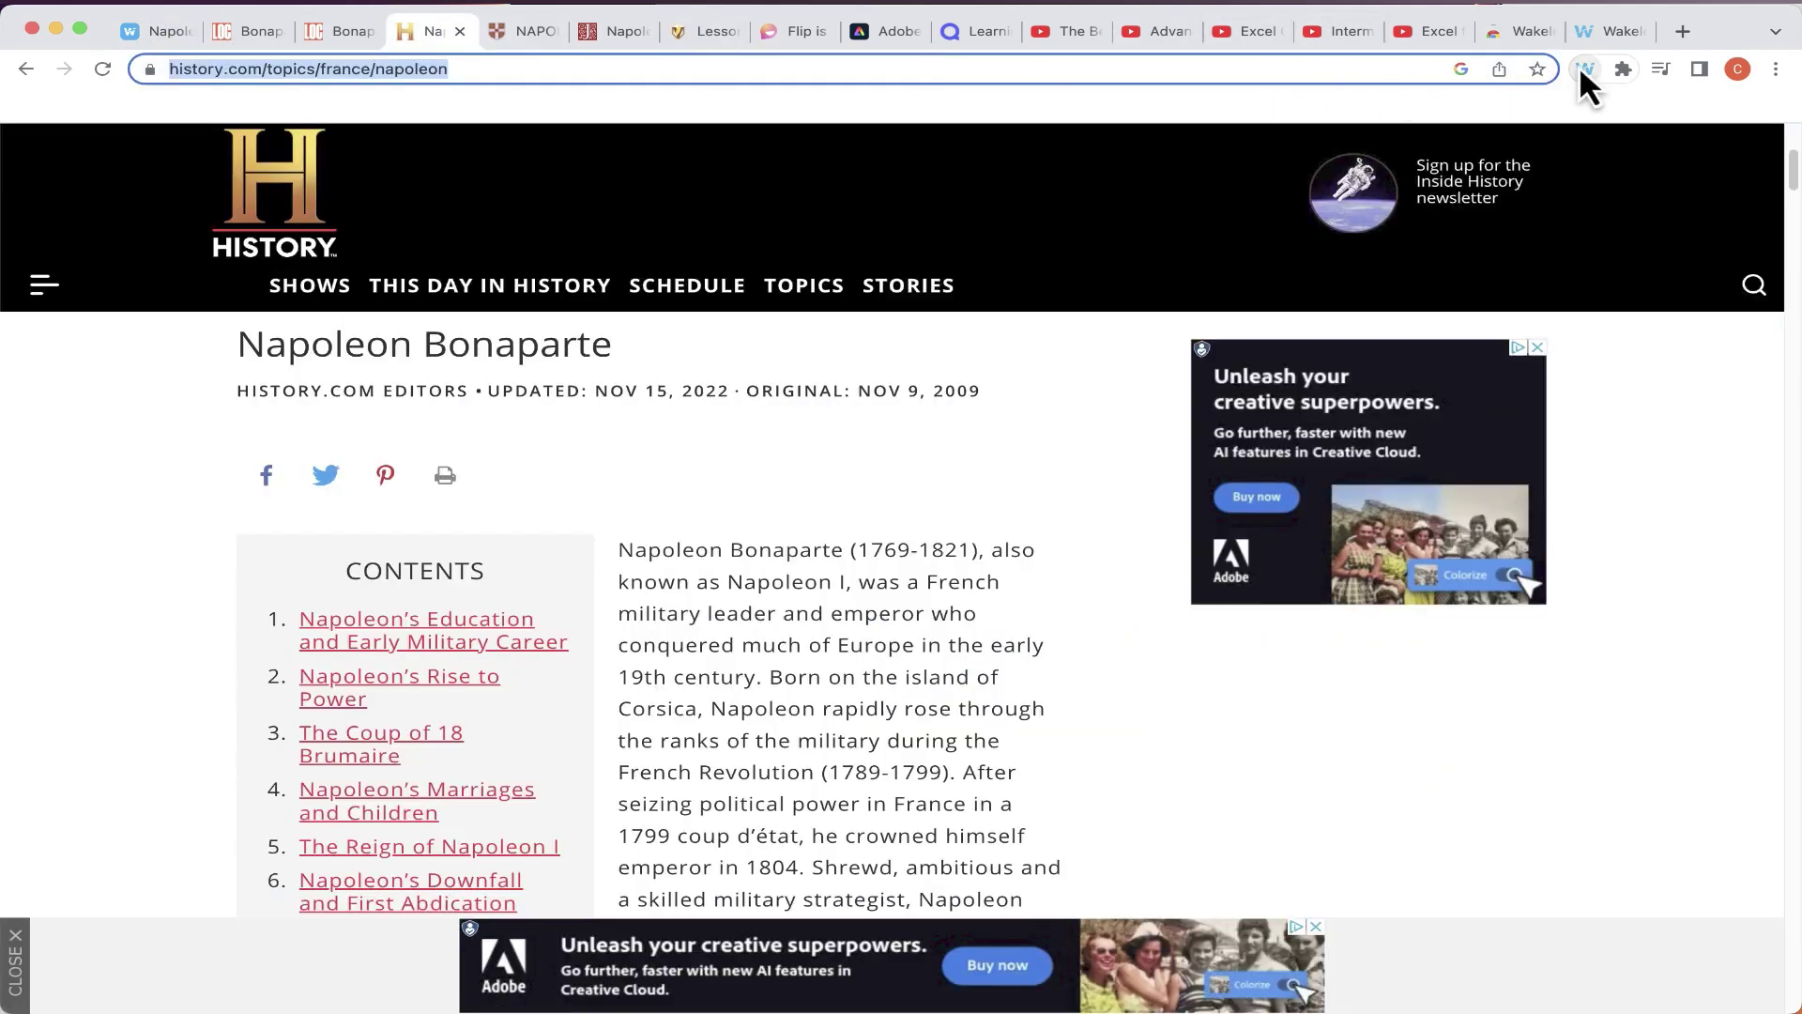
click(1581, 69)
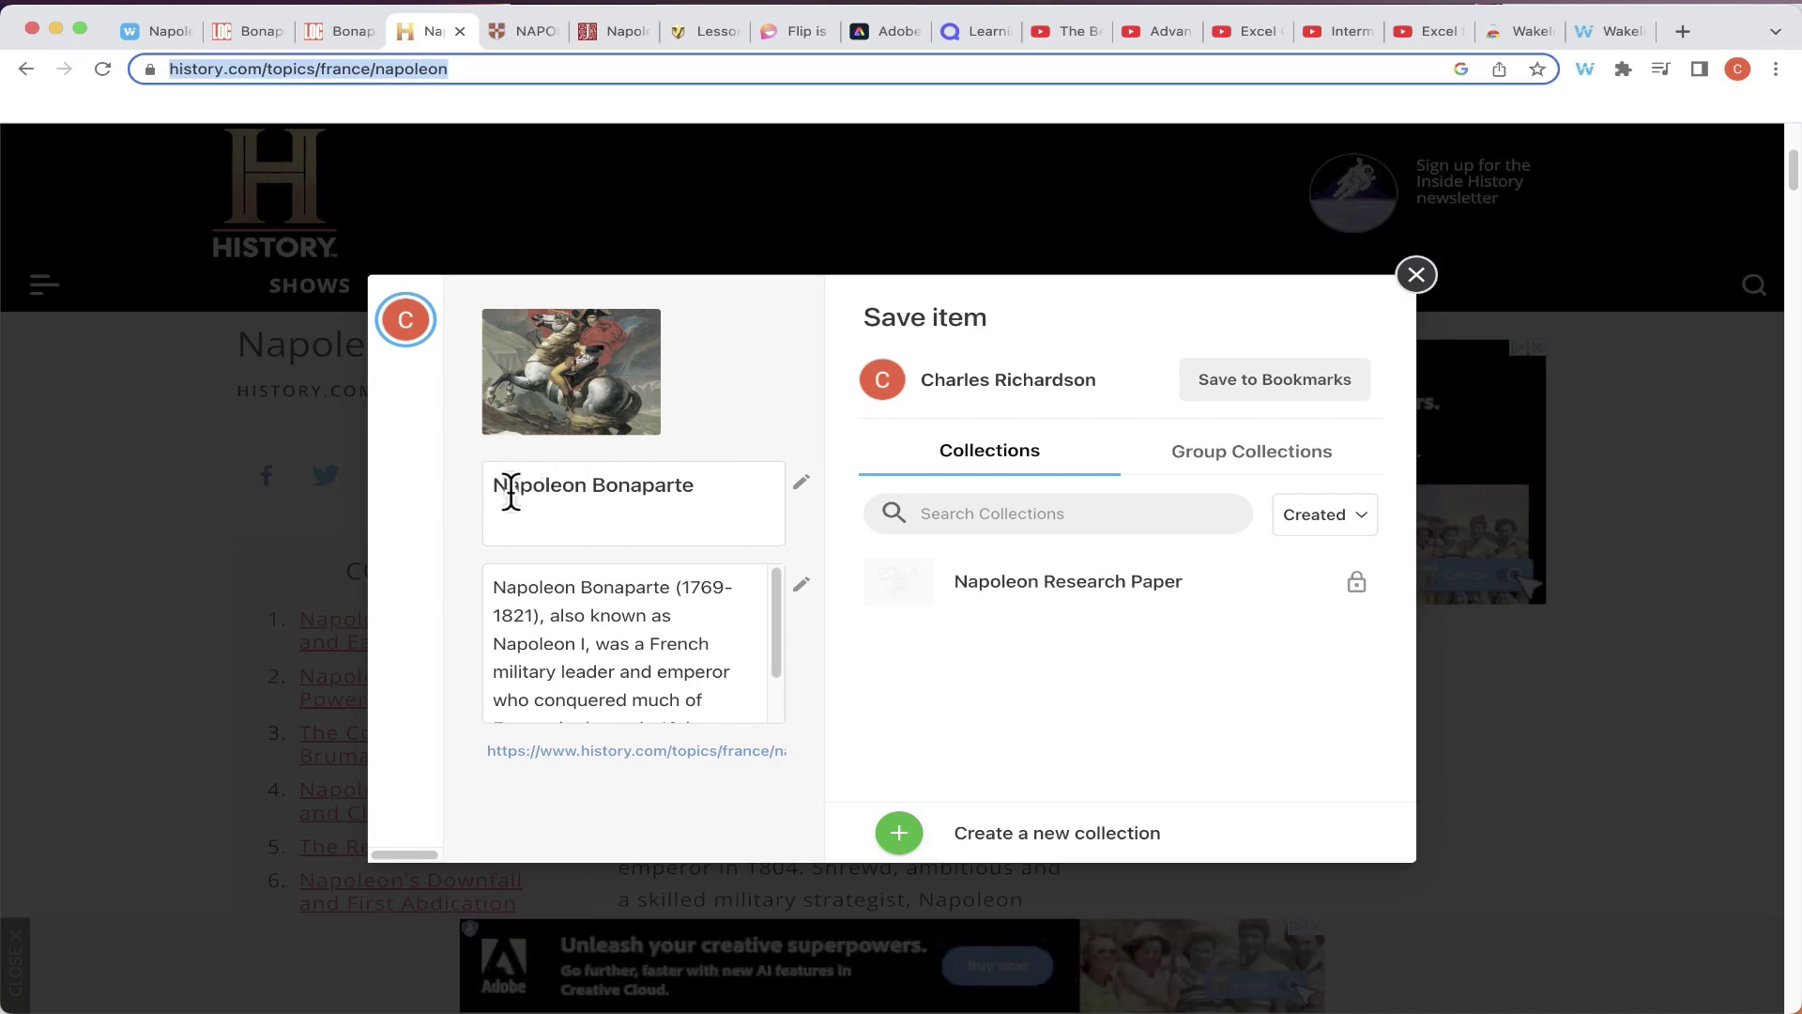
click(716, 486)
text(-)
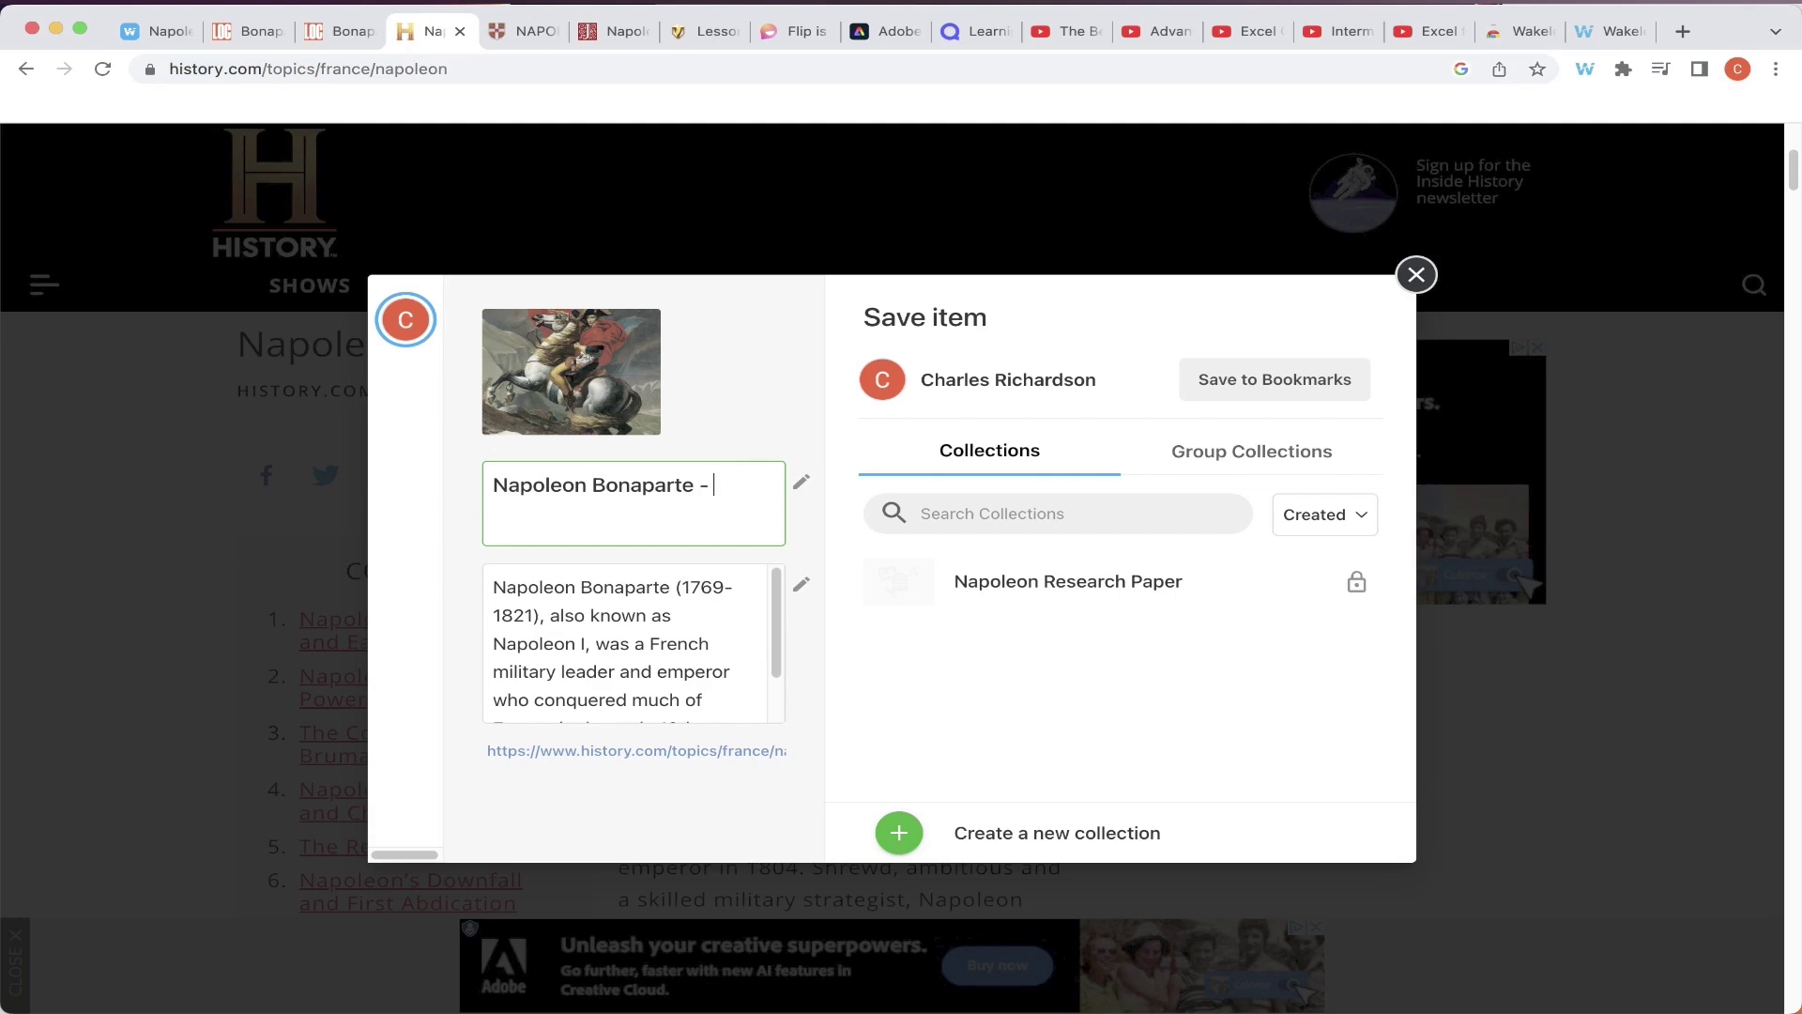
text( from the History Channel)
drag(777, 620, 770, 704)
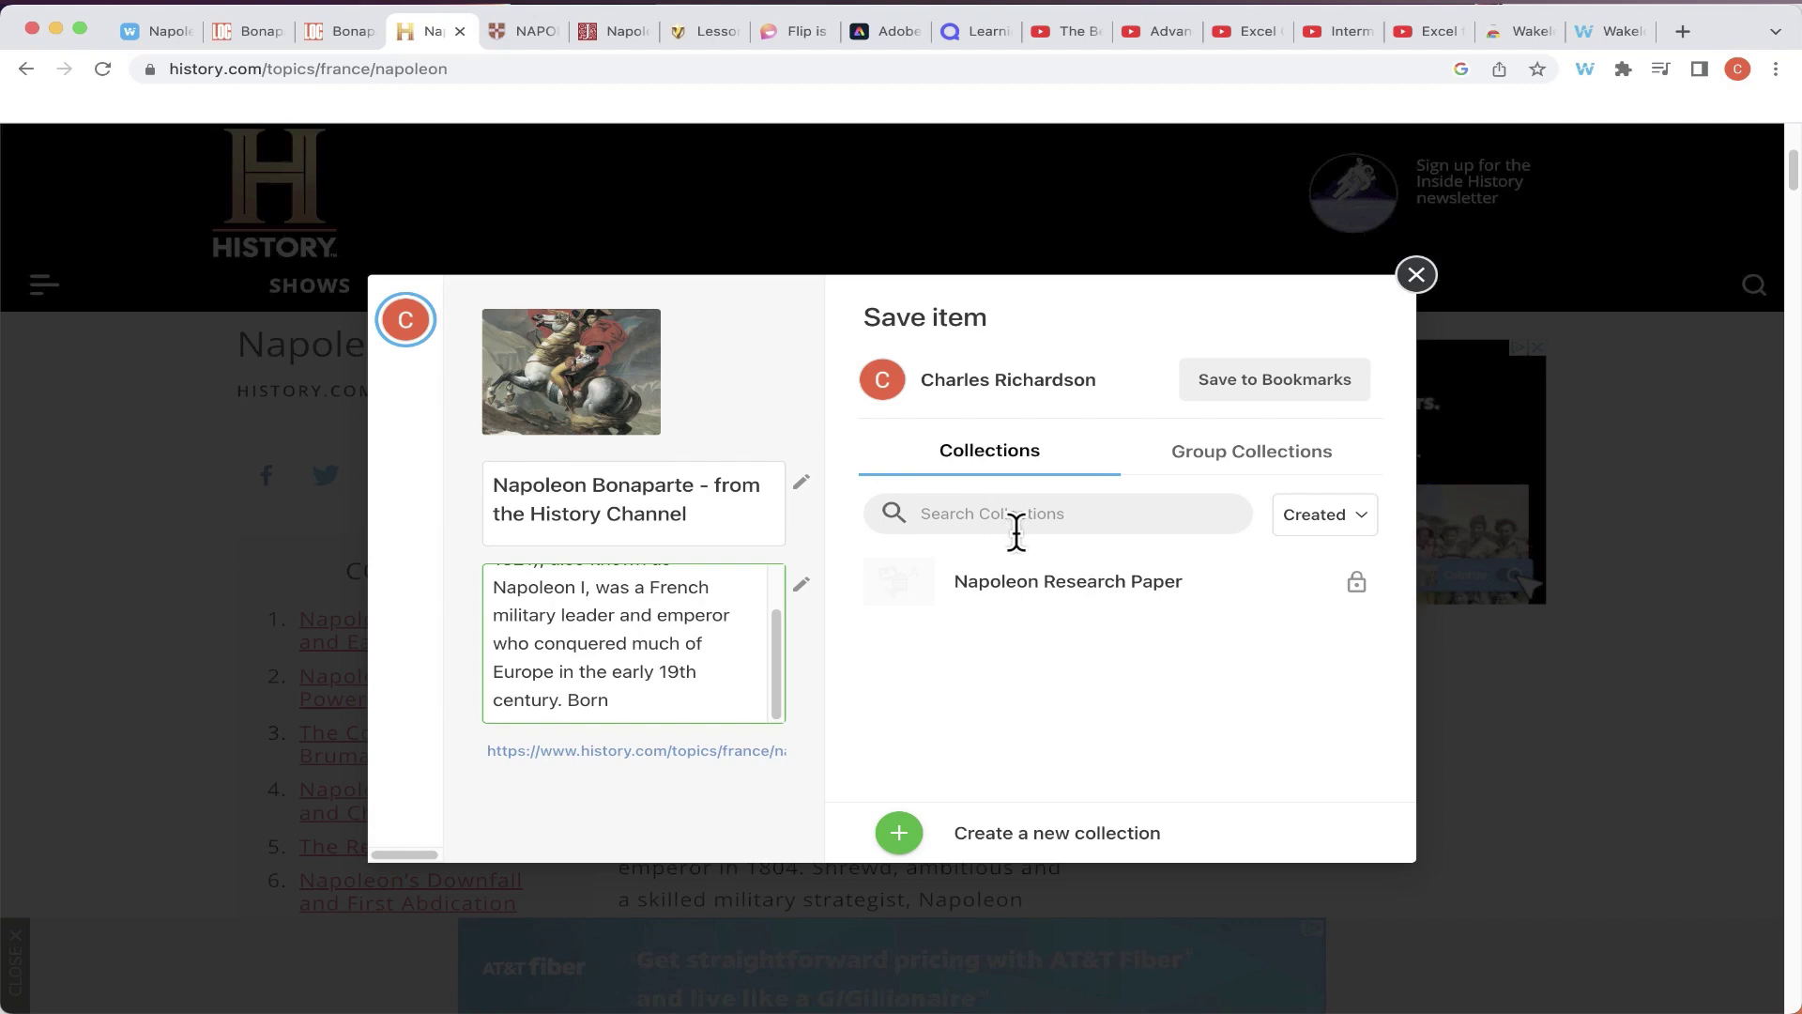
Create a new collection named "Teacher Web Sites" while saving the item
mouse_move(1146, 618)
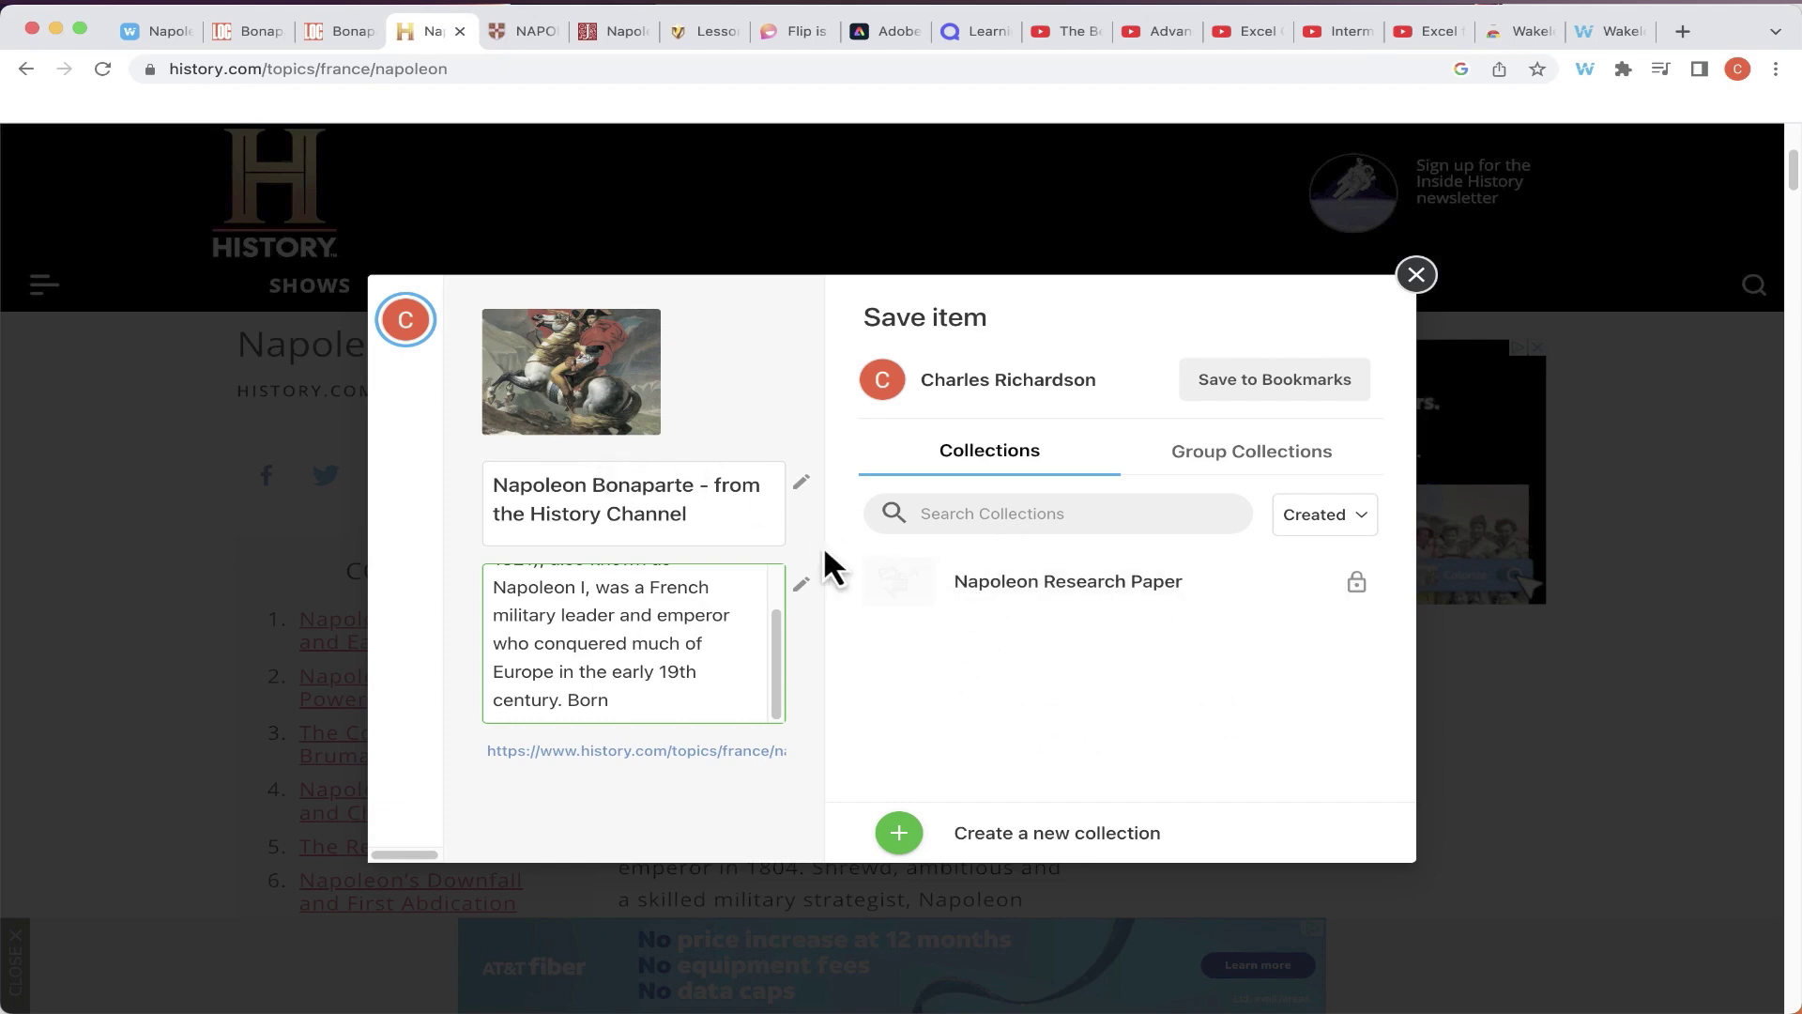
click(899, 833)
click(1021, 394)
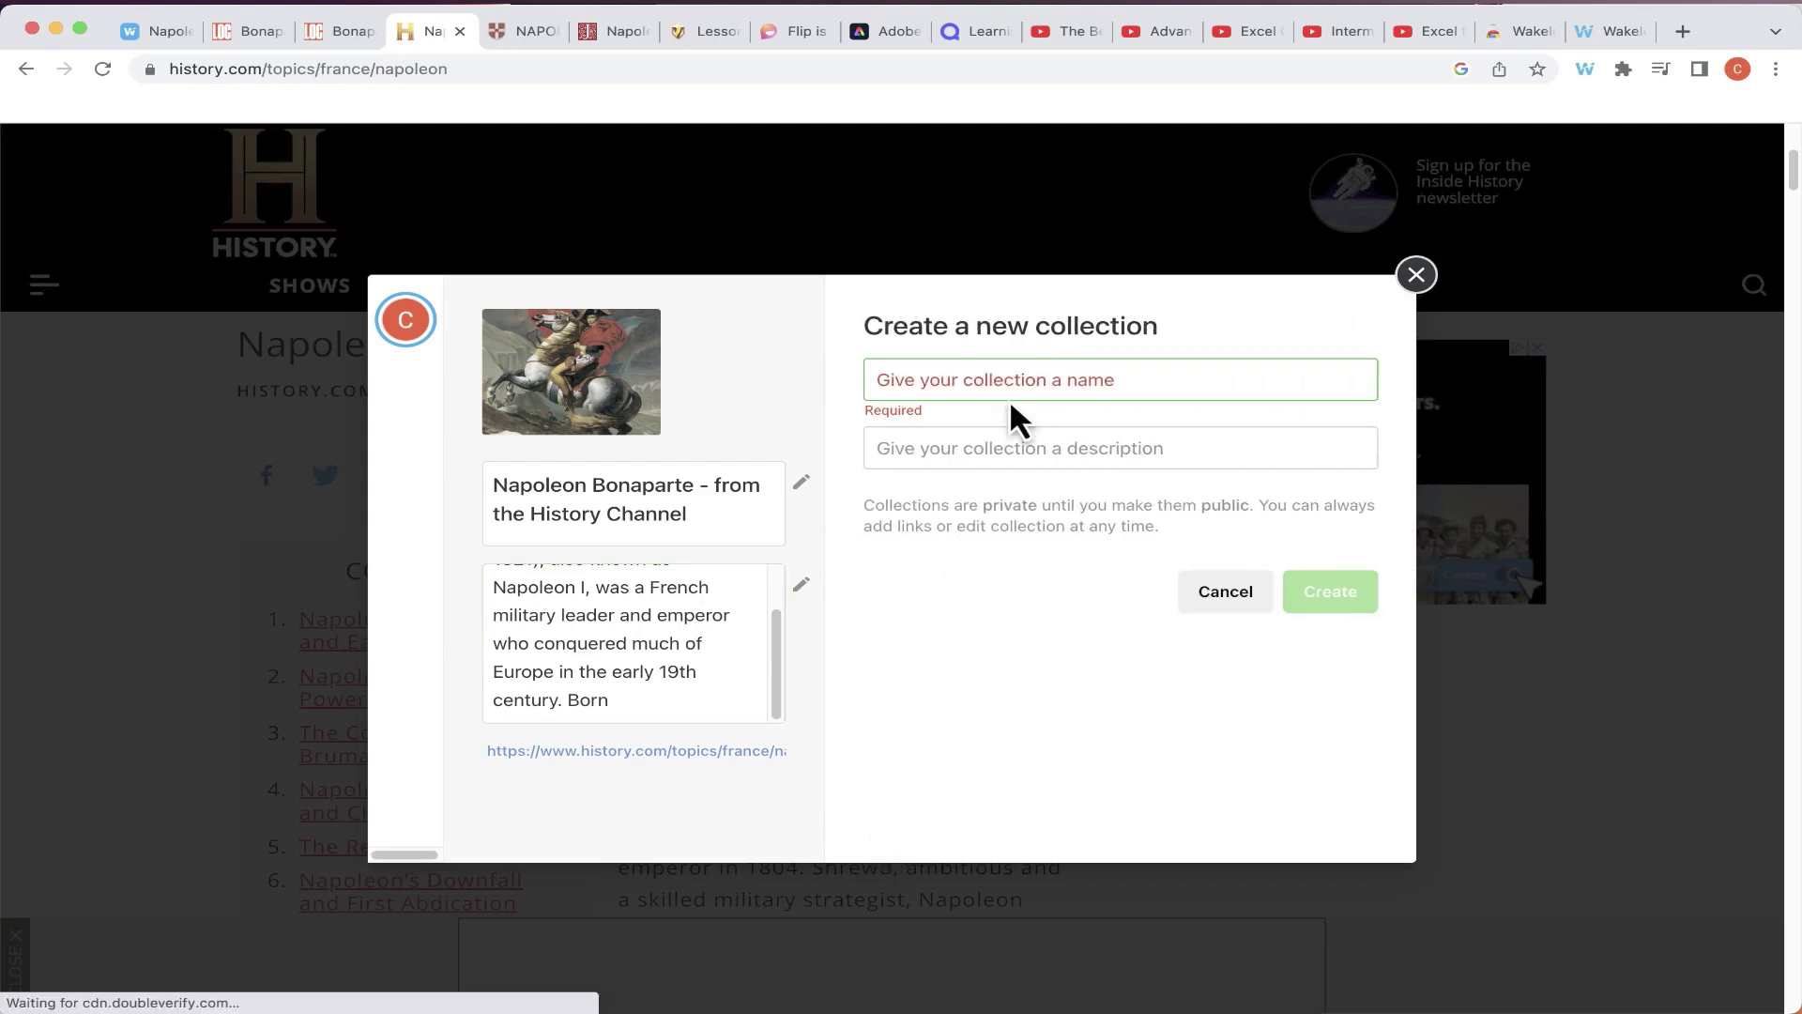
text(Teacher Web Sites)
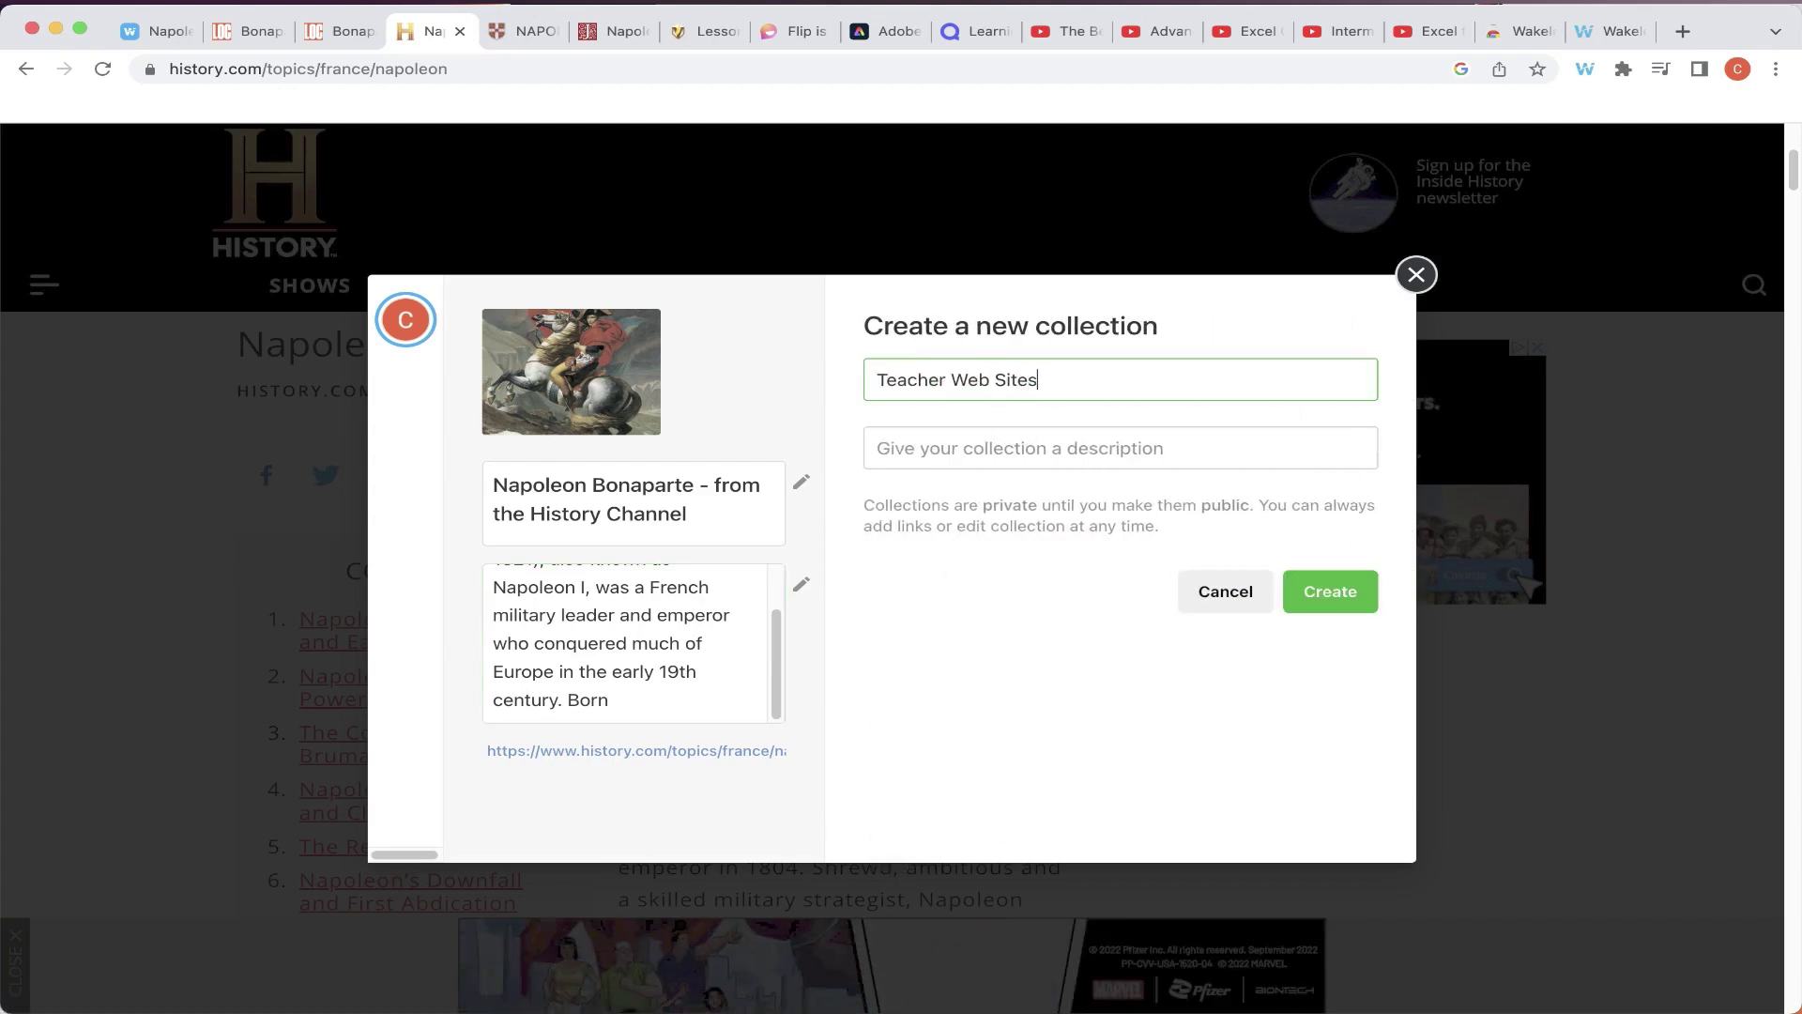
click(1330, 590)
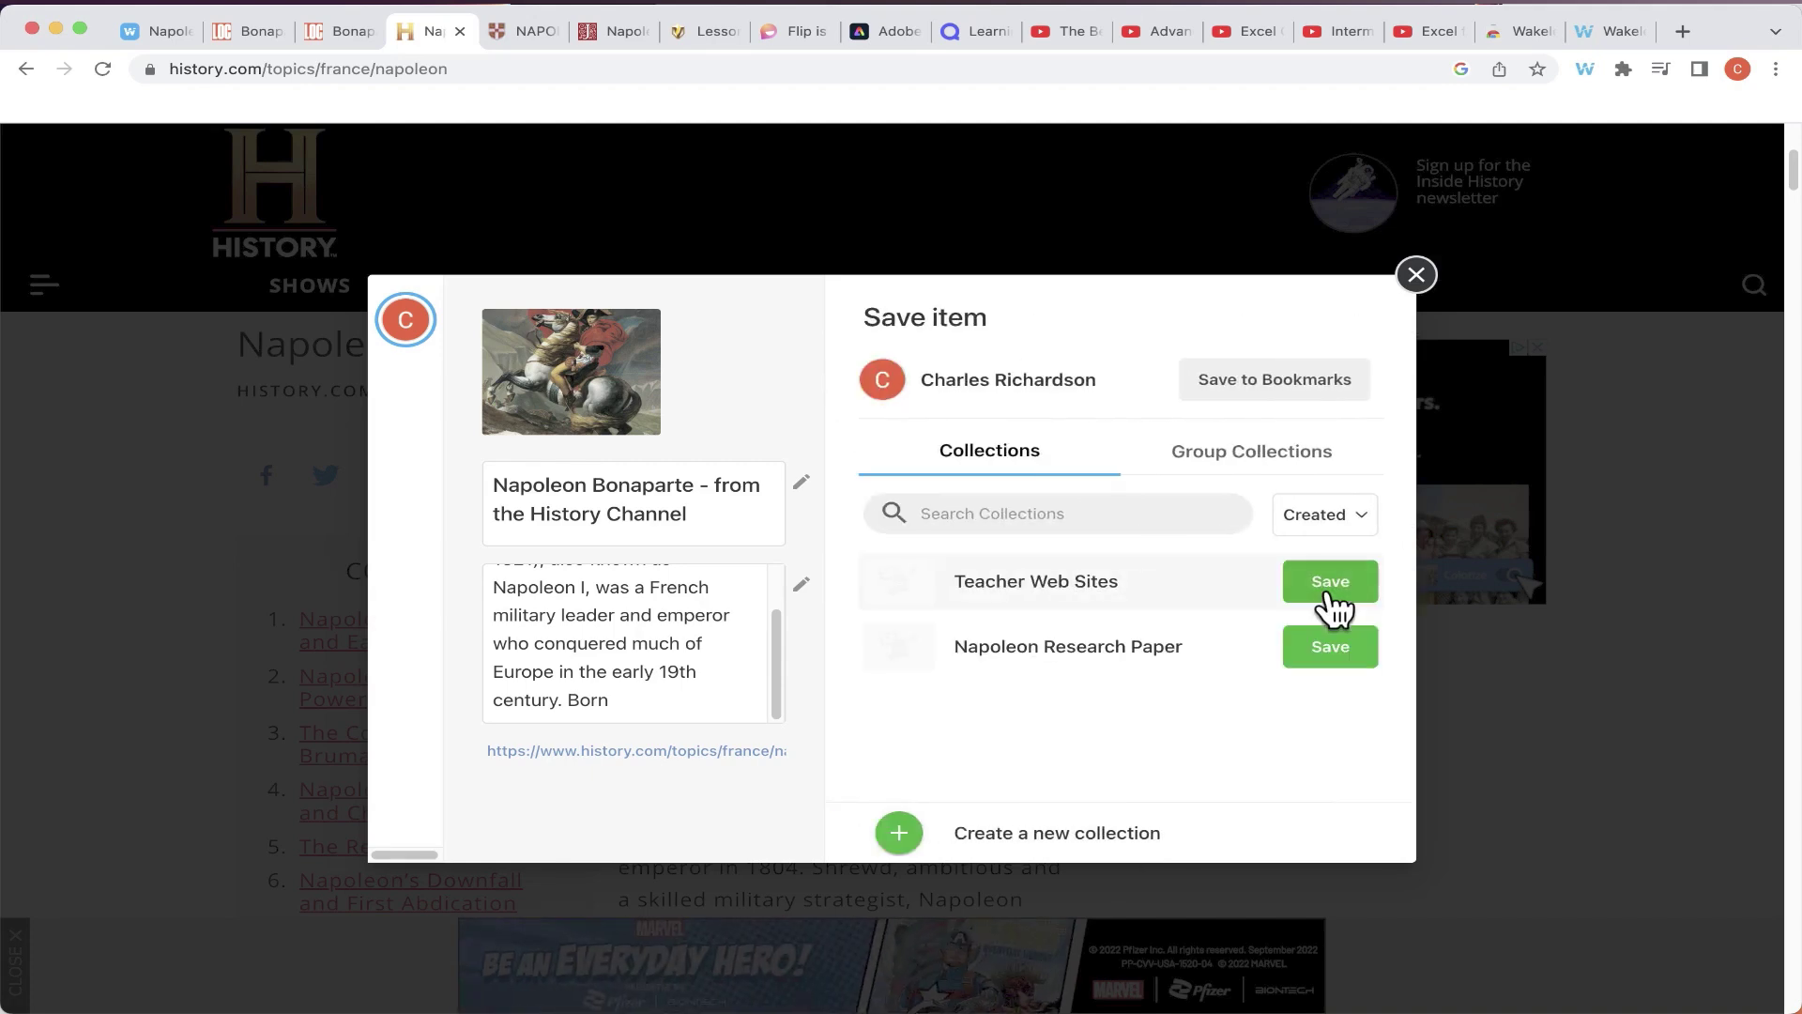
Save the History Channel item to the Napoleon Research Paper collection and review it there in Wakelet
click(1332, 593)
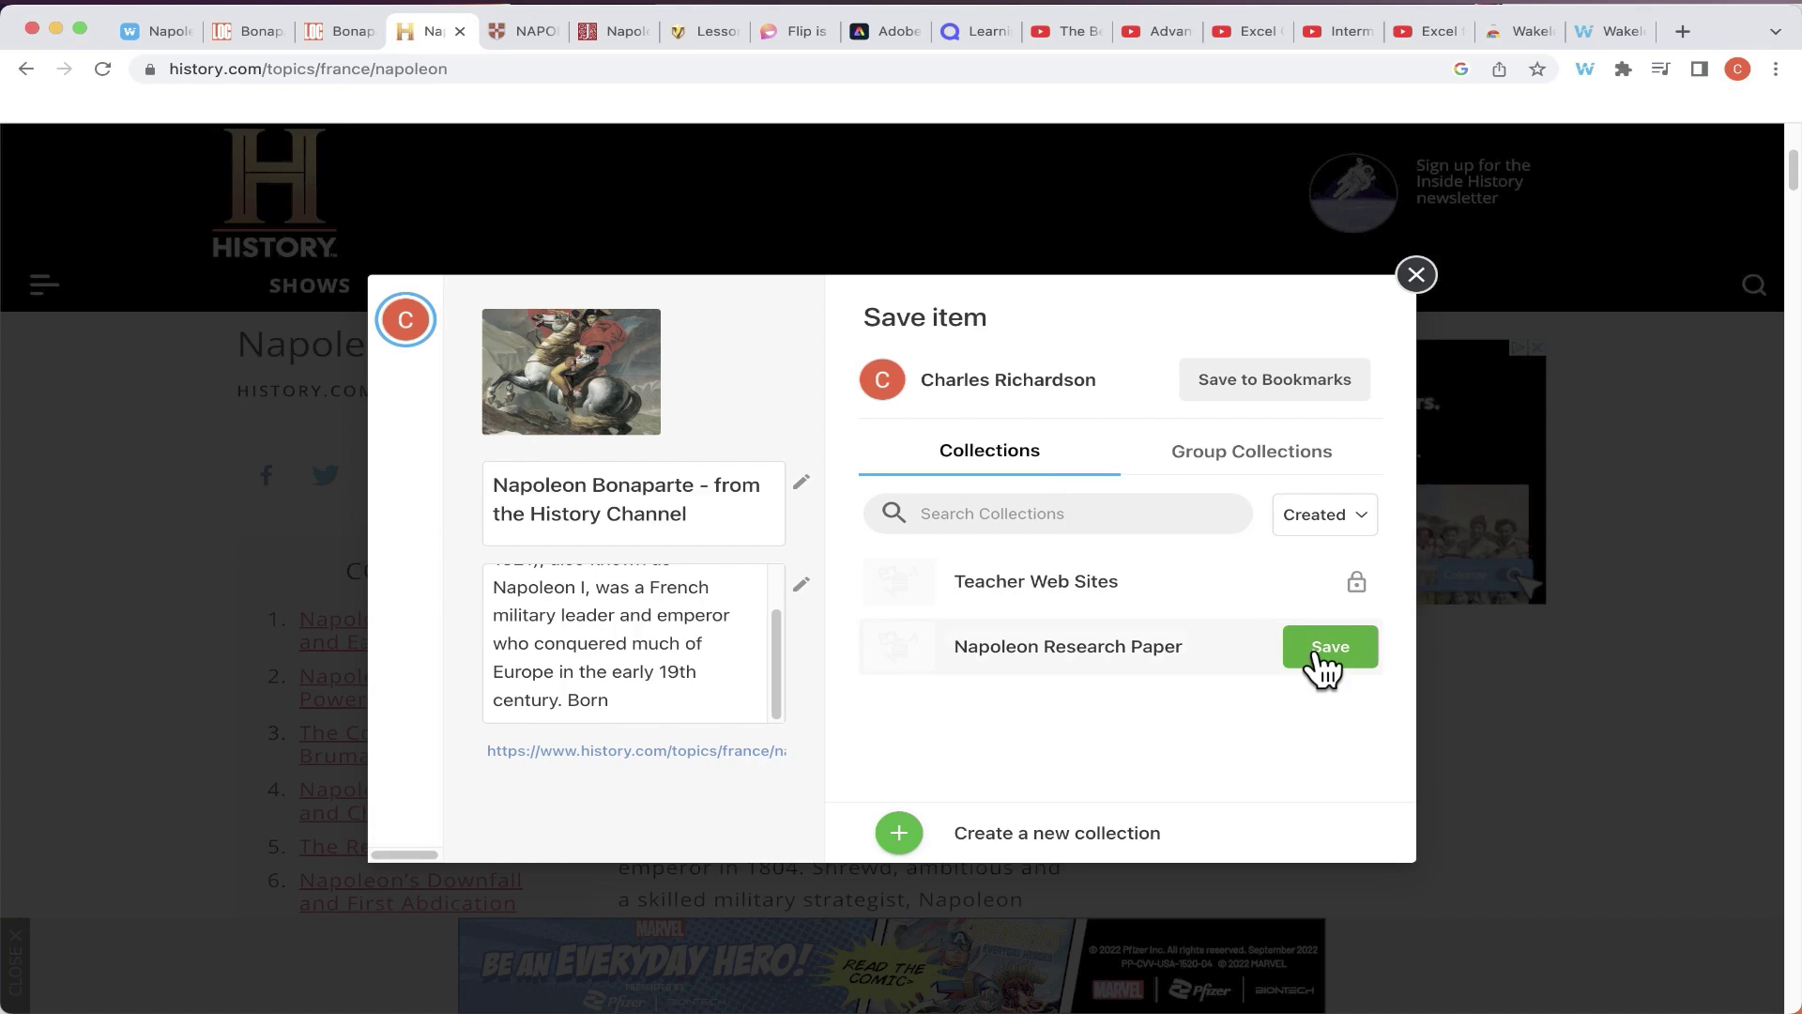
click(1319, 655)
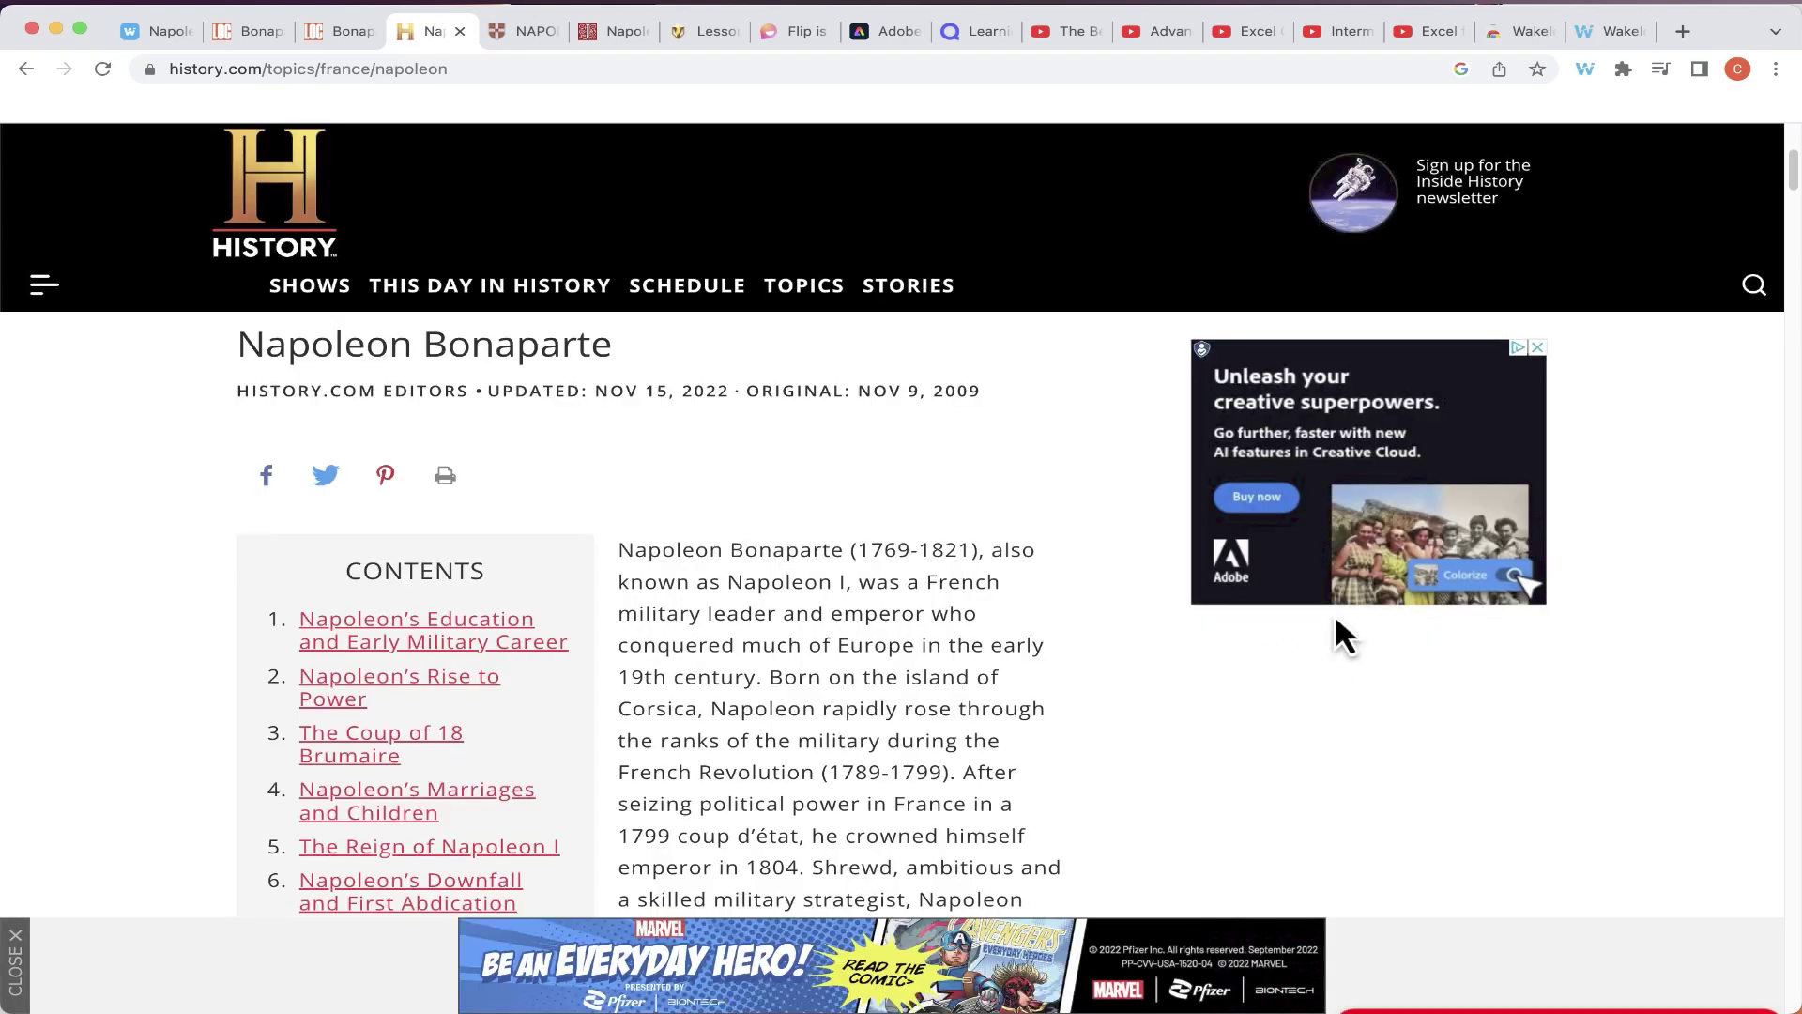
click(155, 33)
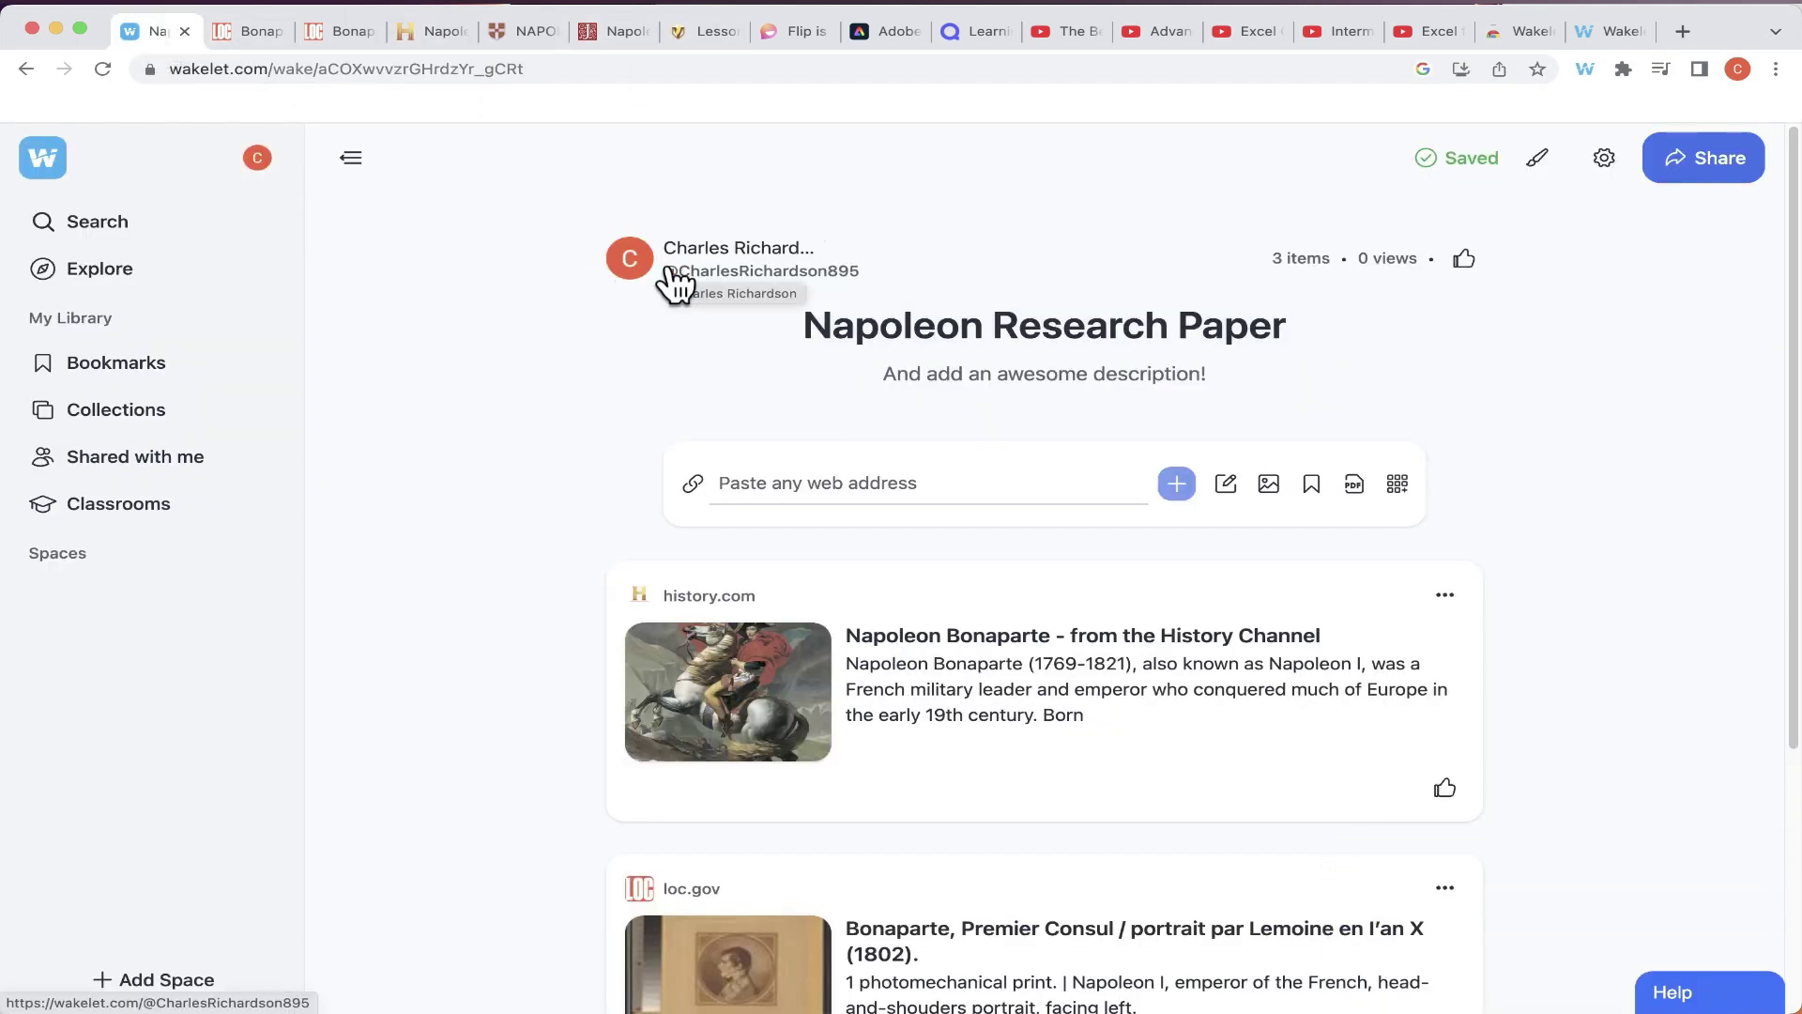
scroll(982, 684, down, 4)
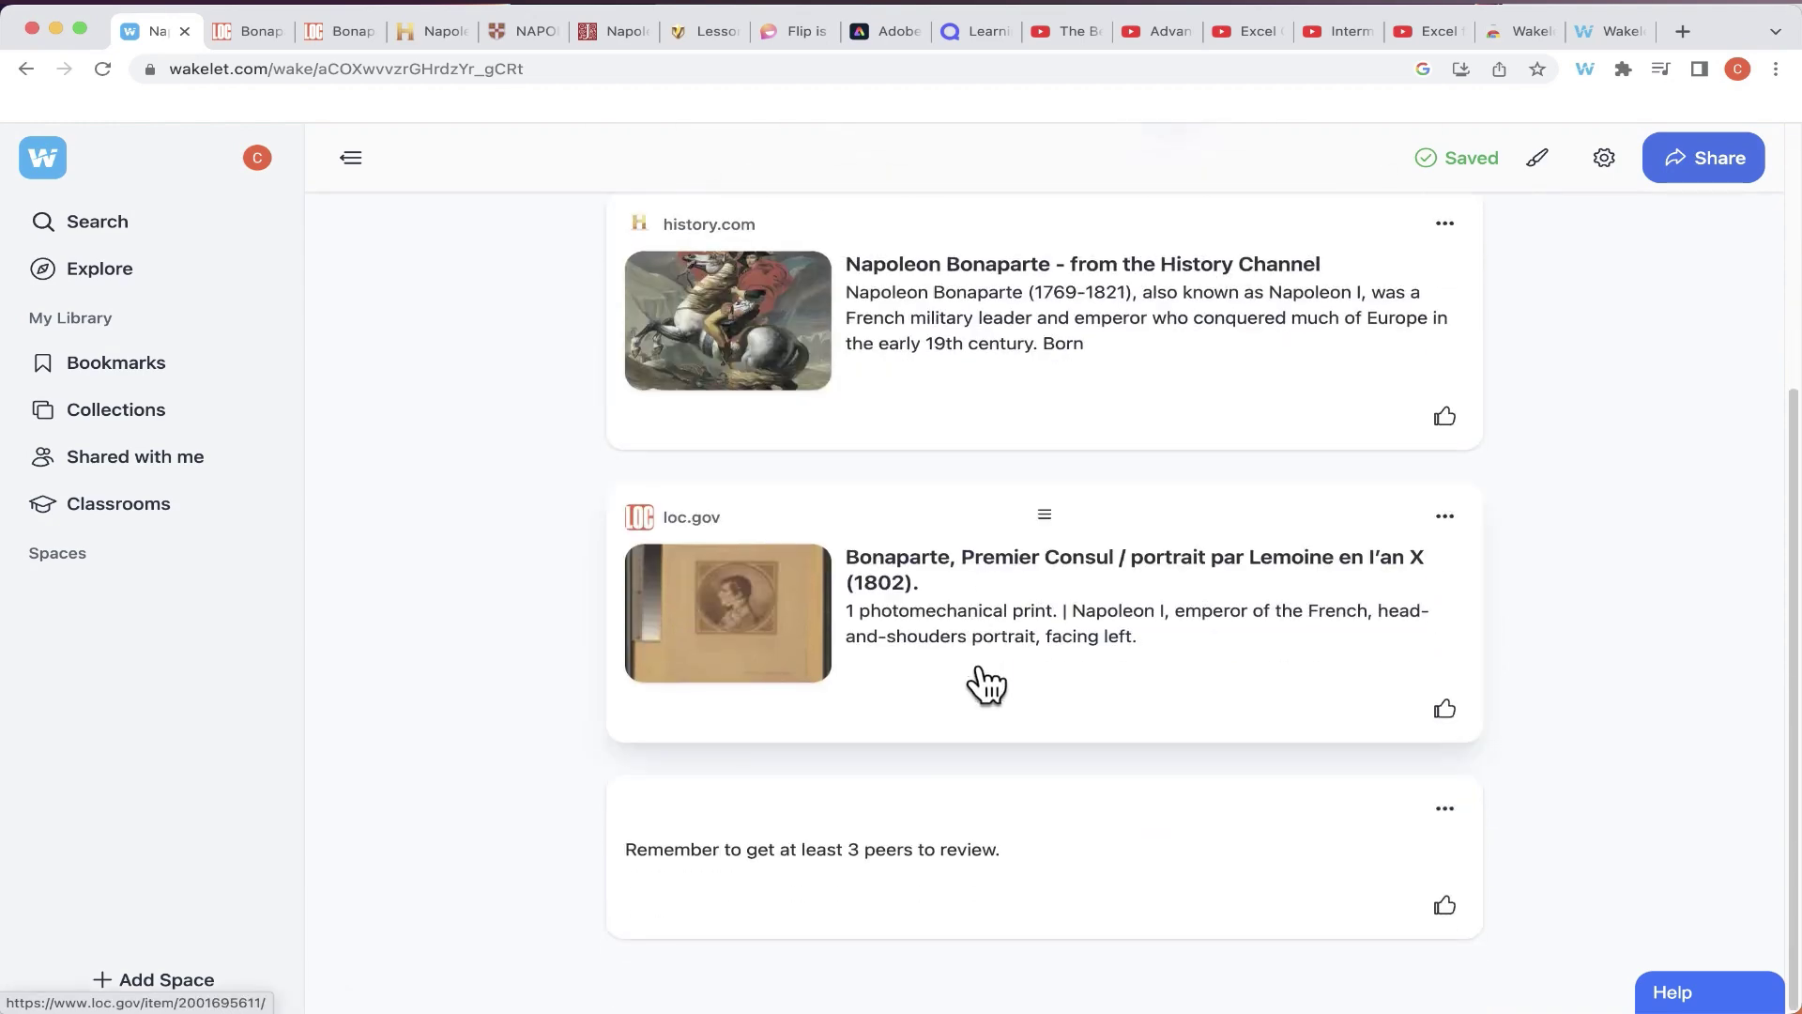
scroll(982, 684, up, 4)
Save the Cambridge article "Napoleon and the Foundation of the Empire" to the Napoleon Research Paper collection with the Wakelet extension
click(526, 38)
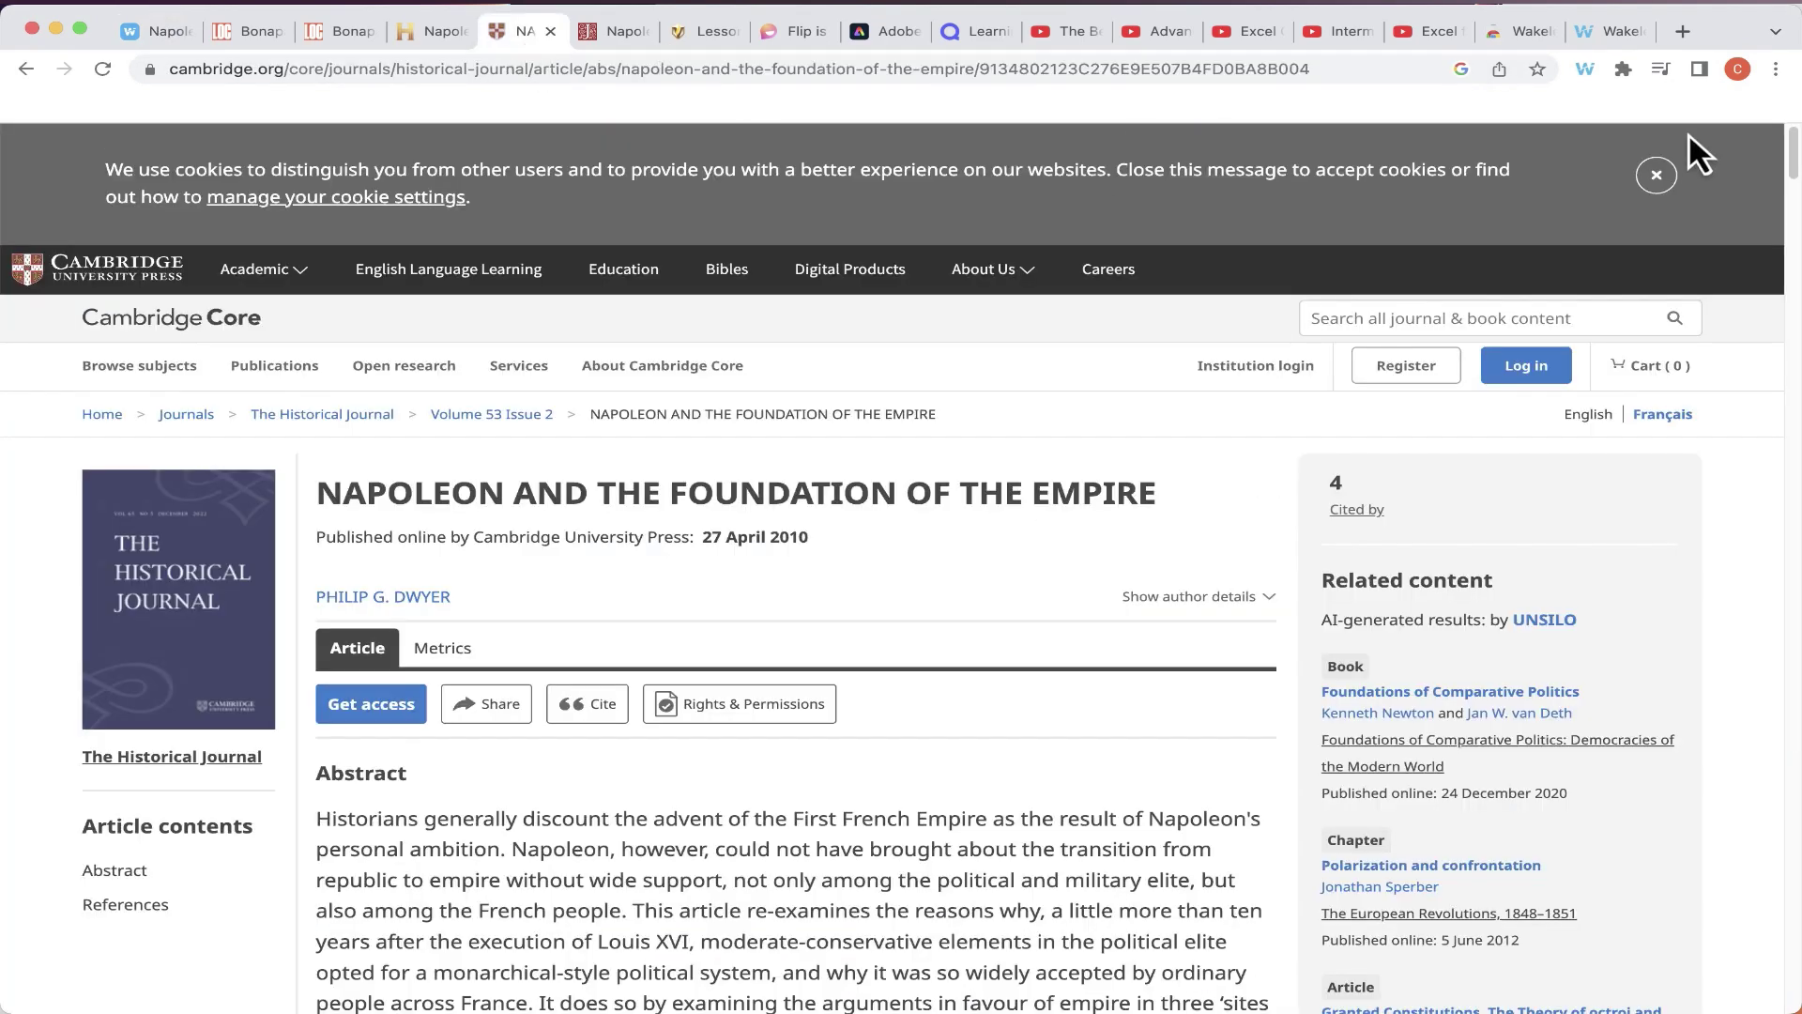
click(1587, 69)
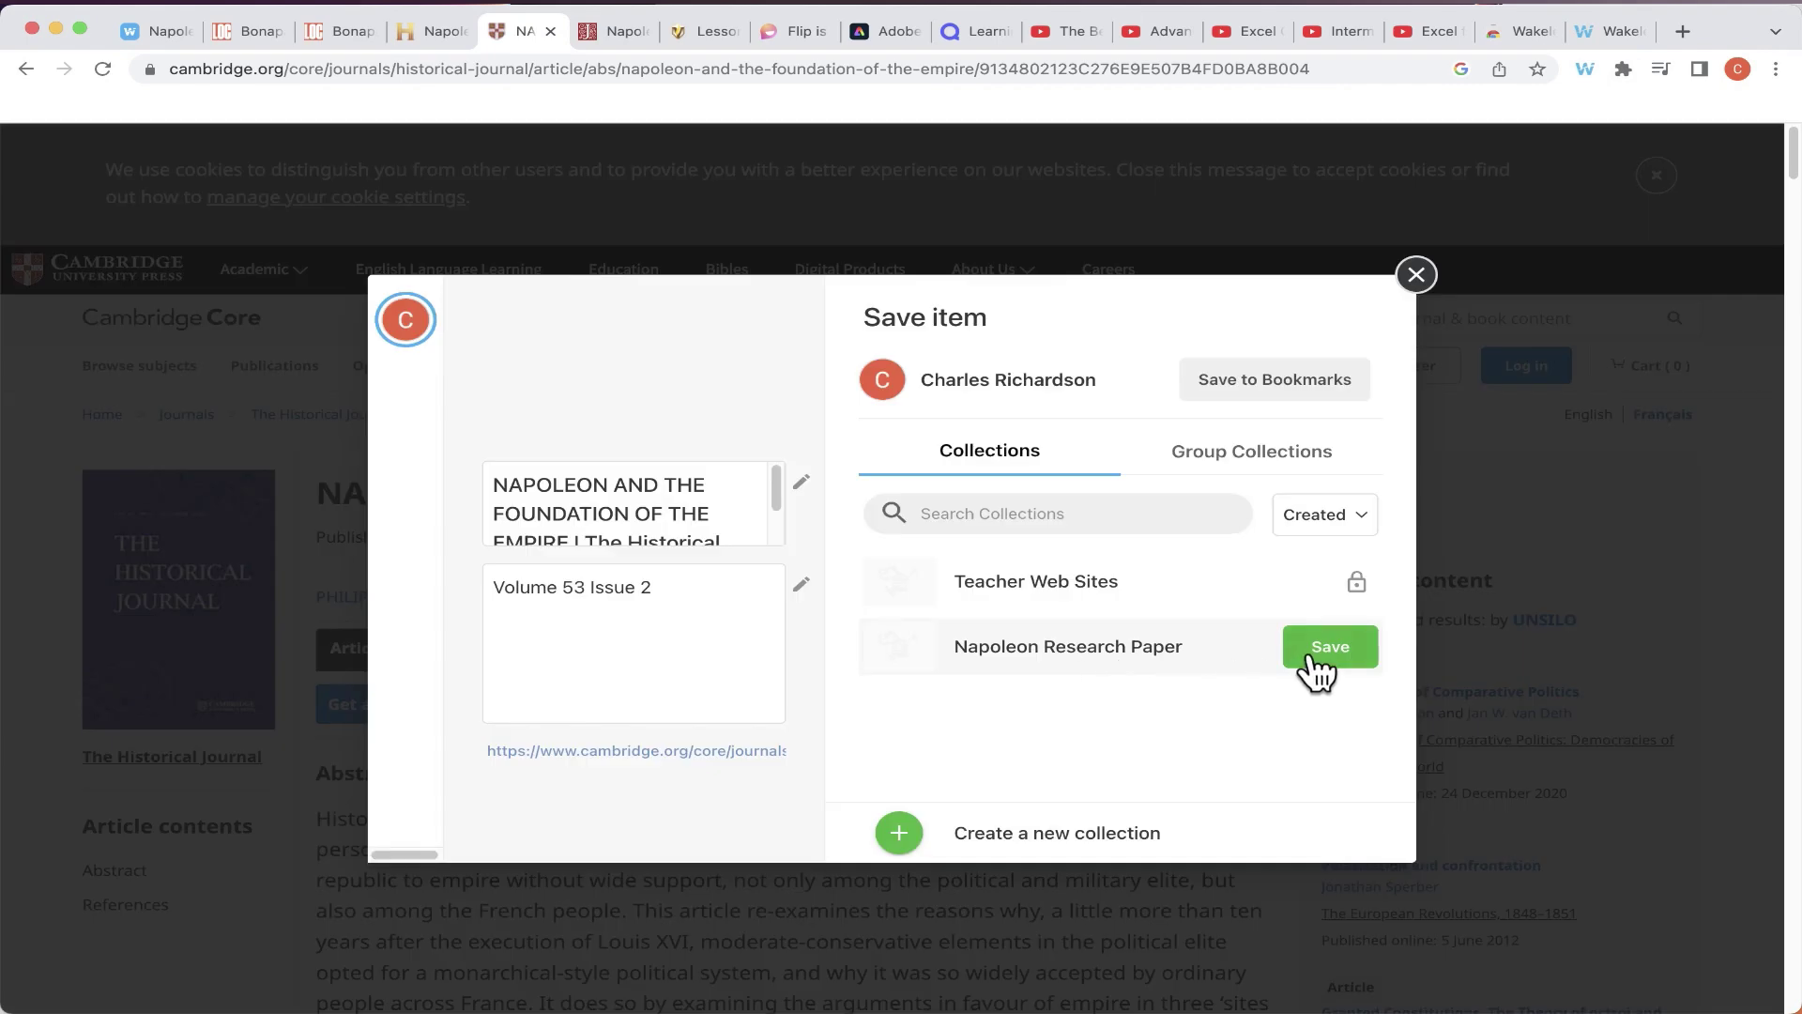
click(1310, 659)
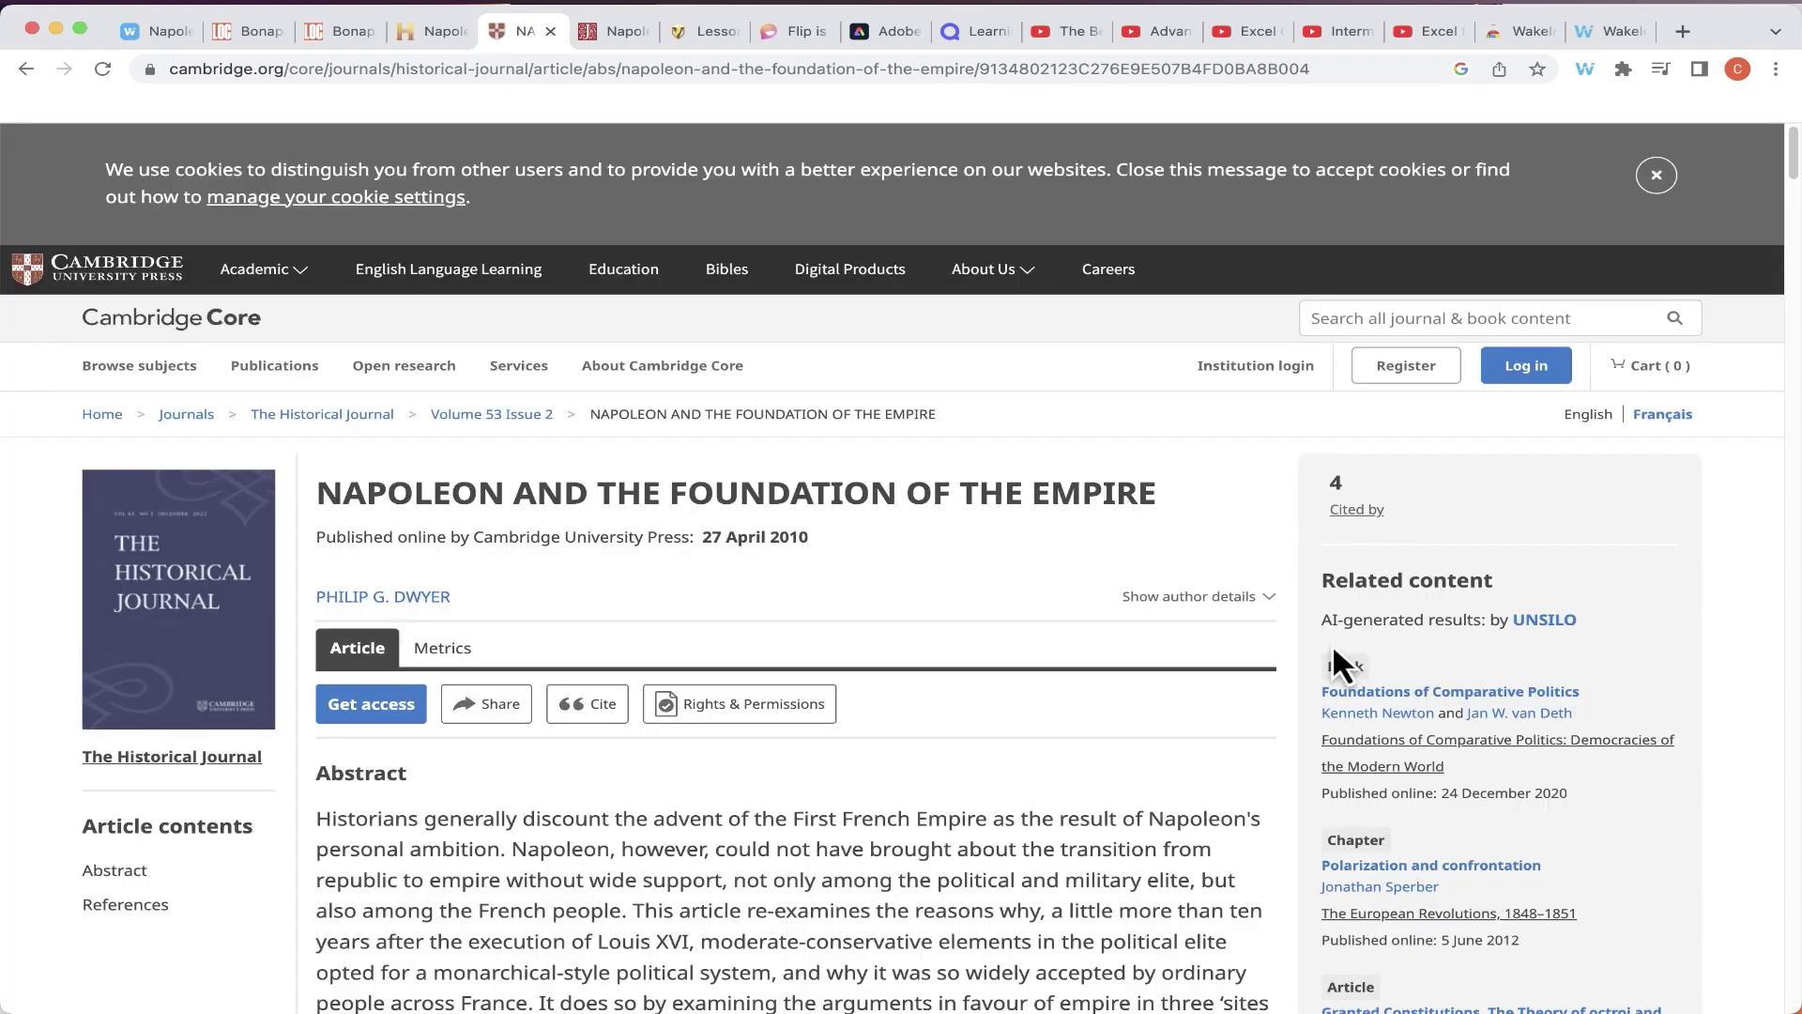
Save the JSTOR article "Napoleon and the Napoleonic Period" to the Napoleon Research Paper collection with the Wakelet extension
click(616, 33)
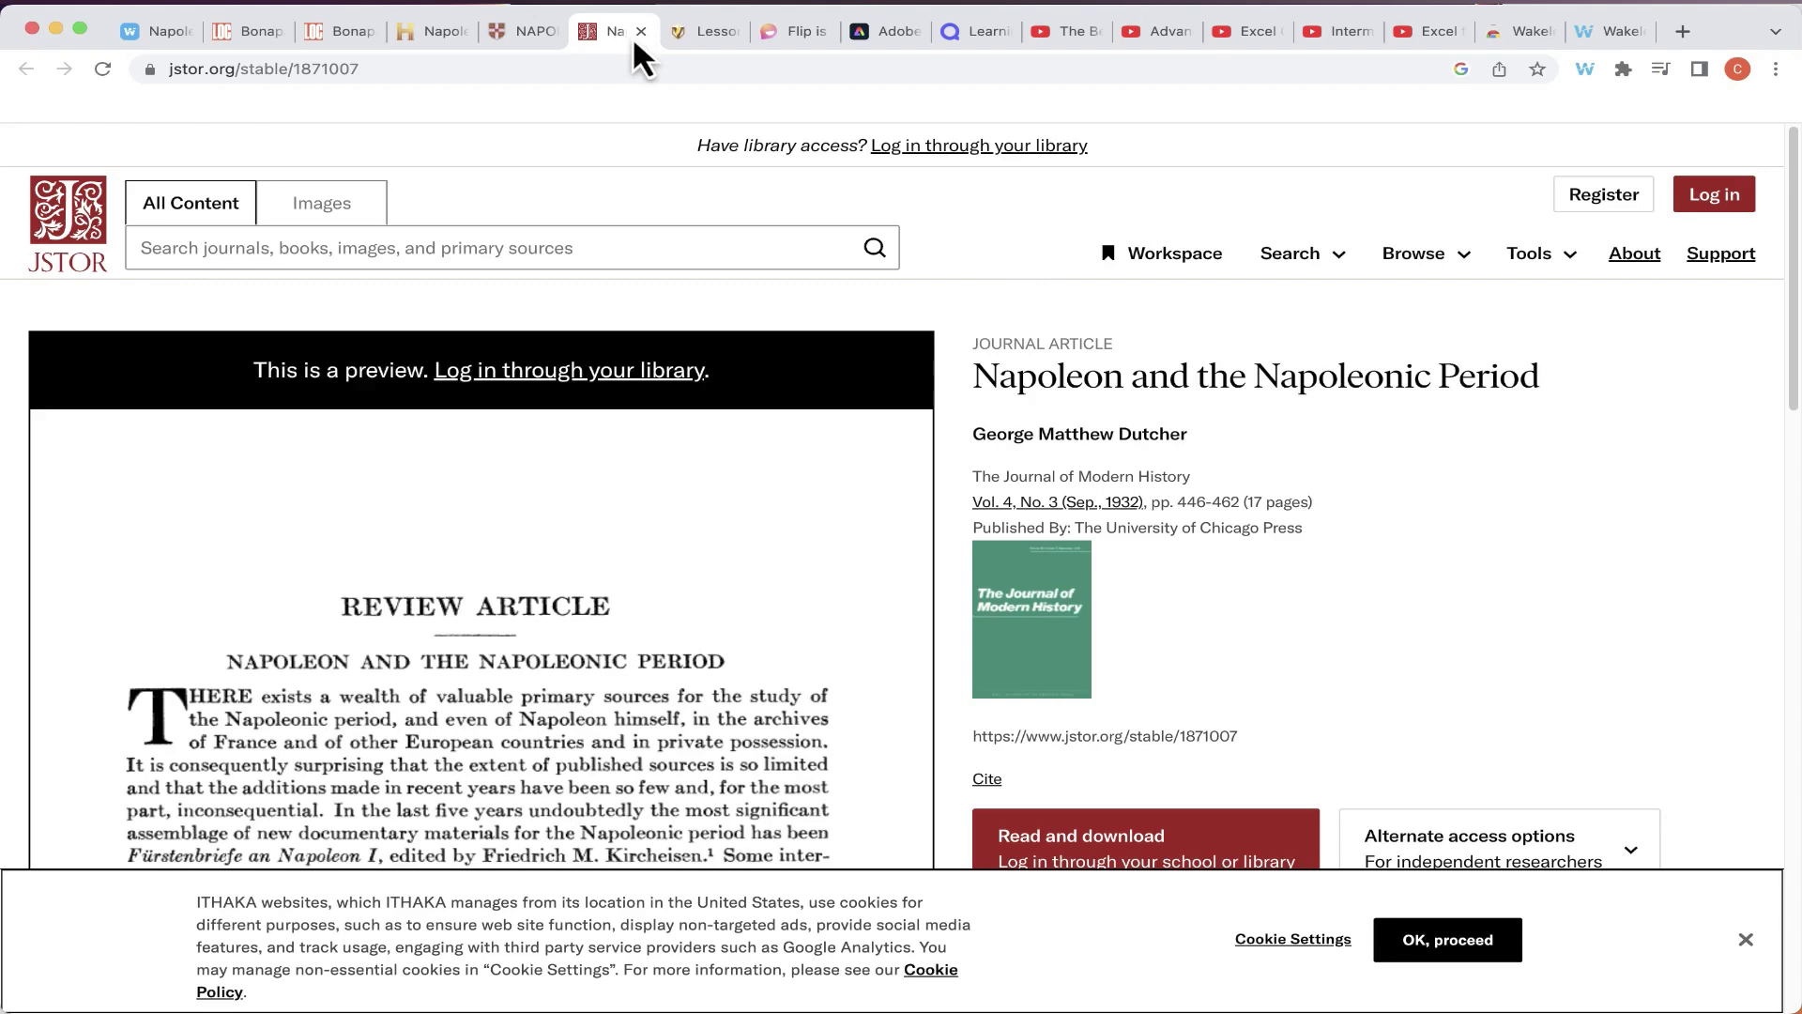
click(1582, 70)
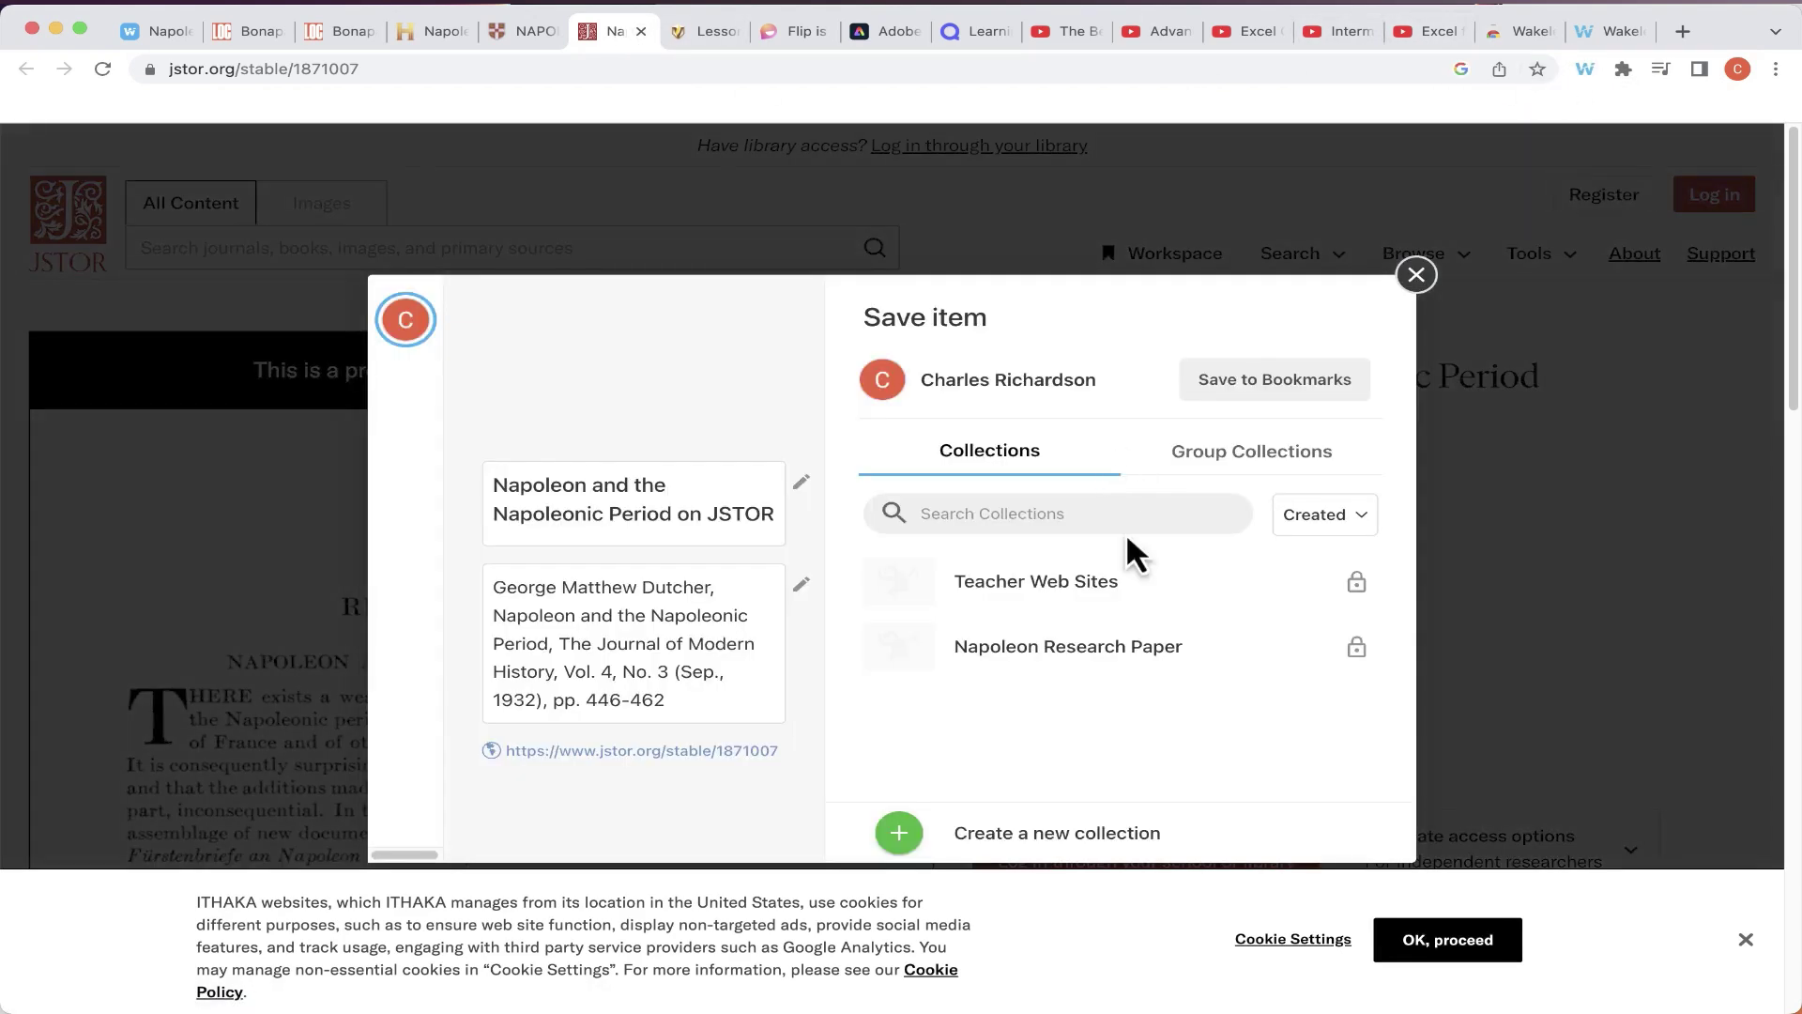
mouse_move(1117, 657)
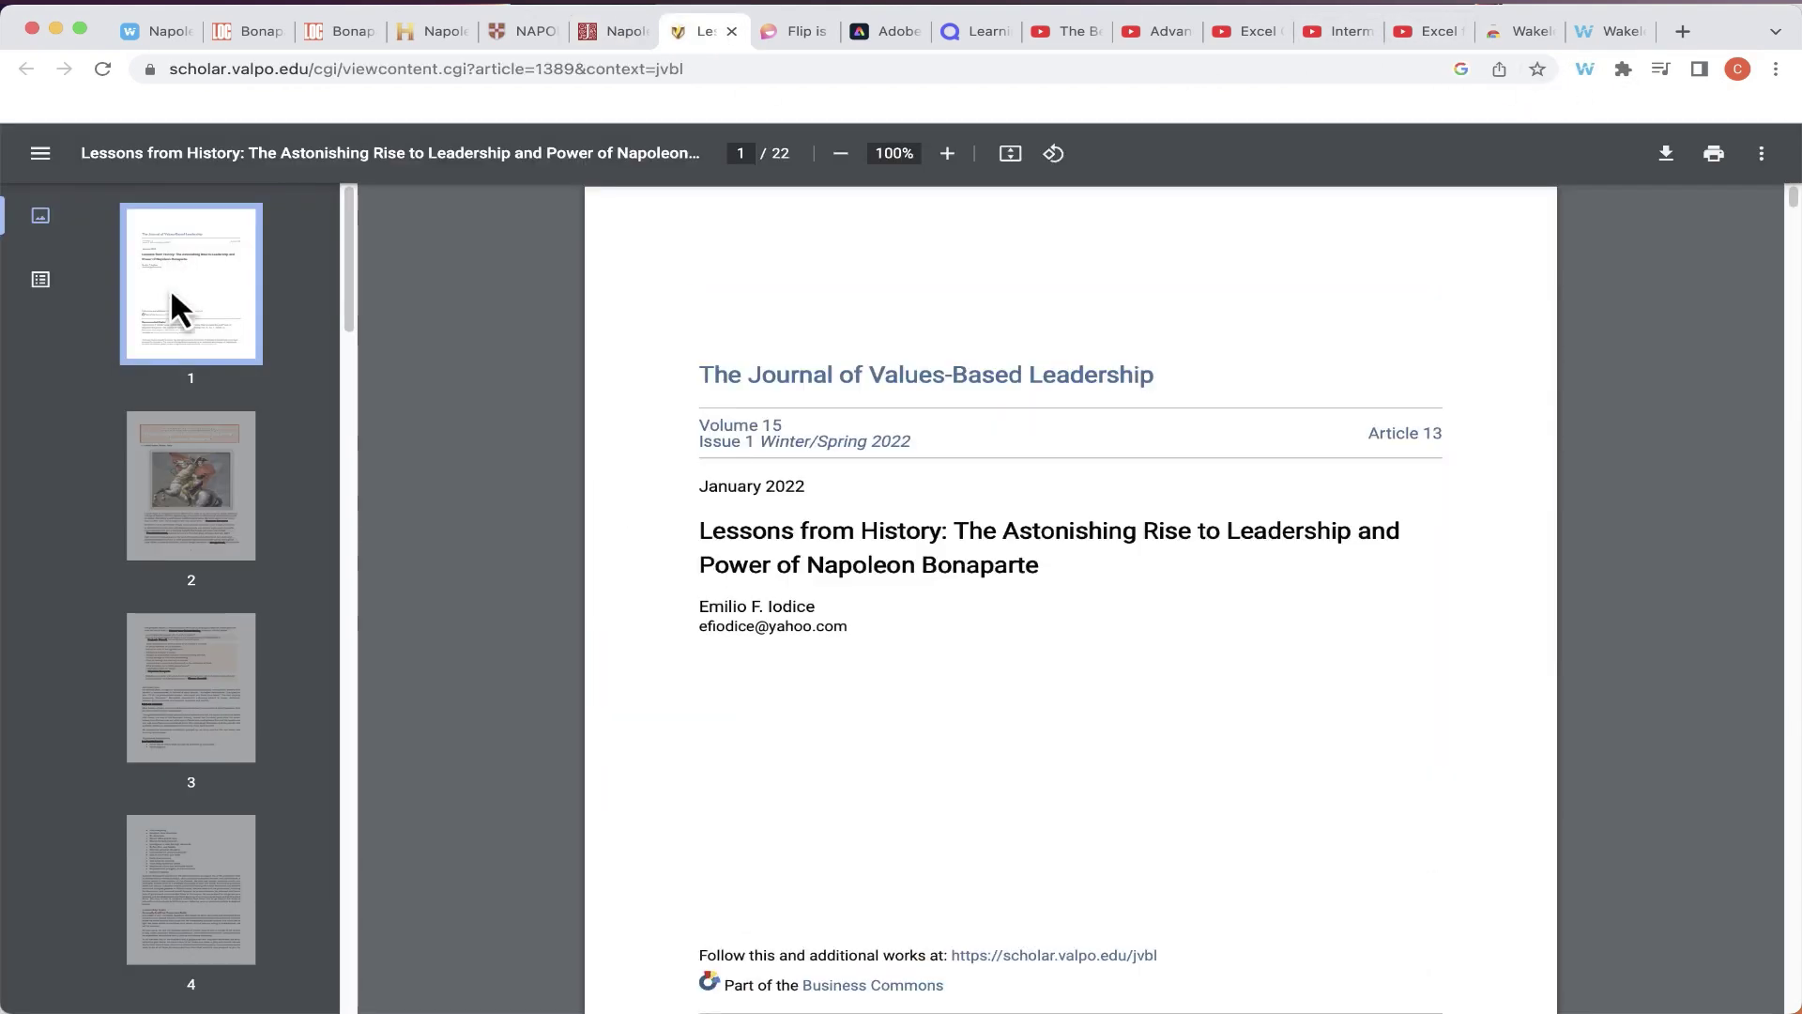
Save the article "Lessons from History: The Astonishing Rise to Leadership and Power of Napoleon Bonaparte" to the Napoleon Research Paper collection with the Wakelet extension
click(161, 469)
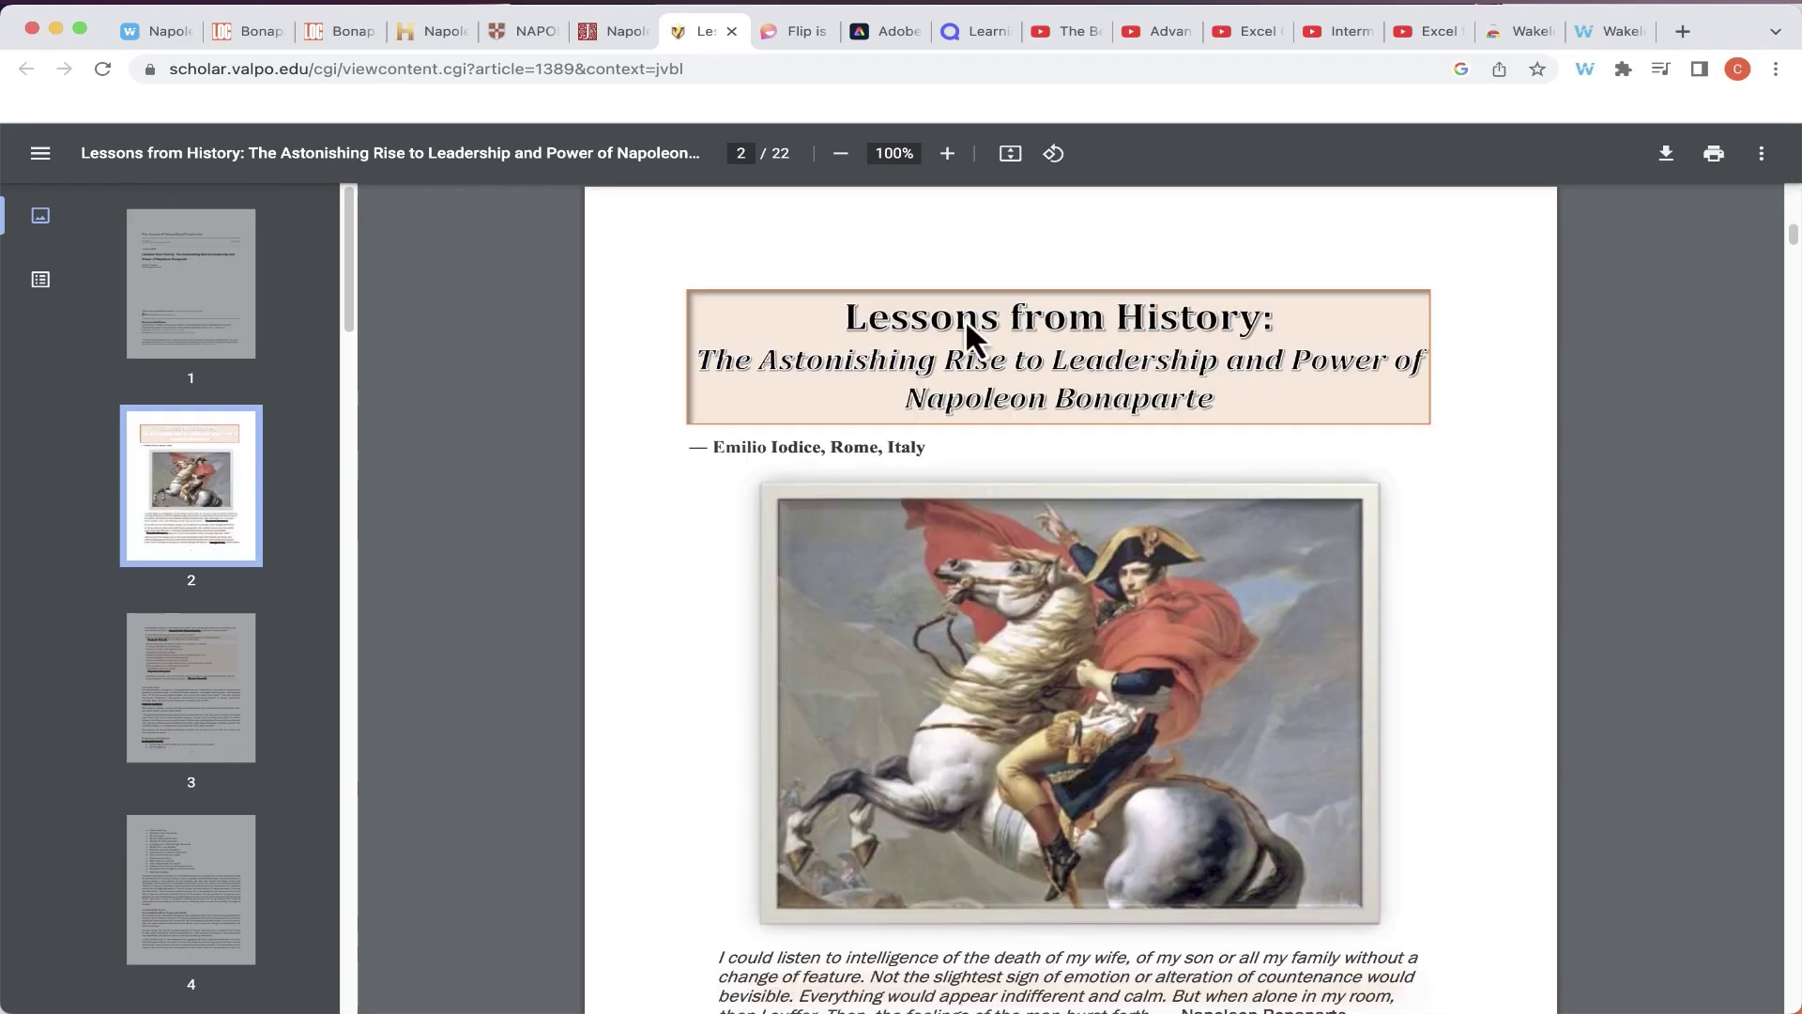
click(1584, 68)
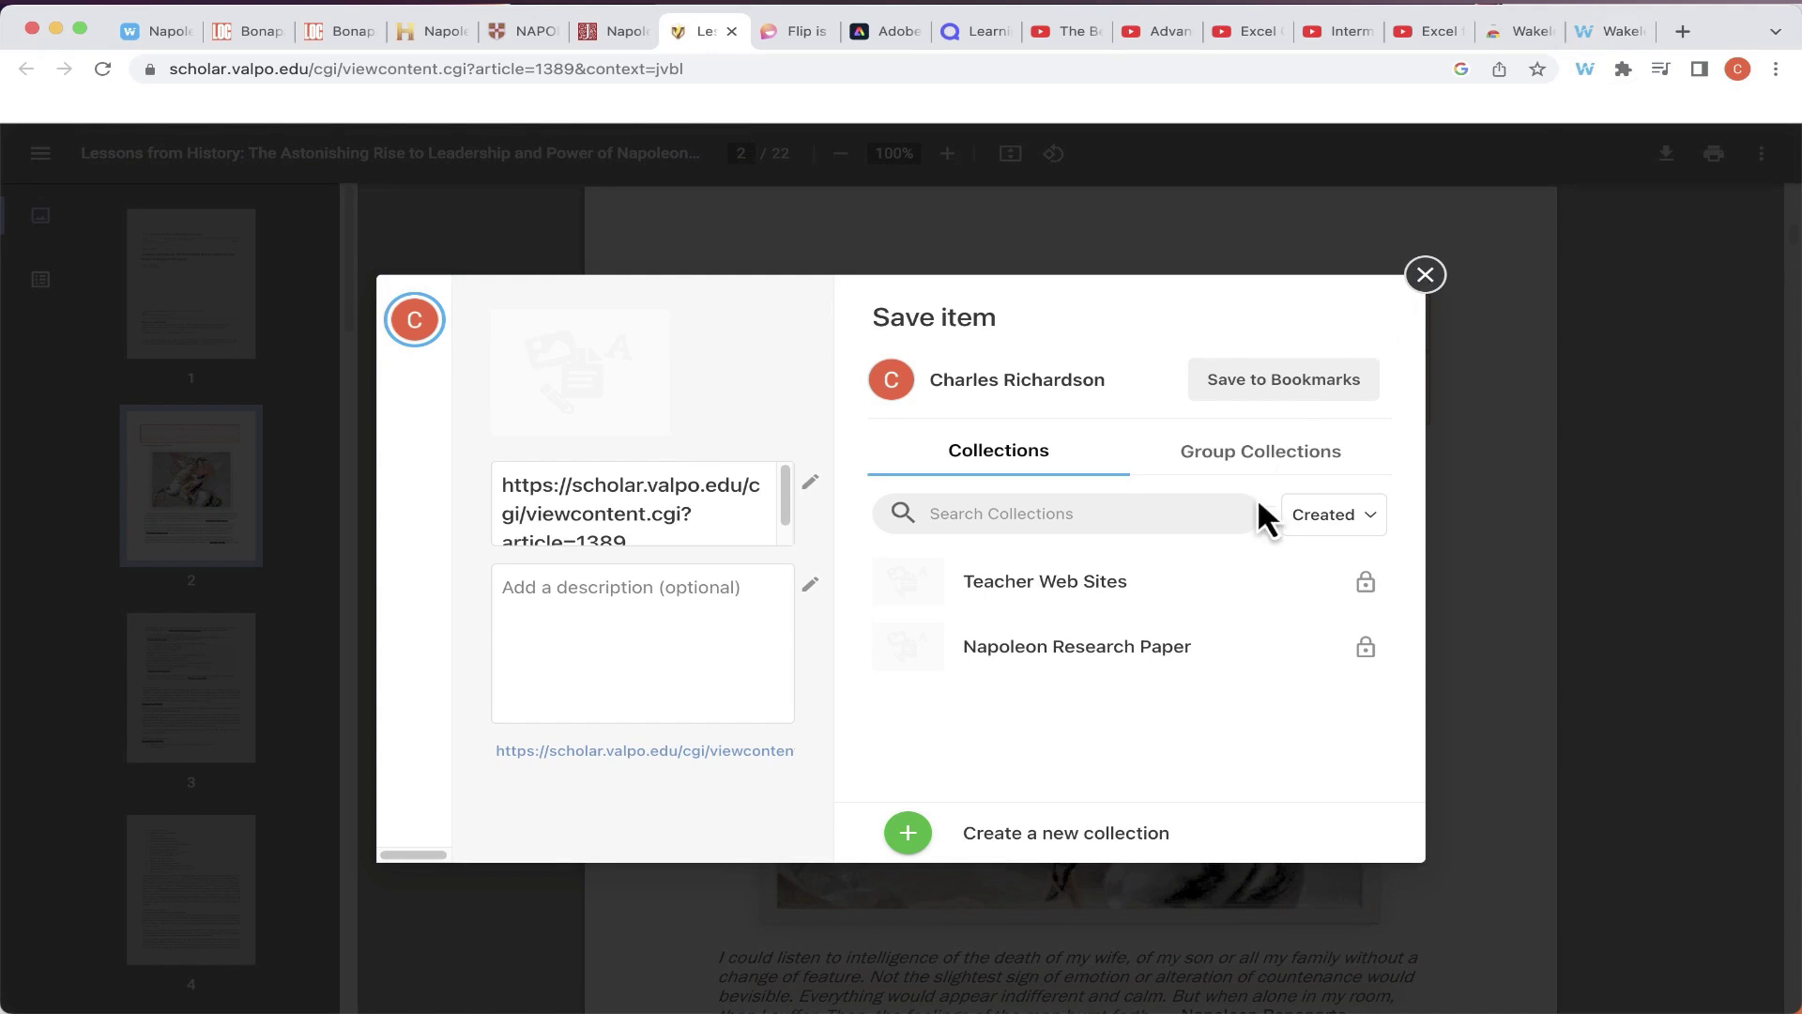
click(1345, 657)
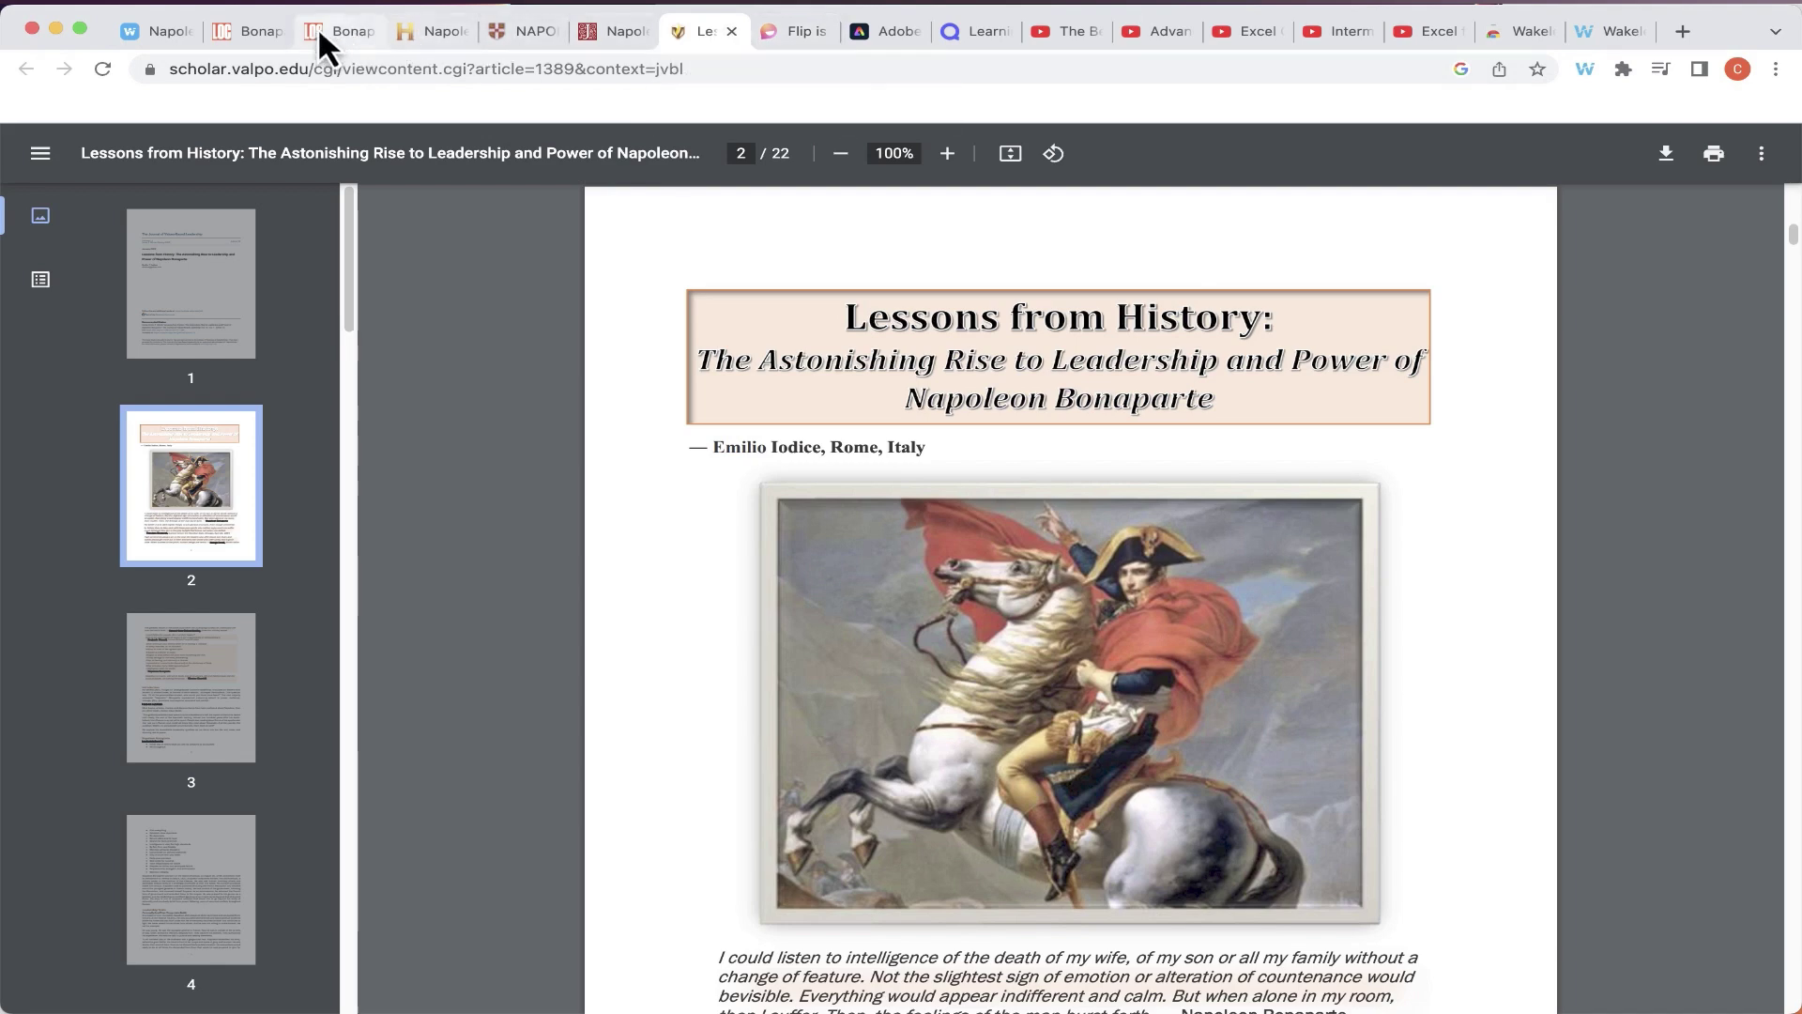
Close all the open Napoleon source pages in the browser and bring up the Flip site
click(262, 36)
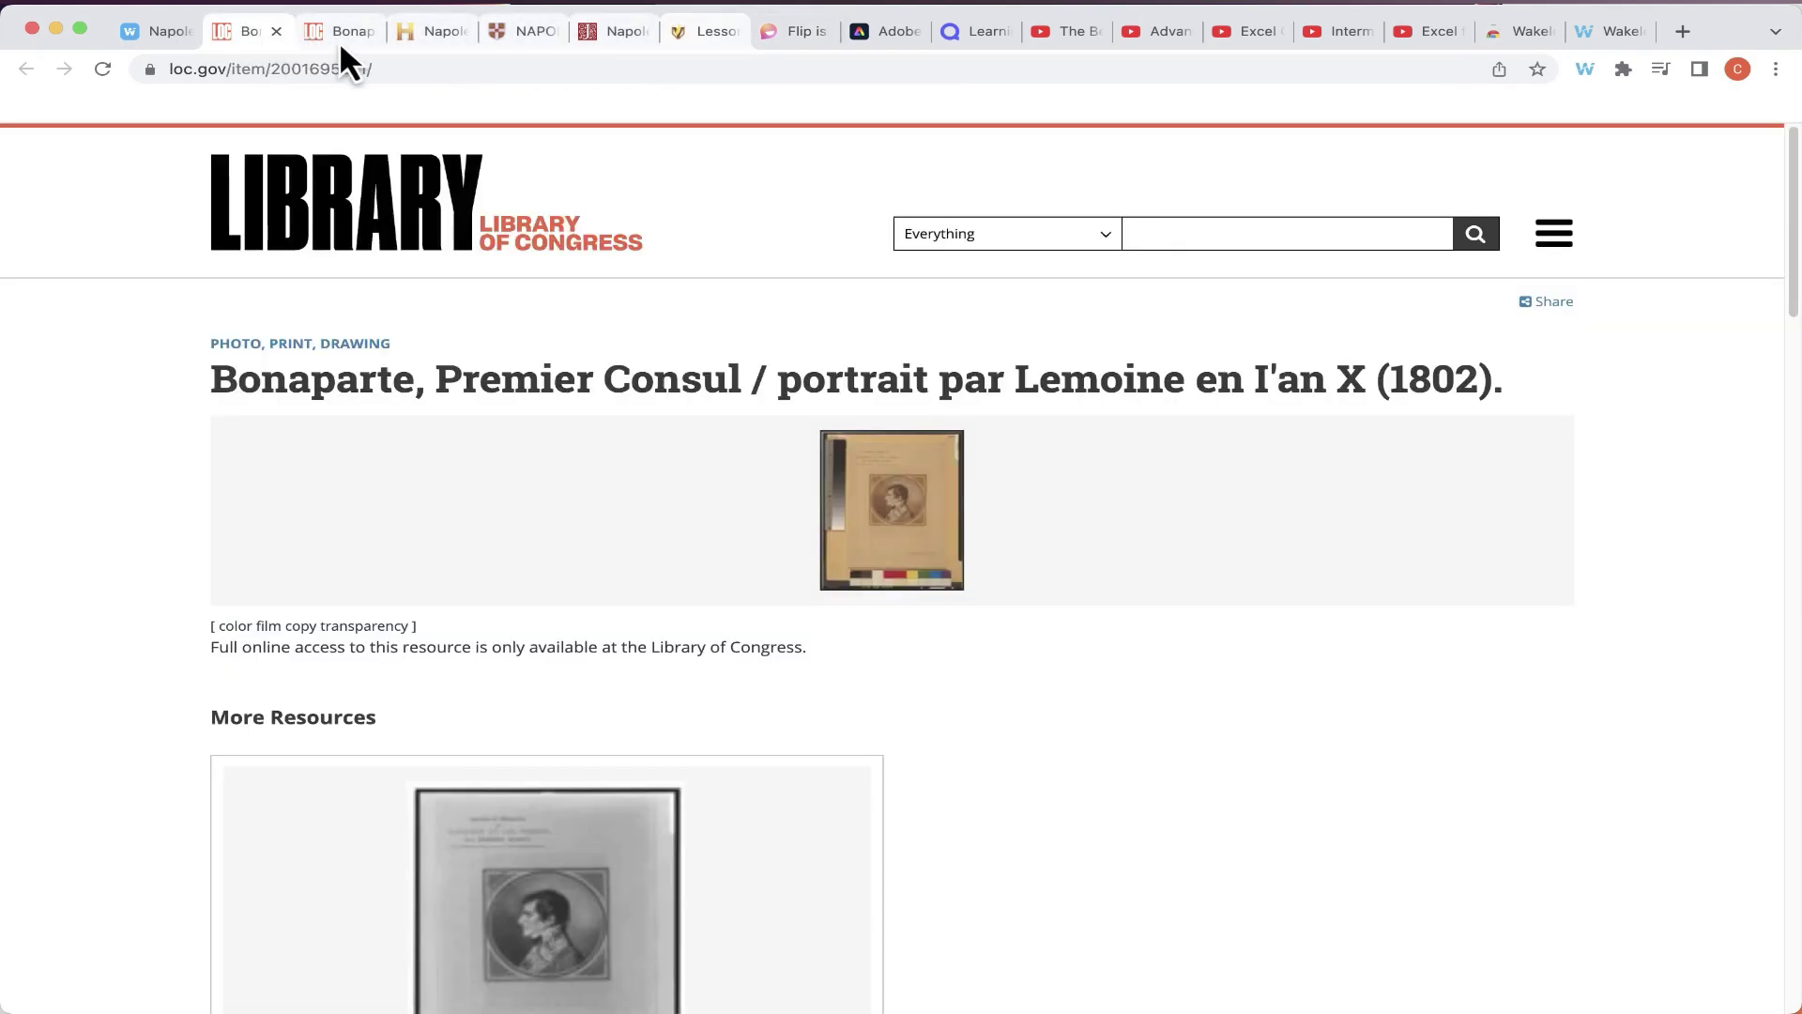
right_click(427, 38)
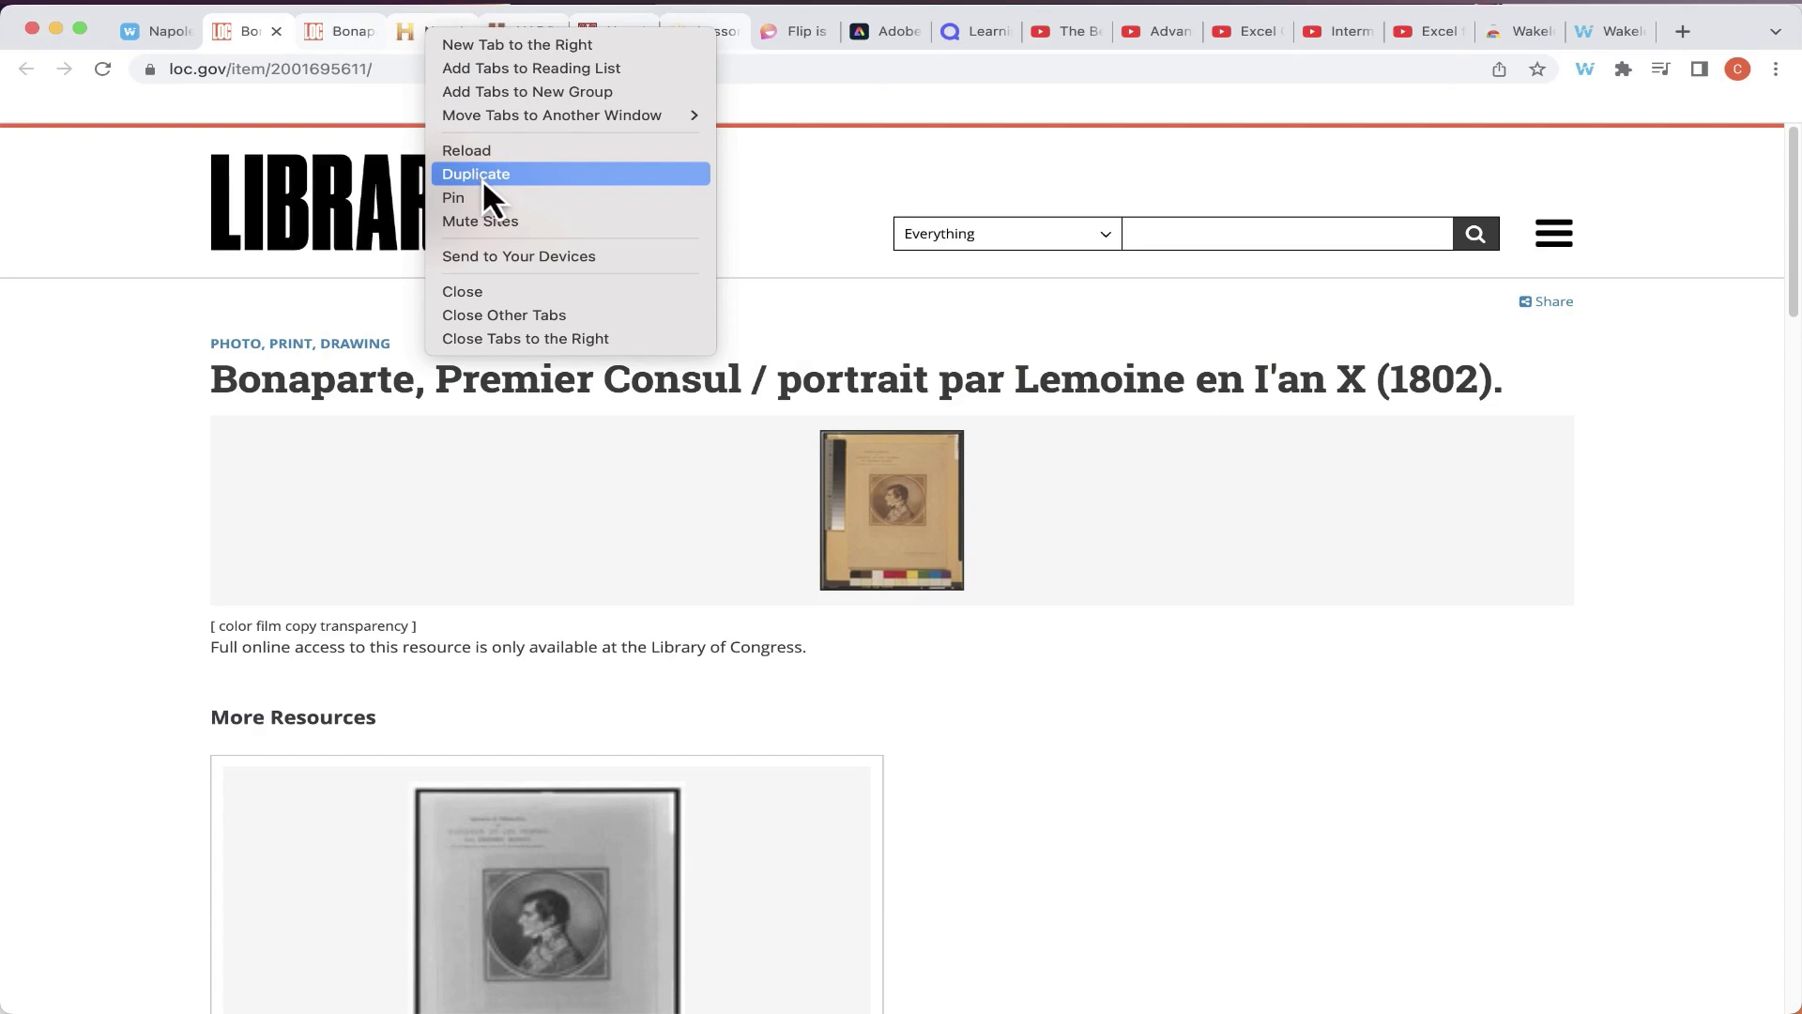
click(484, 295)
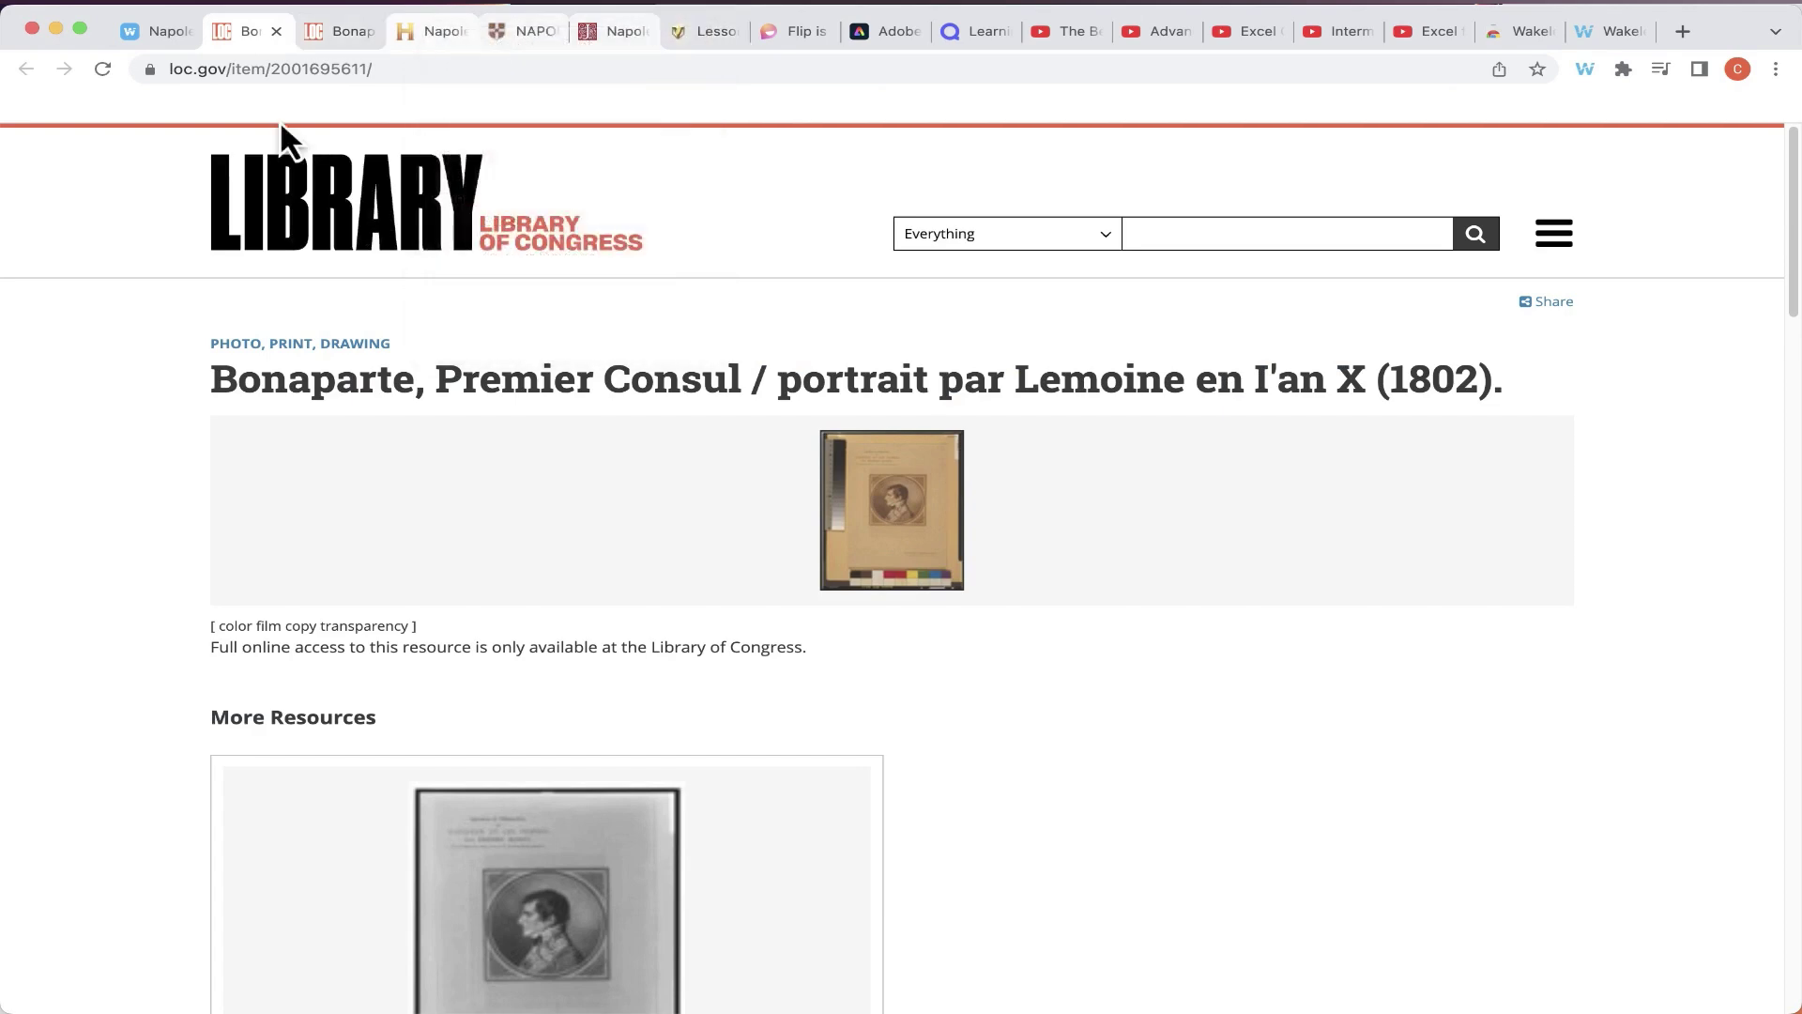
click(381, 32)
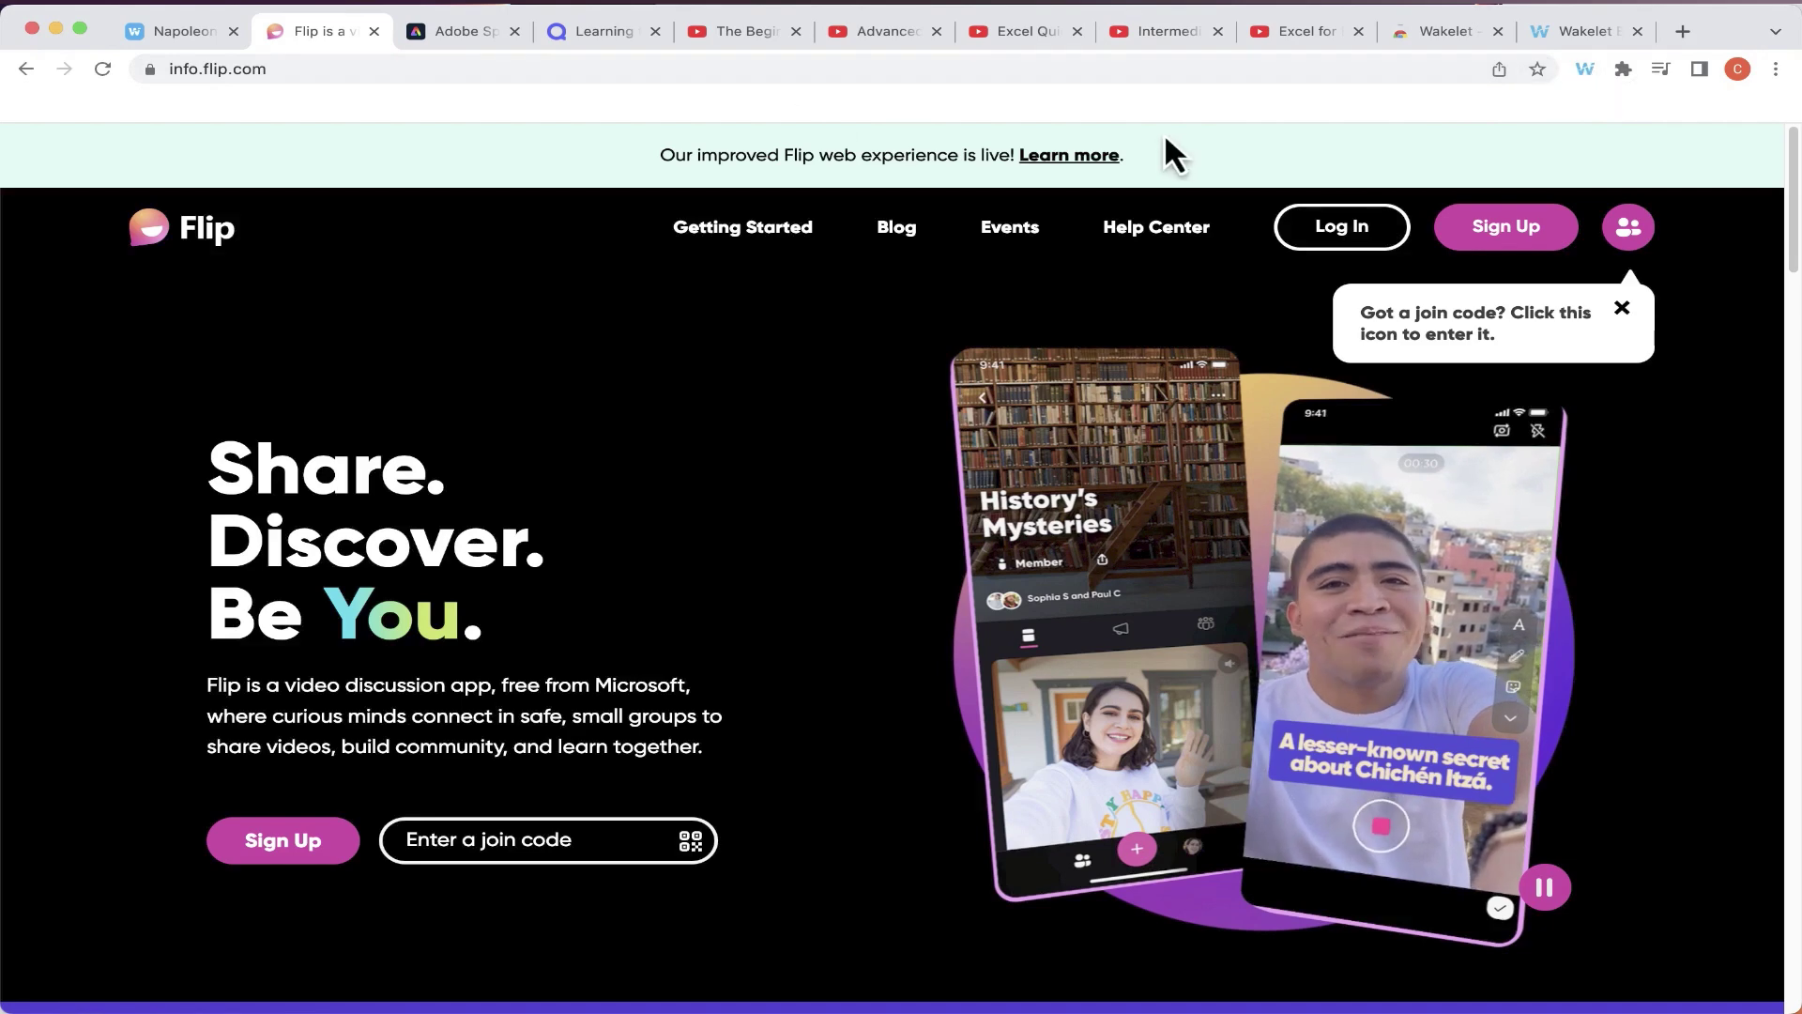
Save the Flip site and the Adobe Express welcome page to the Teacher Web Sites collection with the Wakelet extension
click(1583, 70)
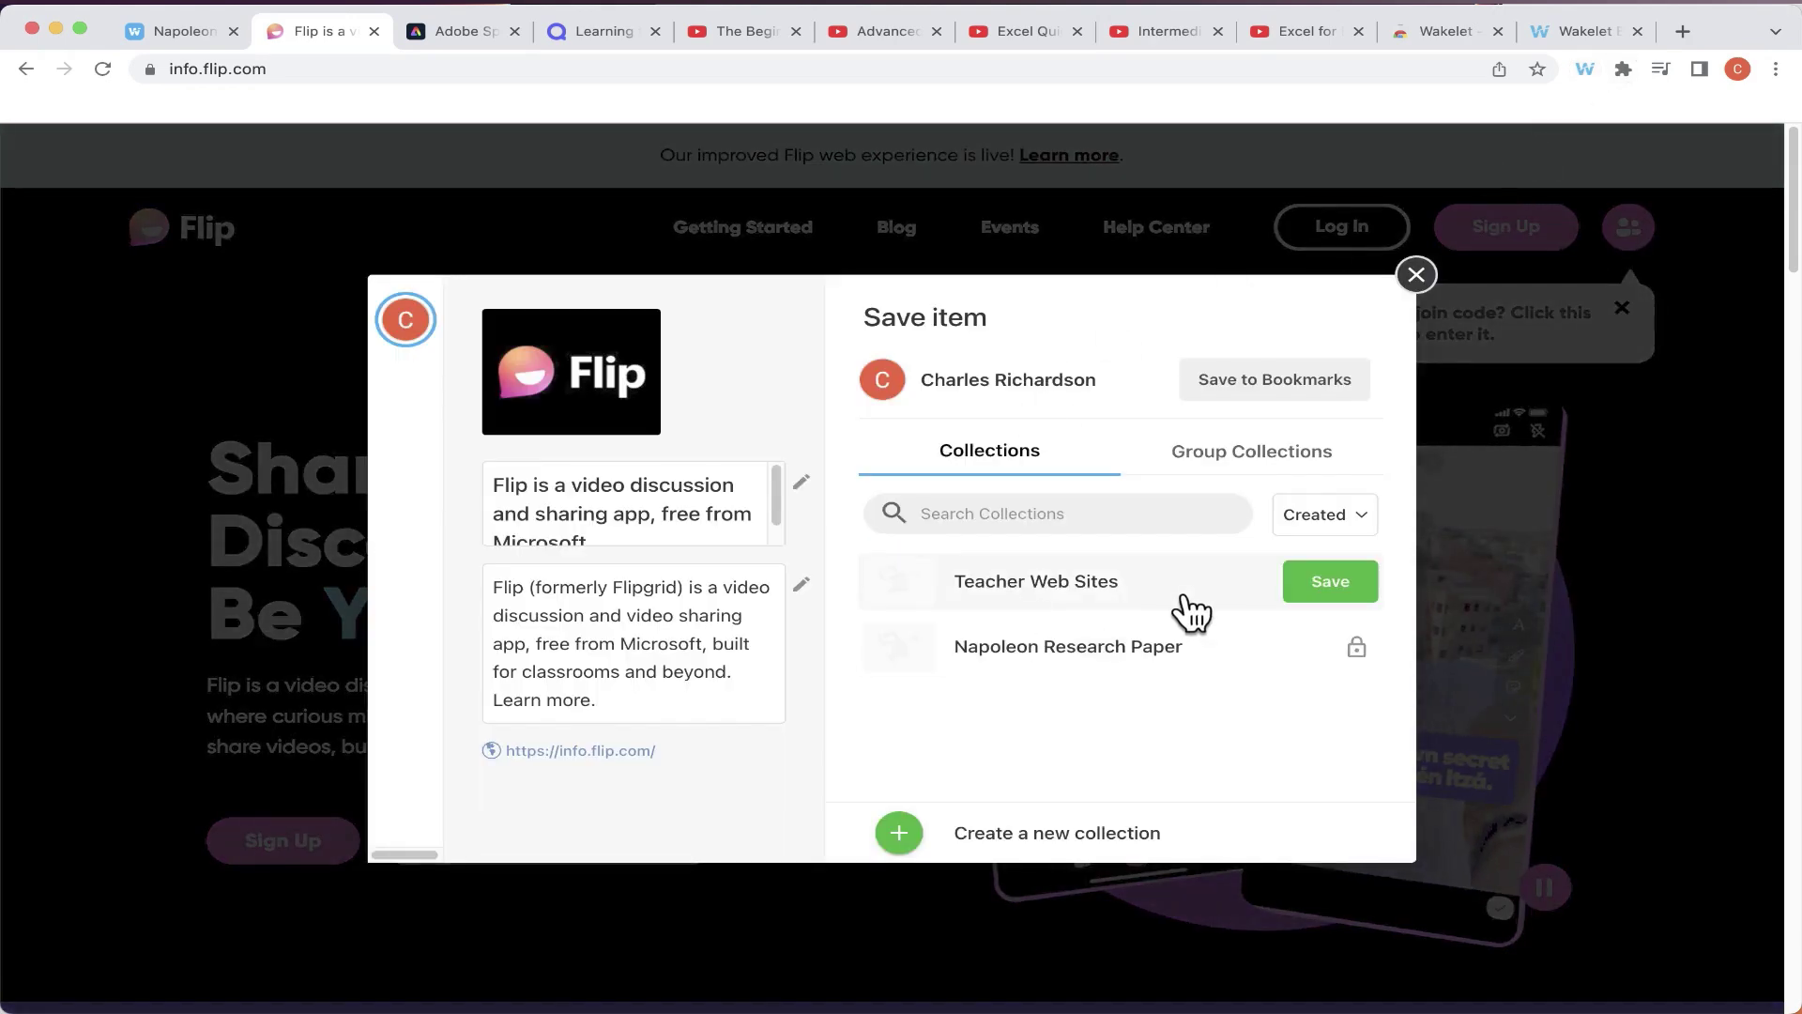
click(1315, 593)
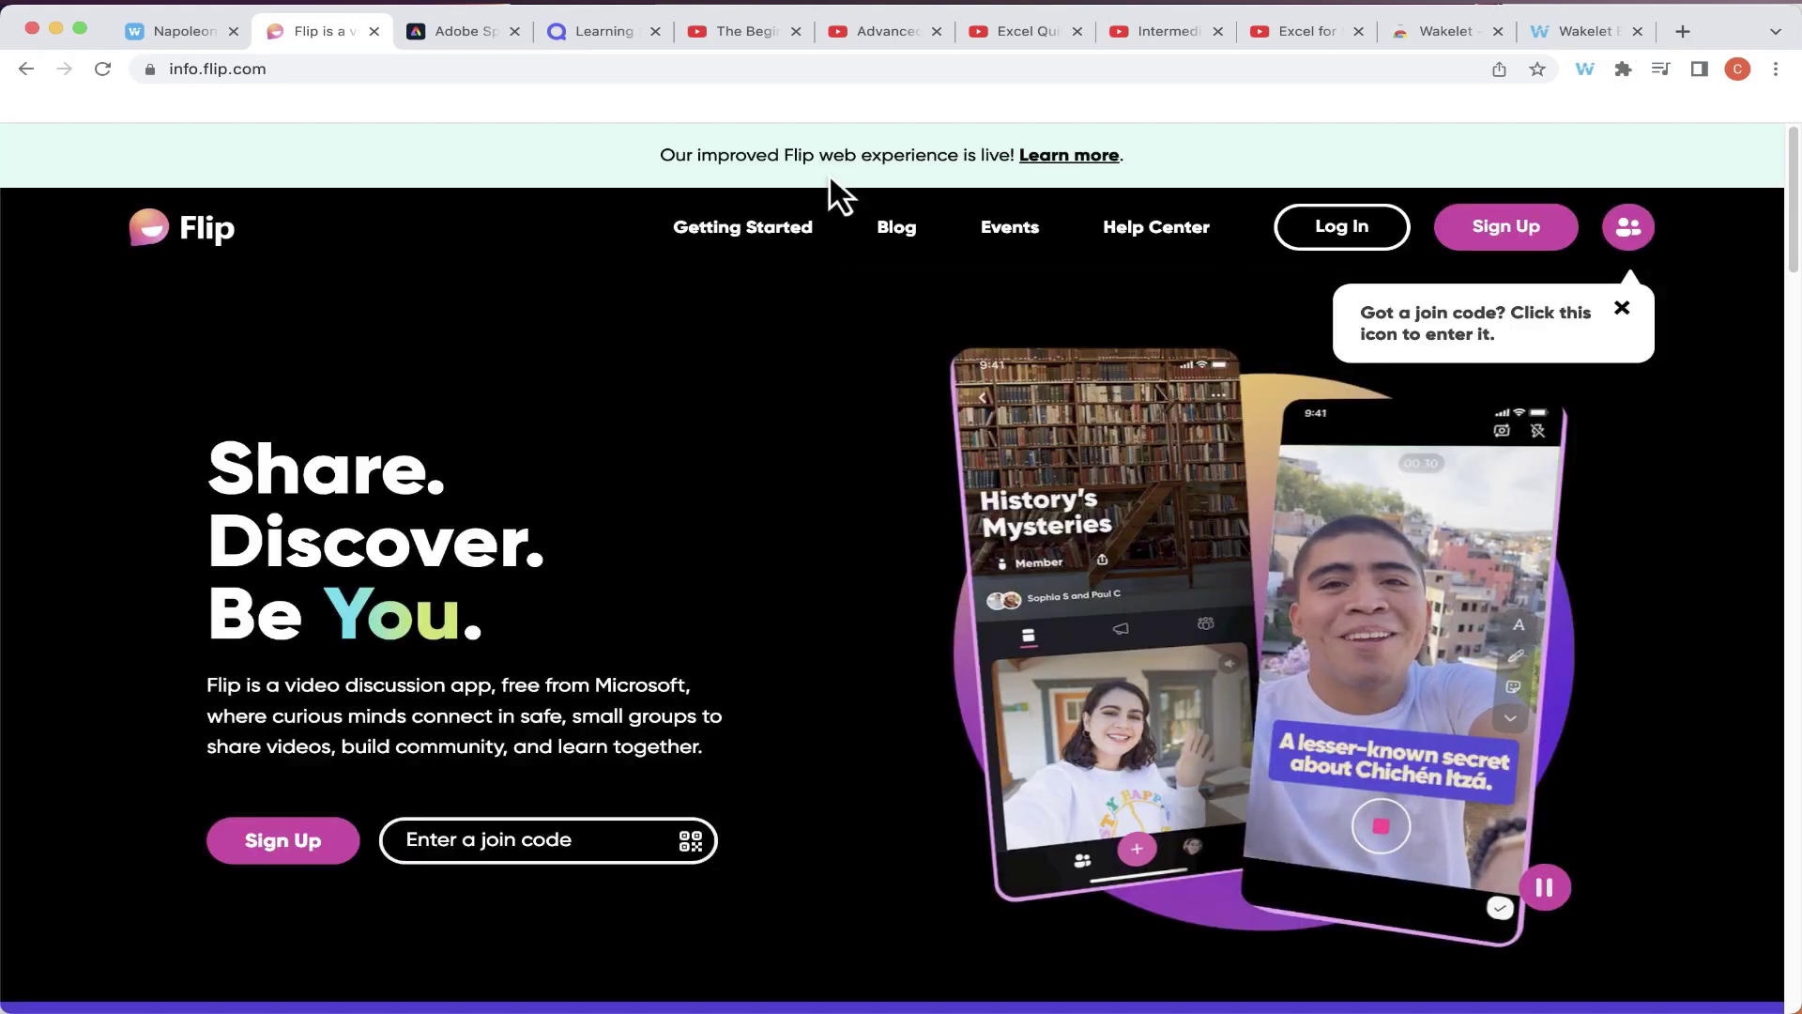
key(ctrl+Tab)
click(1296, 576)
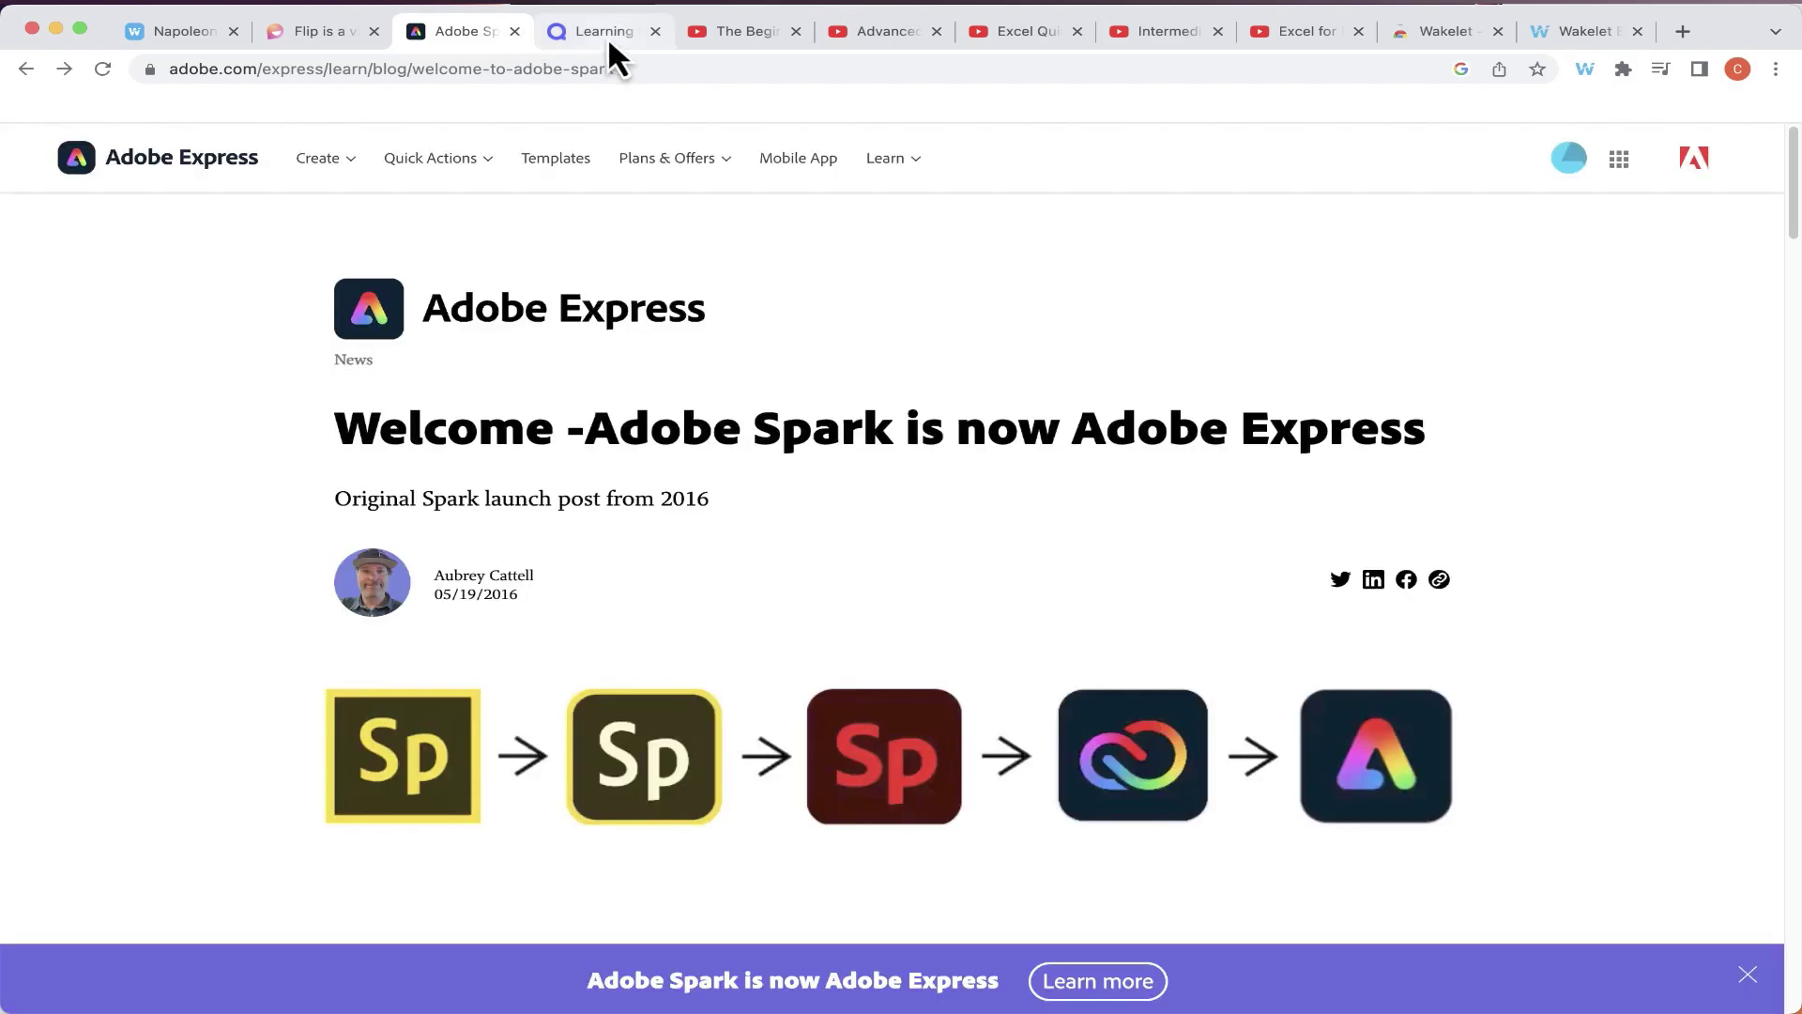
Save the Quizlet site to the Teacher Web Sites collection with the Wakelet extension
click(607, 36)
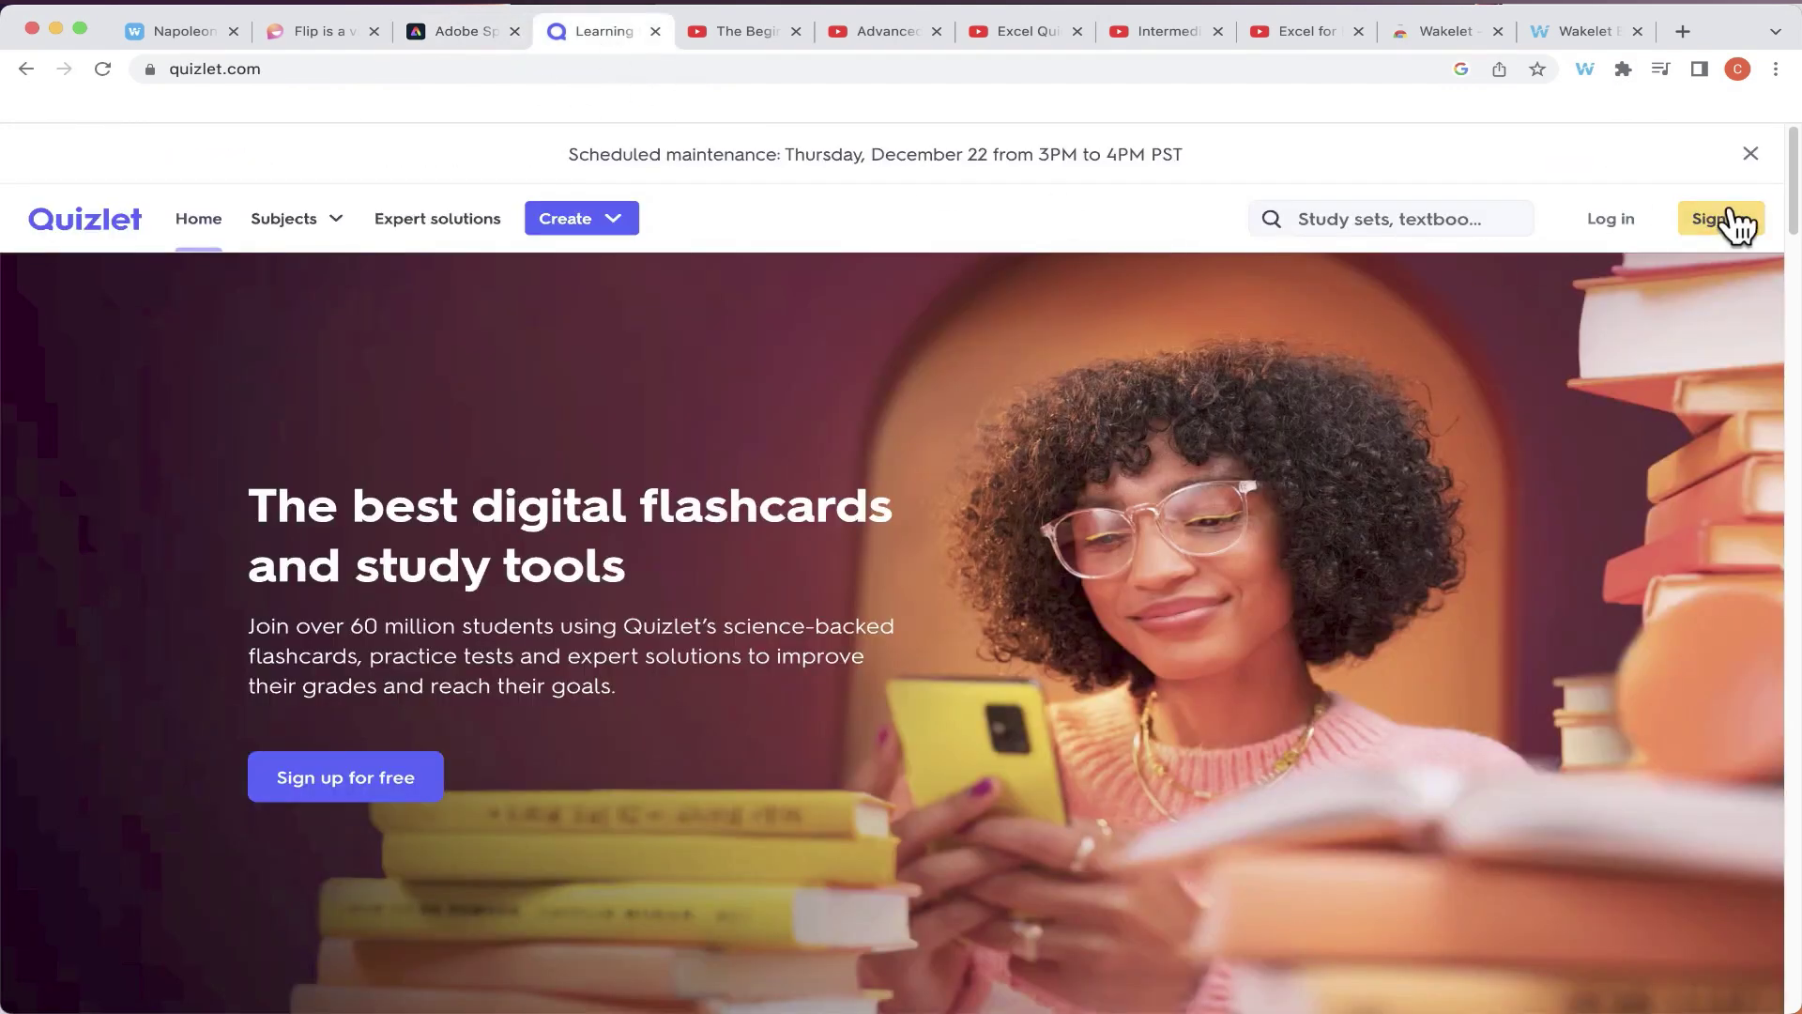
click(1591, 71)
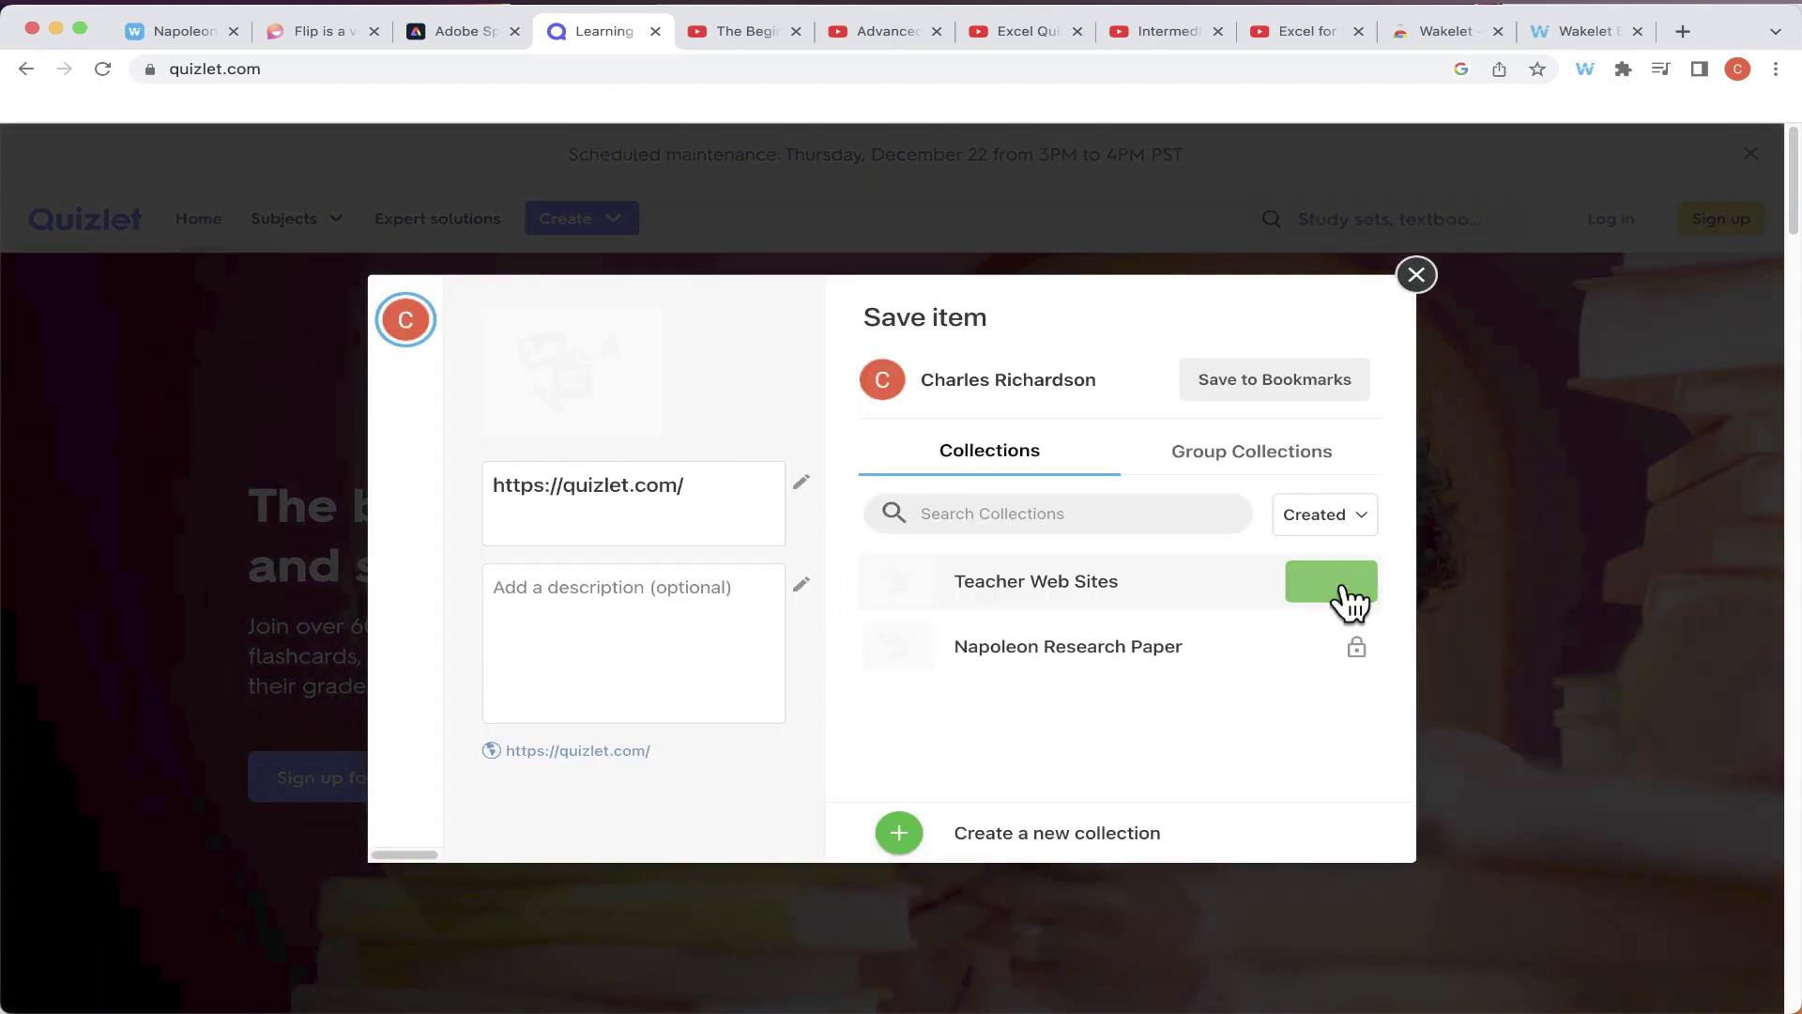
click(1344, 589)
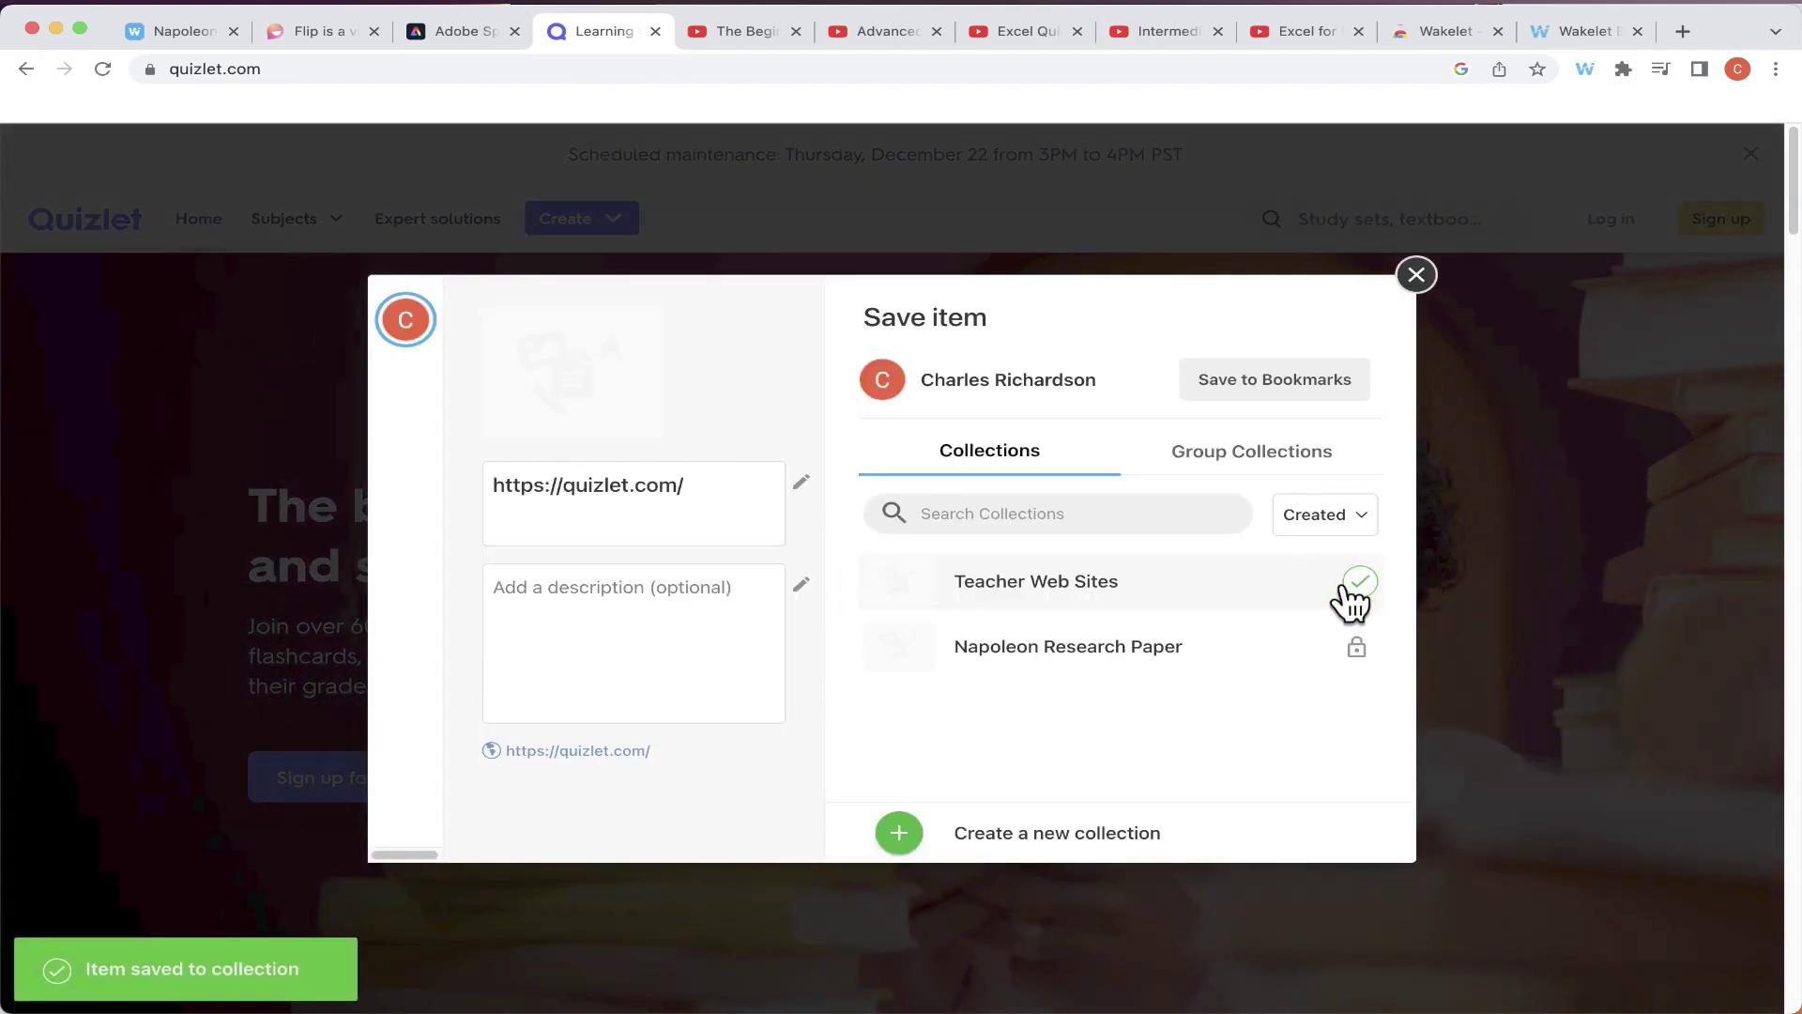
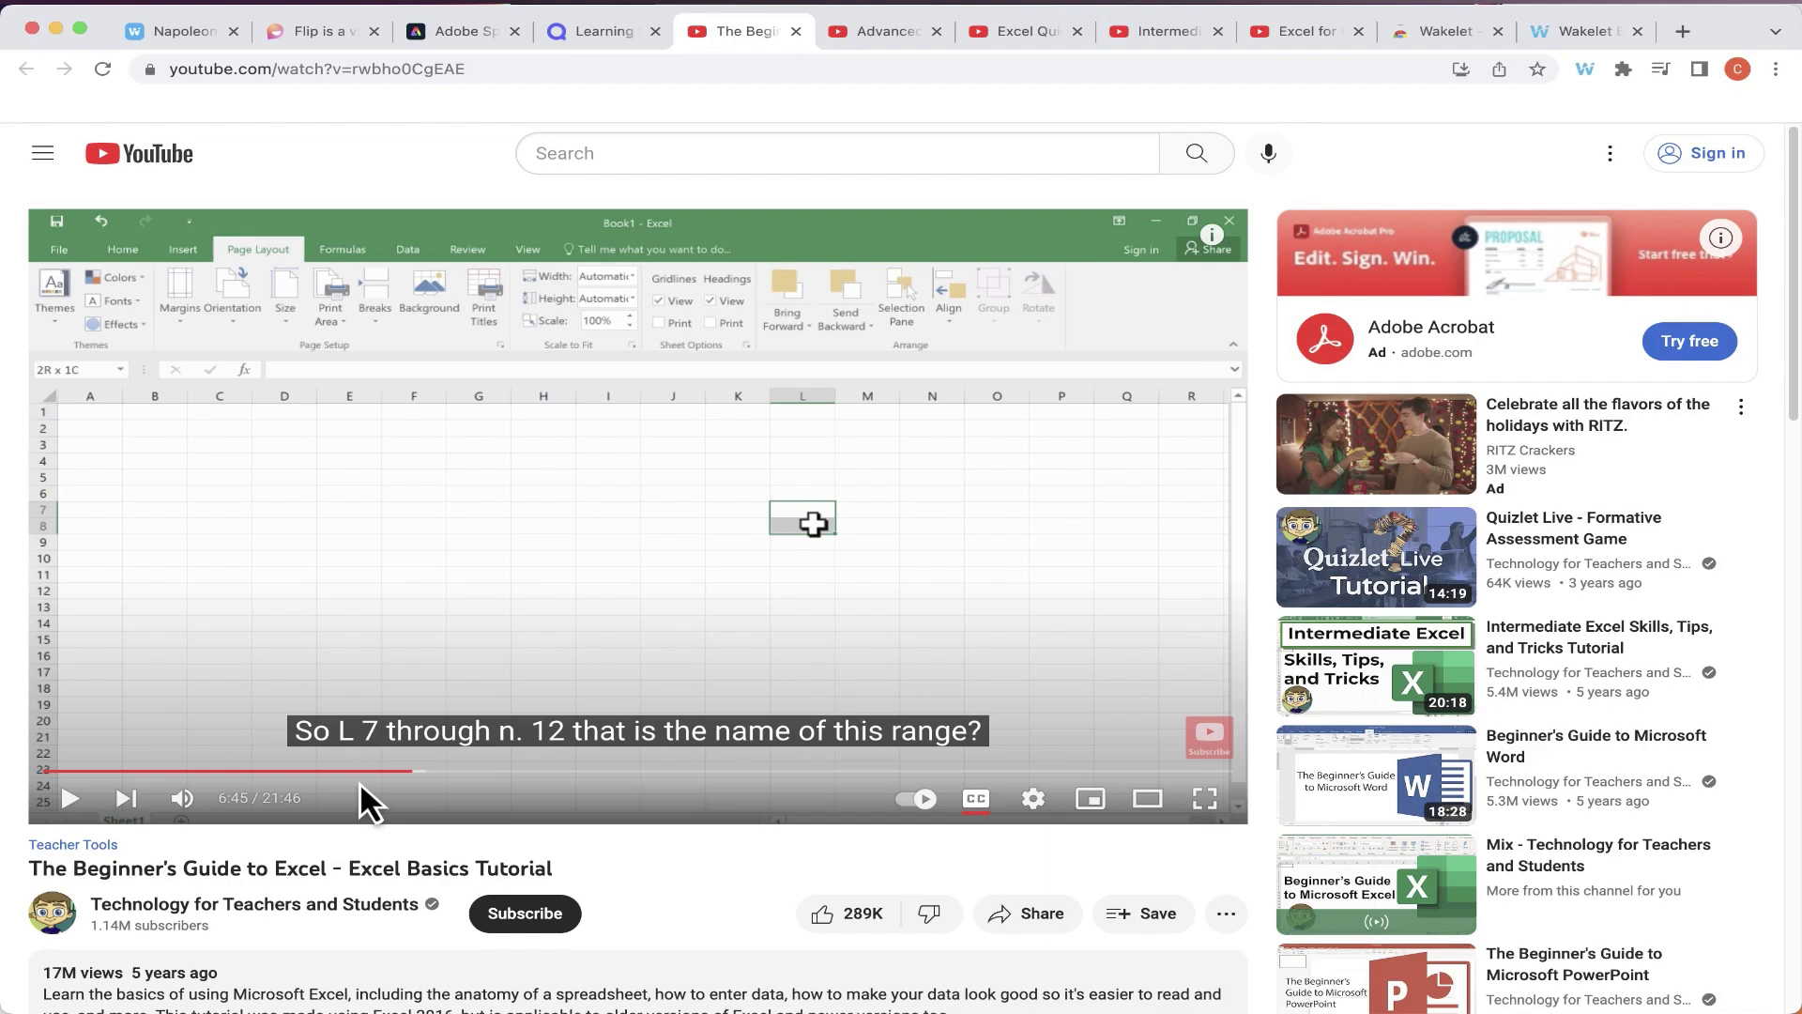
Create a collection named "Excel Videos and Resources" from the Wakelet extension and save the video "The Beginner's Guide to Excel - Excel Basics Tutorial" to it
click(639, 771)
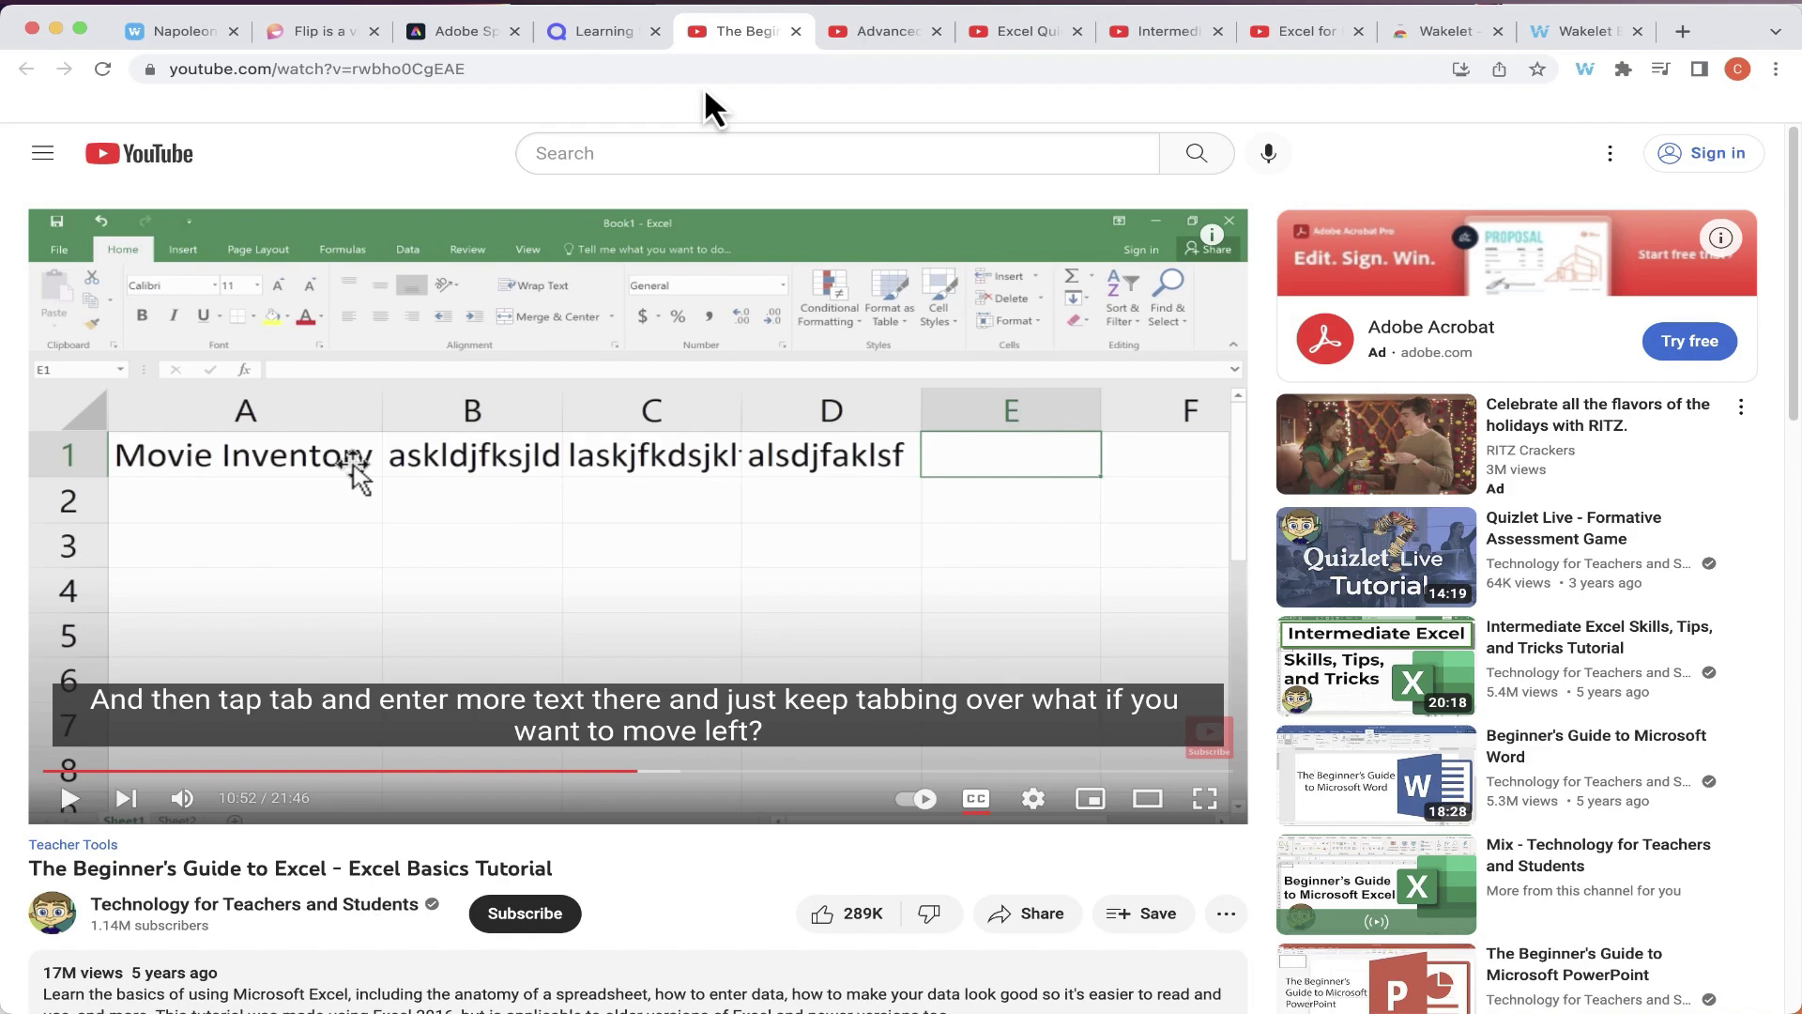
click(1583, 70)
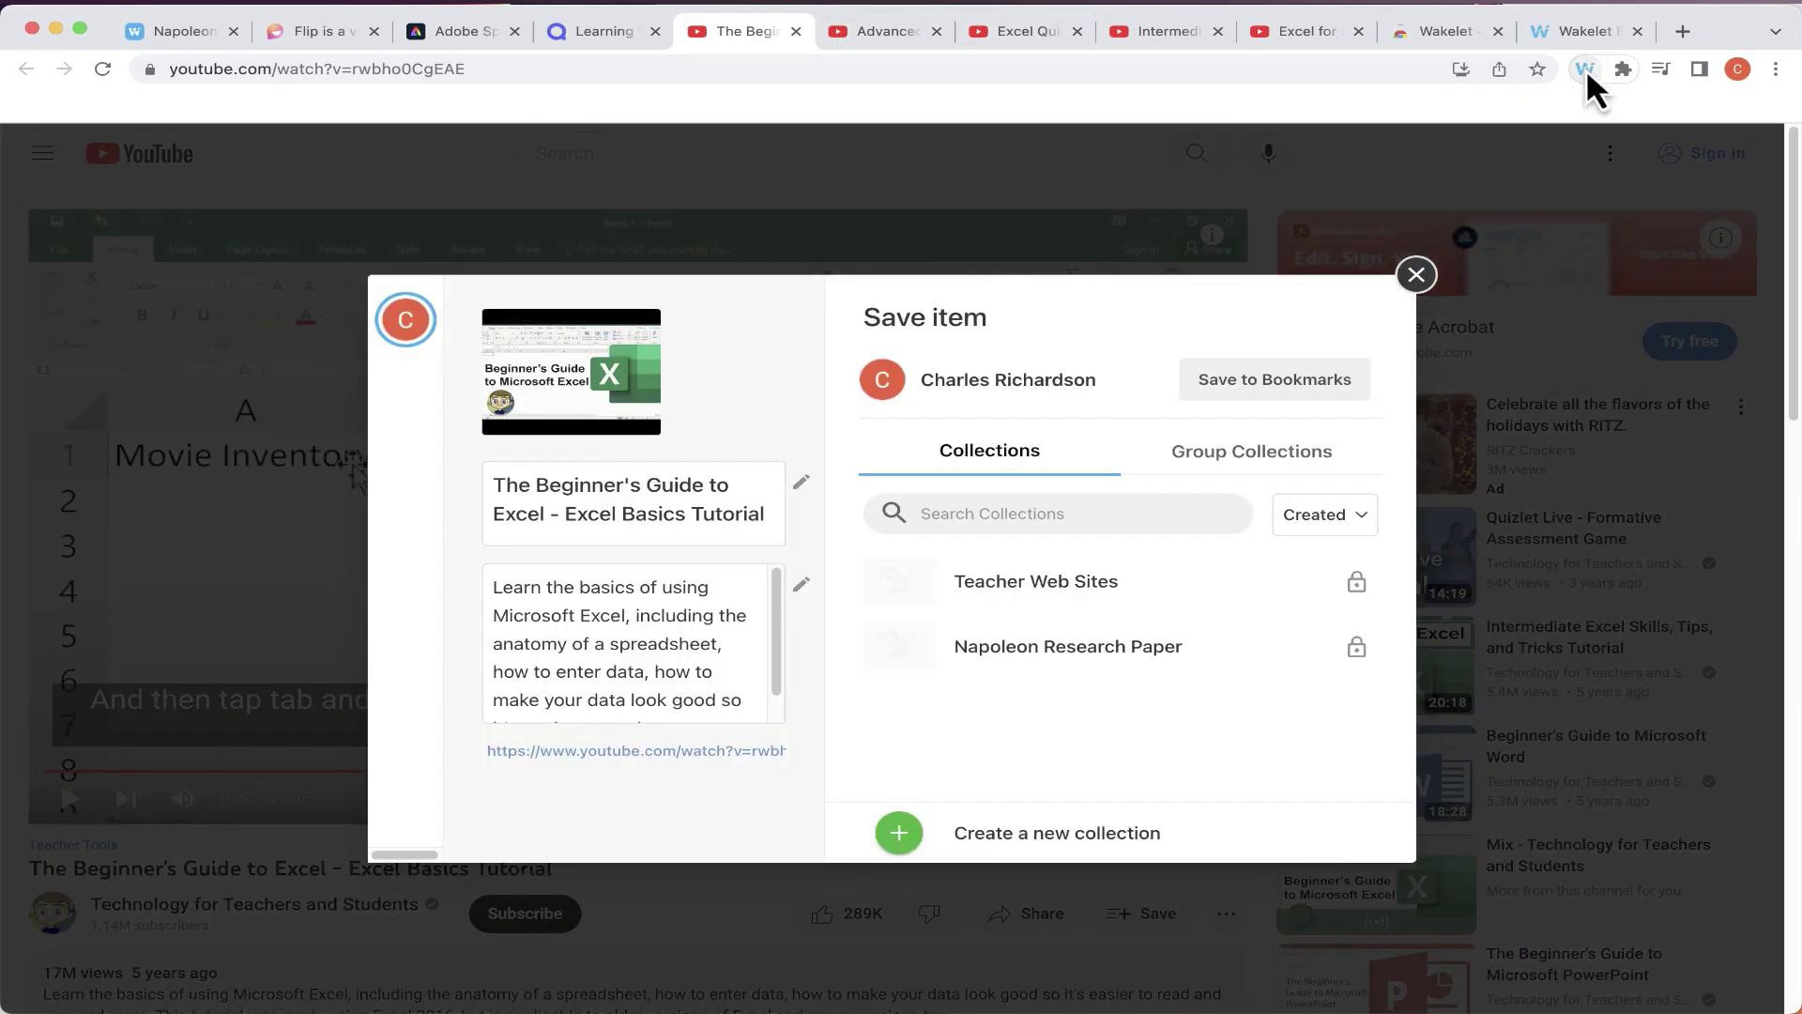
click(906, 847)
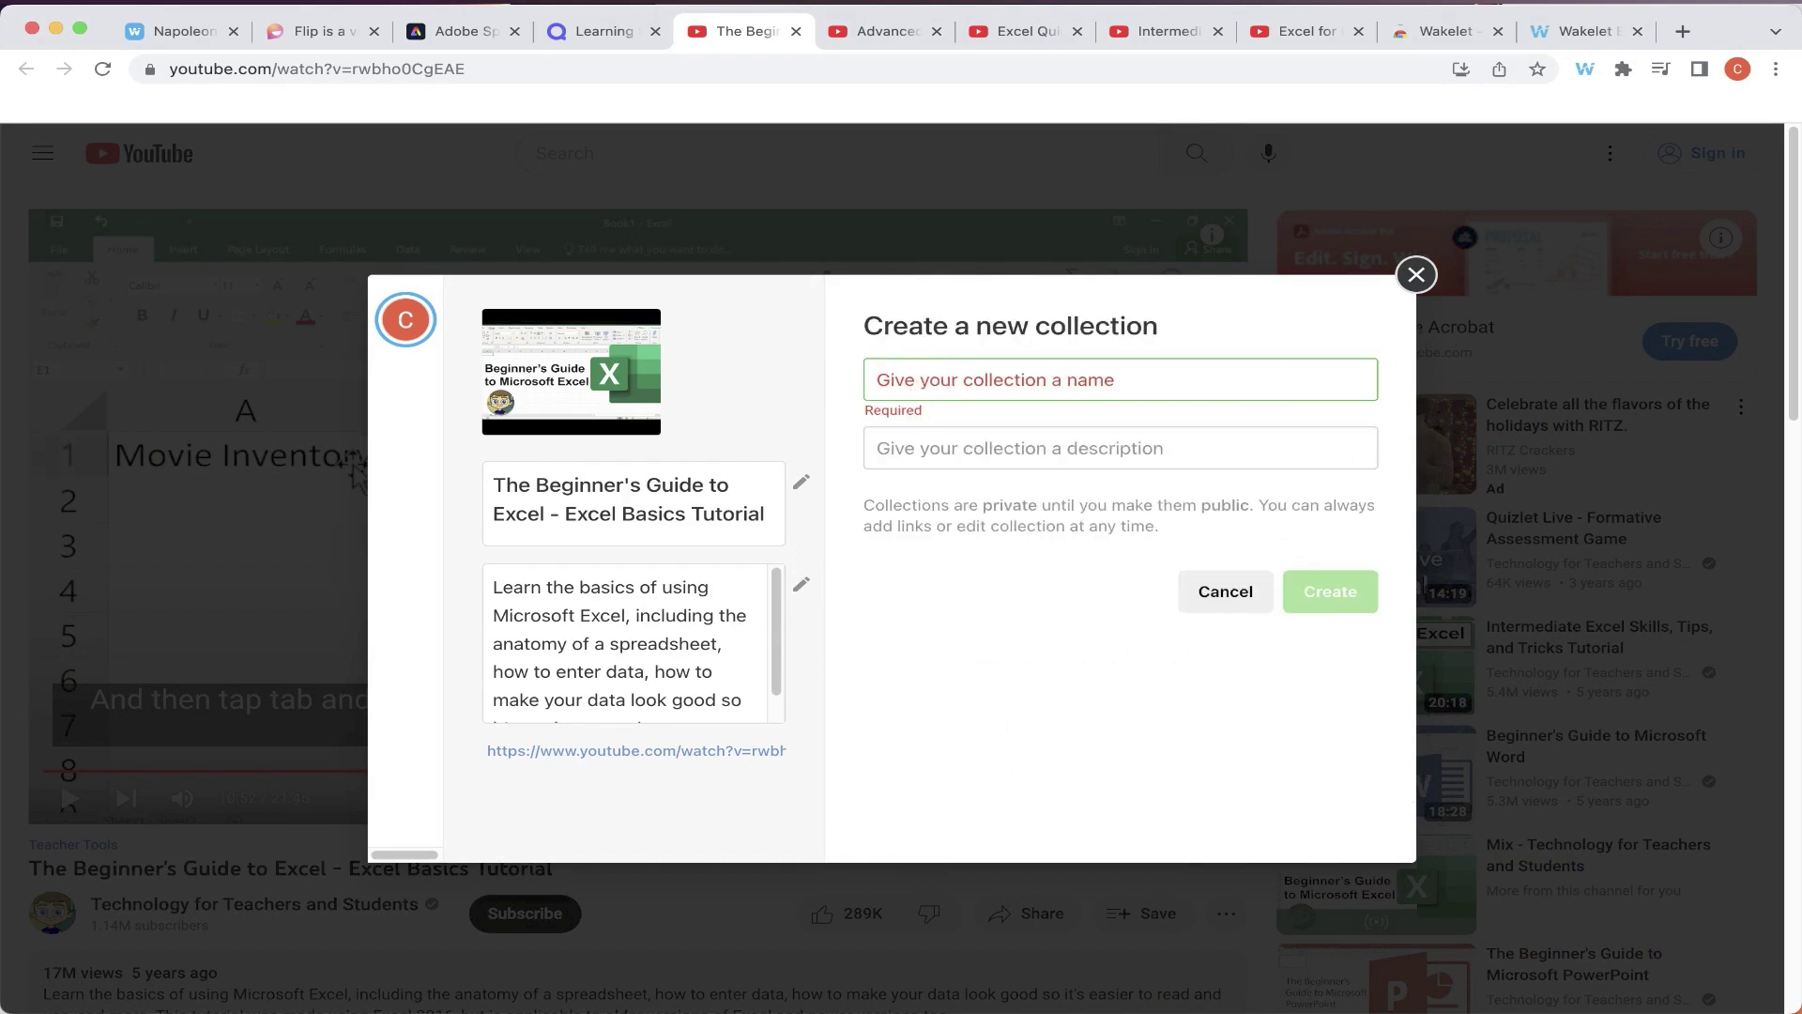
text(Excel Videos and Resources)
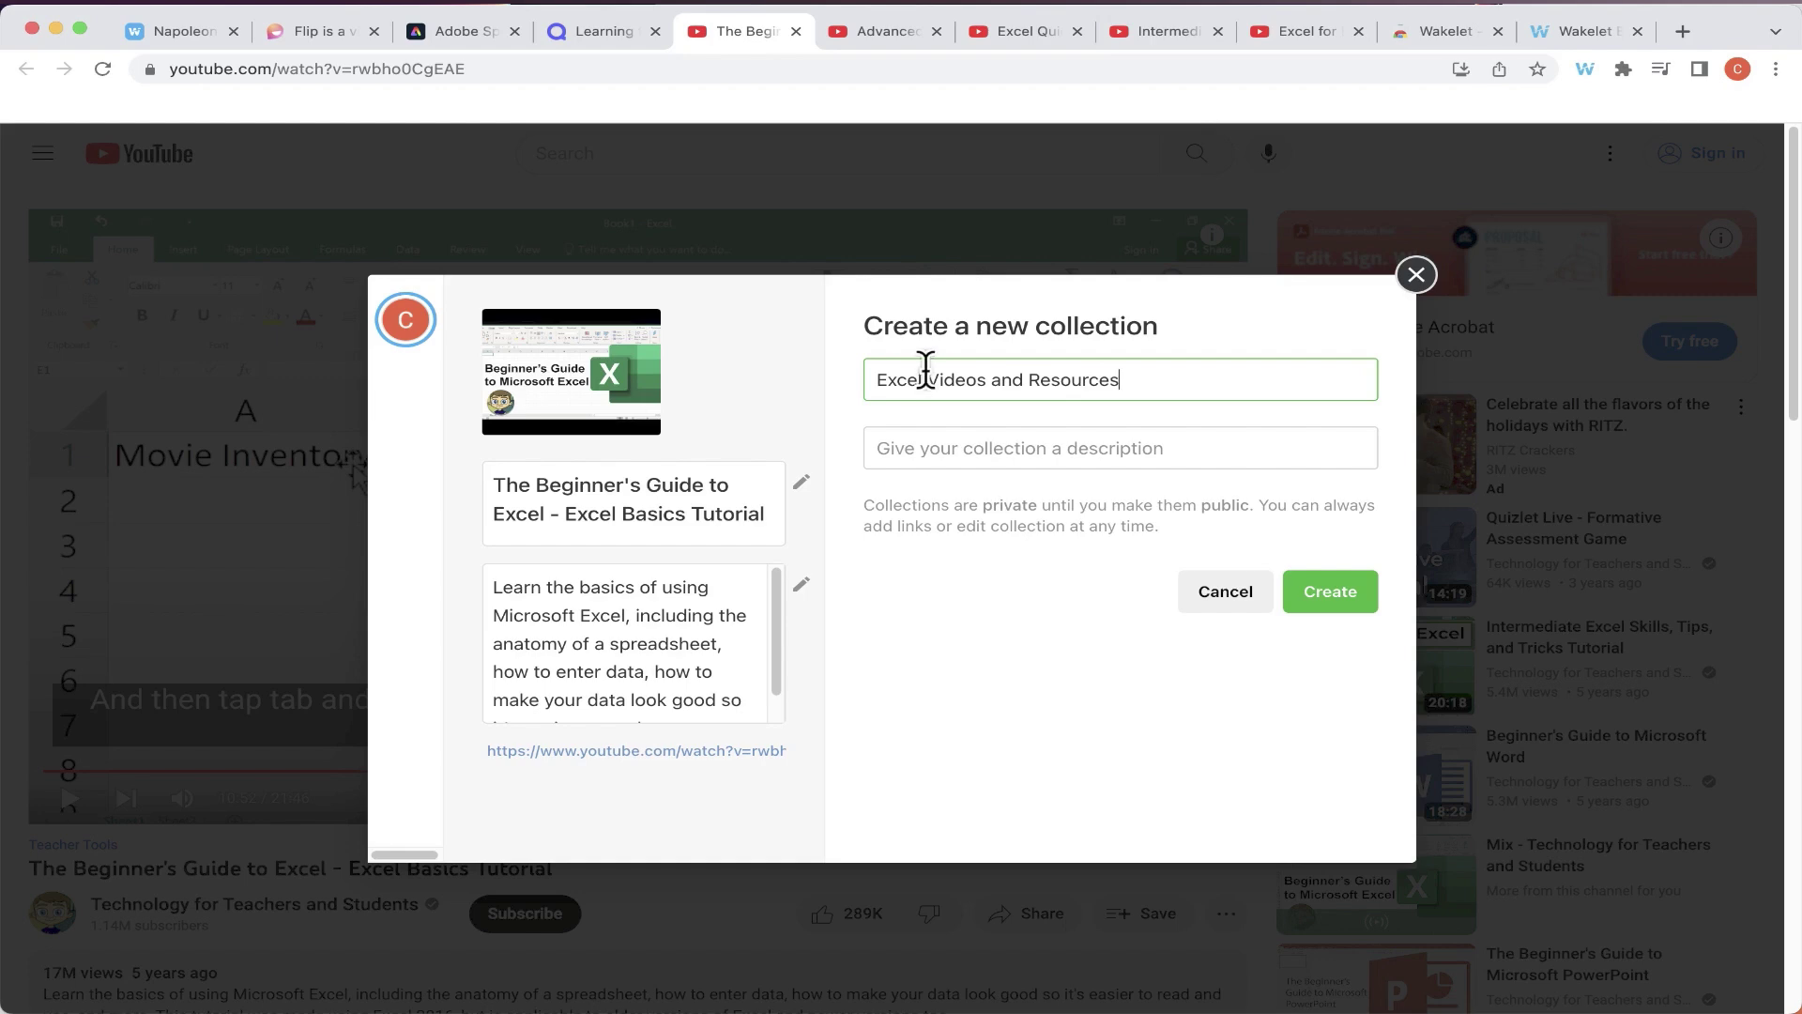
click(992, 450)
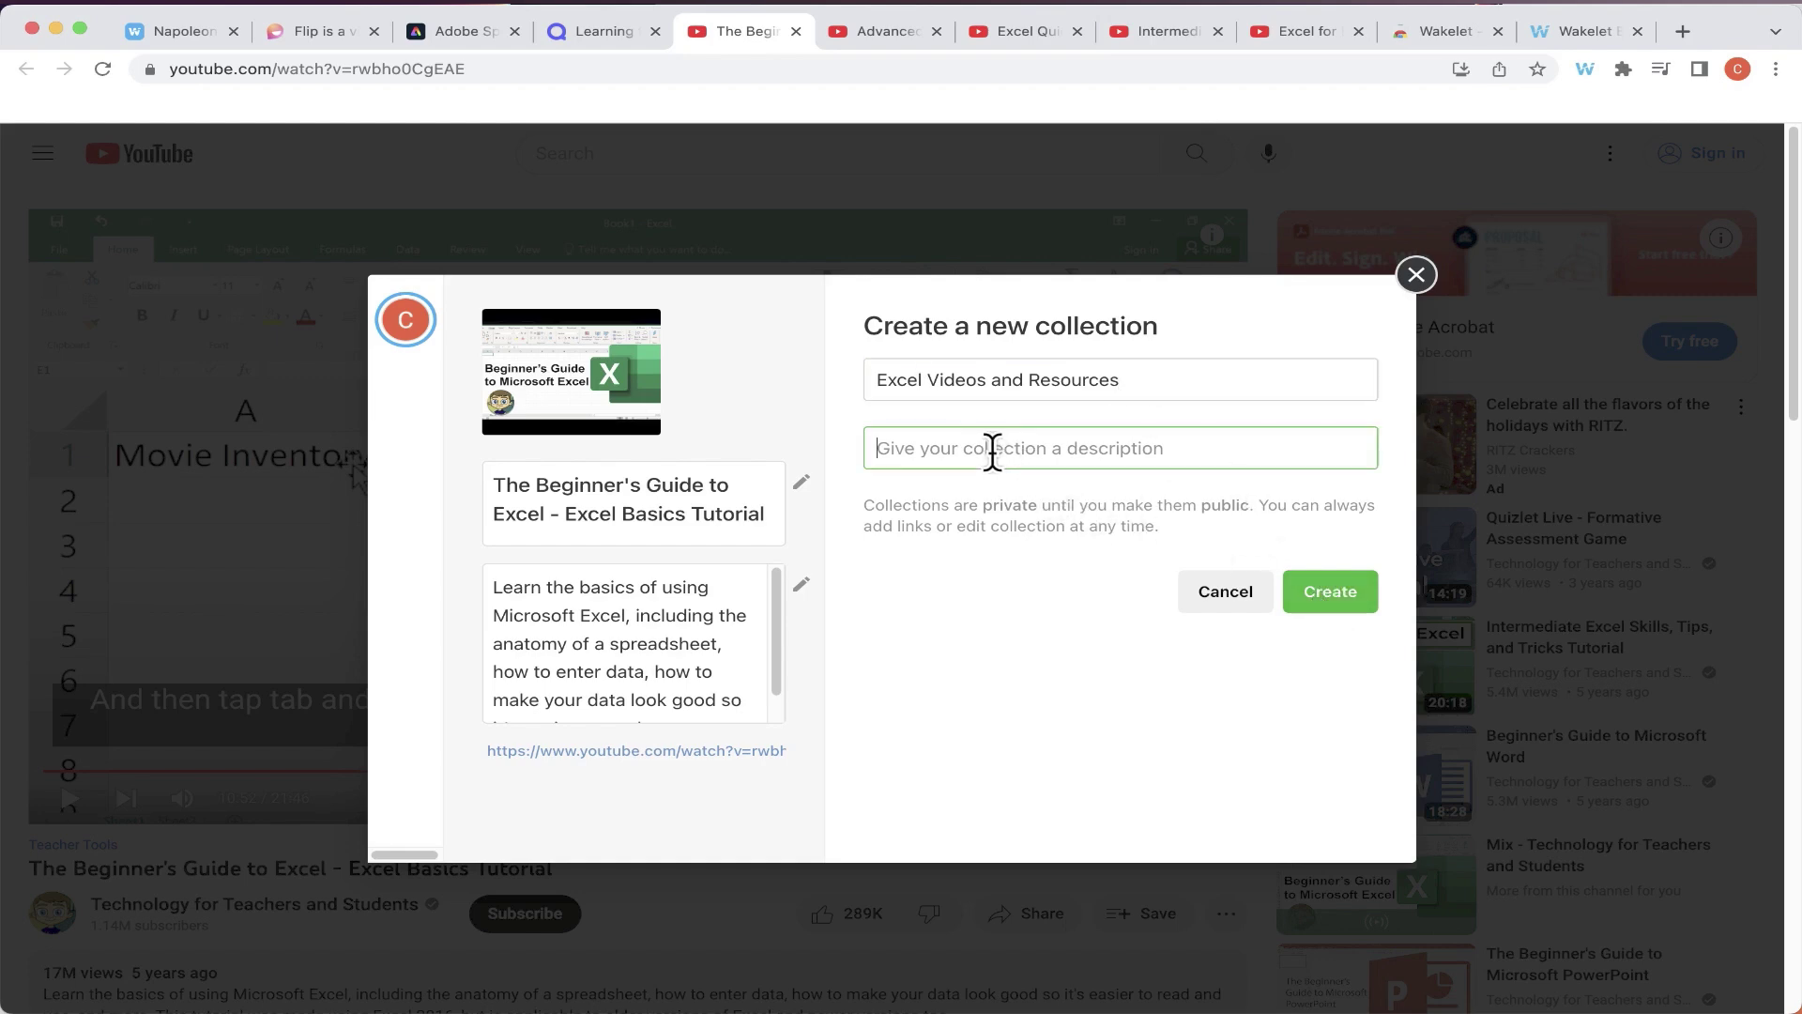
click(1327, 601)
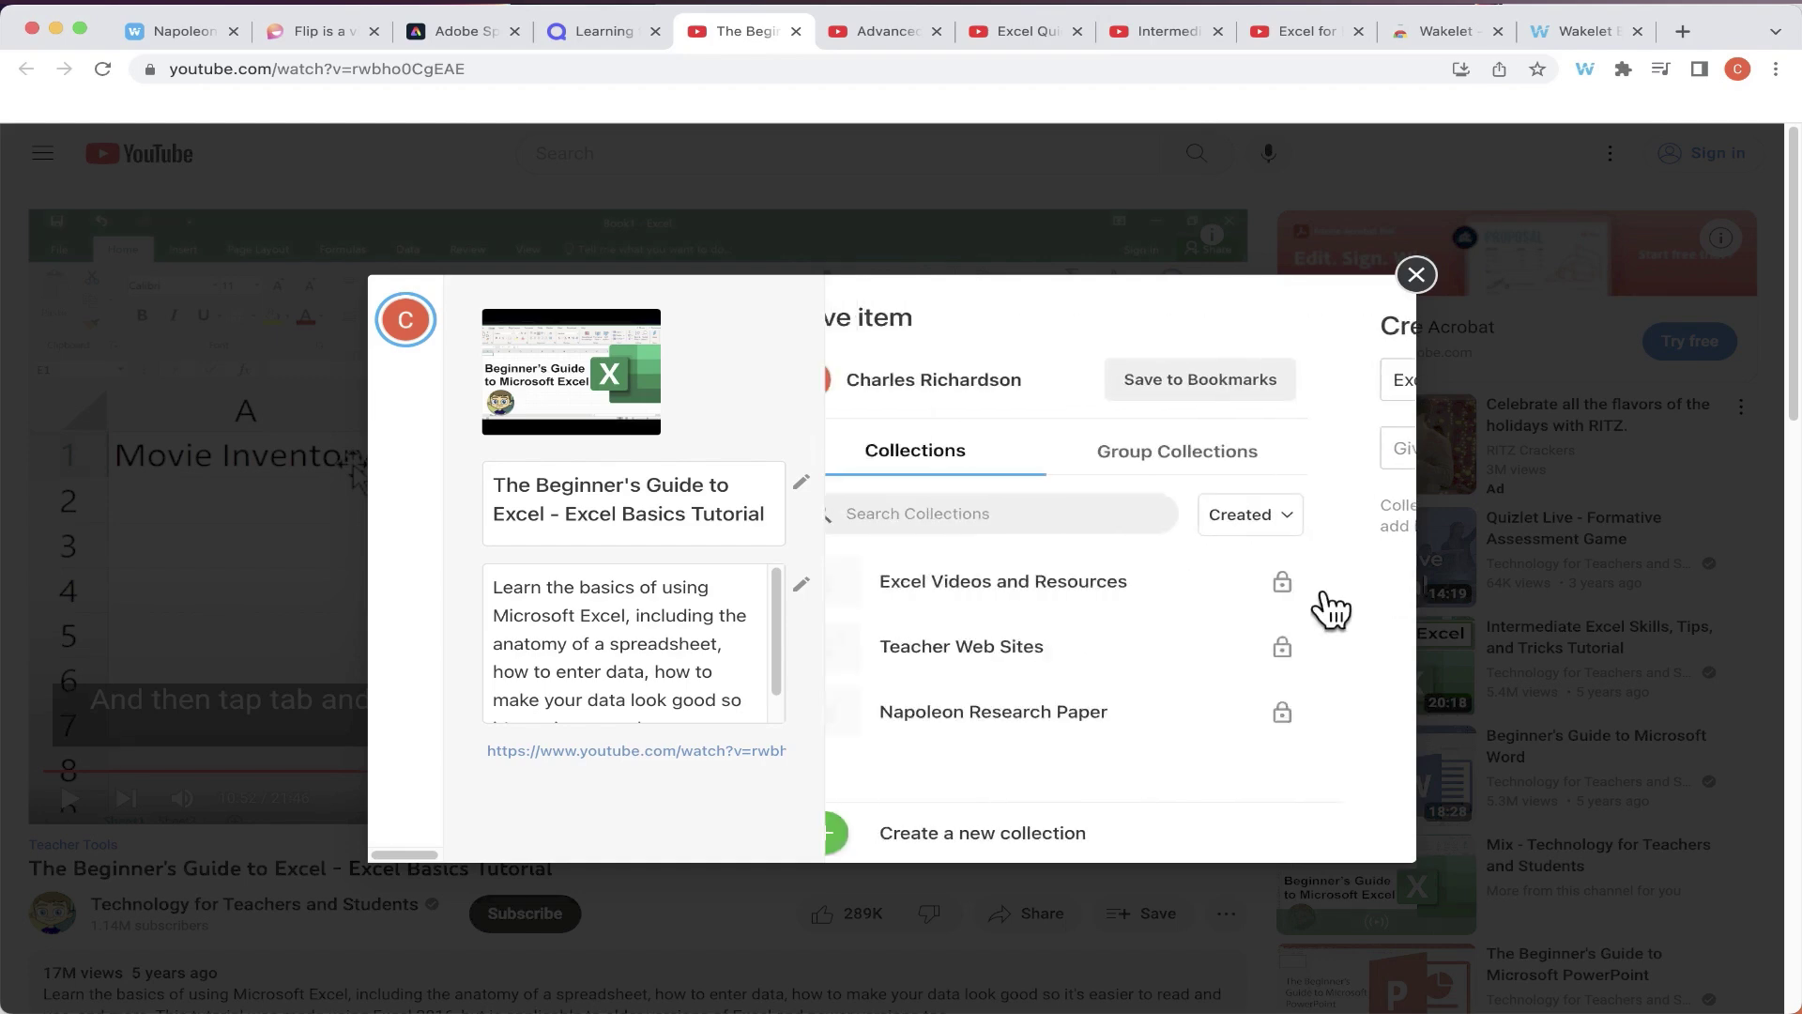
mouse_move(1330, 601)
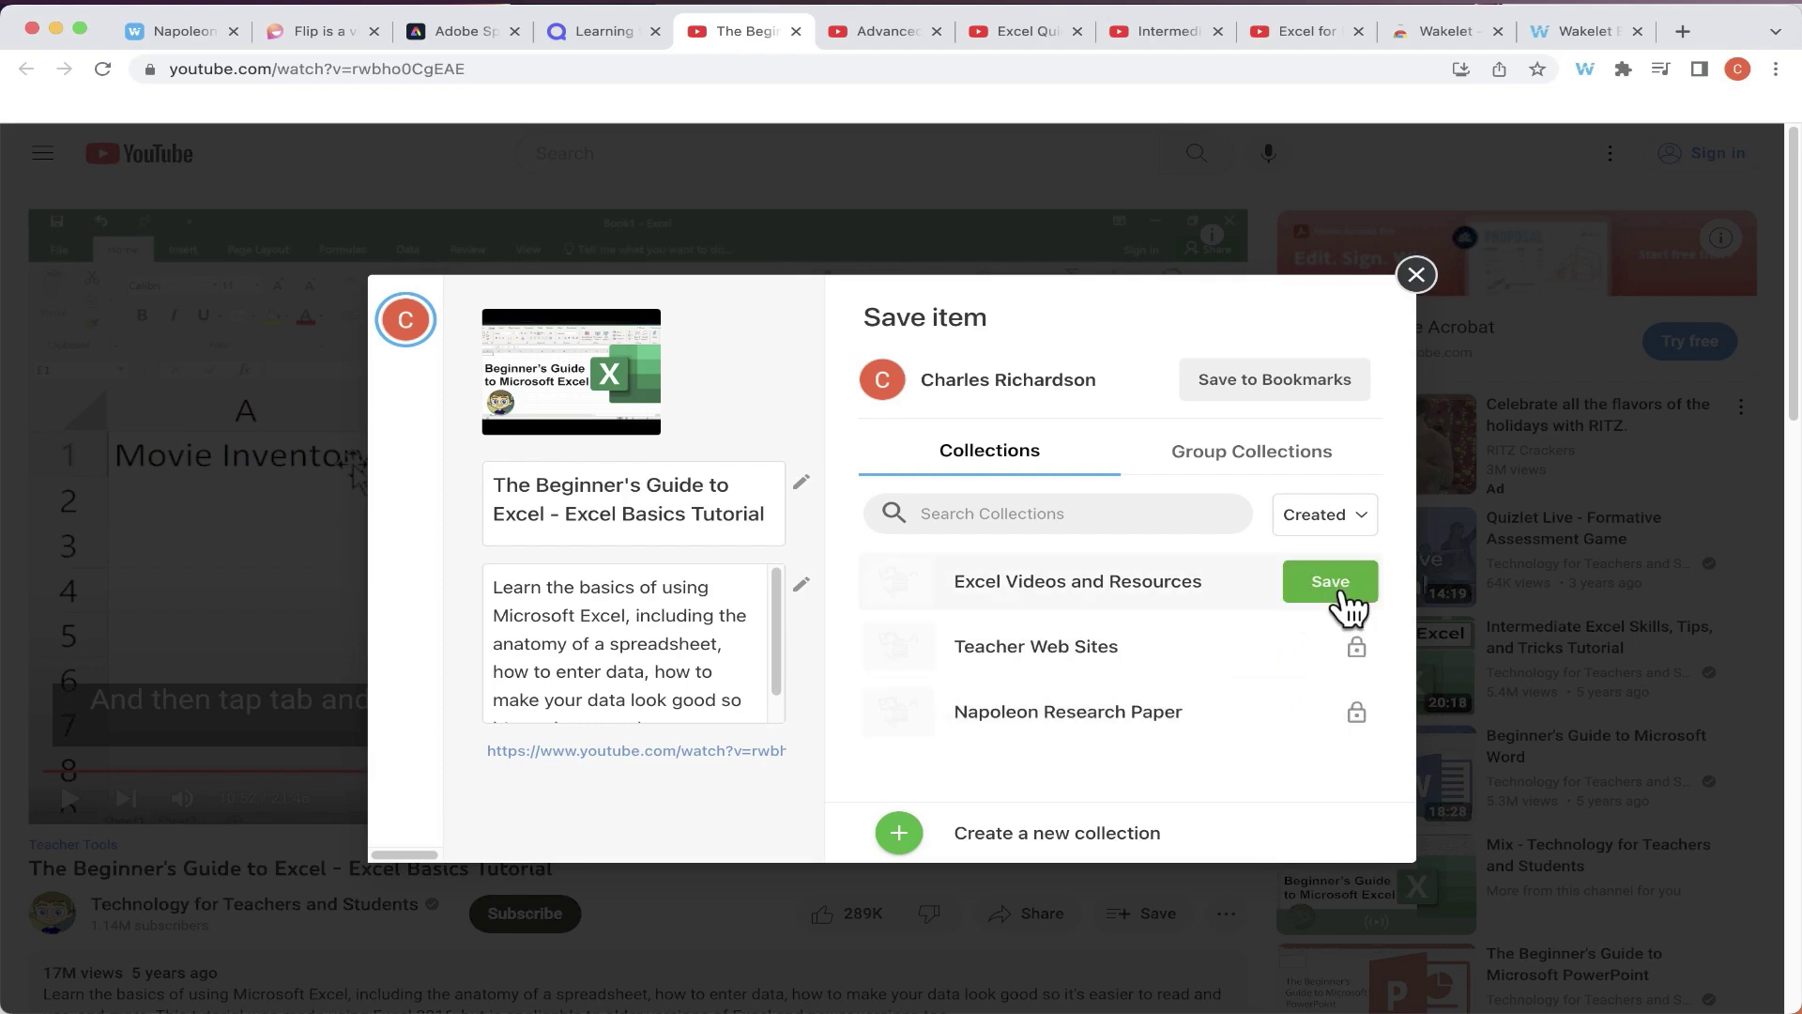
click(1343, 593)
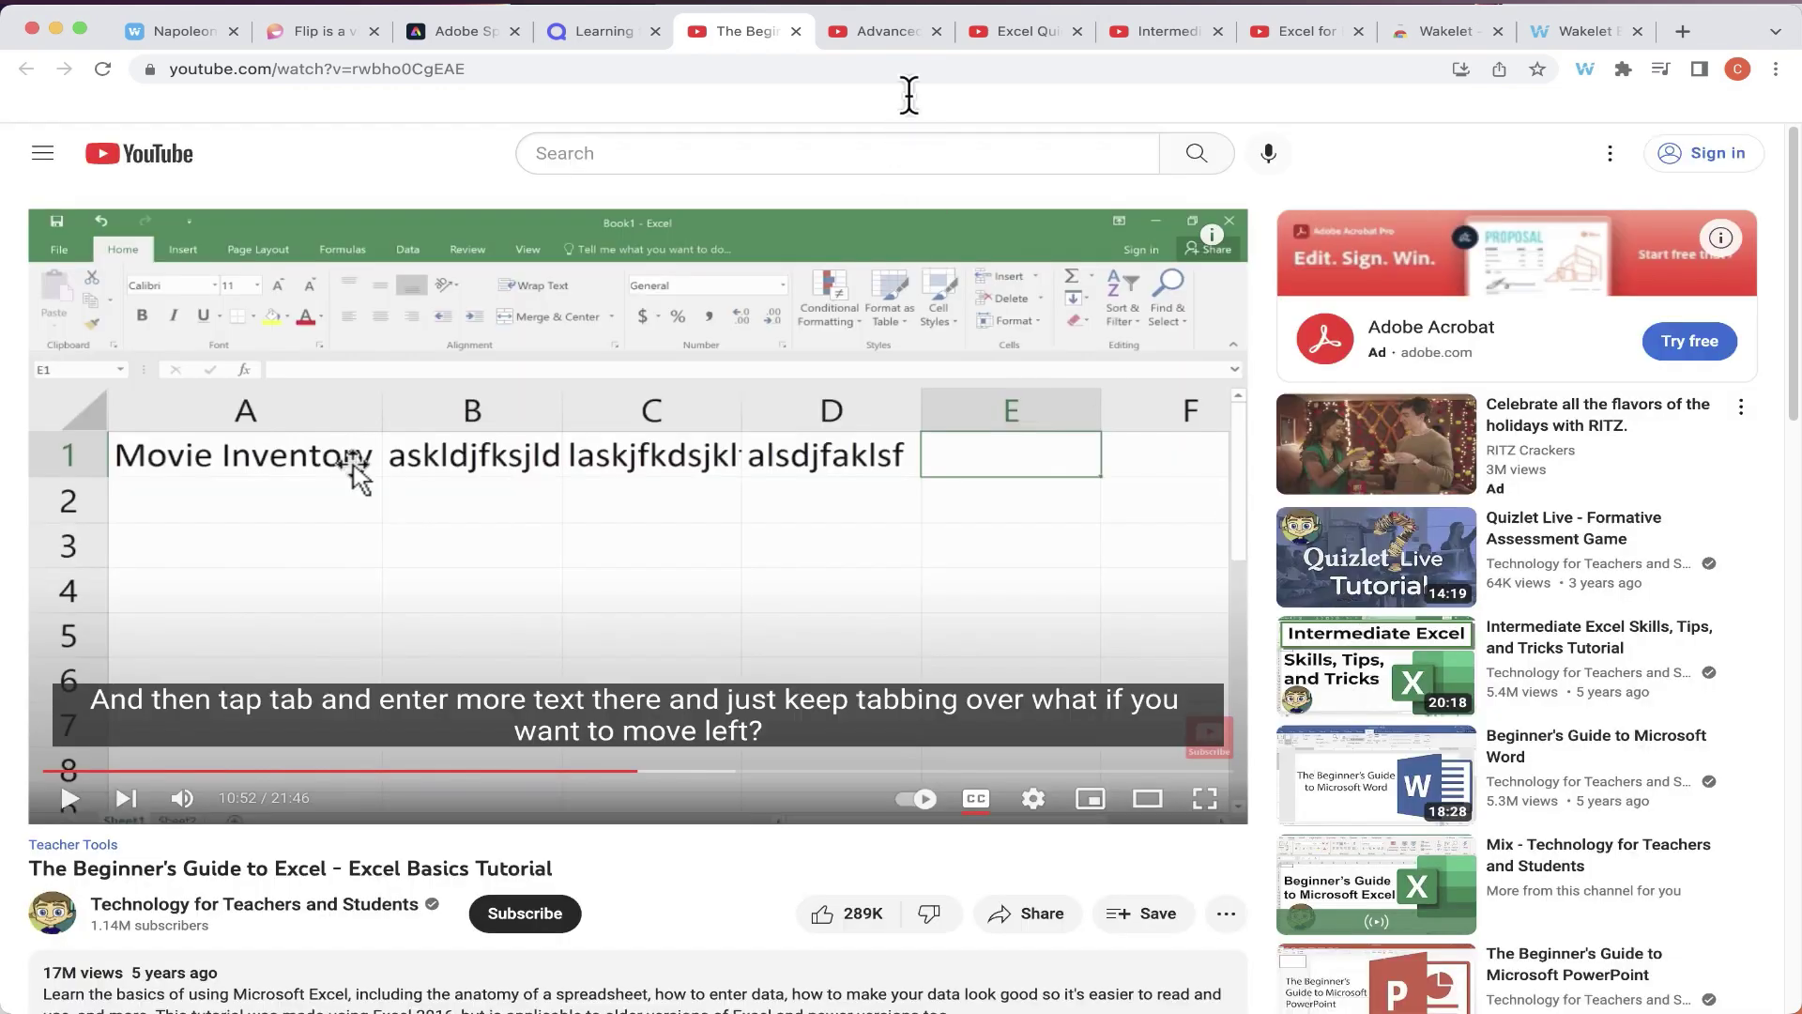
Save the videos "Advanced Excel - Creating Pivot Tables in Excel" and "Excel Quick and Simple Charts Tutorial" to the Excel Videos and Resources collection
key(ctrl+Tab)
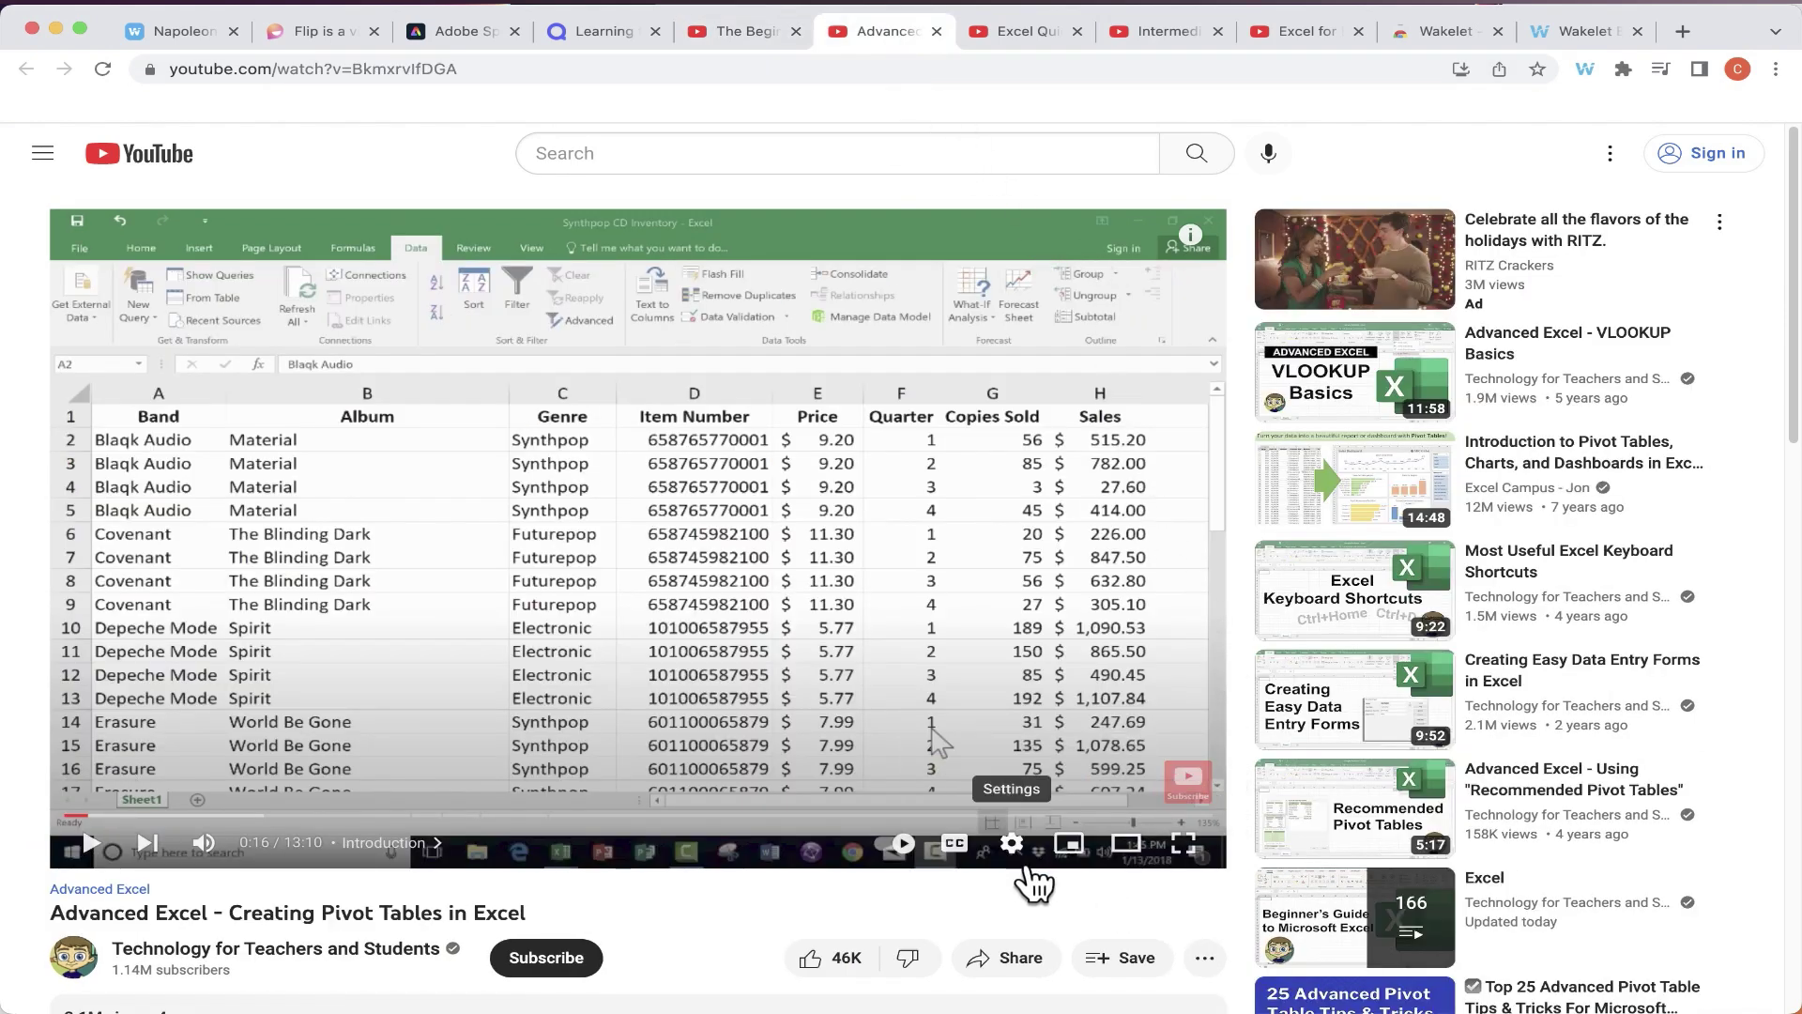
click(1583, 69)
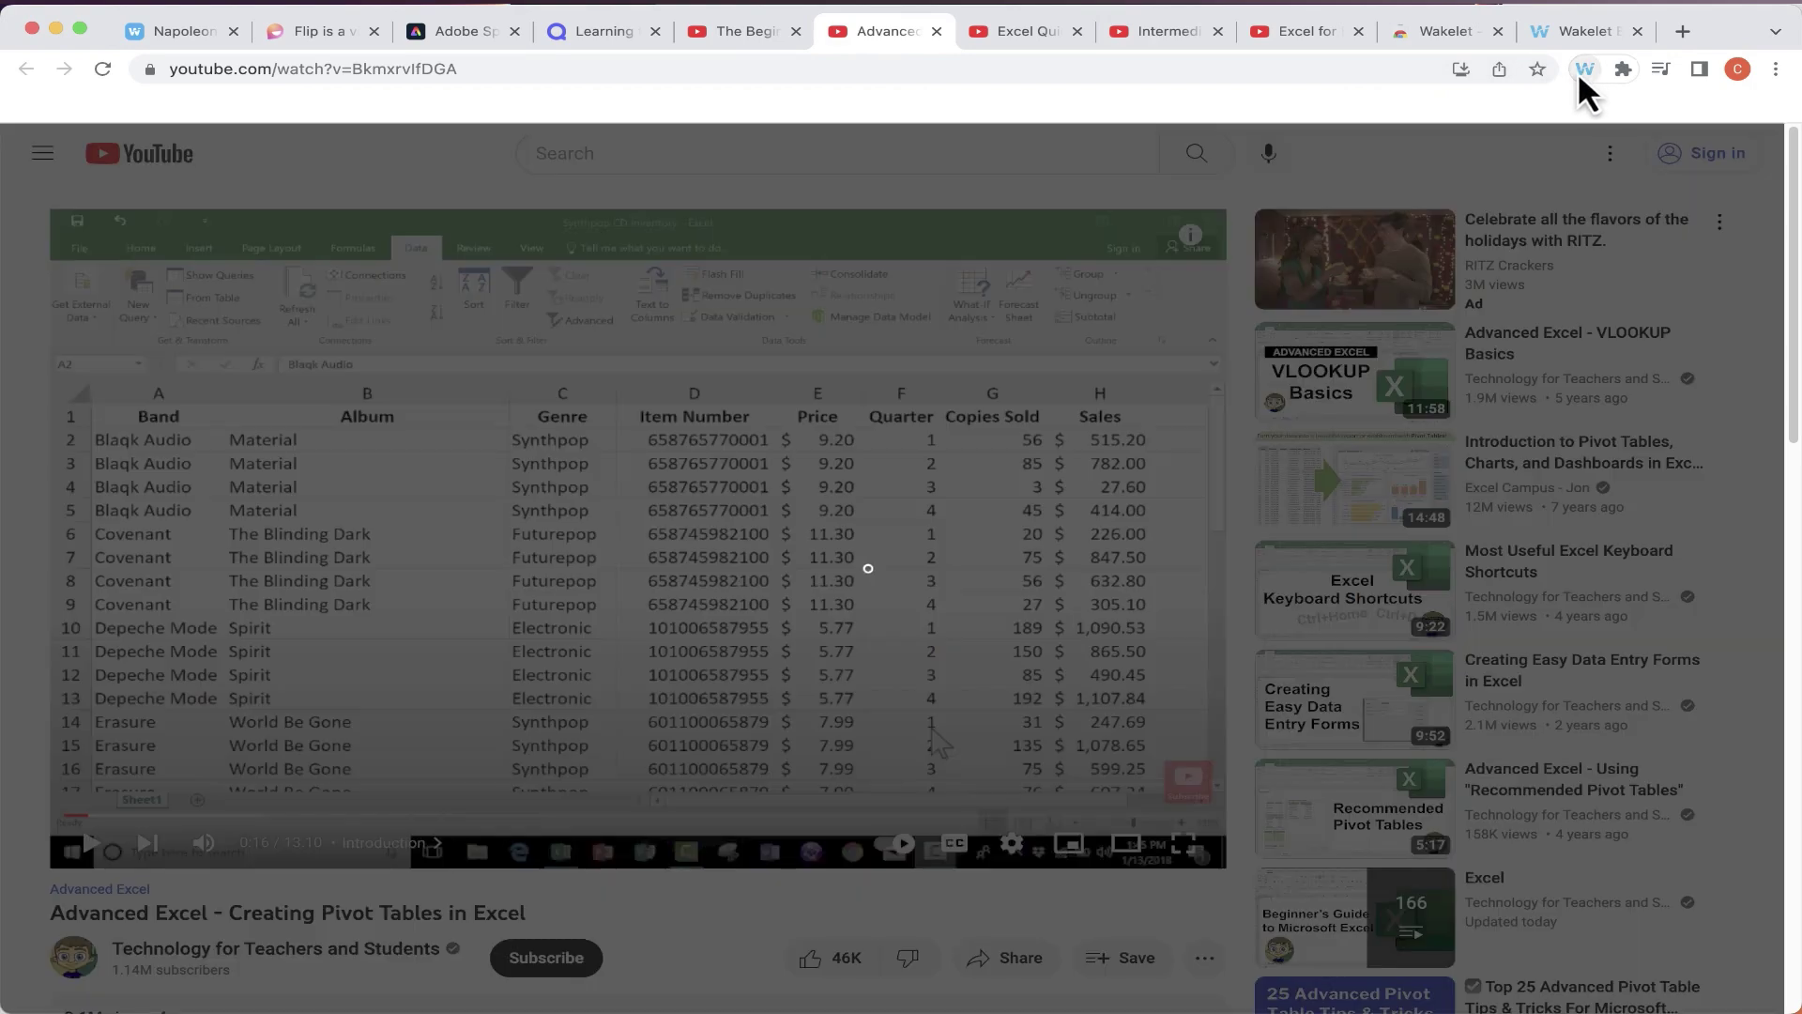
click(1337, 583)
click(1023, 39)
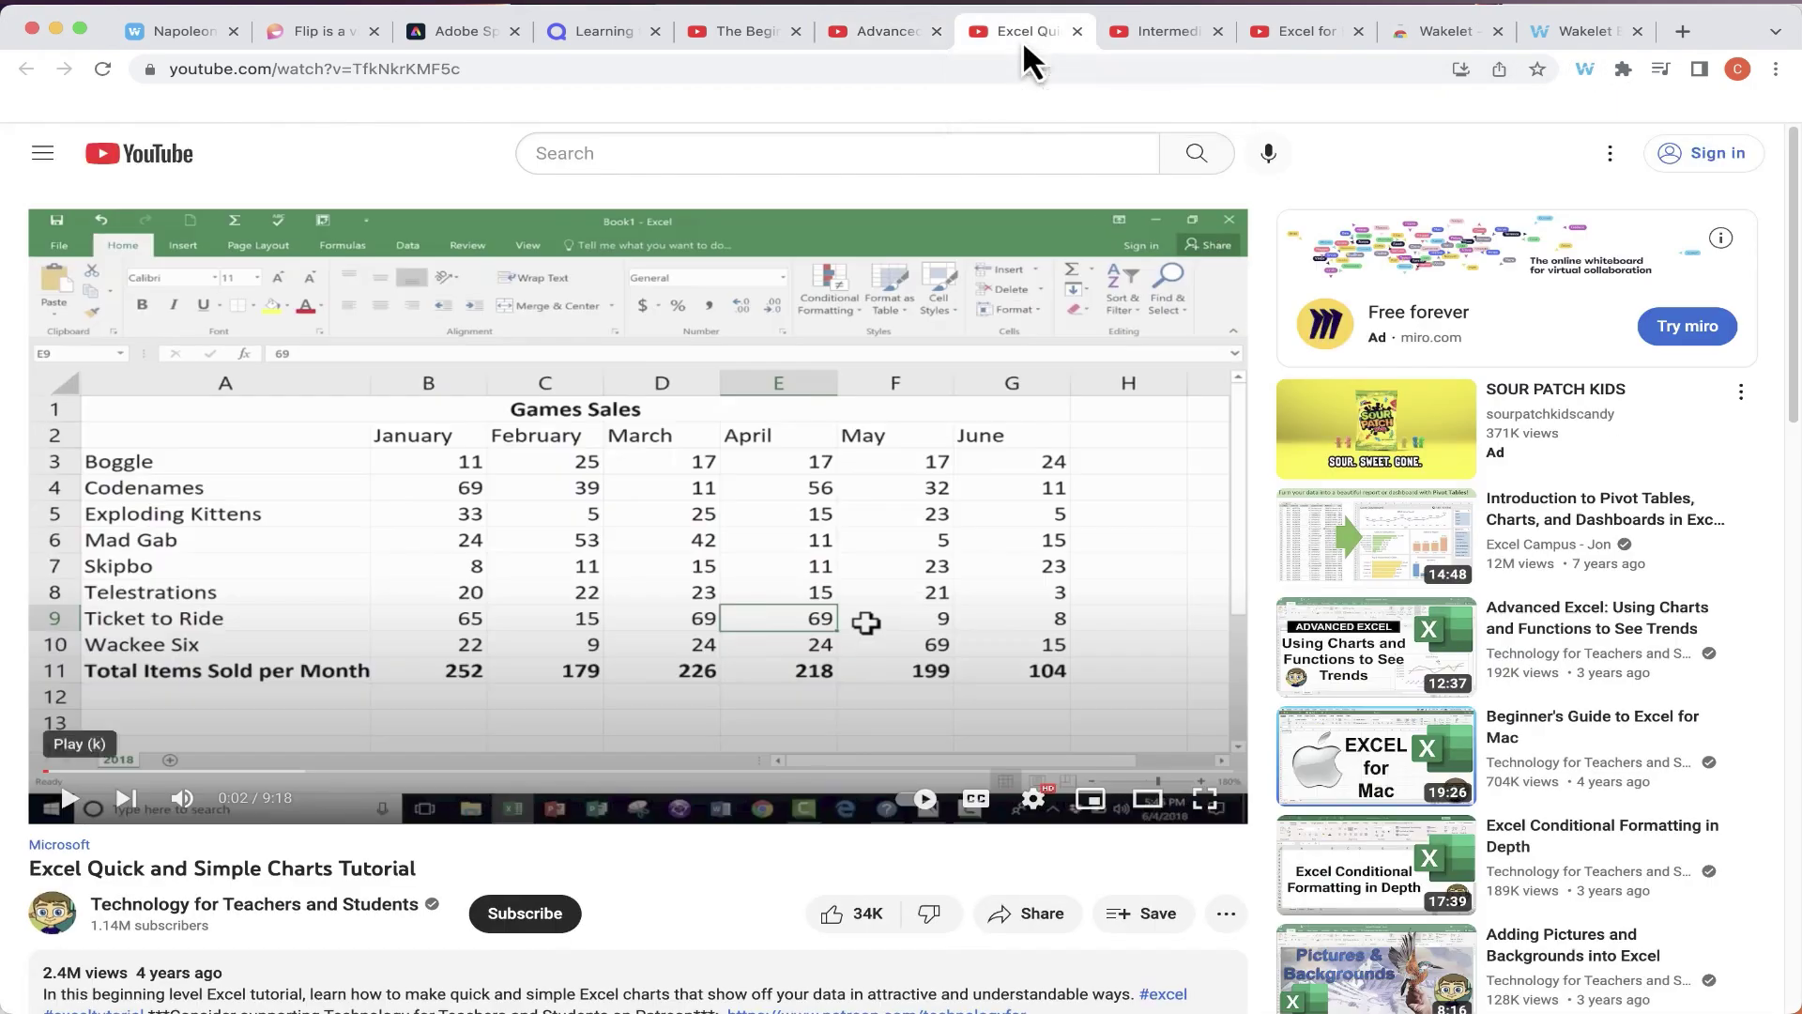
click(1581, 67)
click(1354, 586)
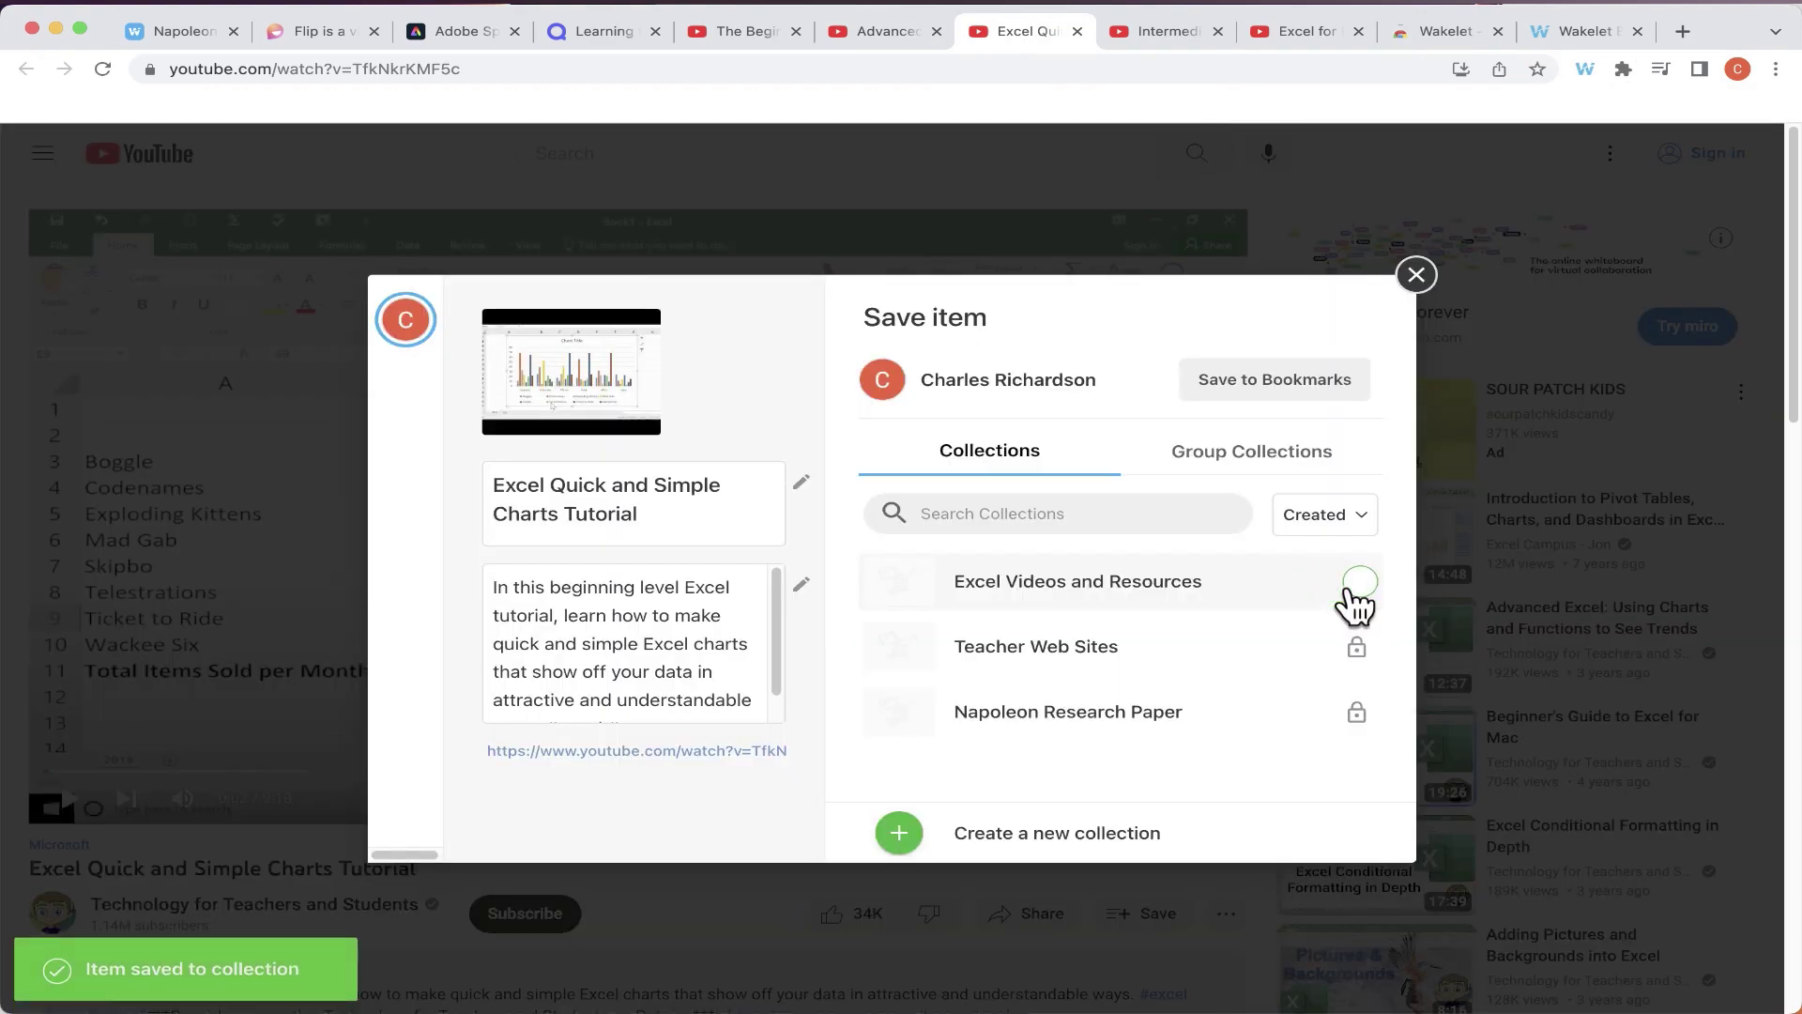
Save the videos "Intermediate Excel Skills, Tips, and Tricks Tutorial" and "Excel for Beginners - The Complete Course" to the Excel Videos and Resources collection
click(1174, 38)
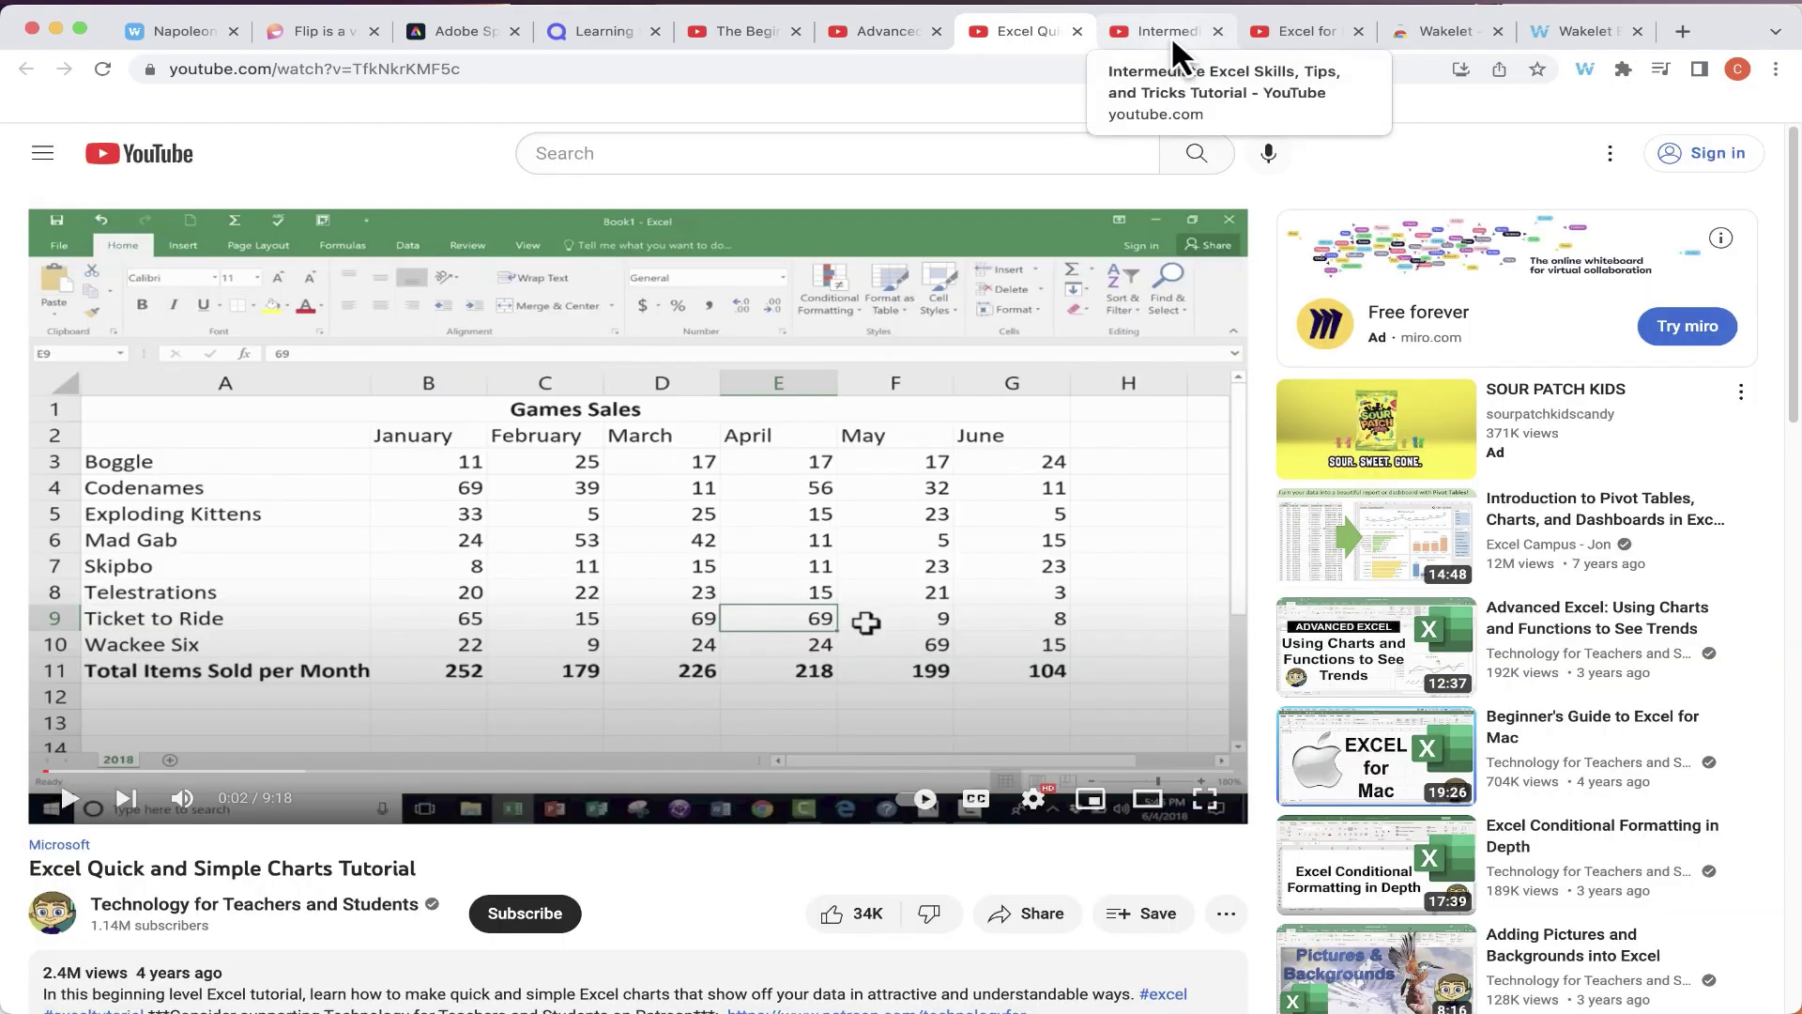
click(1584, 69)
key(ctrl+Tab)
click(1585, 69)
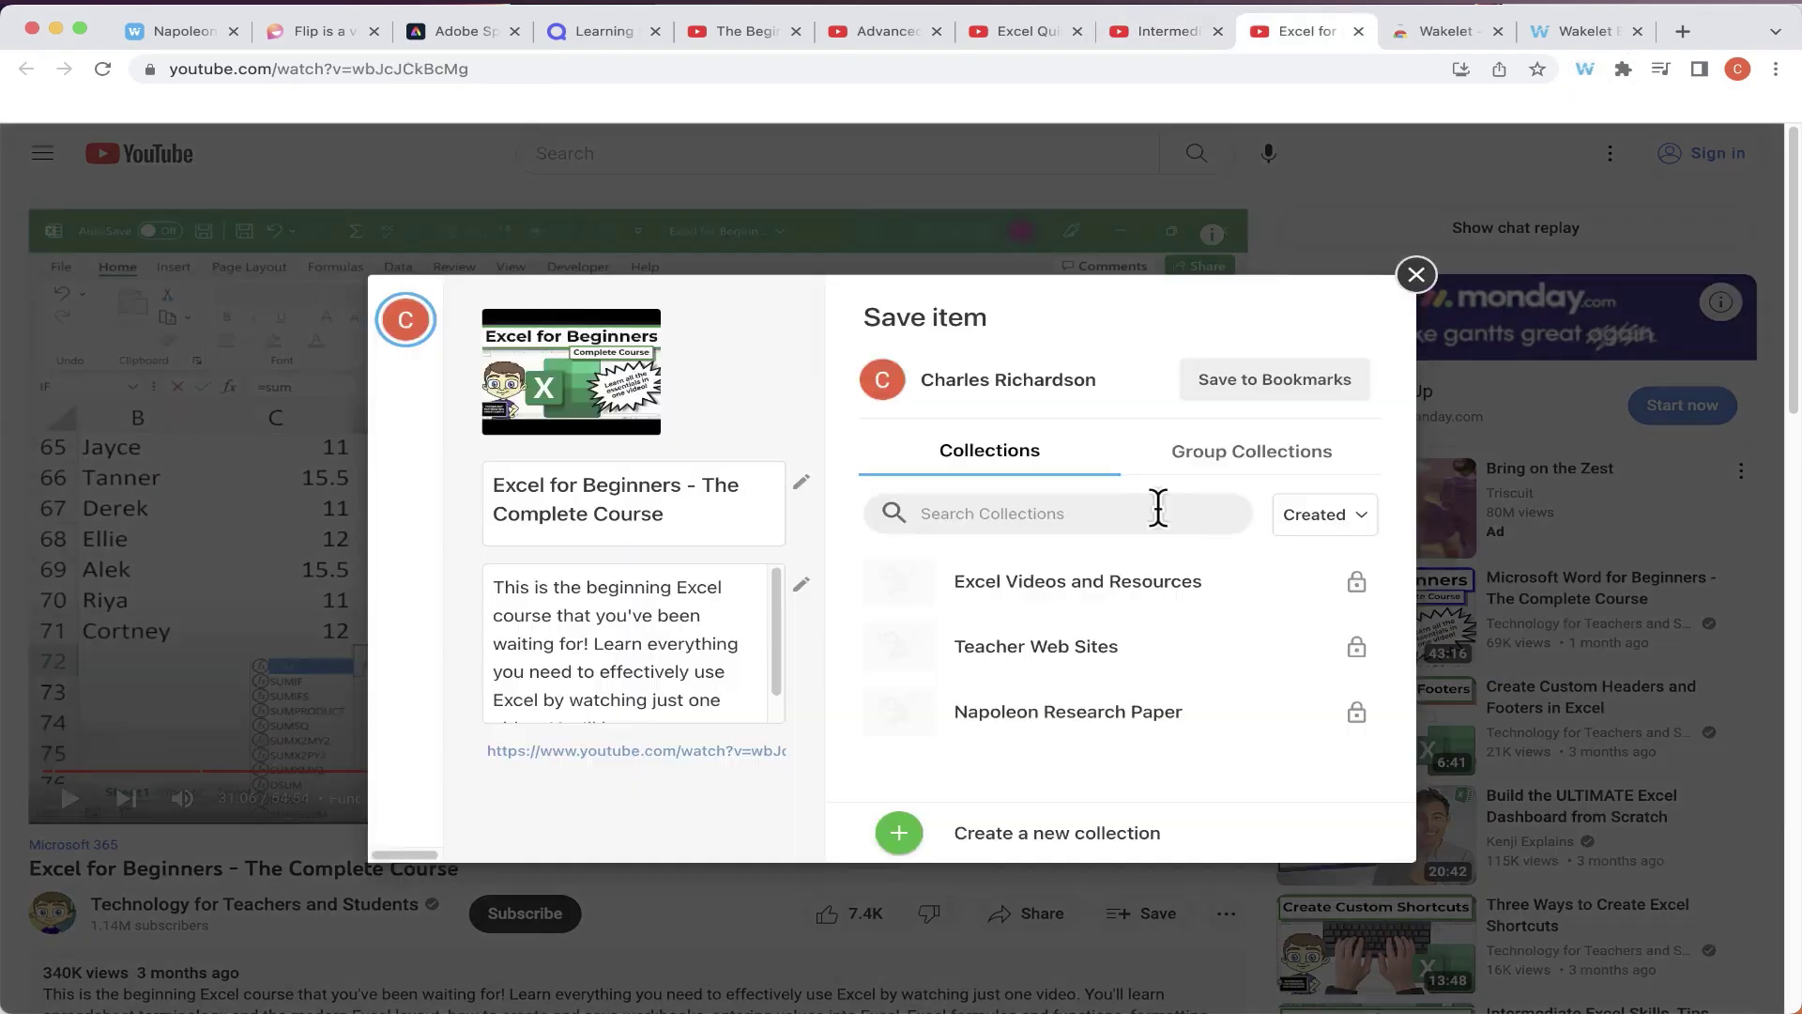
mouse_move(1268, 603)
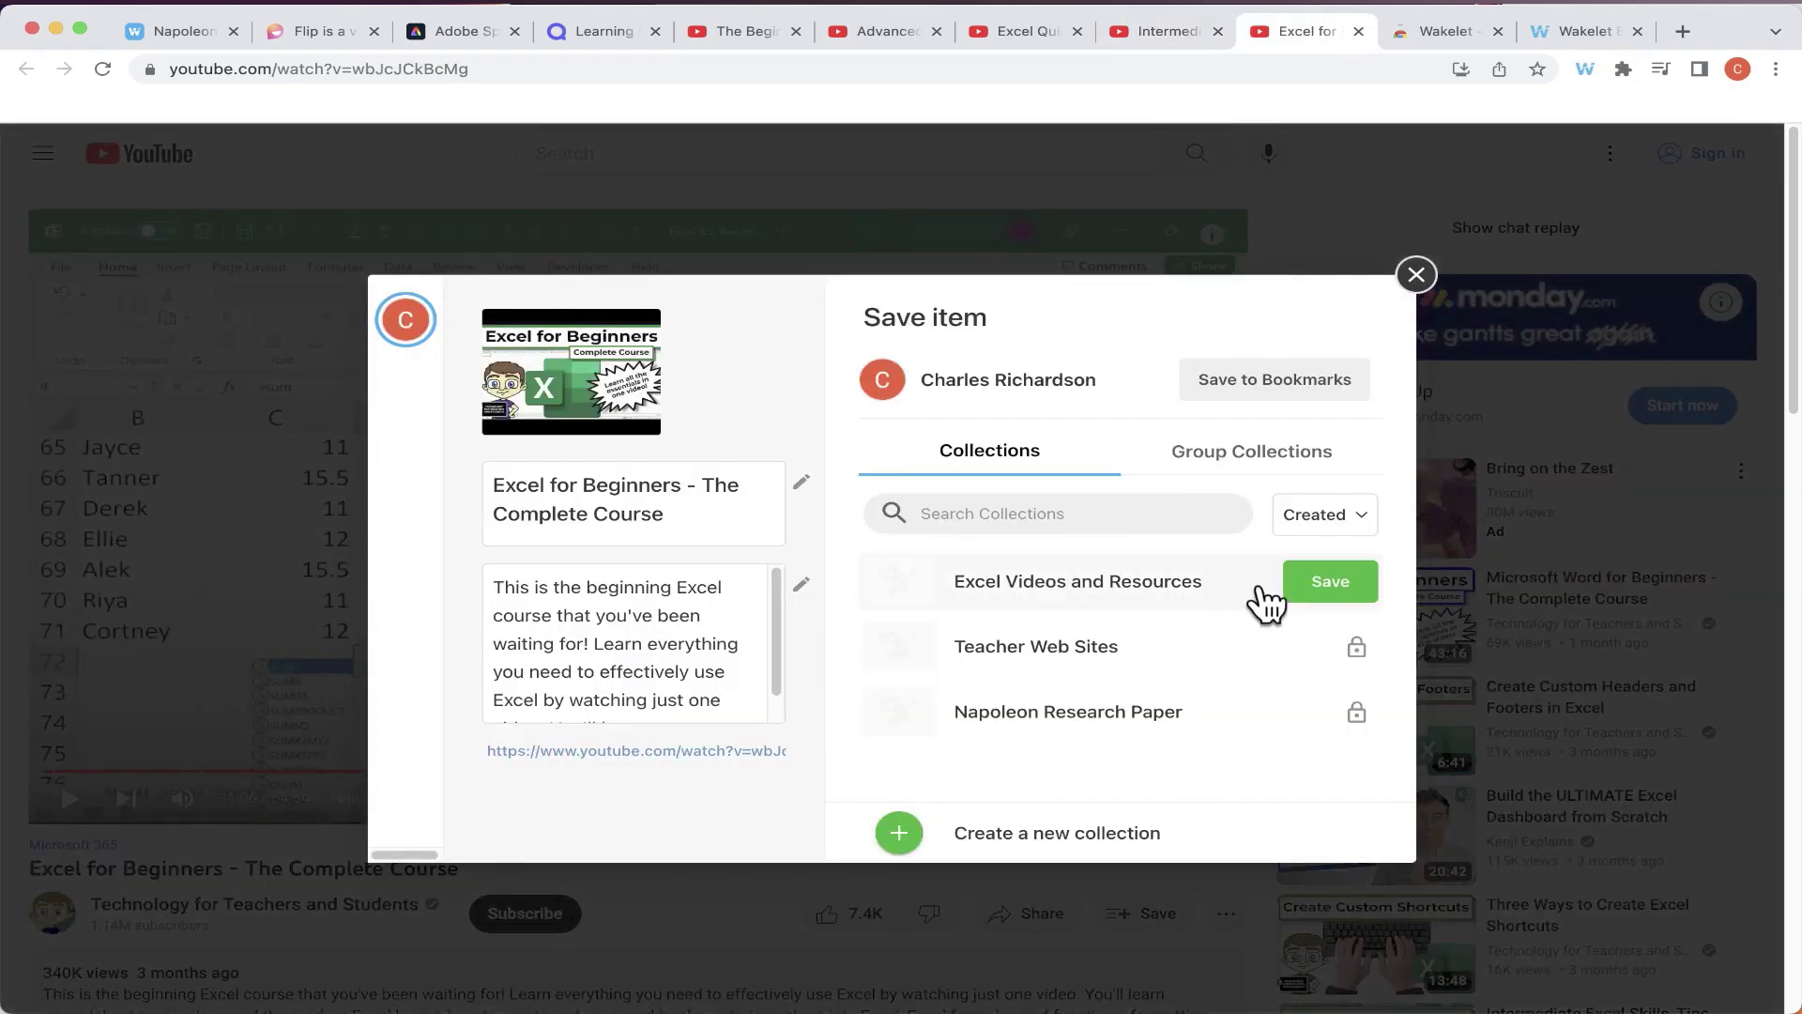
click(1331, 585)
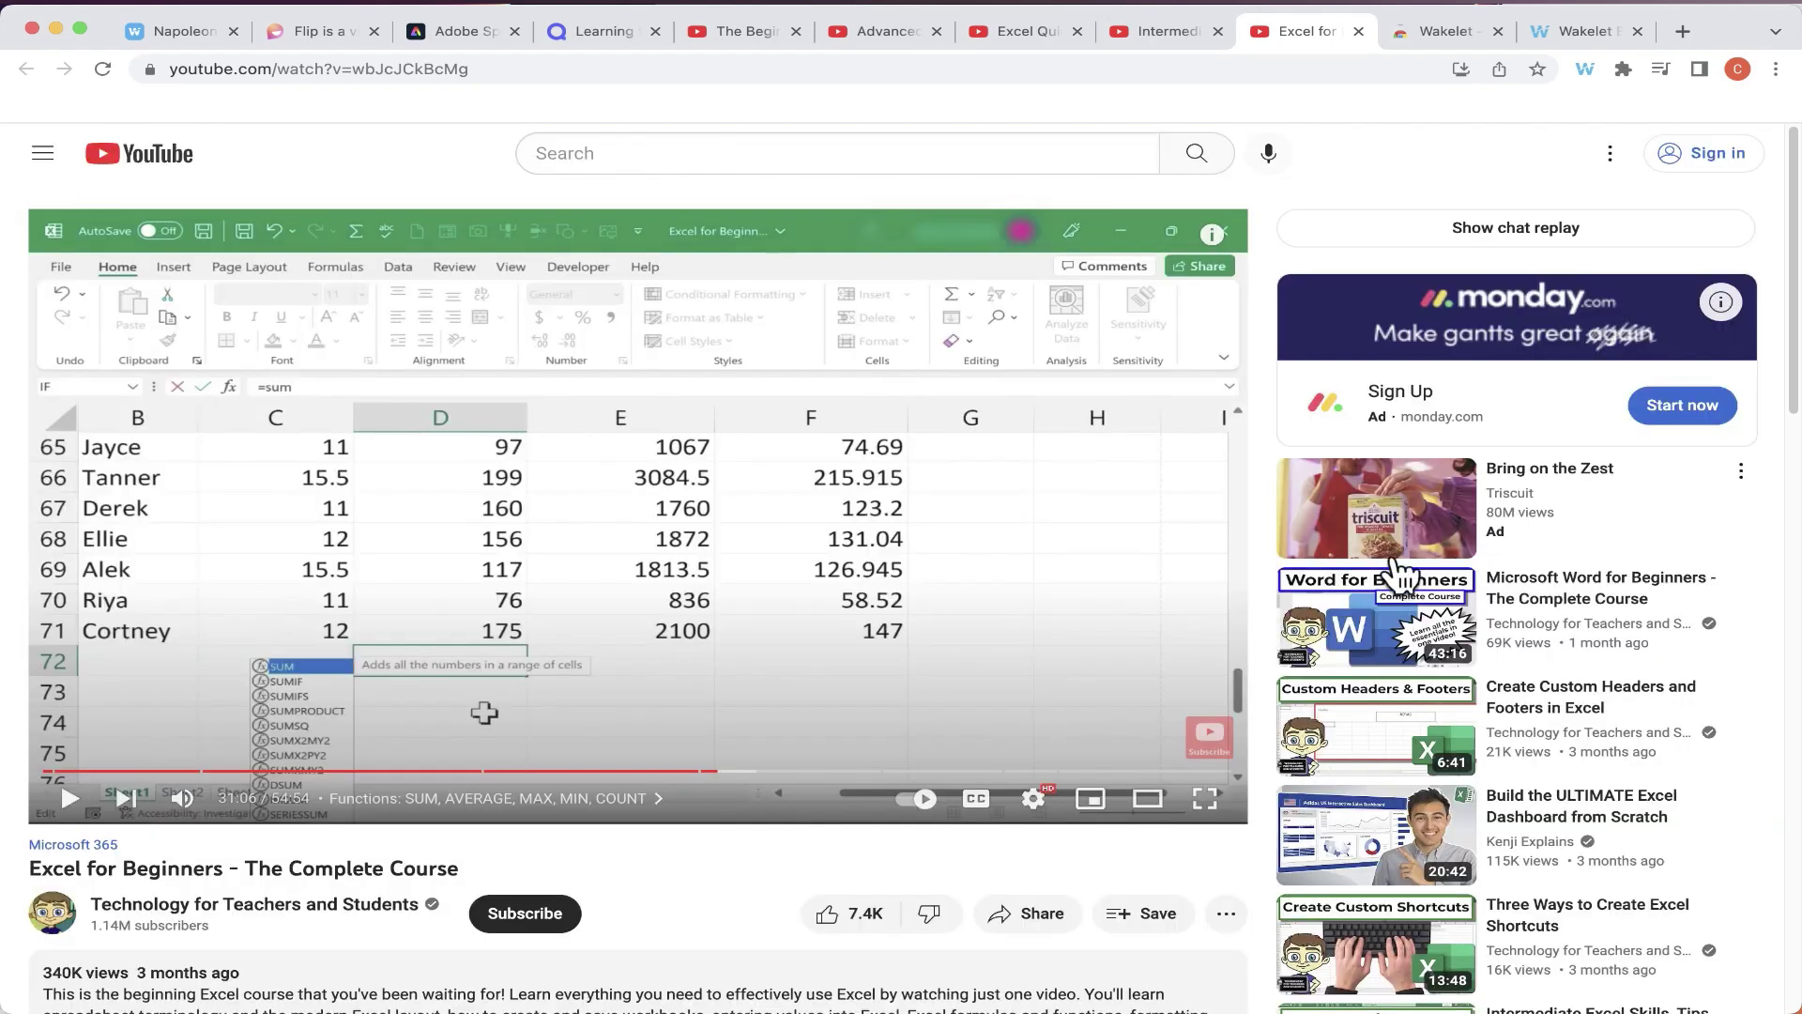
Return to Wakelet, open the Excel Videos and Resources collection and review its saved videos
key(super+1)
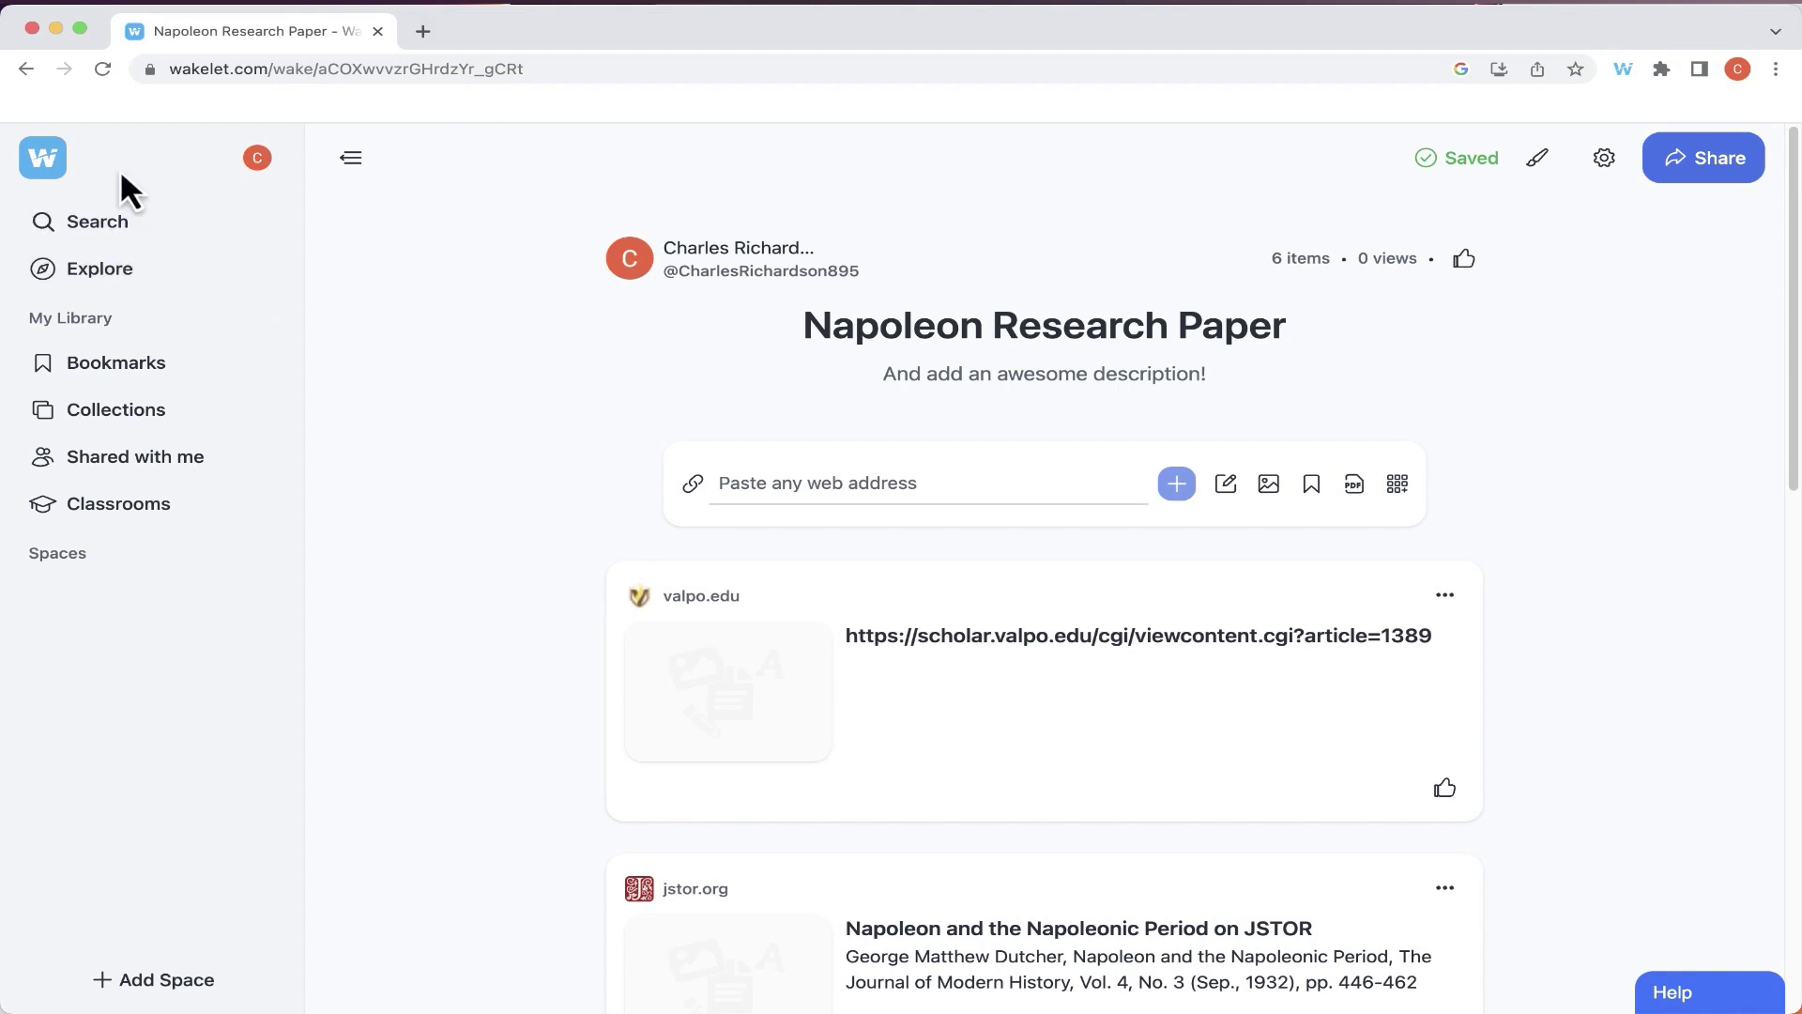
click(87, 415)
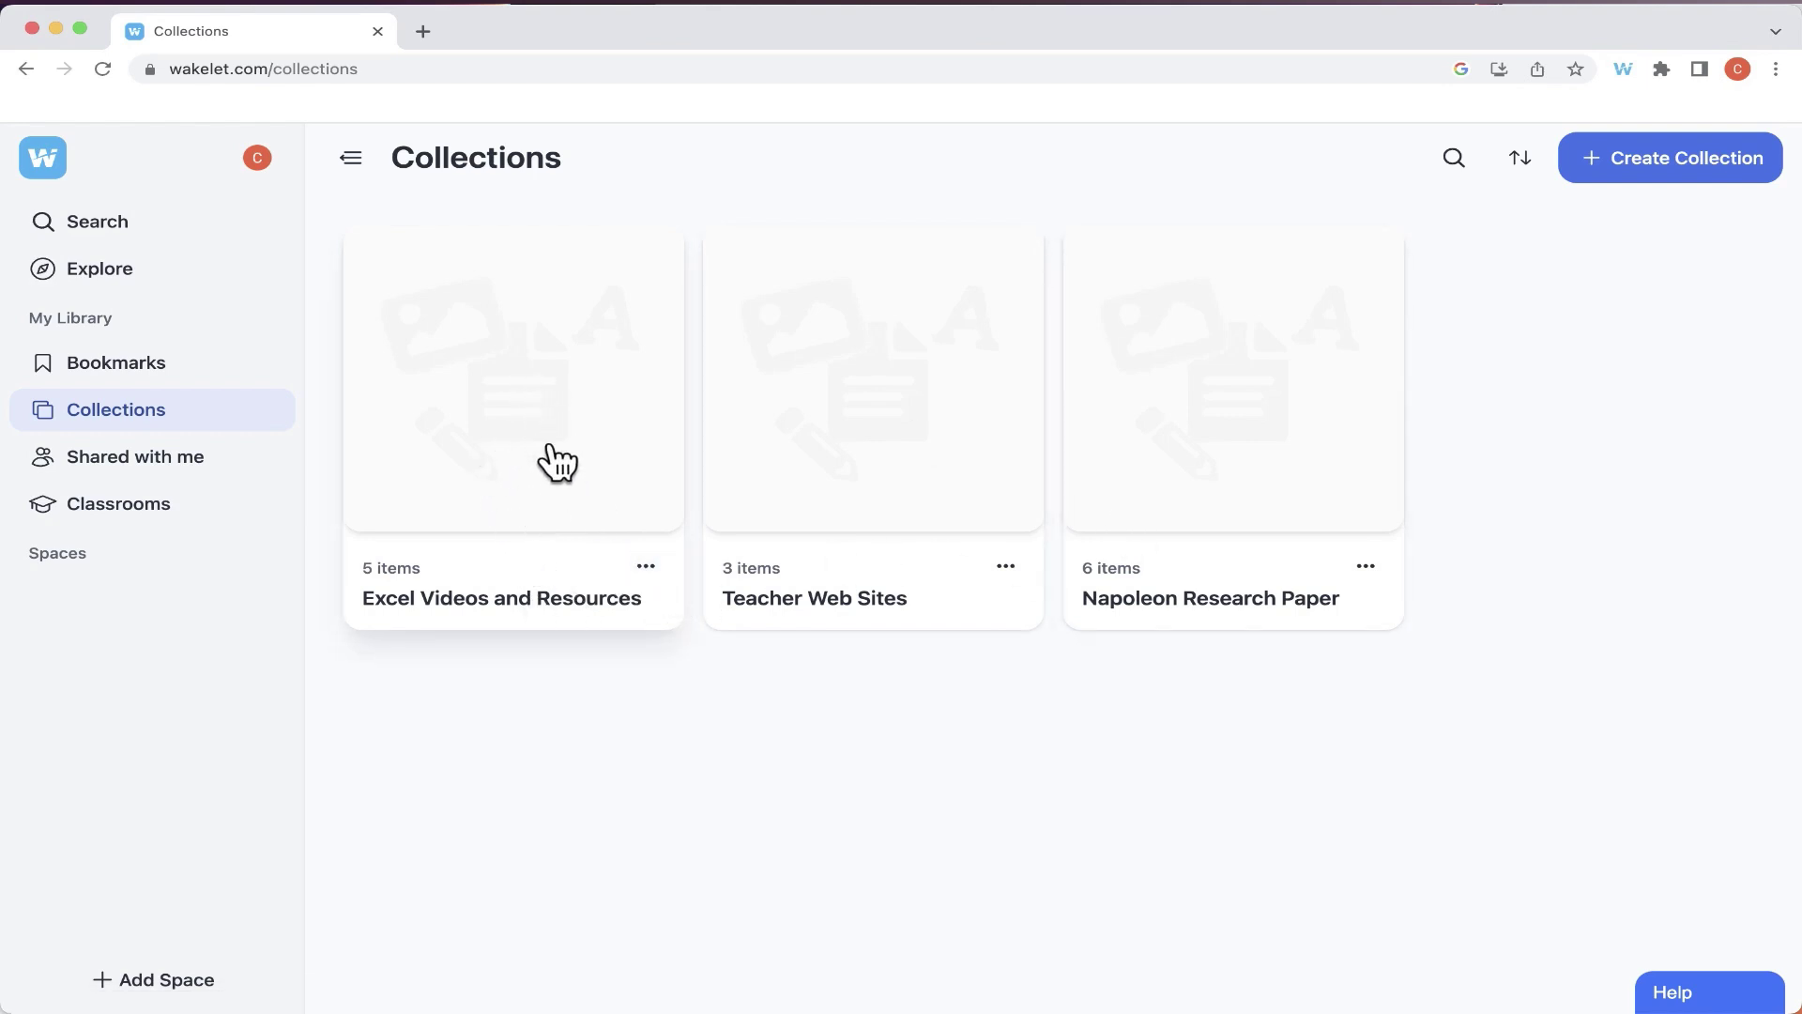
click(528, 498)
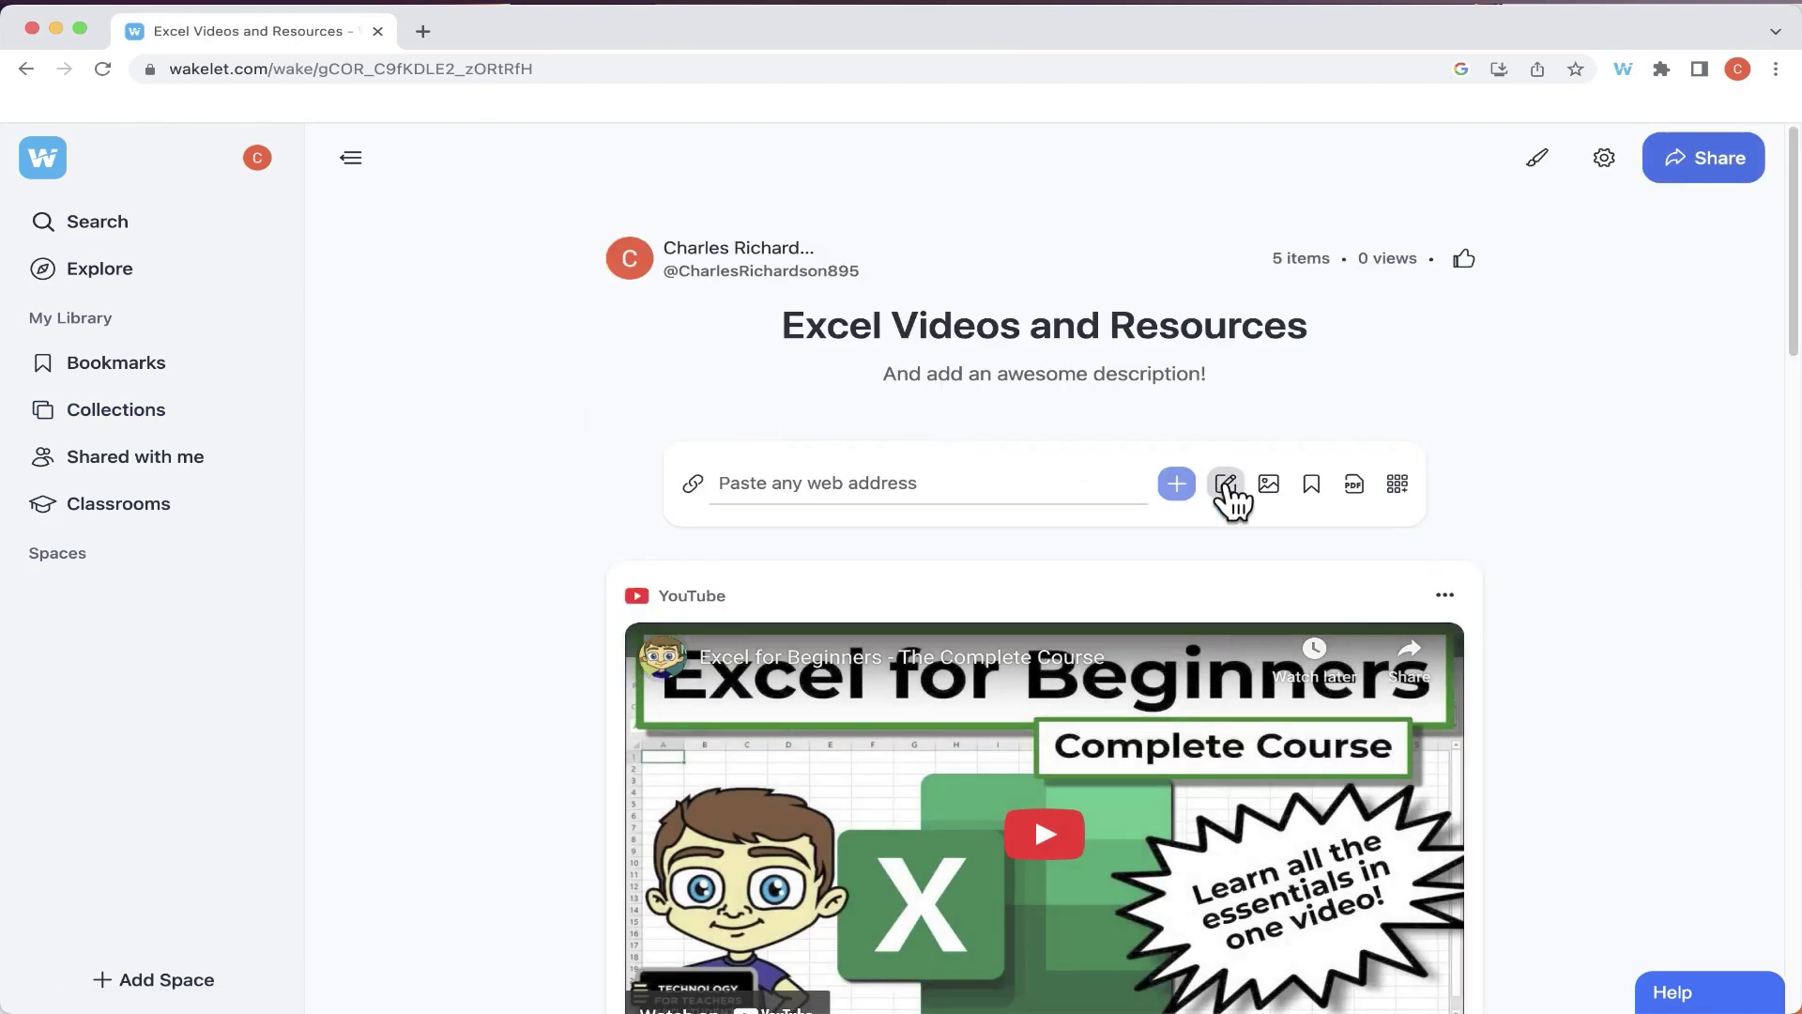
scroll(1381, 416, down, 10)
scroll(1382, 416, up, 10)
Search Unsplash for "Excel" and set the Excel logo photo on a green background as the collection's cover image
click(1538, 161)
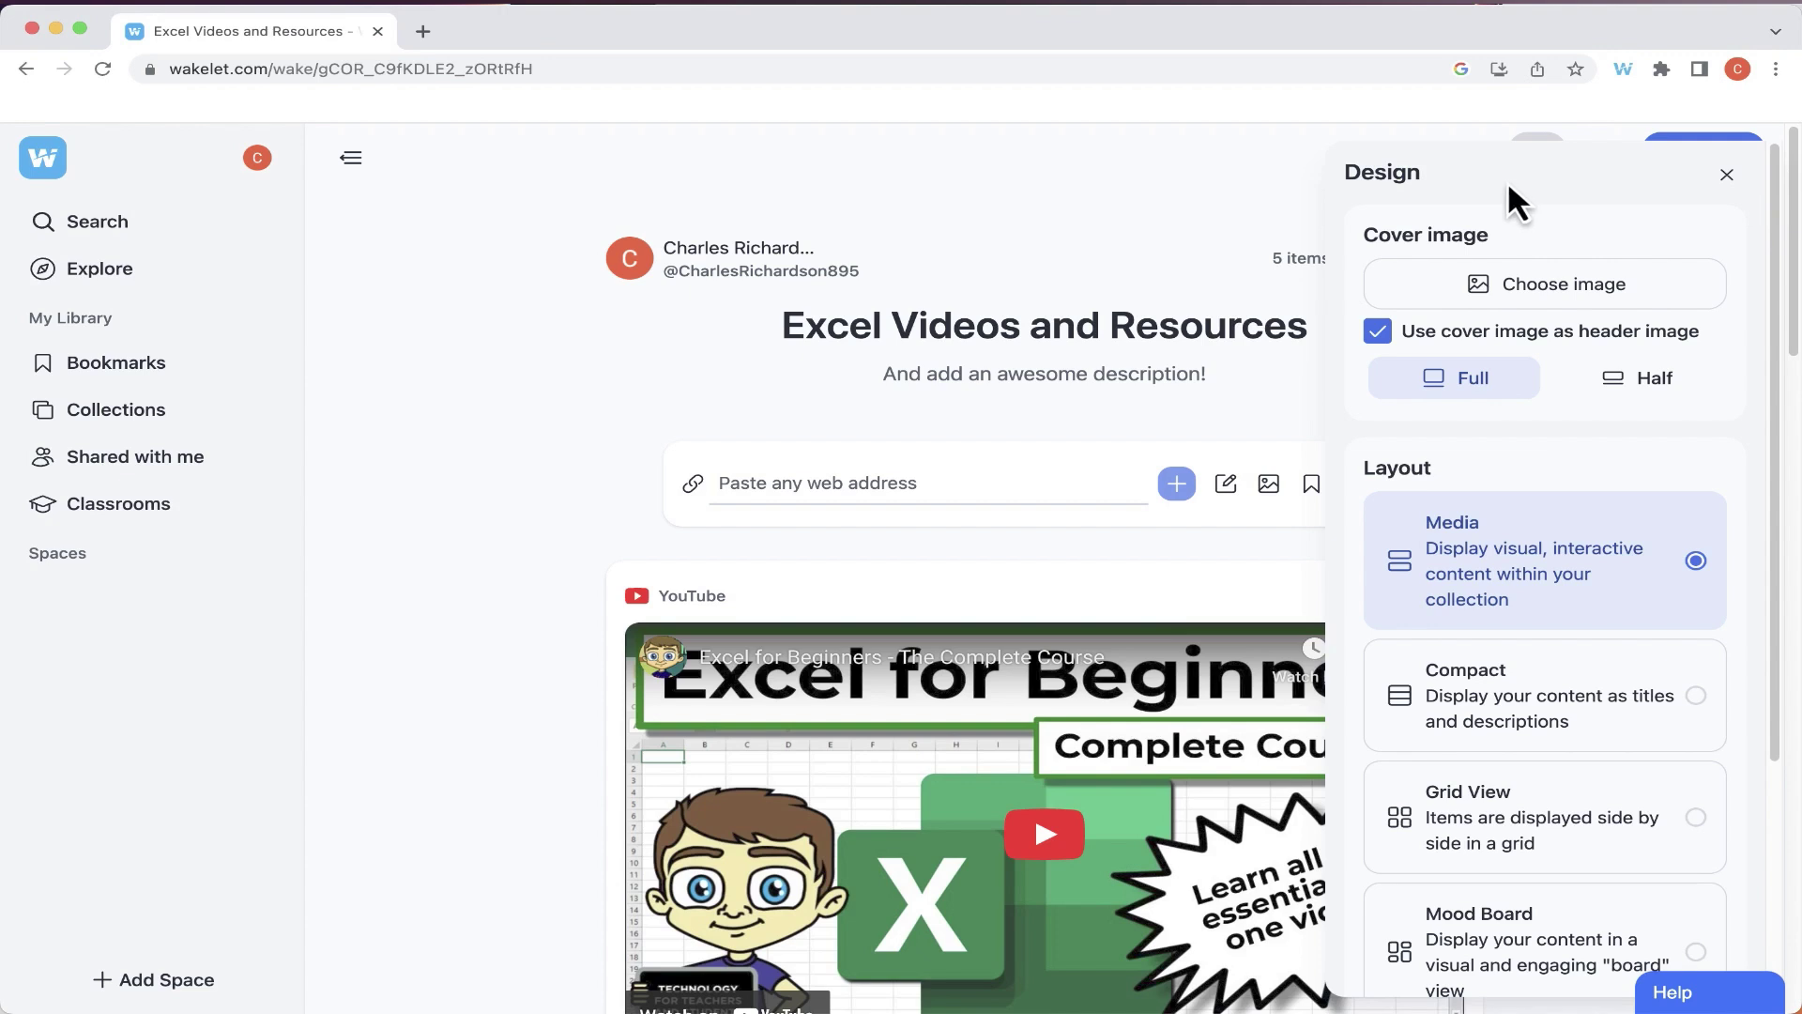
click(1571, 291)
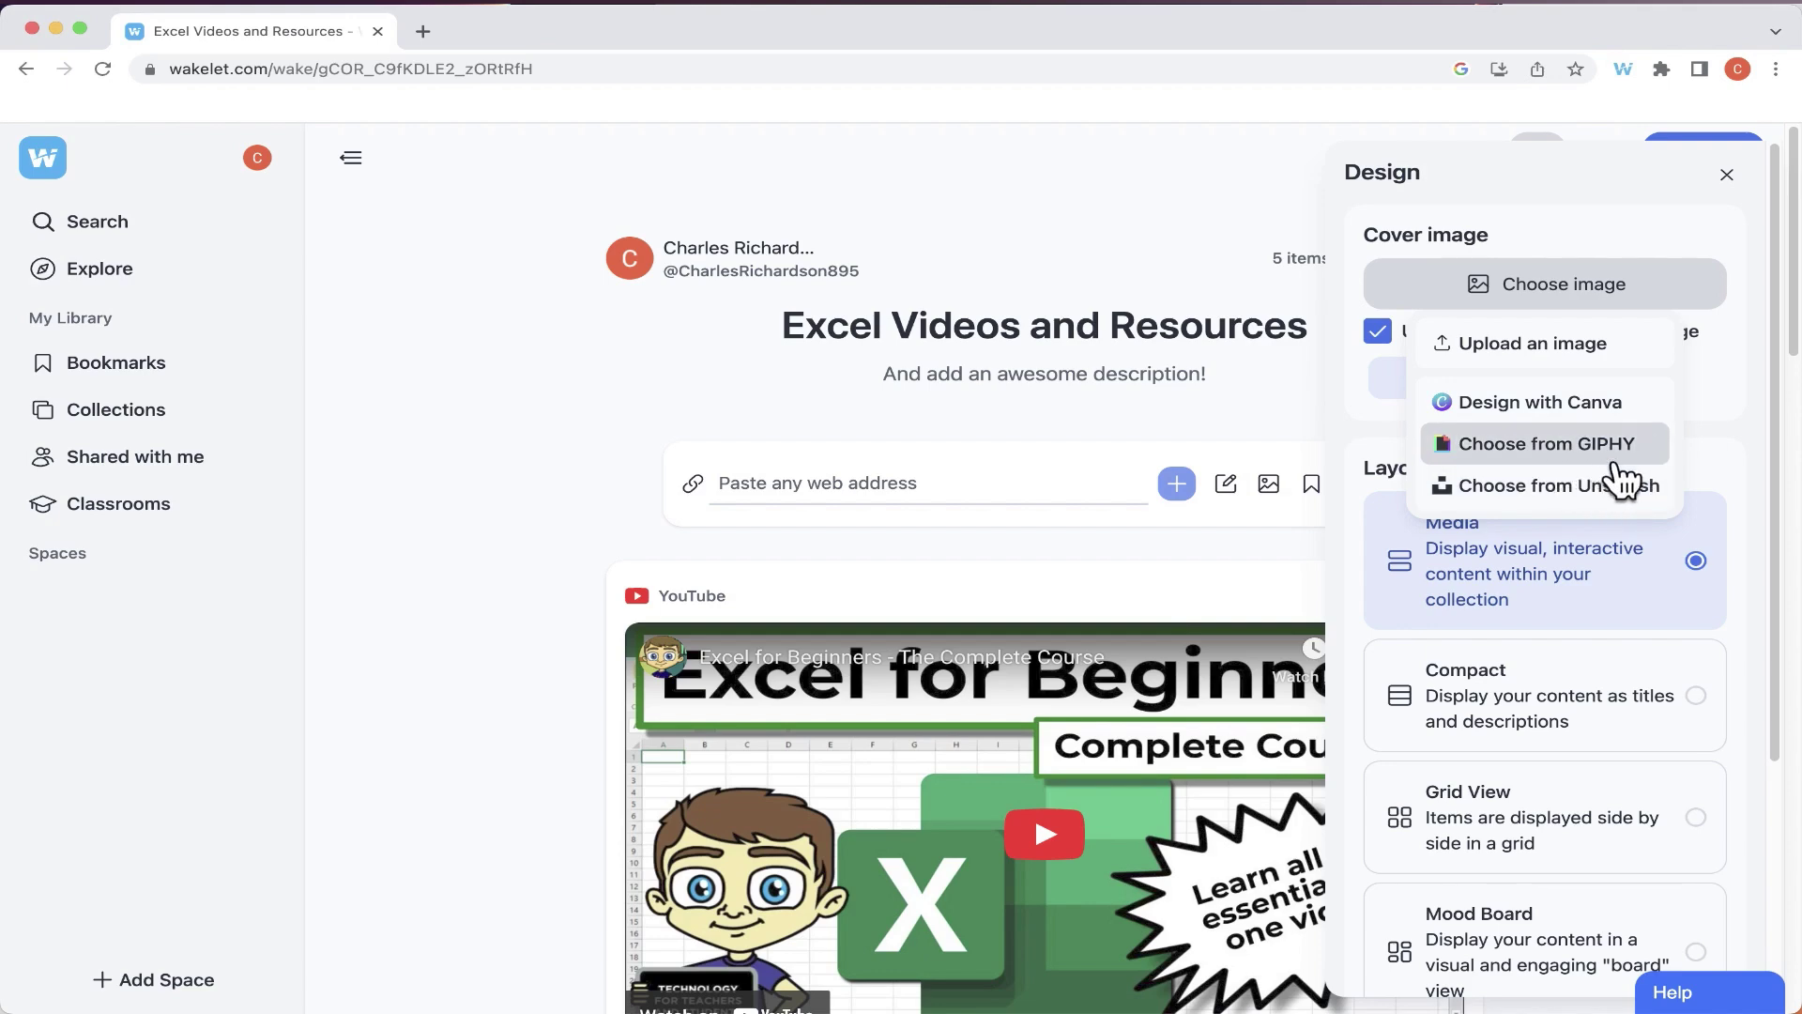
click(1558, 486)
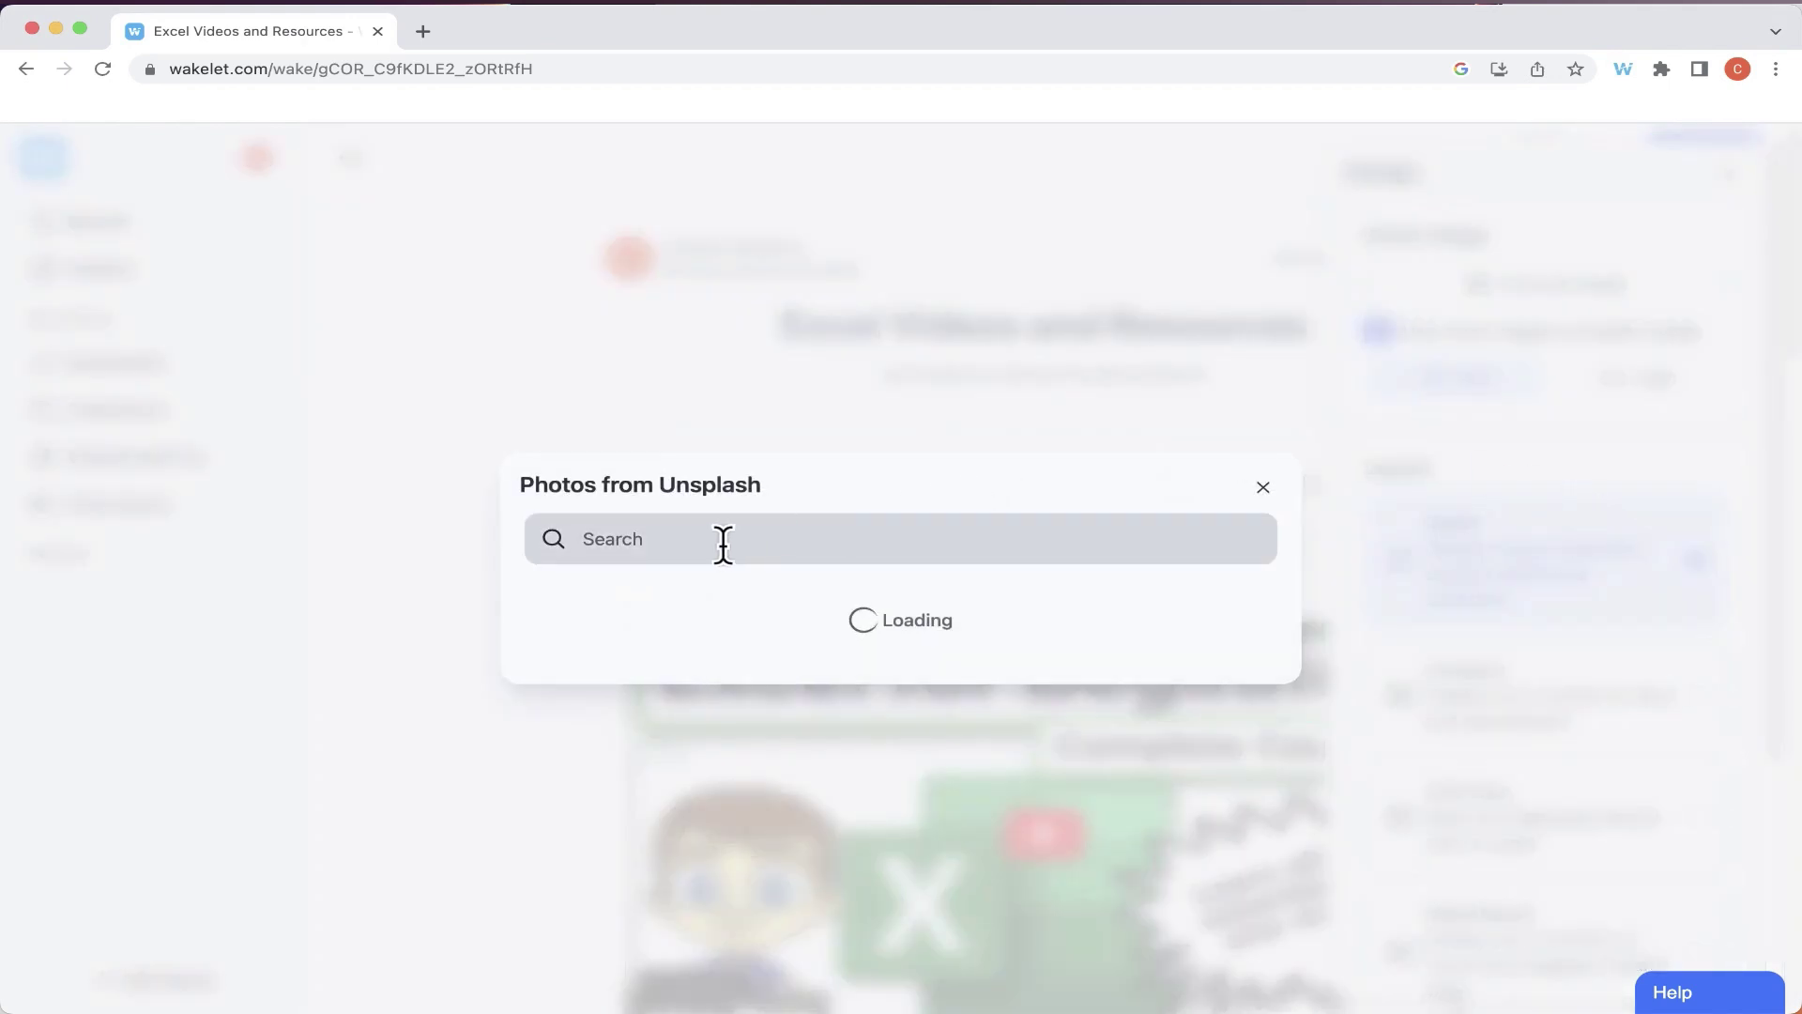
text(Ex)
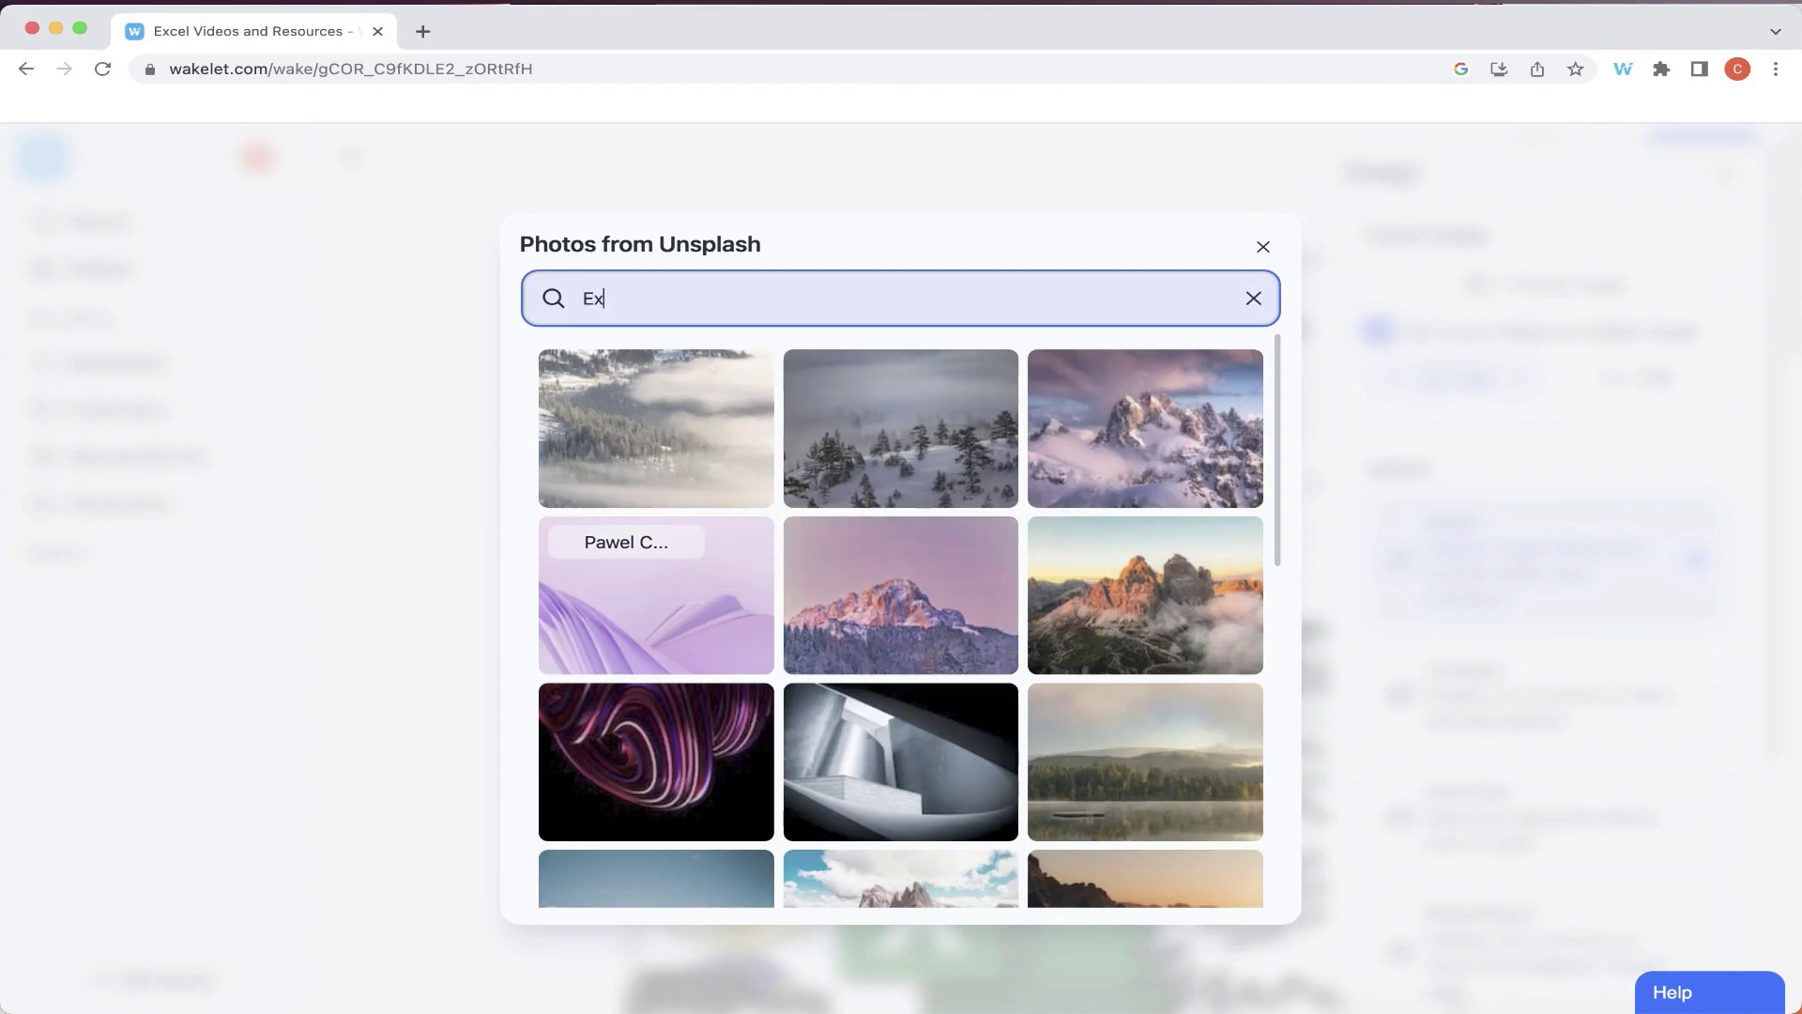
text(cel)
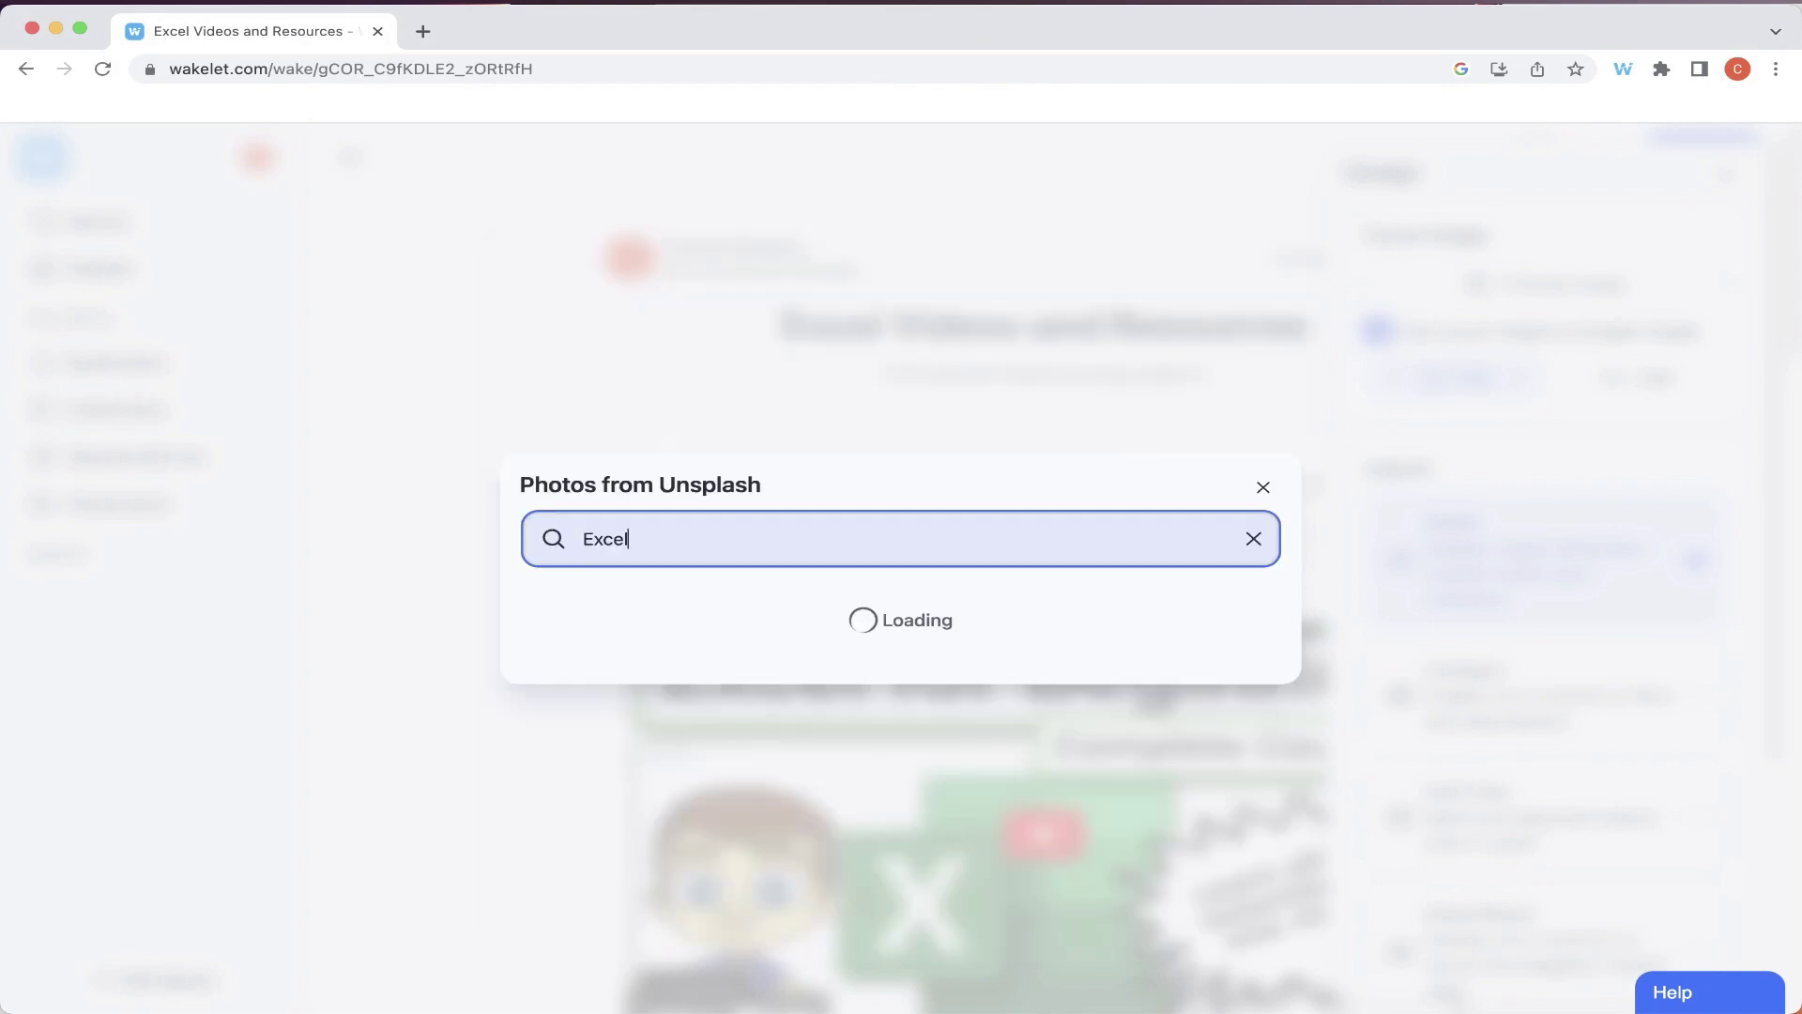
click(1174, 775)
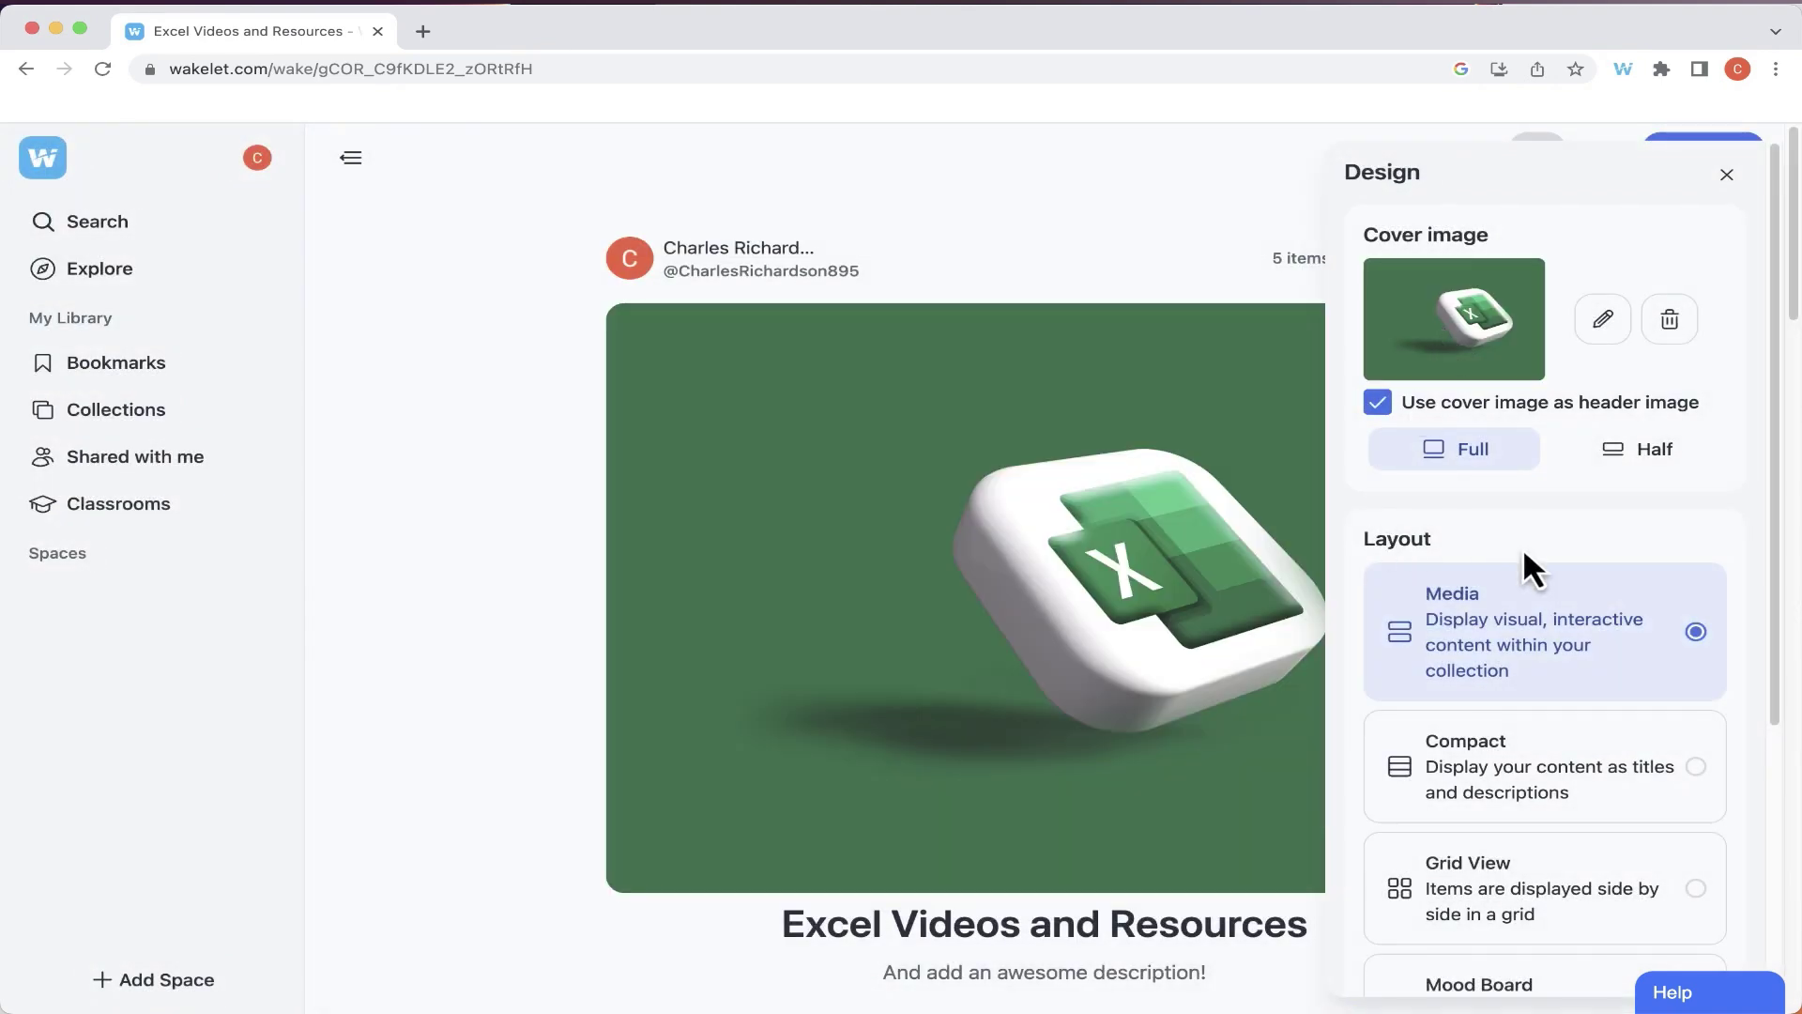
click(1220, 579)
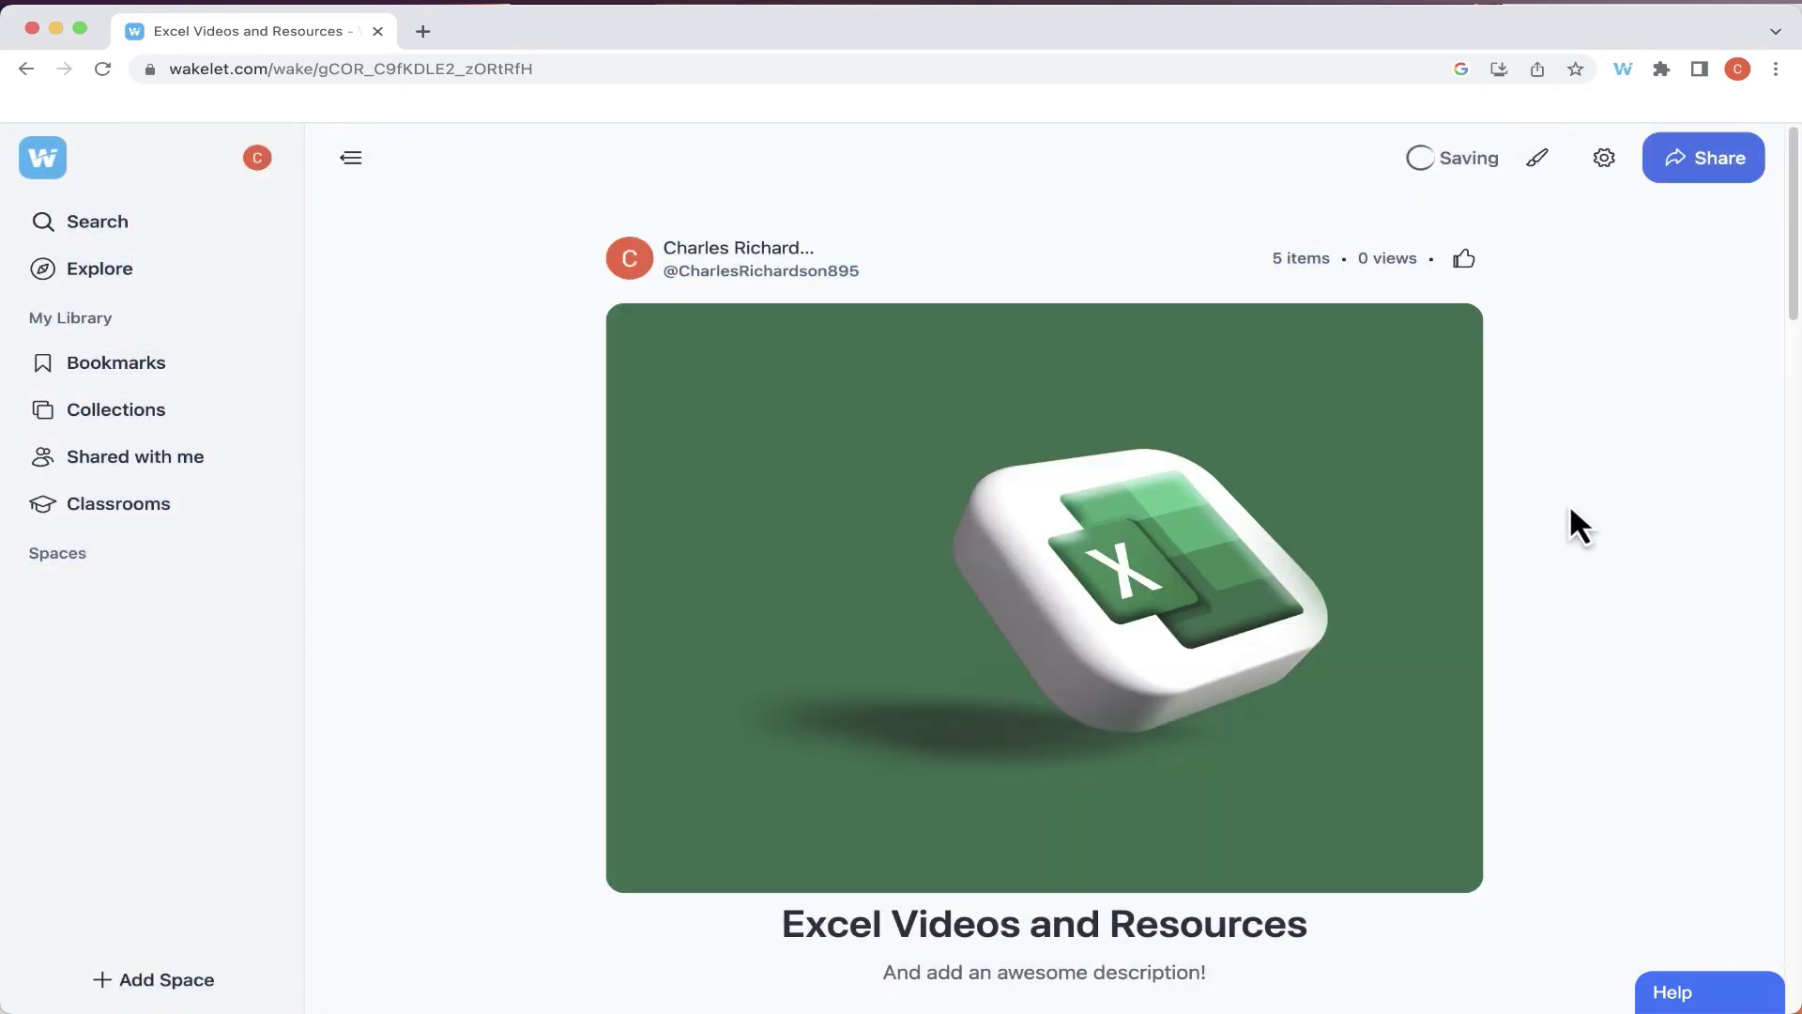
Examine the layout options in the collection's design settings and look over the collection page in its Media layout
click(1537, 162)
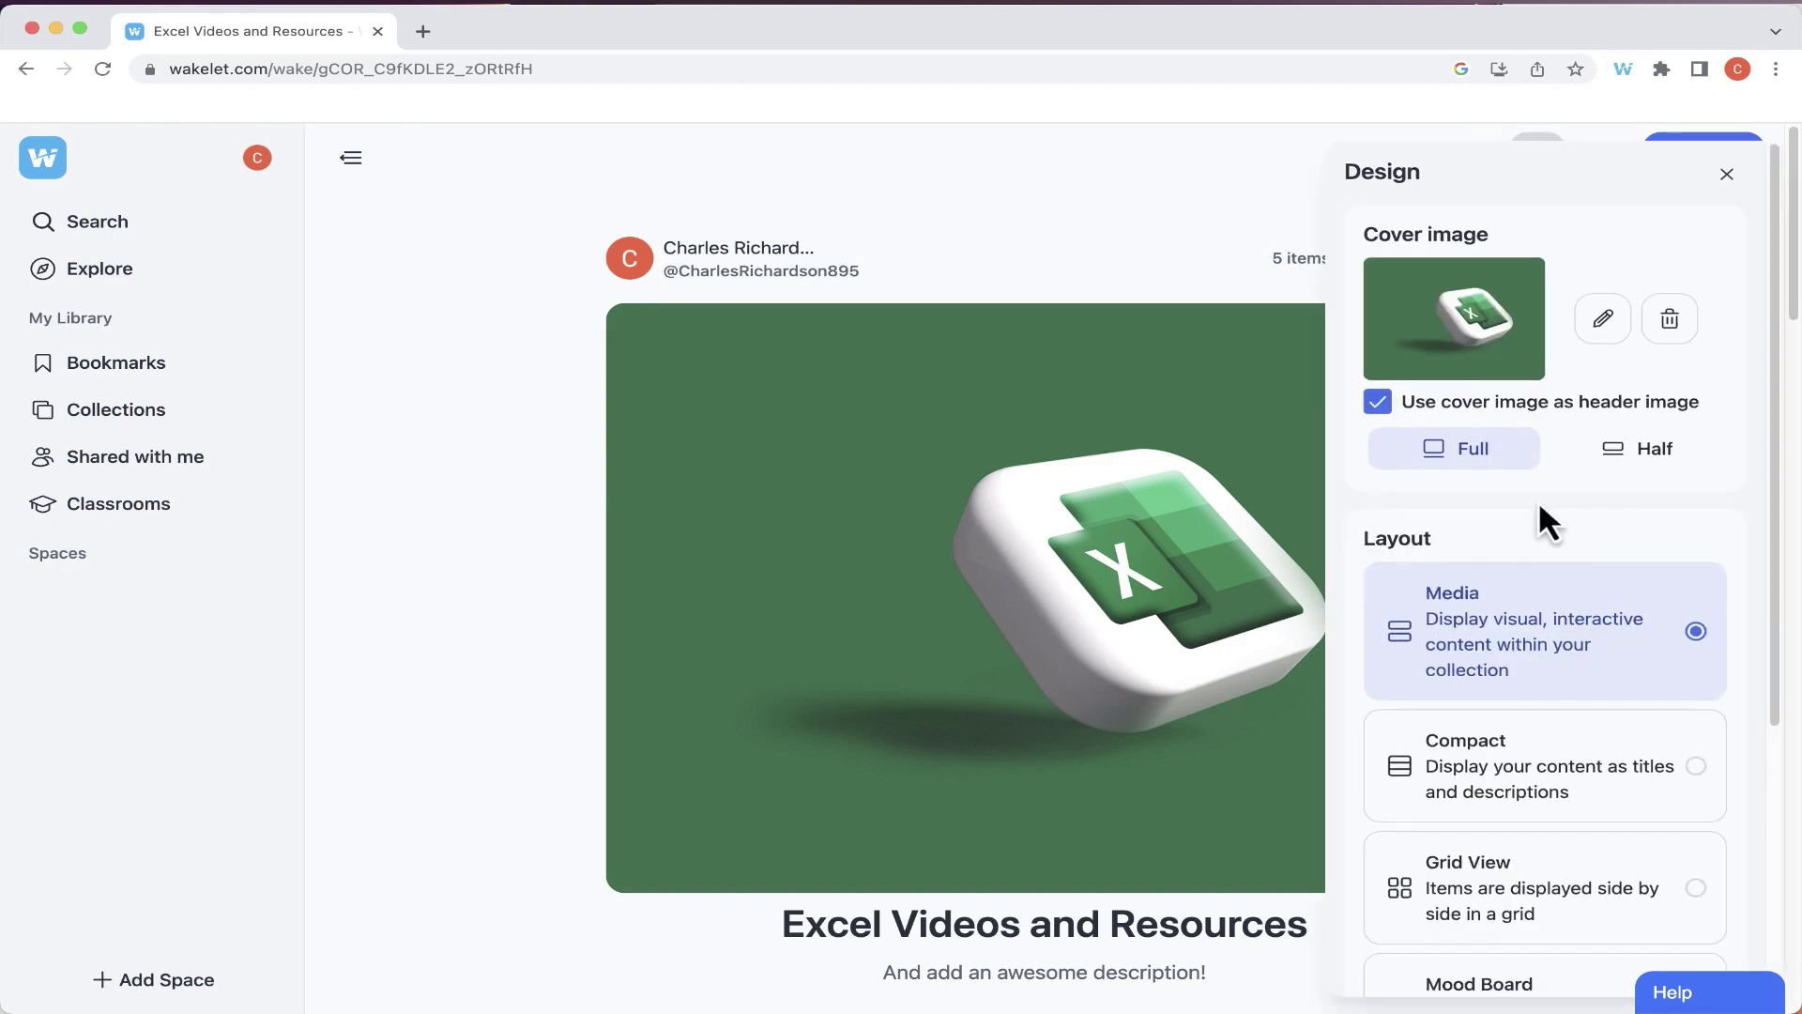
scroll(1541, 523, down, 4)
scroll(1541, 526, up, 1)
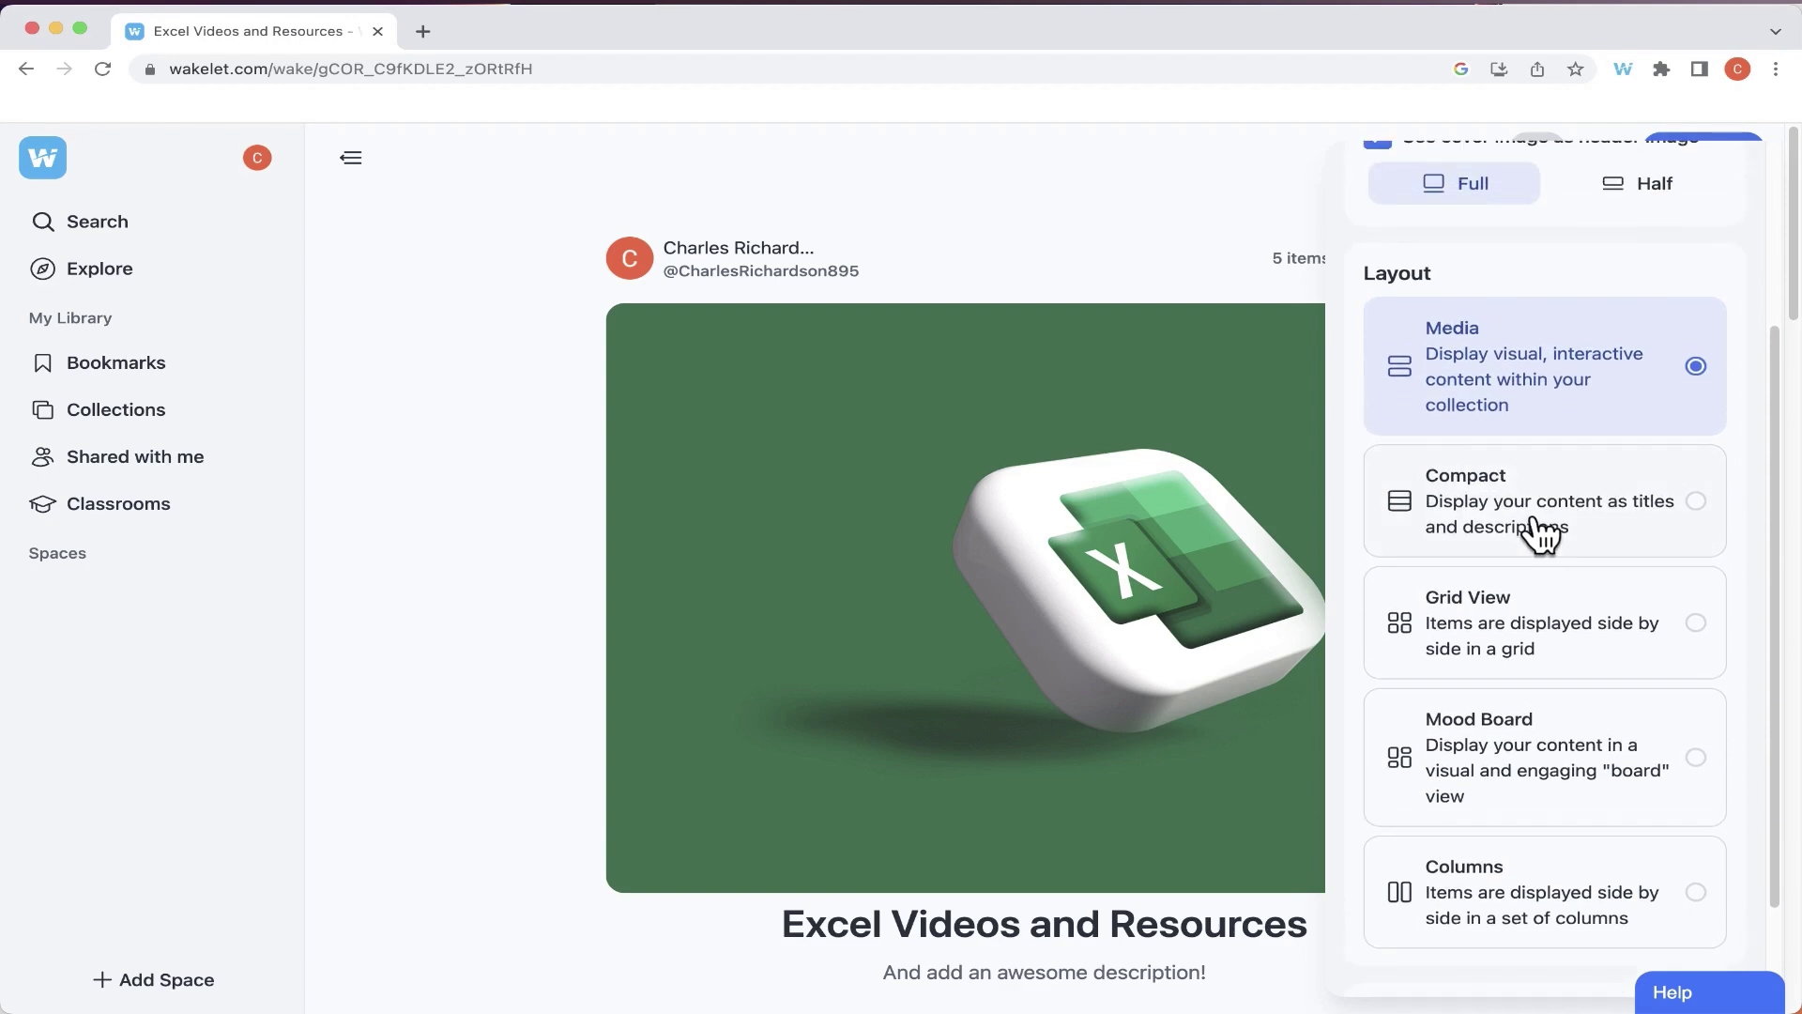
scroll(1521, 423, down, 1)
scroll(1484, 298, up, 3)
scroll(1483, 662, down, 1)
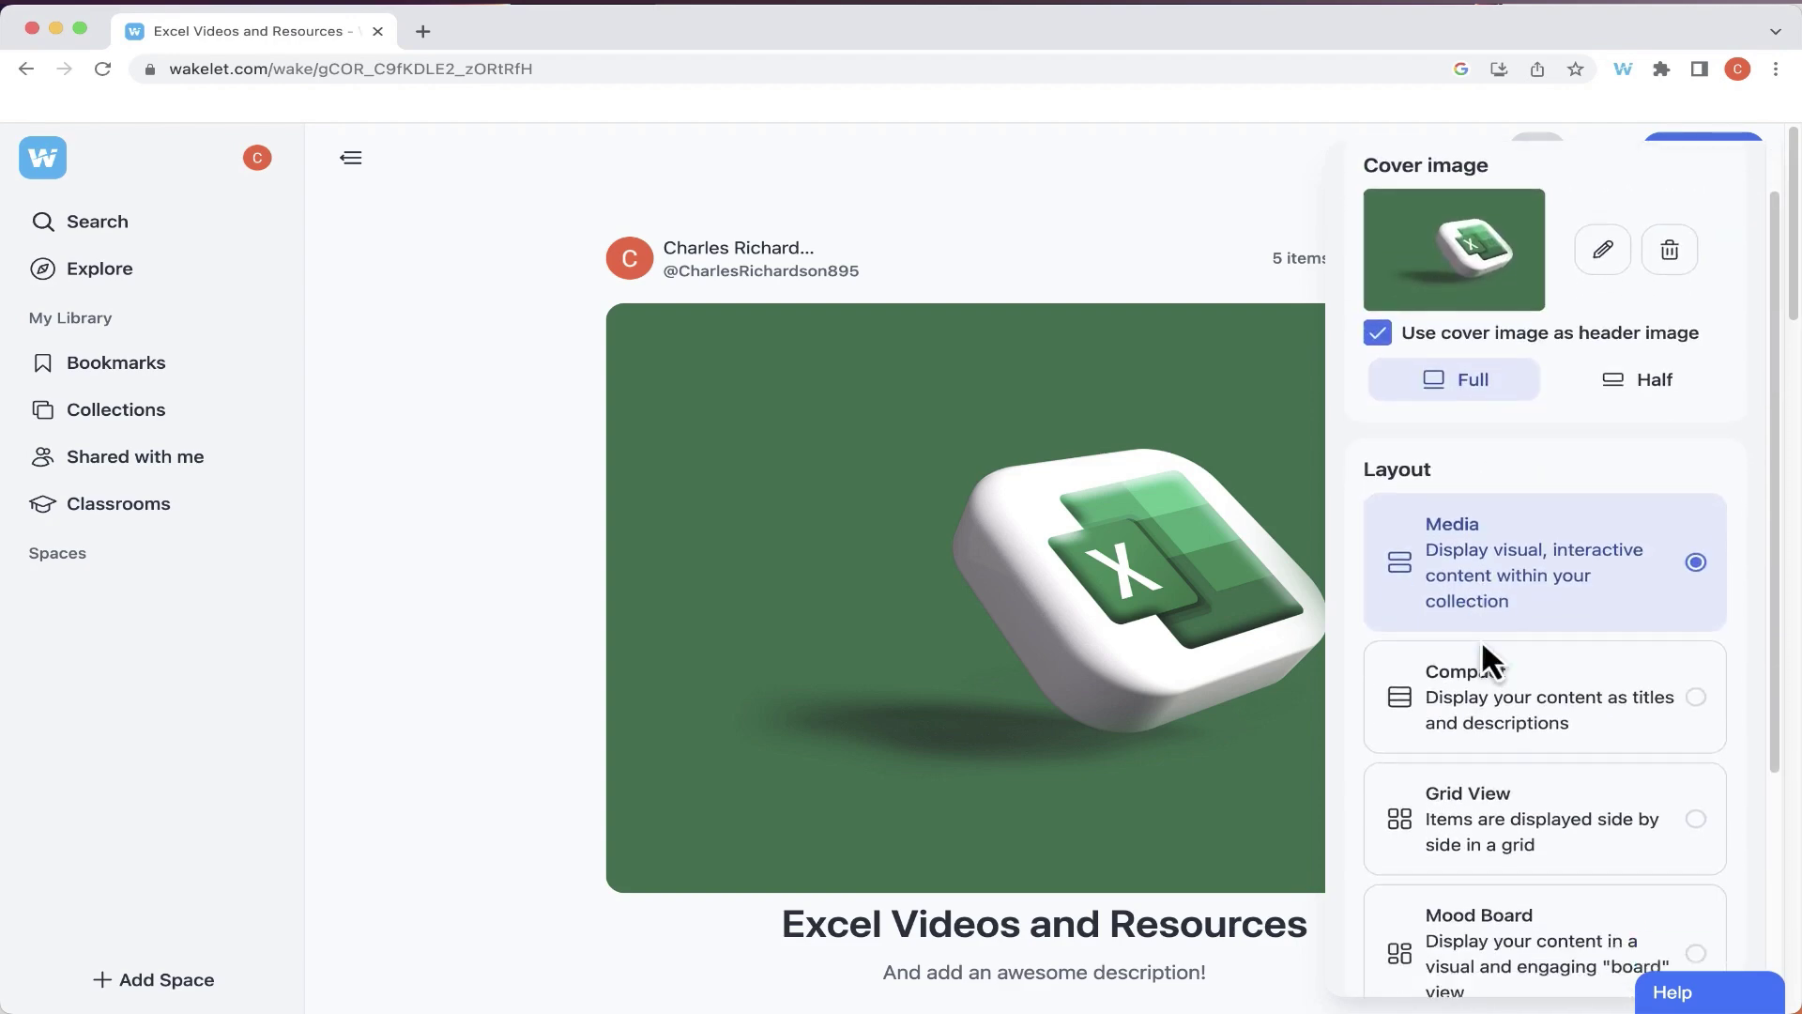
click(1794, 282)
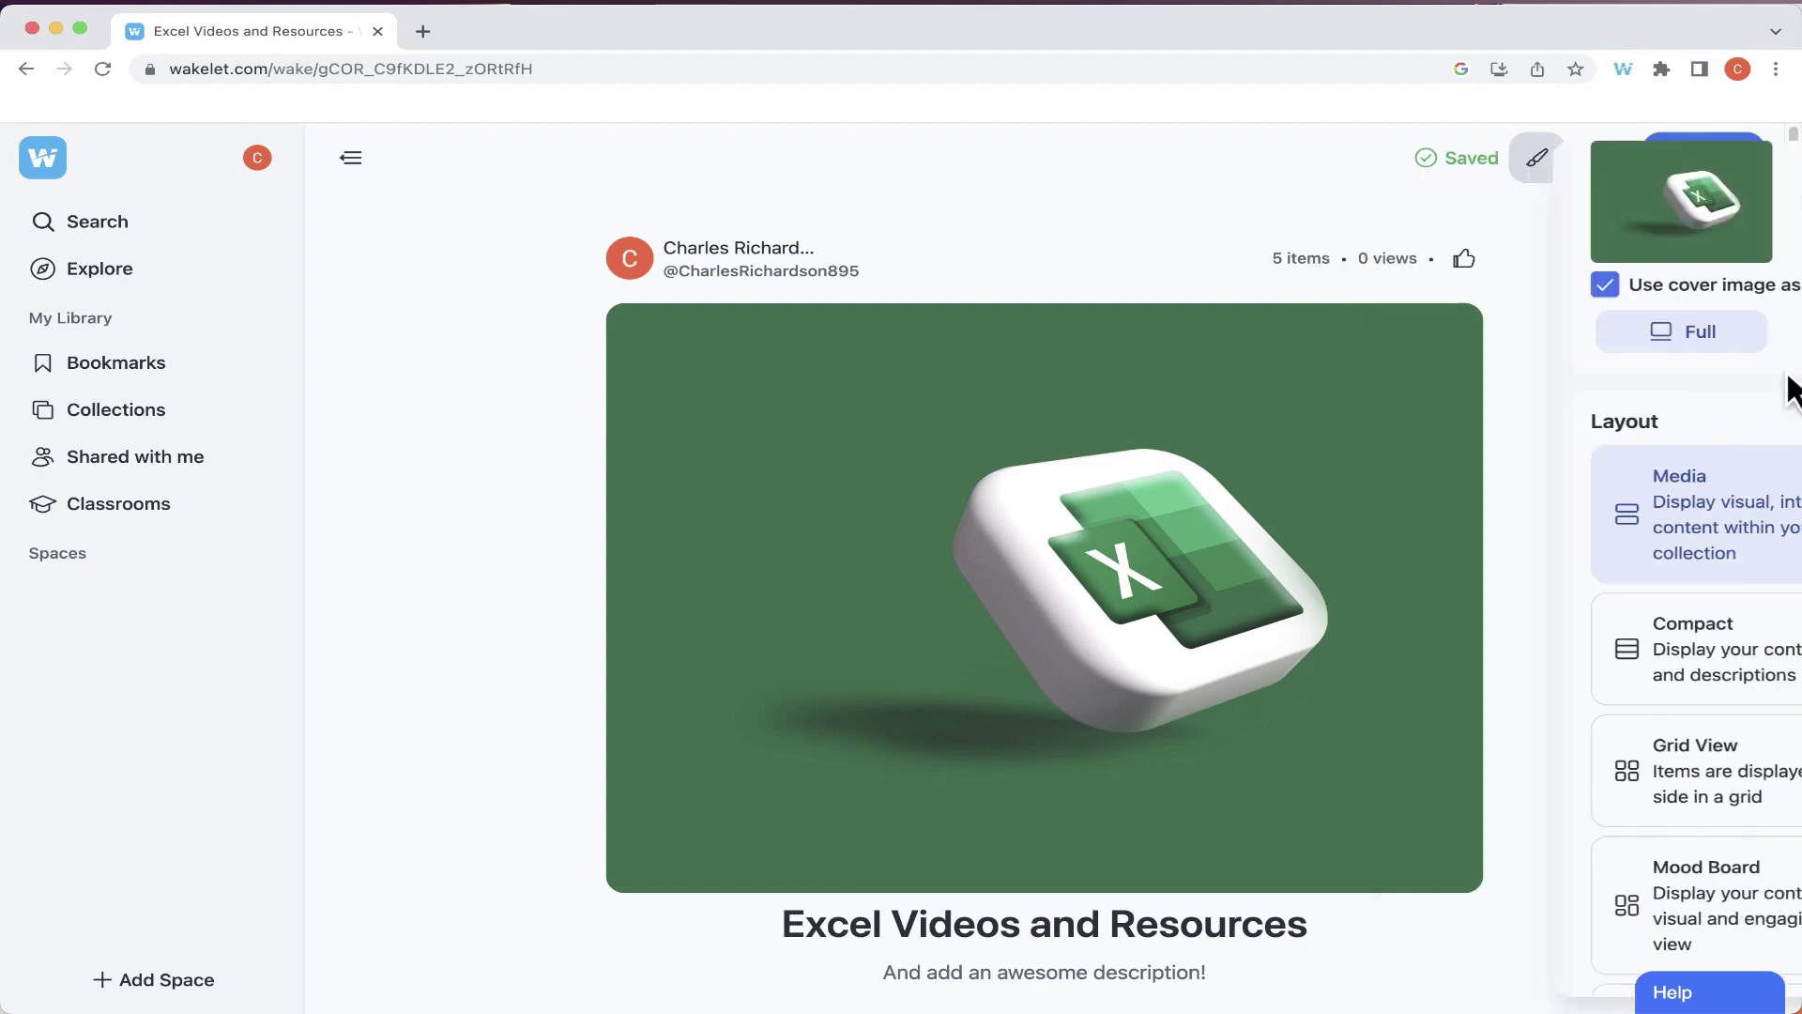
key(super+a)
click(1796, 255)
scroll(1793, 263, down, 5)
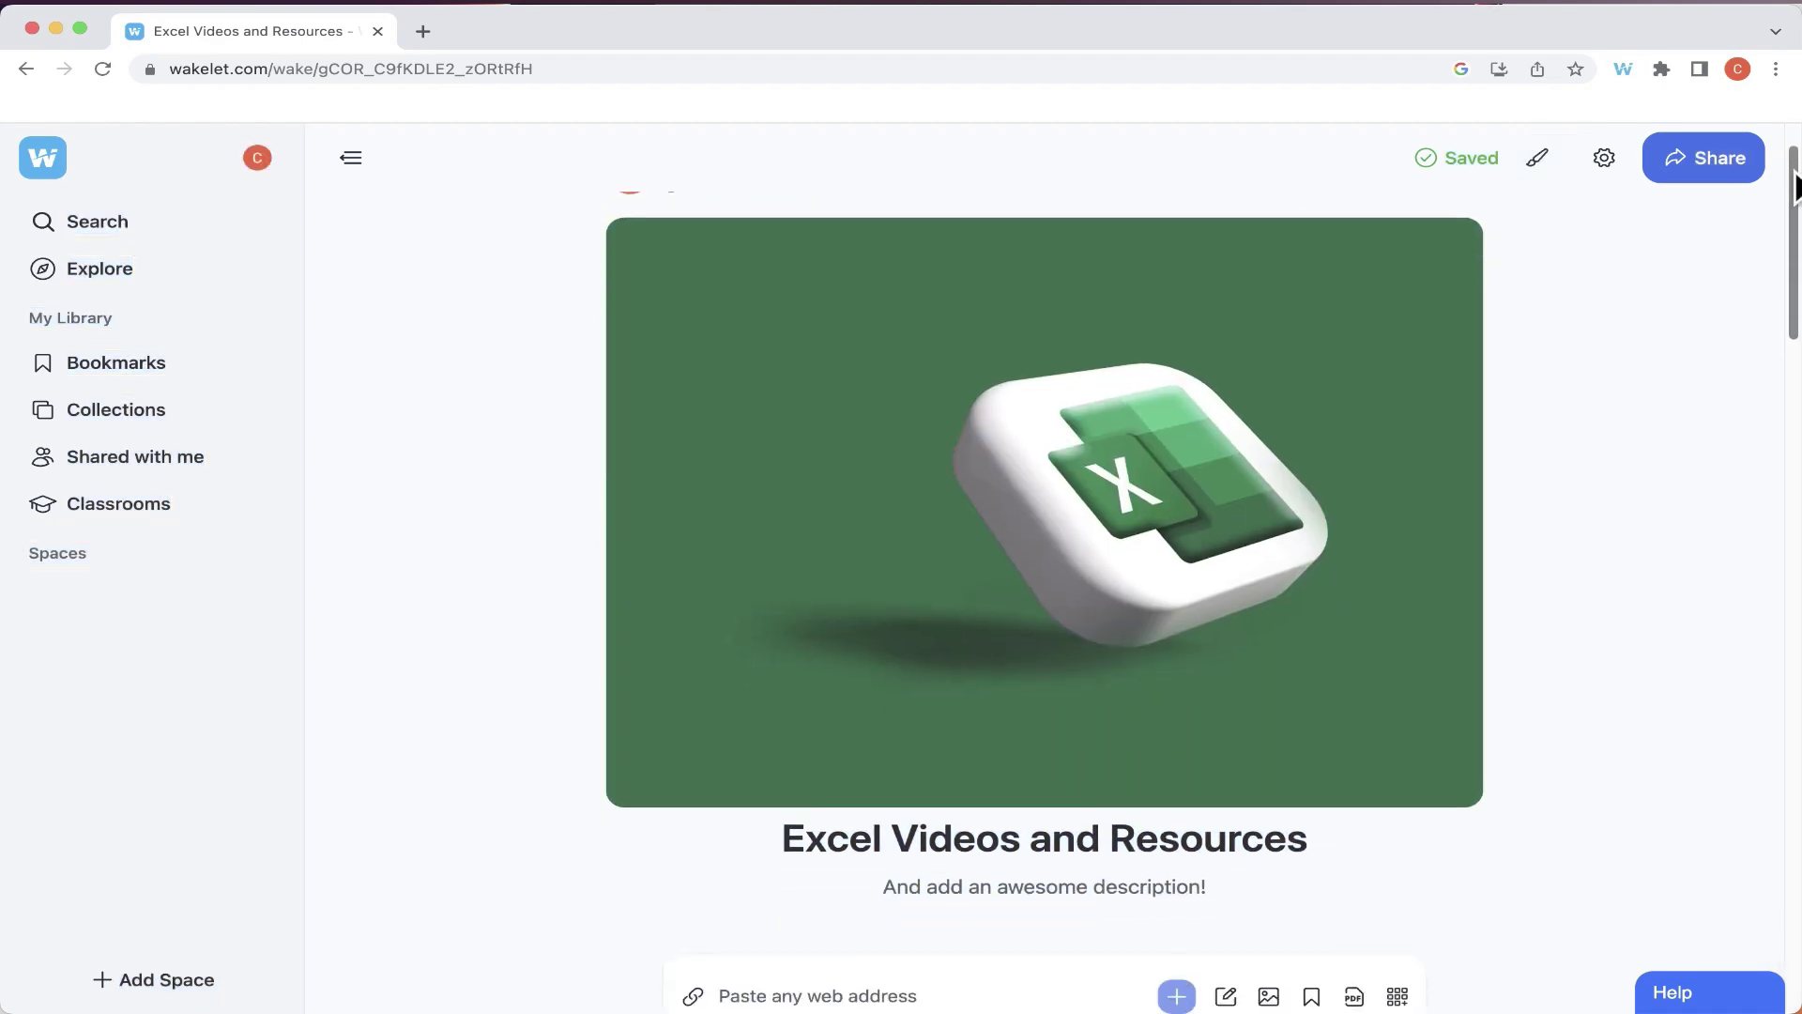
mouse_move(1793, 267)
mouse_down()
mouse_move(1694, 776)
mouse_move(1704, 481)
mouse_move(1700, 671)
mouse_move(1758, 230)
mouse_move(1798, 817)
mouse_move(1771, 91)
mouse_up()
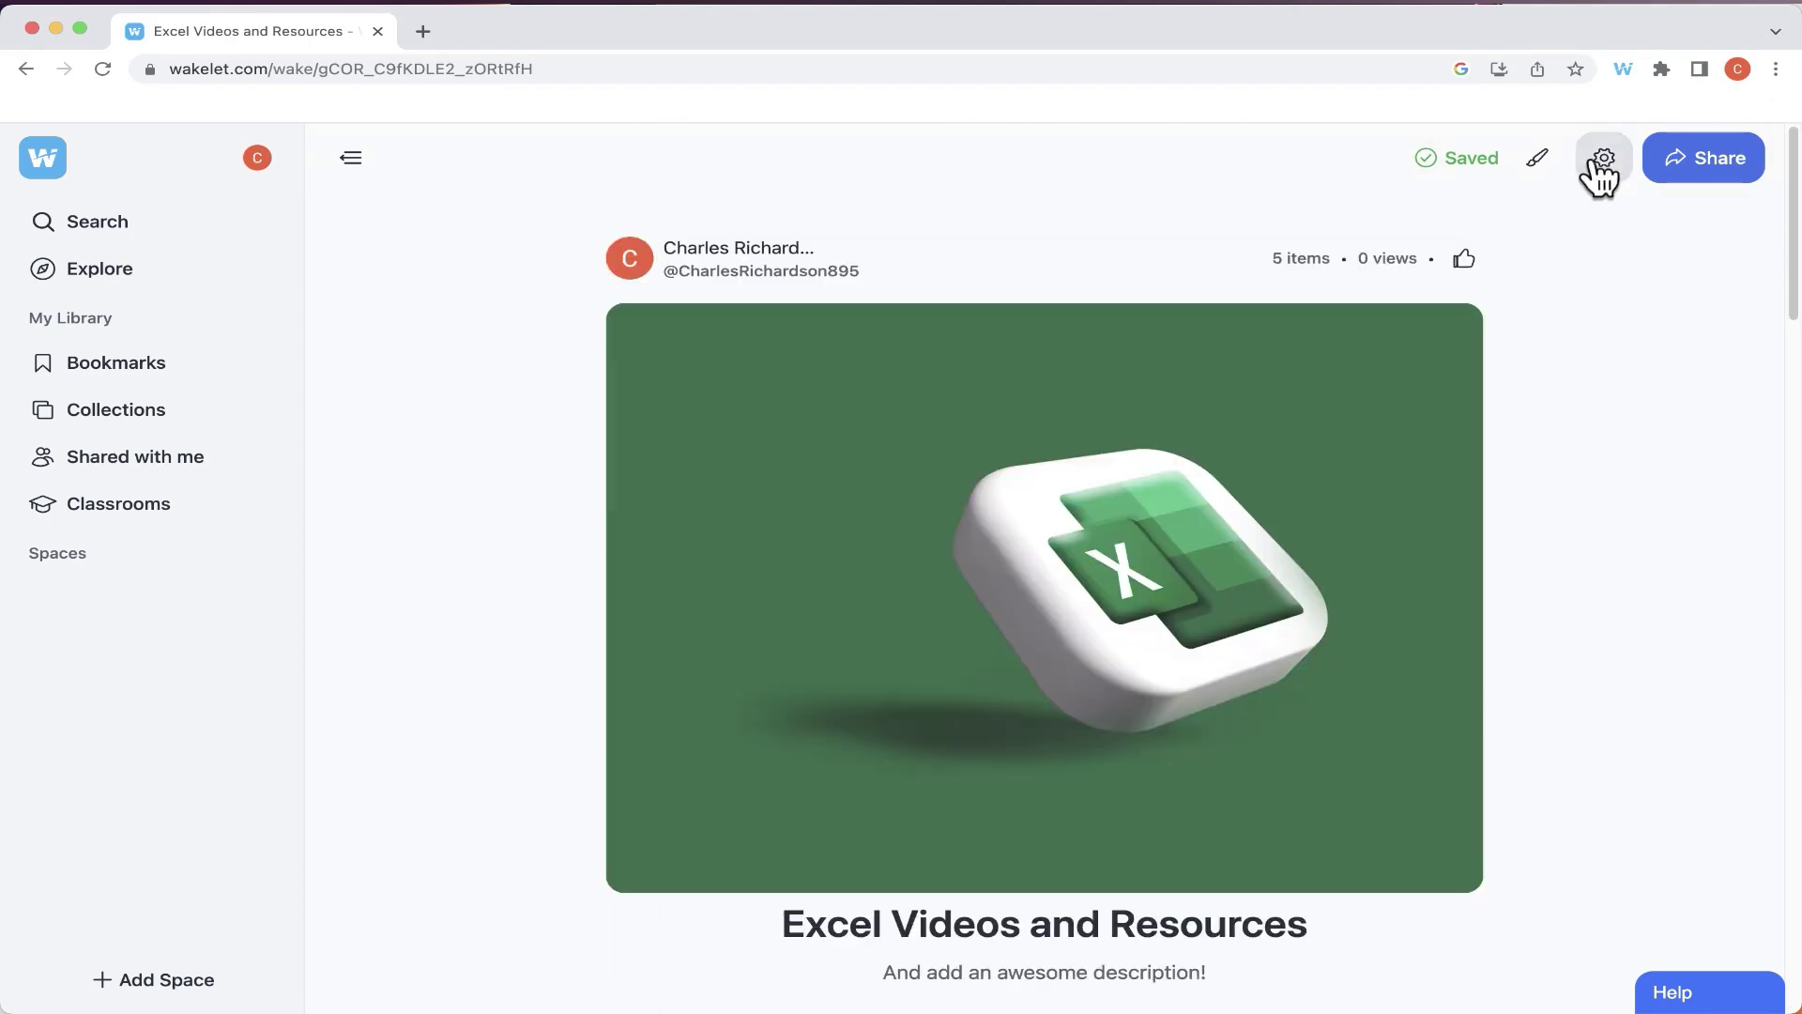
Change the Excel Videos and Resources collection's layout to Compact and close the design settings
click(1538, 168)
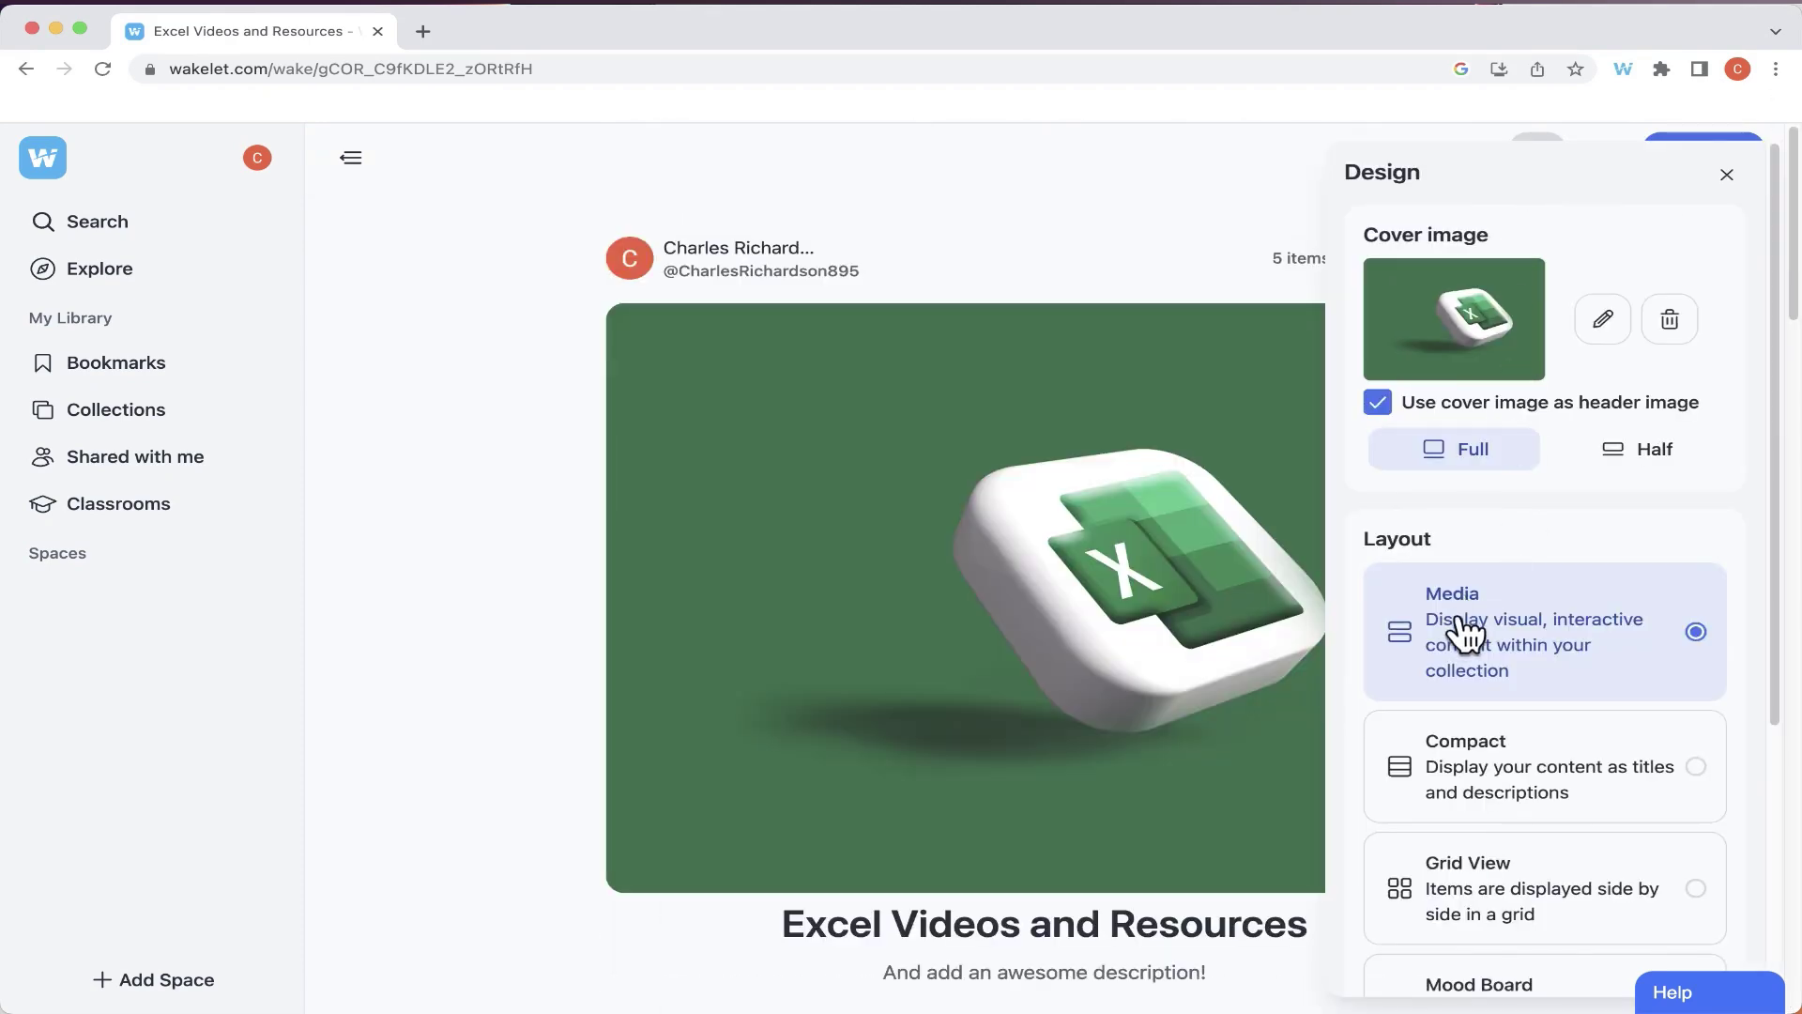
scroll(1461, 639, down, 2)
scroll(1455, 637, down, 2)
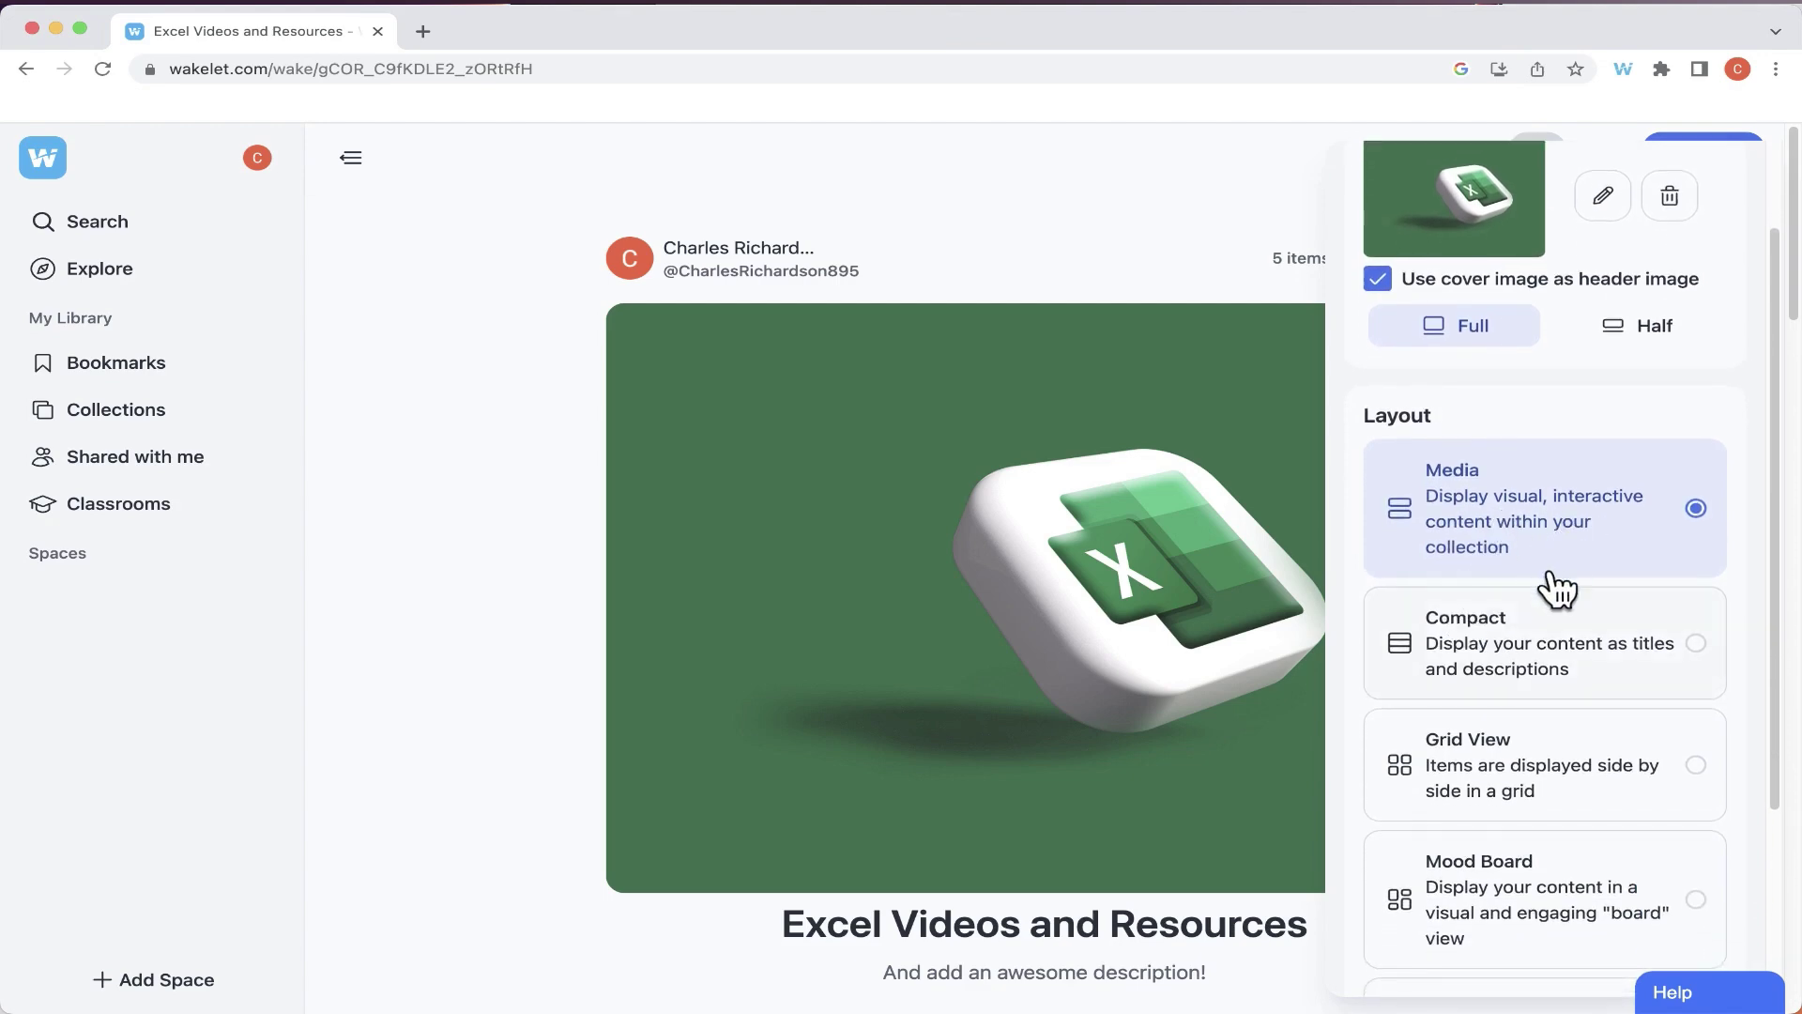
click(1505, 648)
scroll(1505, 648, down, 3)
click(1311, 639)
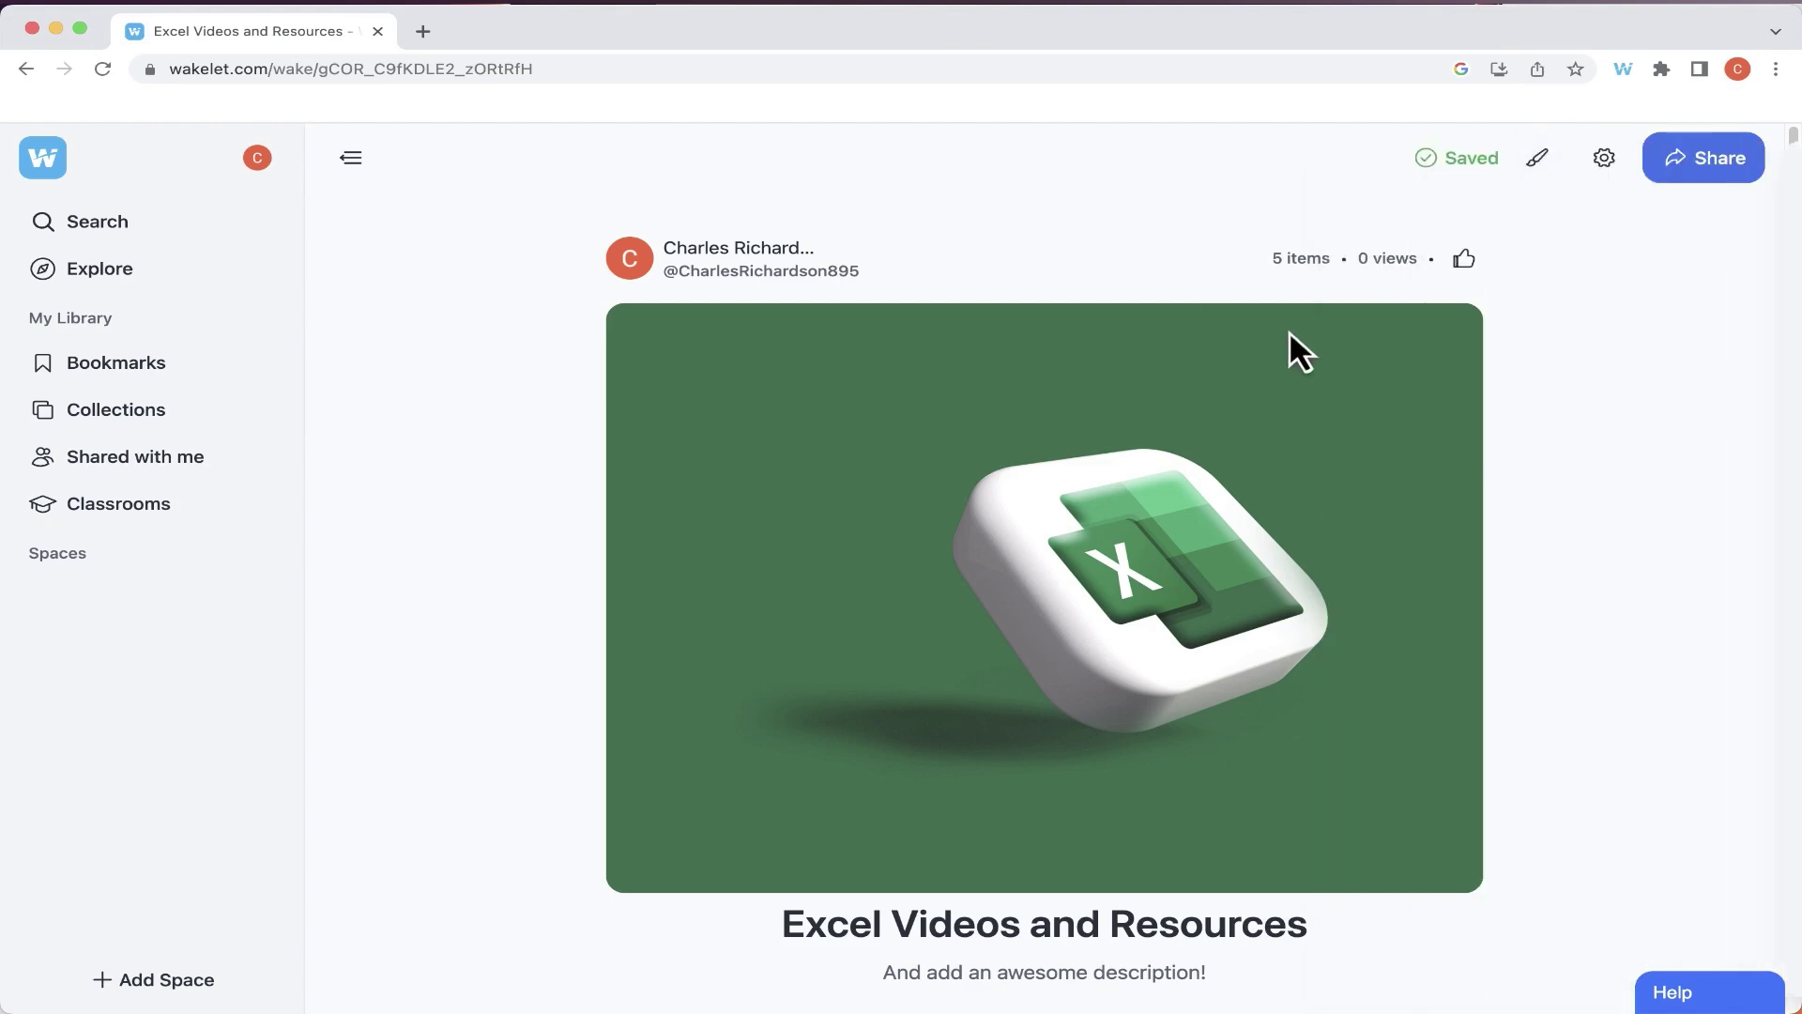
Review how the saved videos are displayed in the Compact layout throughout the collection
scroll(1604, 544, down, 5)
scroll(1601, 535, down, 8)
scroll(1766, 451, up, 6)
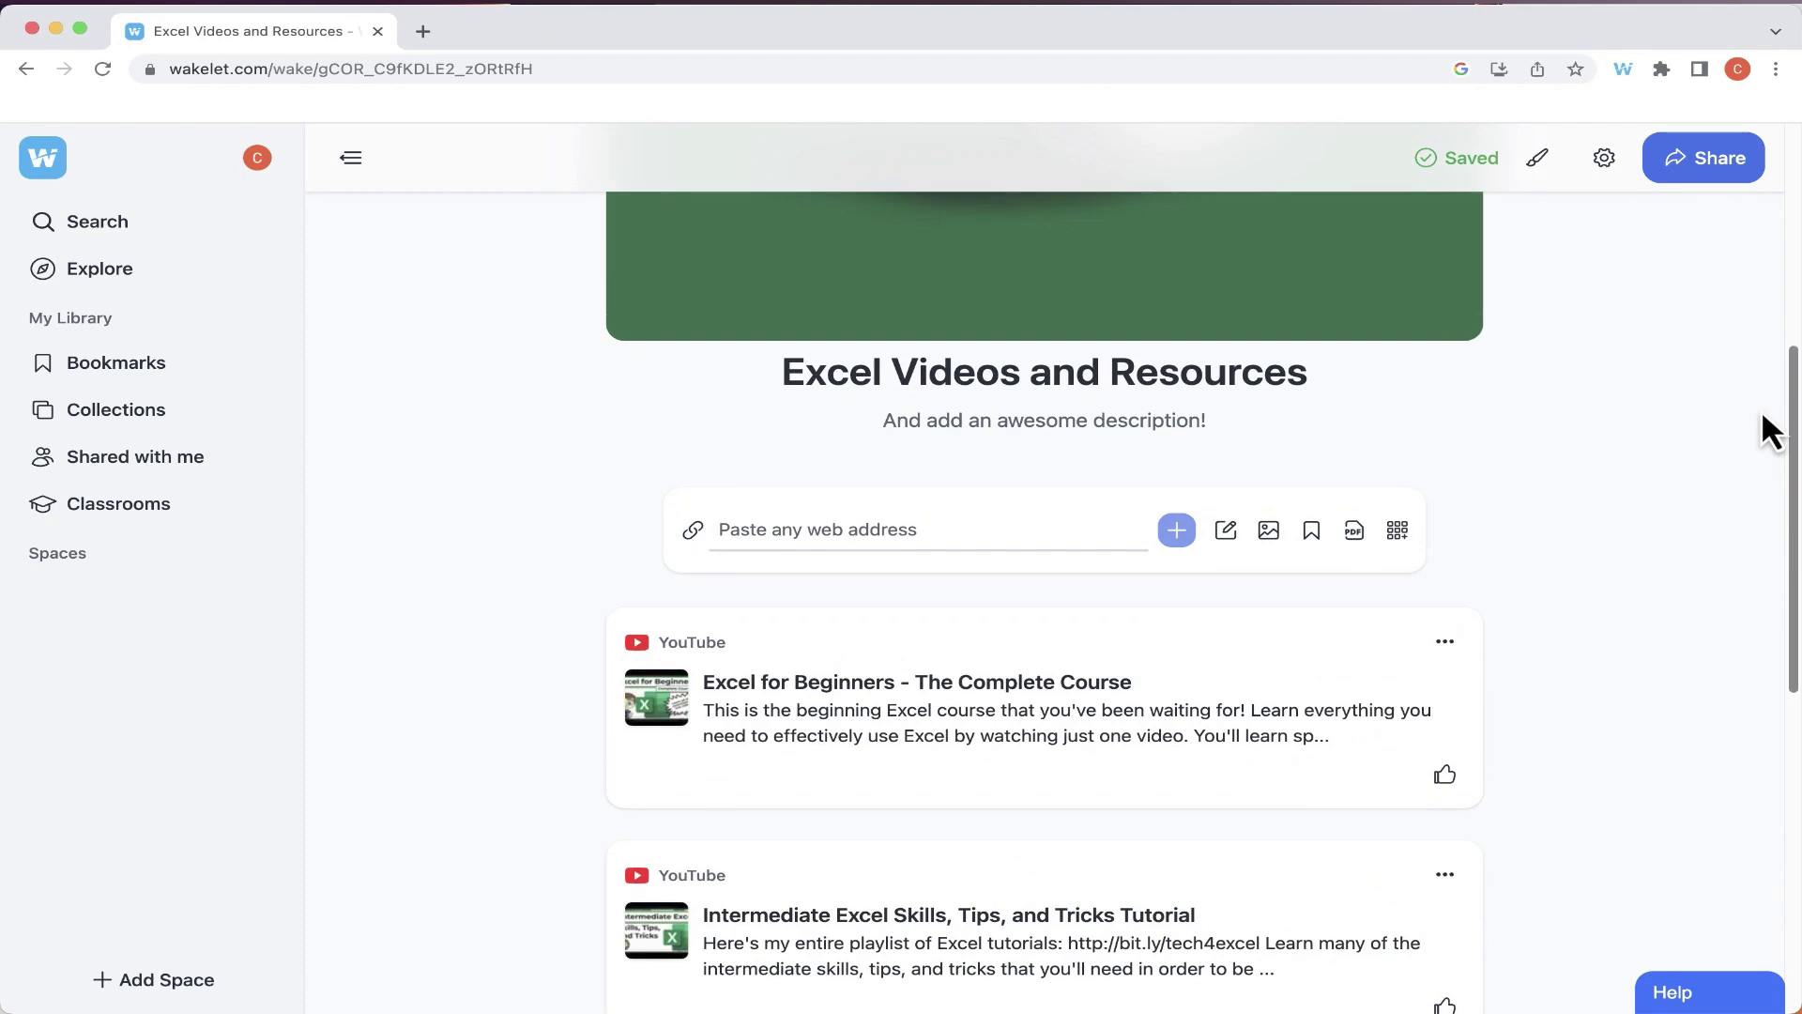
scroll(1761, 414, down, 1)
scroll(1761, 414, down, 8)
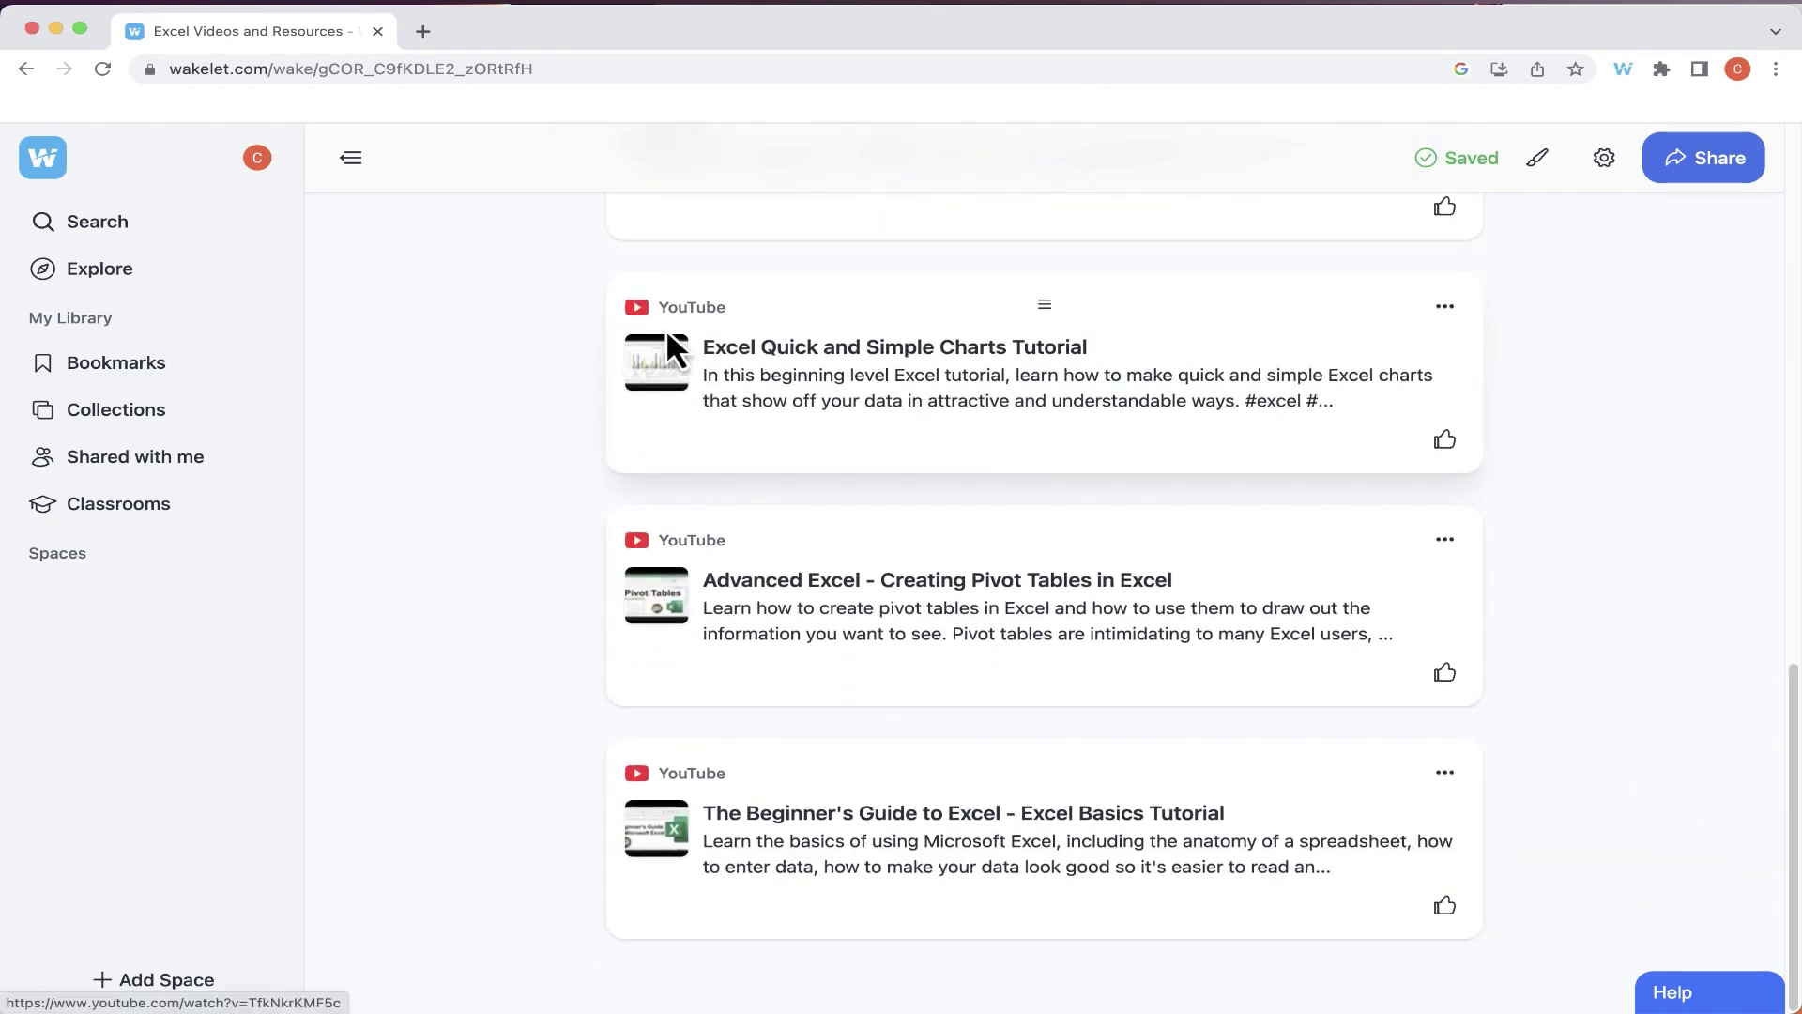
mouse_move(1205, 267)
scroll(1647, 447, up, 10)
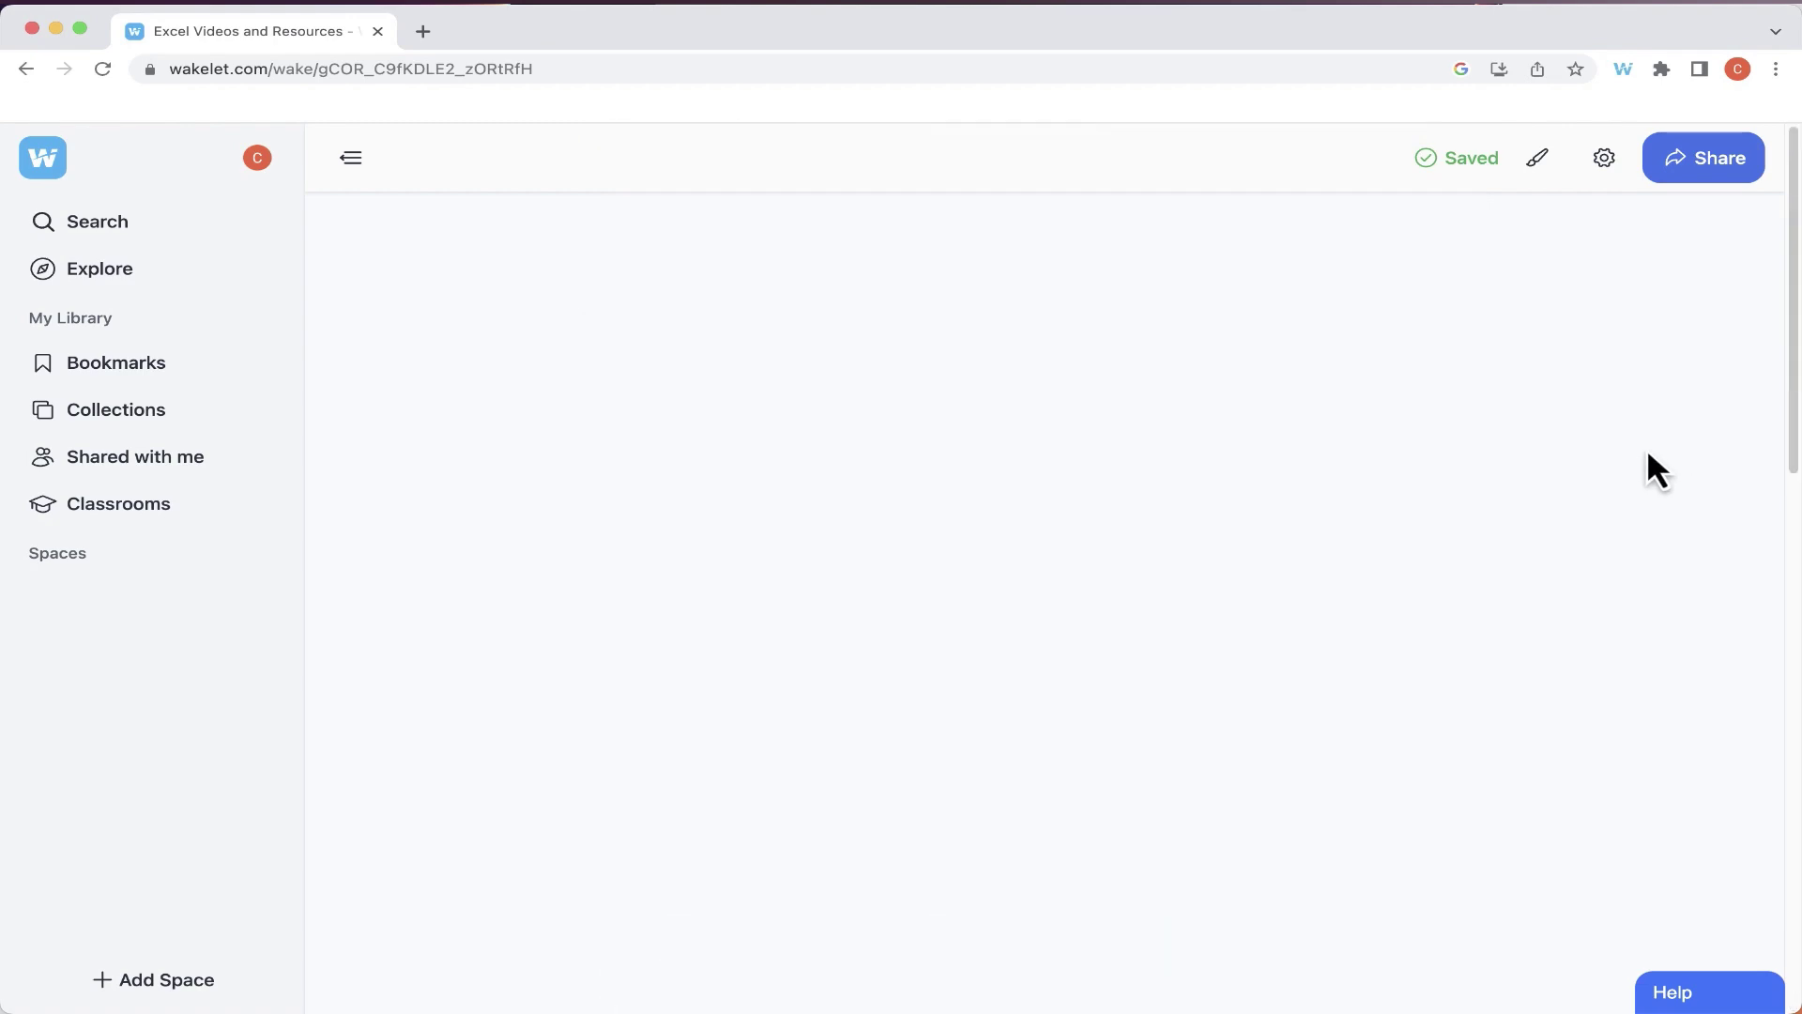
scroll(1609, 458, down, 5)
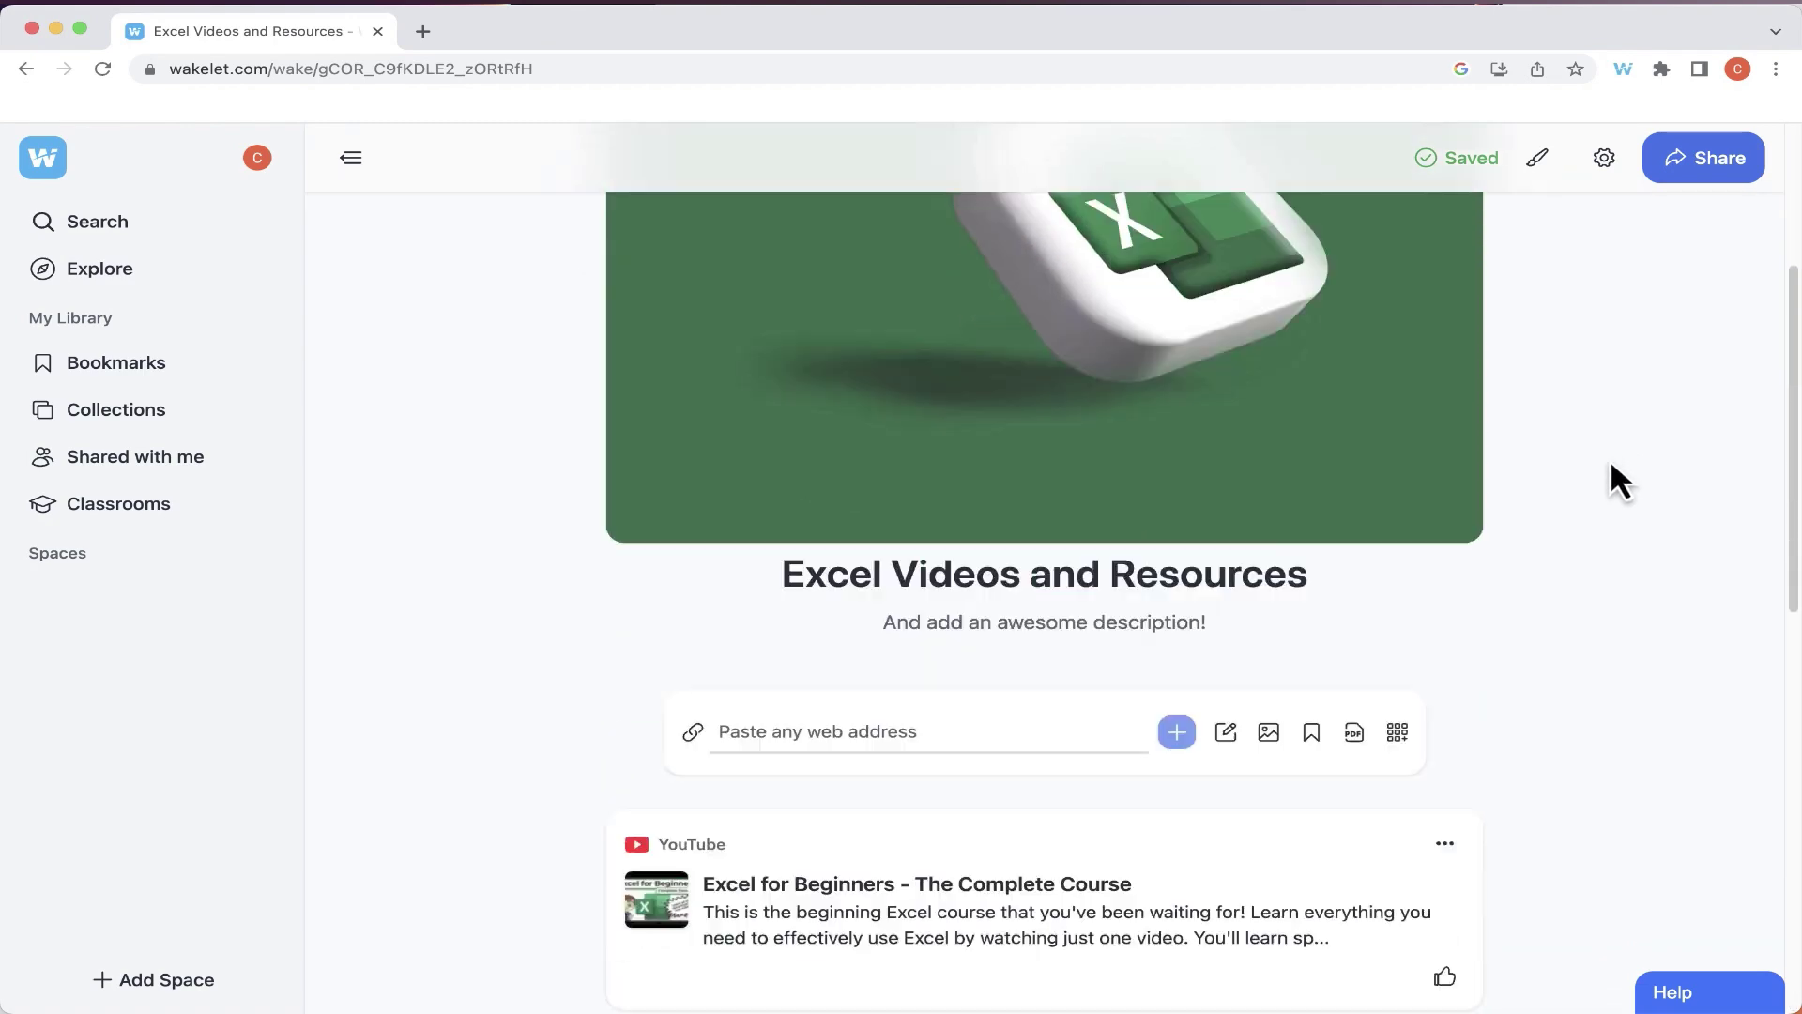
Switch the collection's layout to Media and briefly play the embedded "Excel for Beginners - The Complete Course" video
click(1537, 161)
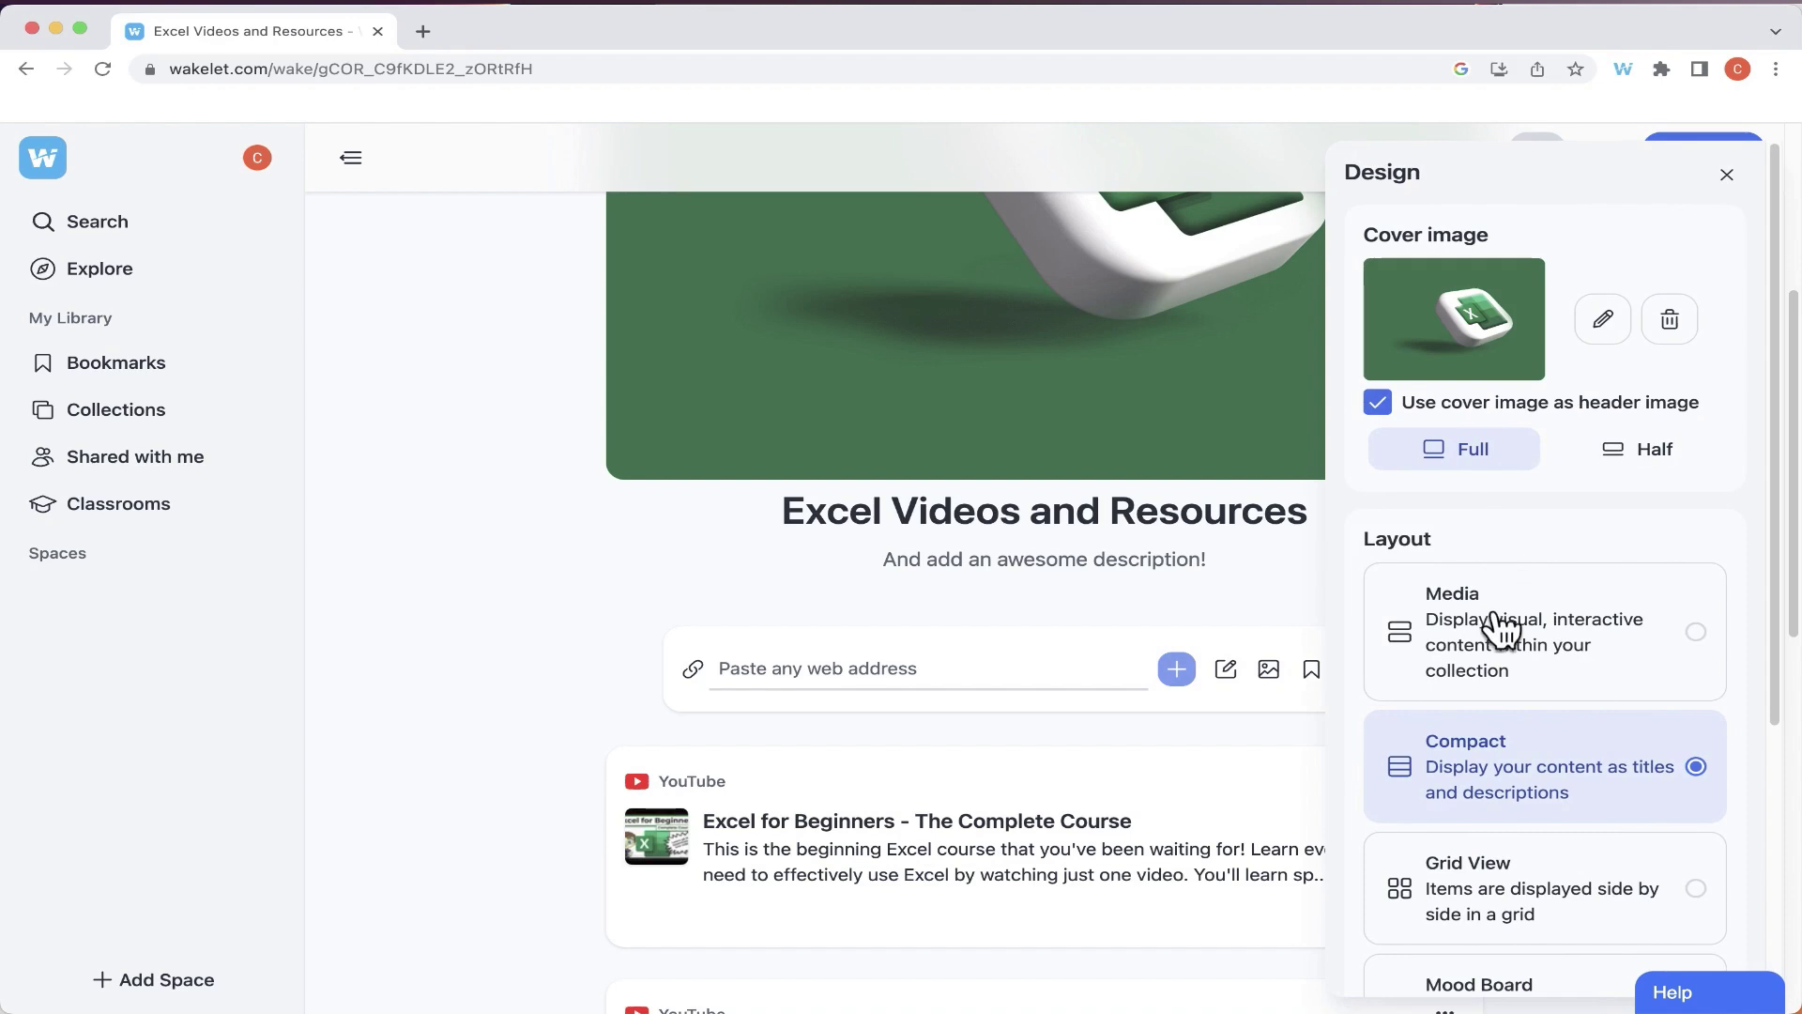
click(1495, 636)
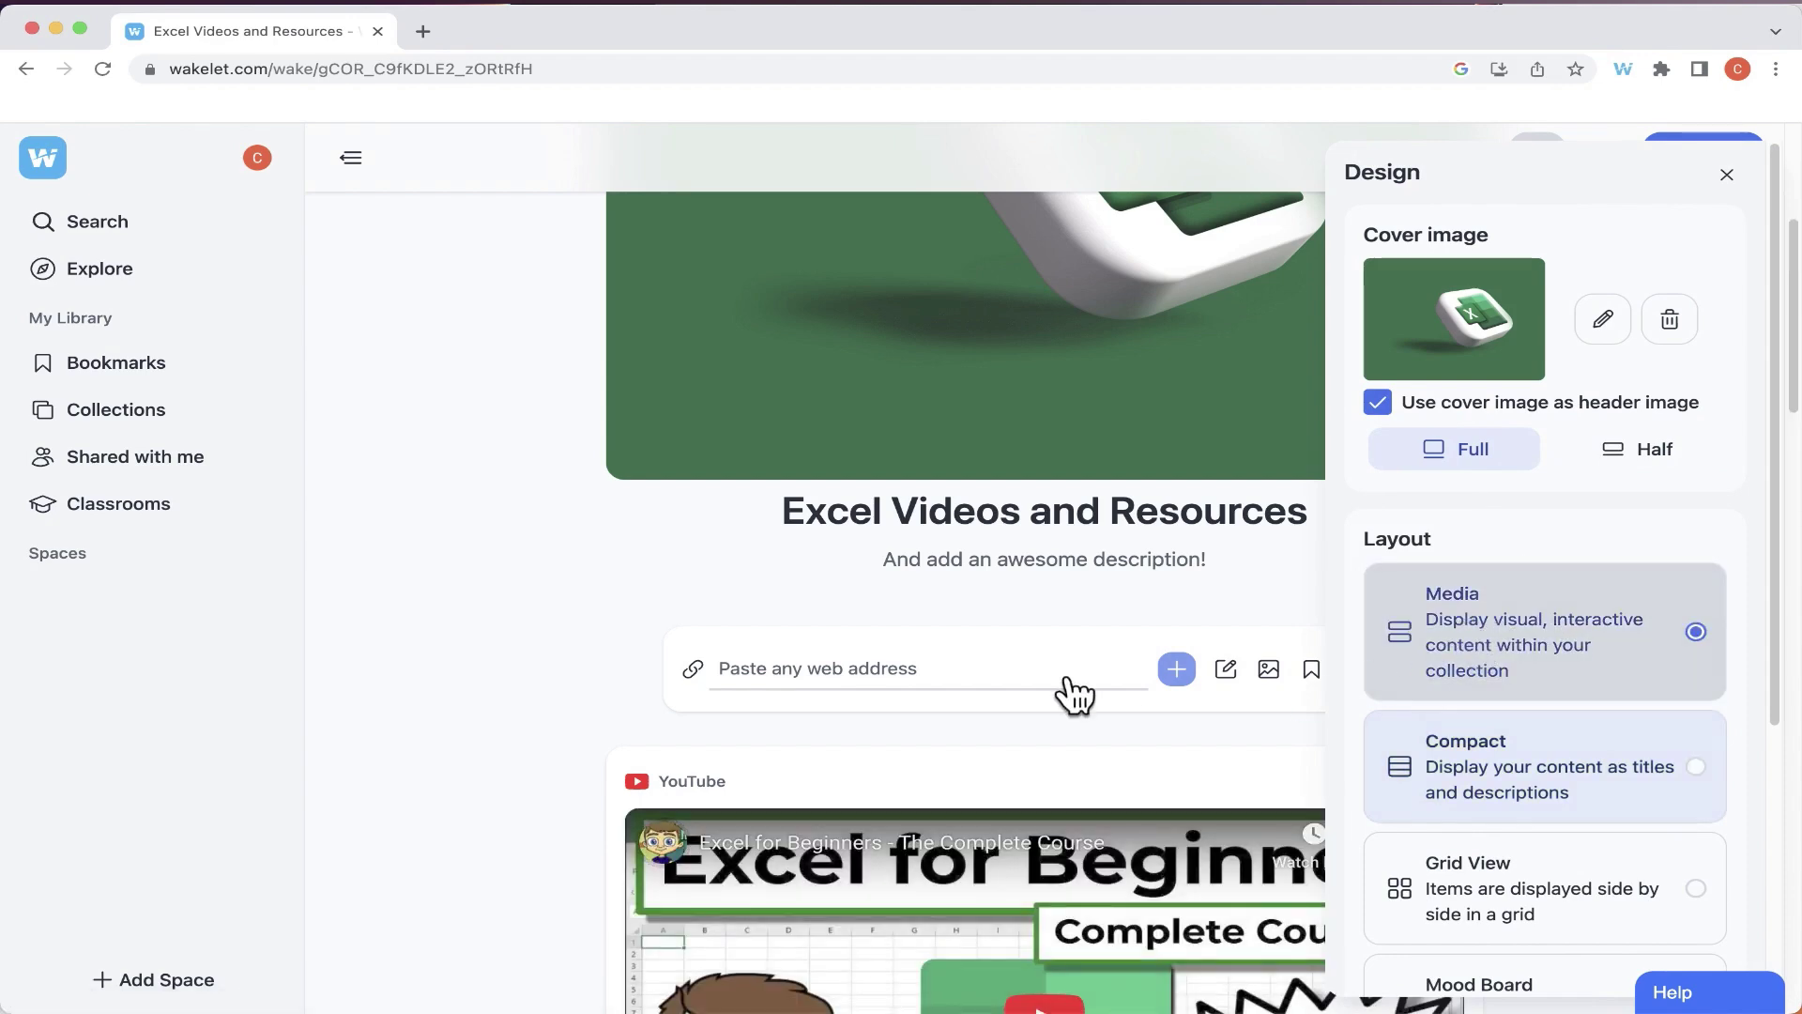
click(582, 713)
scroll(1033, 694, down, 3)
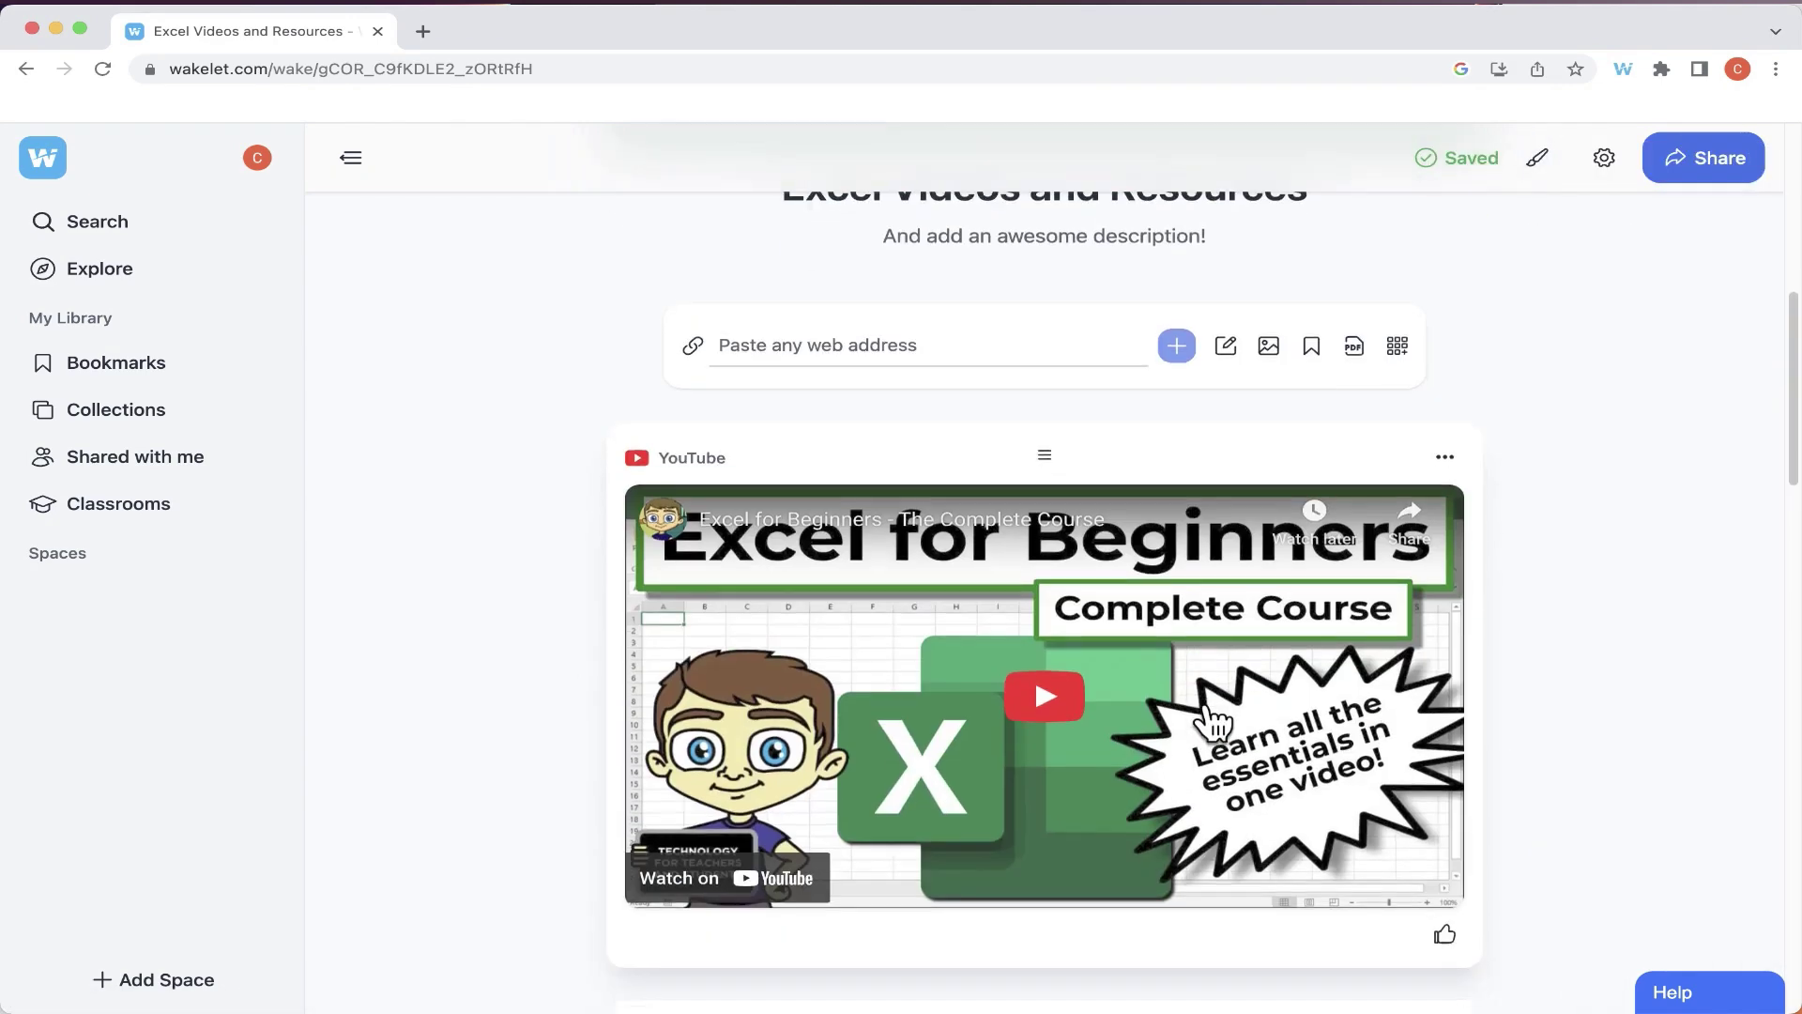
click(1052, 716)
click(945, 752)
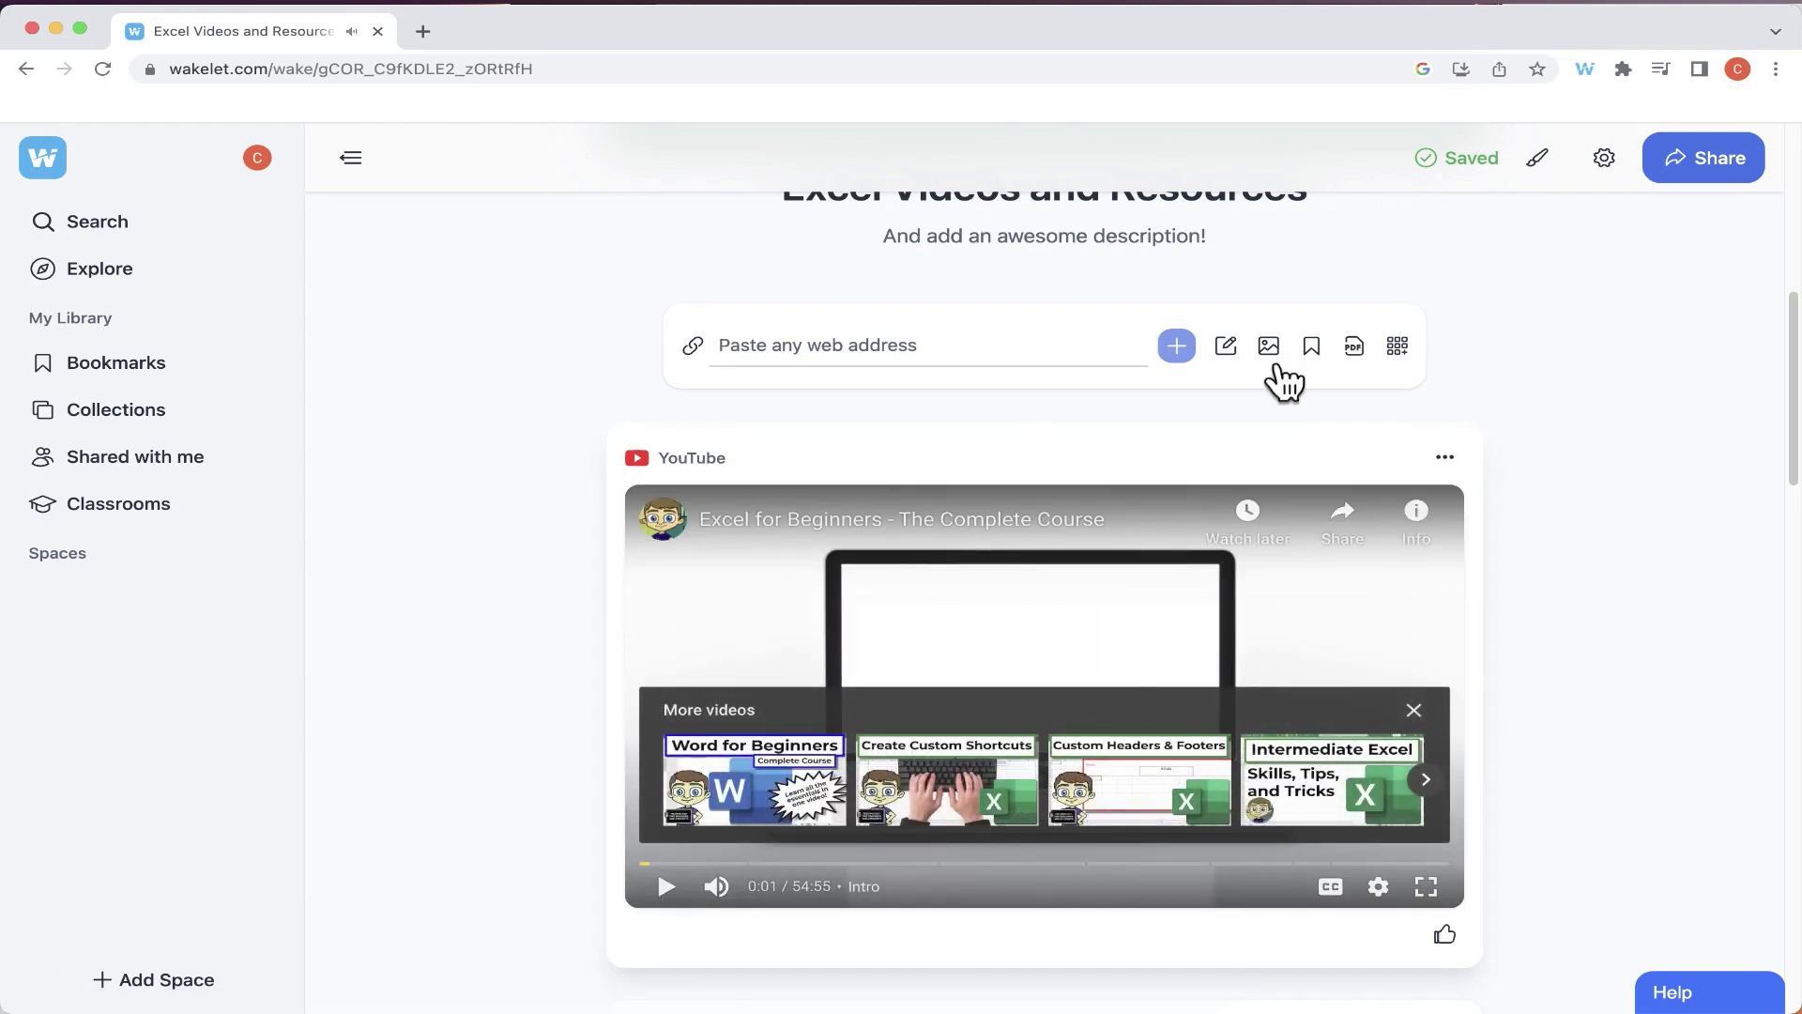
Apply the Compact layout to the collection again and look through the remaining design options
click(1538, 157)
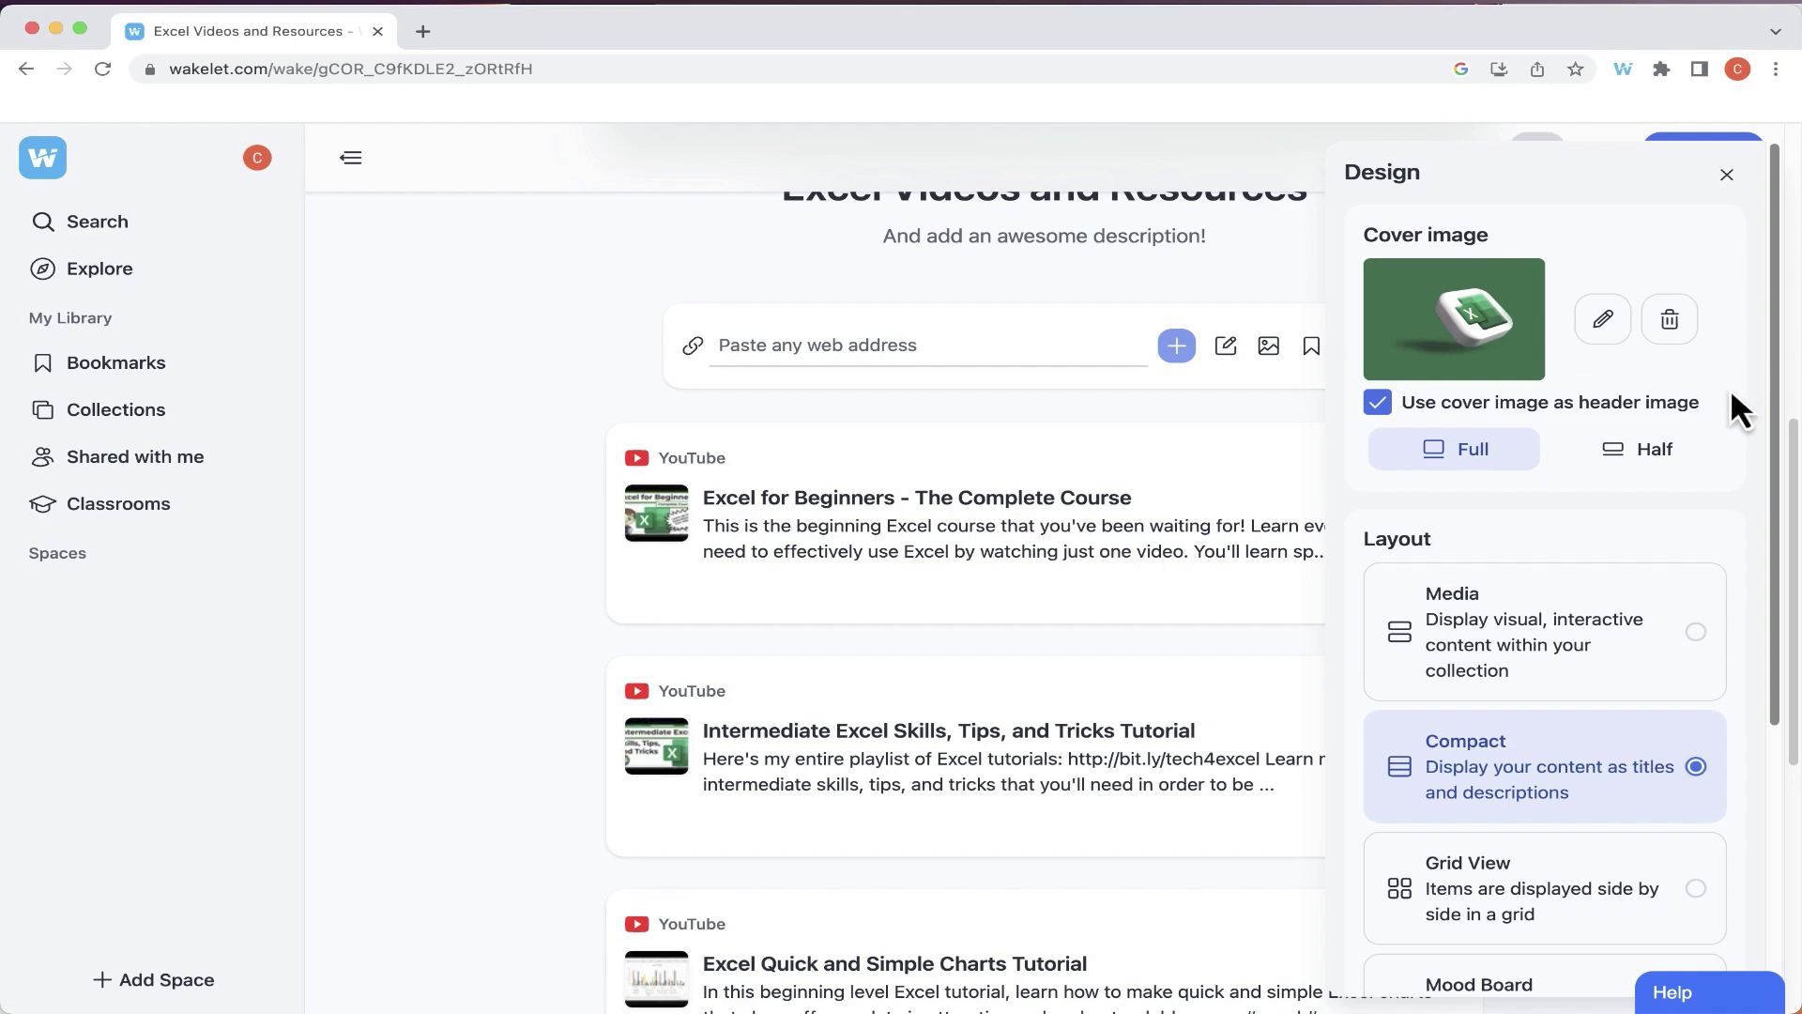
scroll(1732, 387, down, 2)
scroll(1767, 624, down, 2)
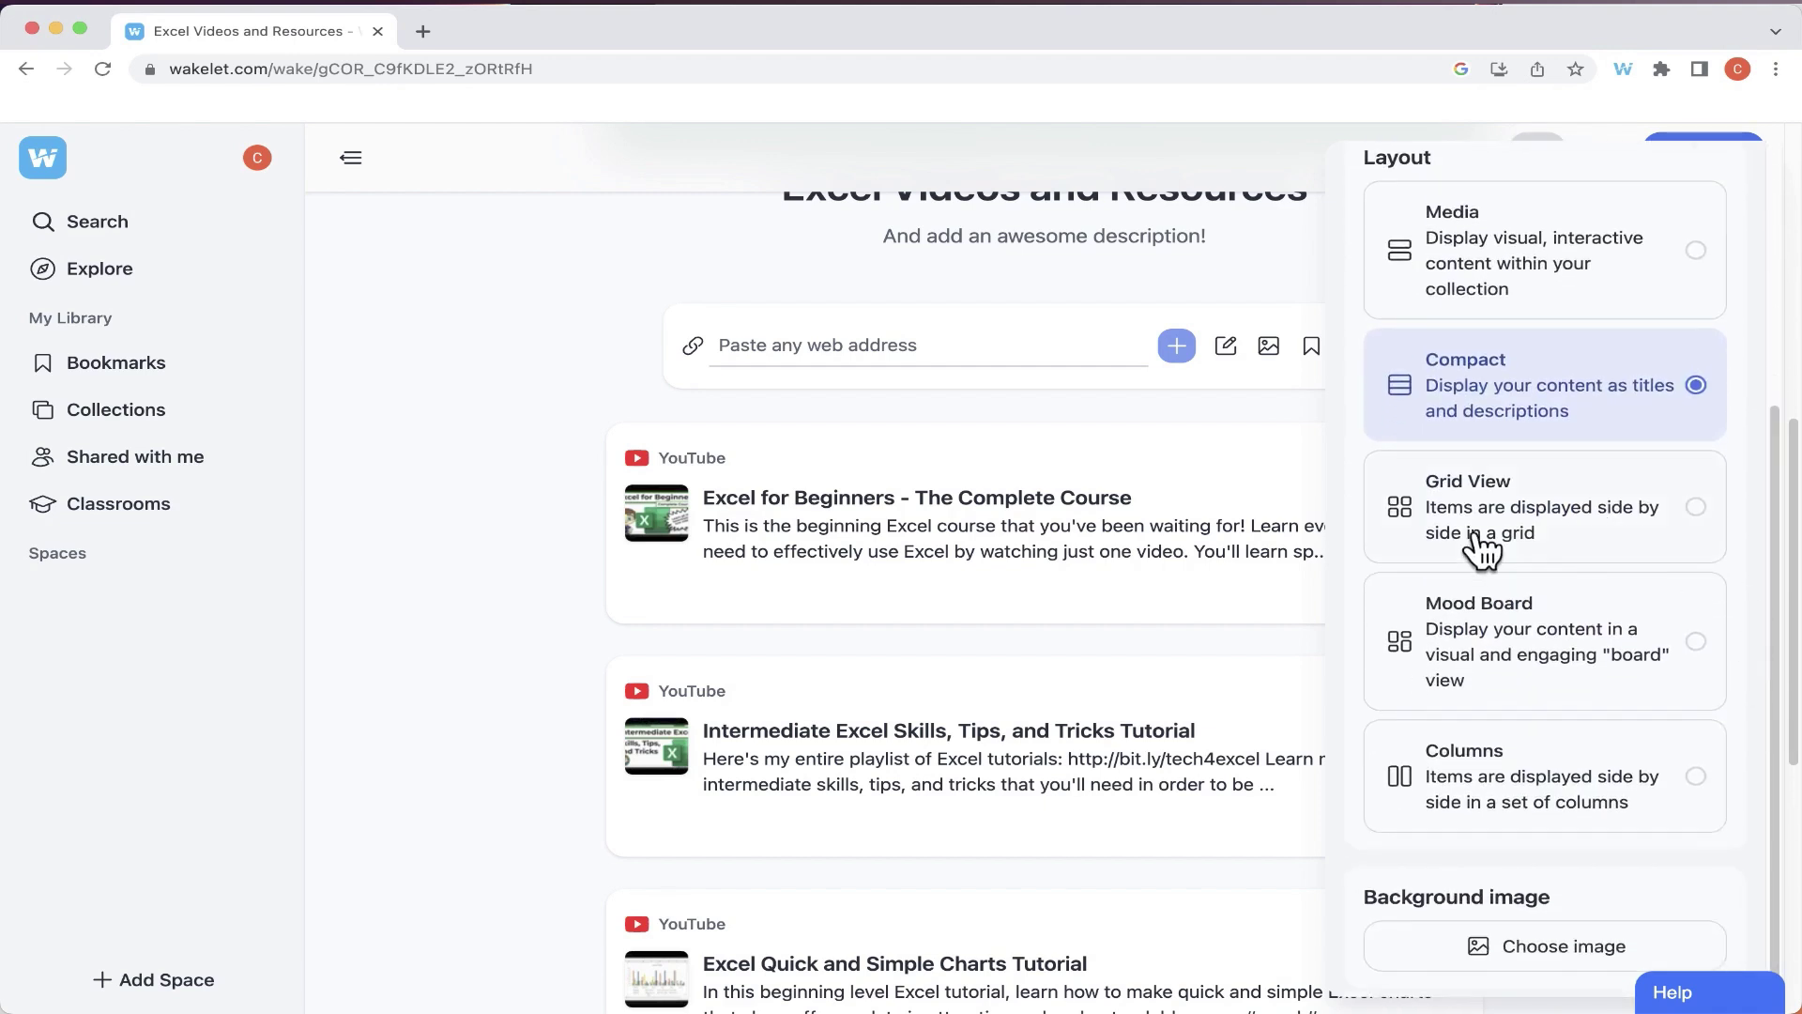
scroll(1586, 765, down, 1)
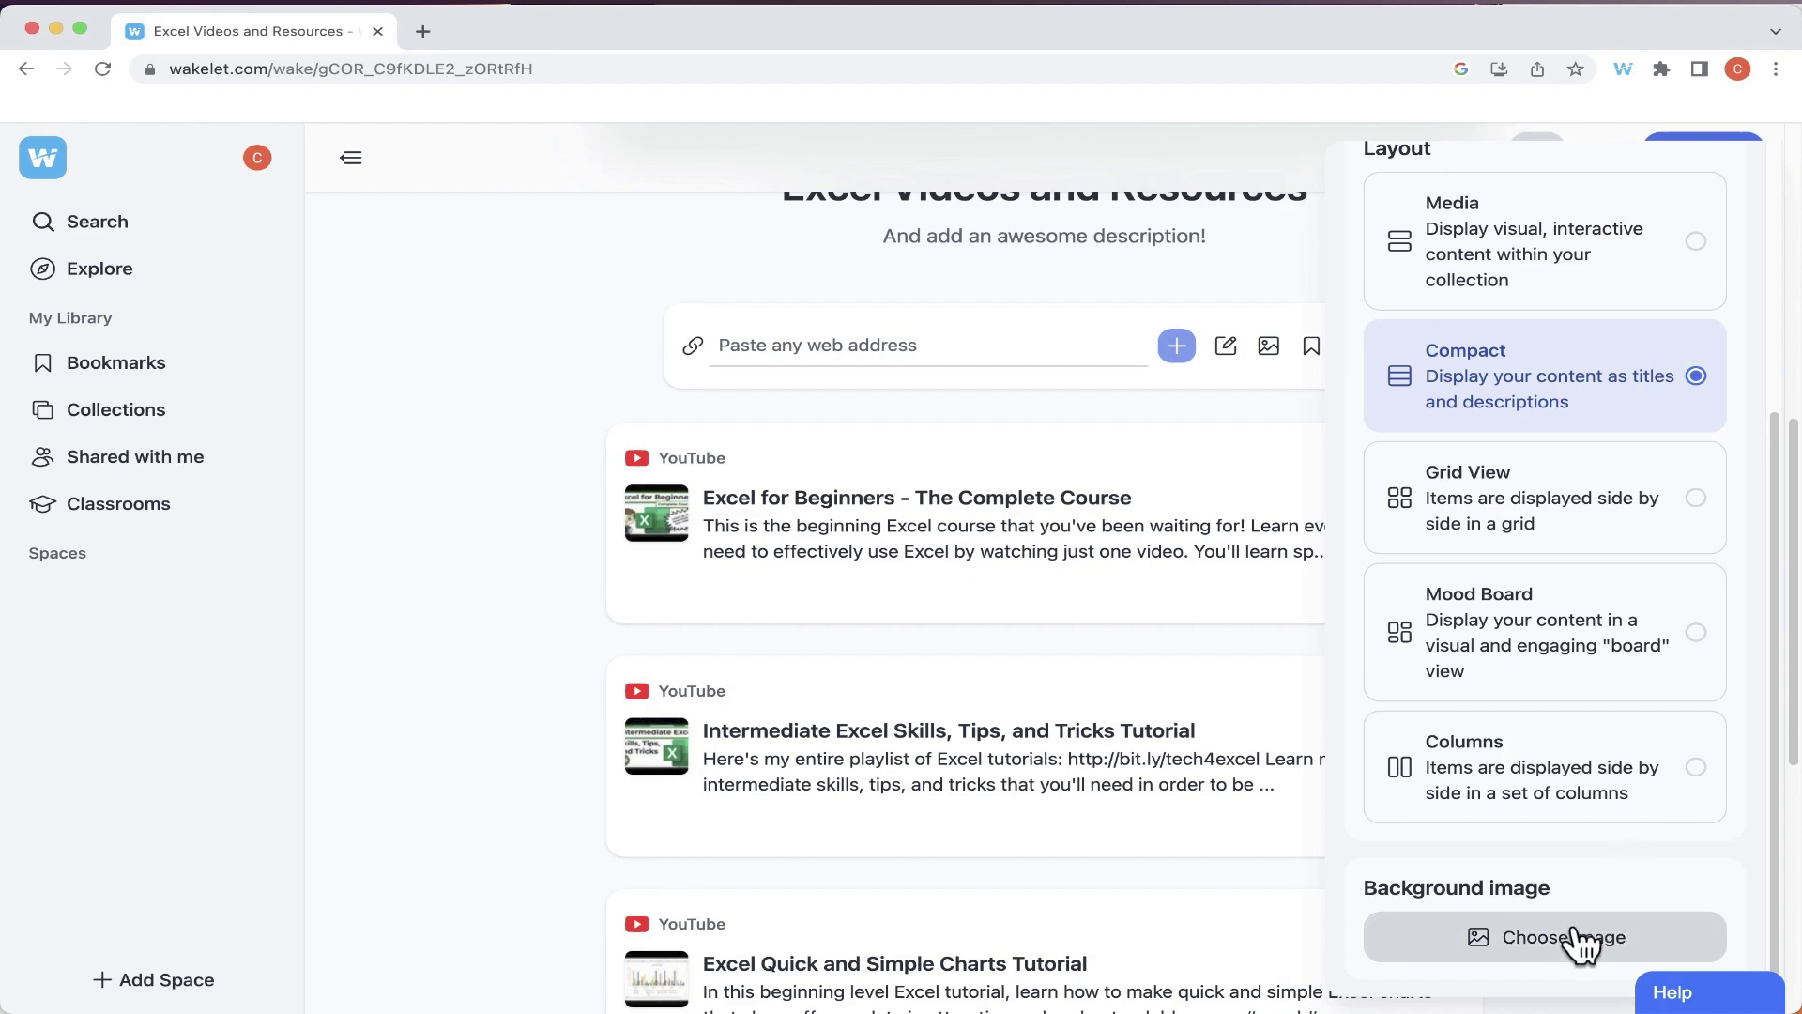
Set the abstract peach-coloured curves photo from Unsplash as the collection's background image
click(1521, 957)
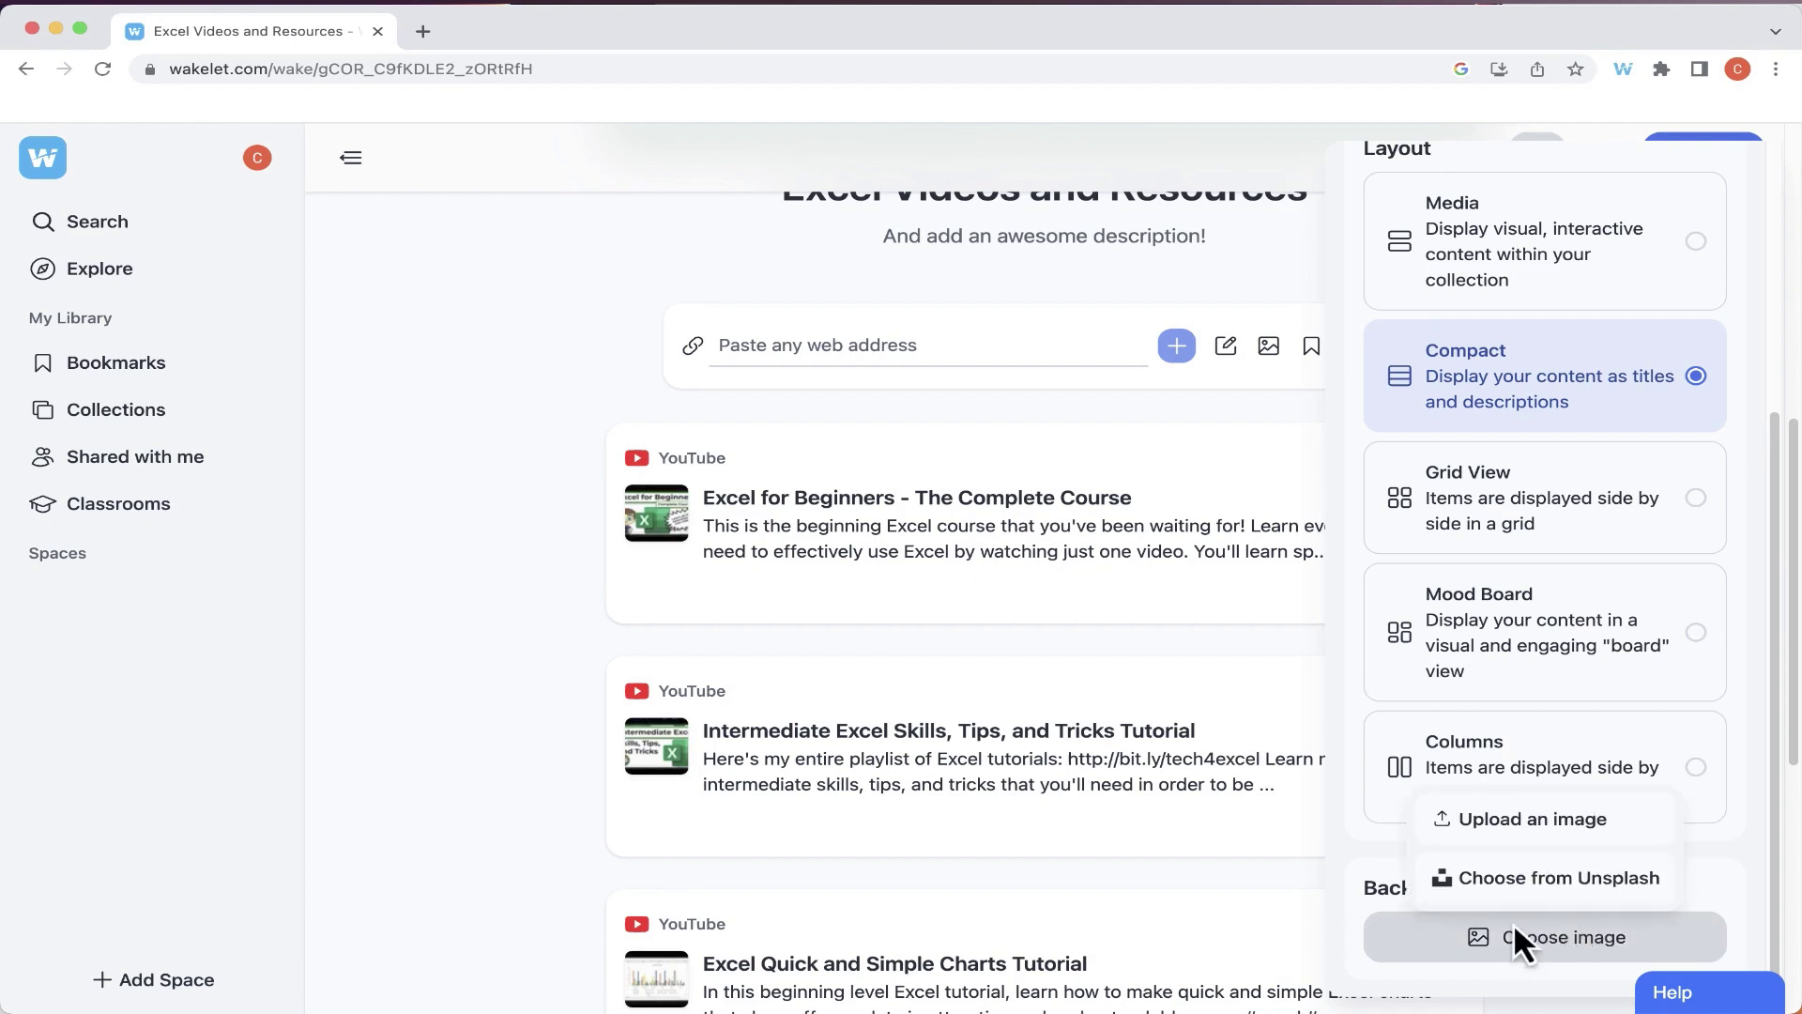
click(1556, 887)
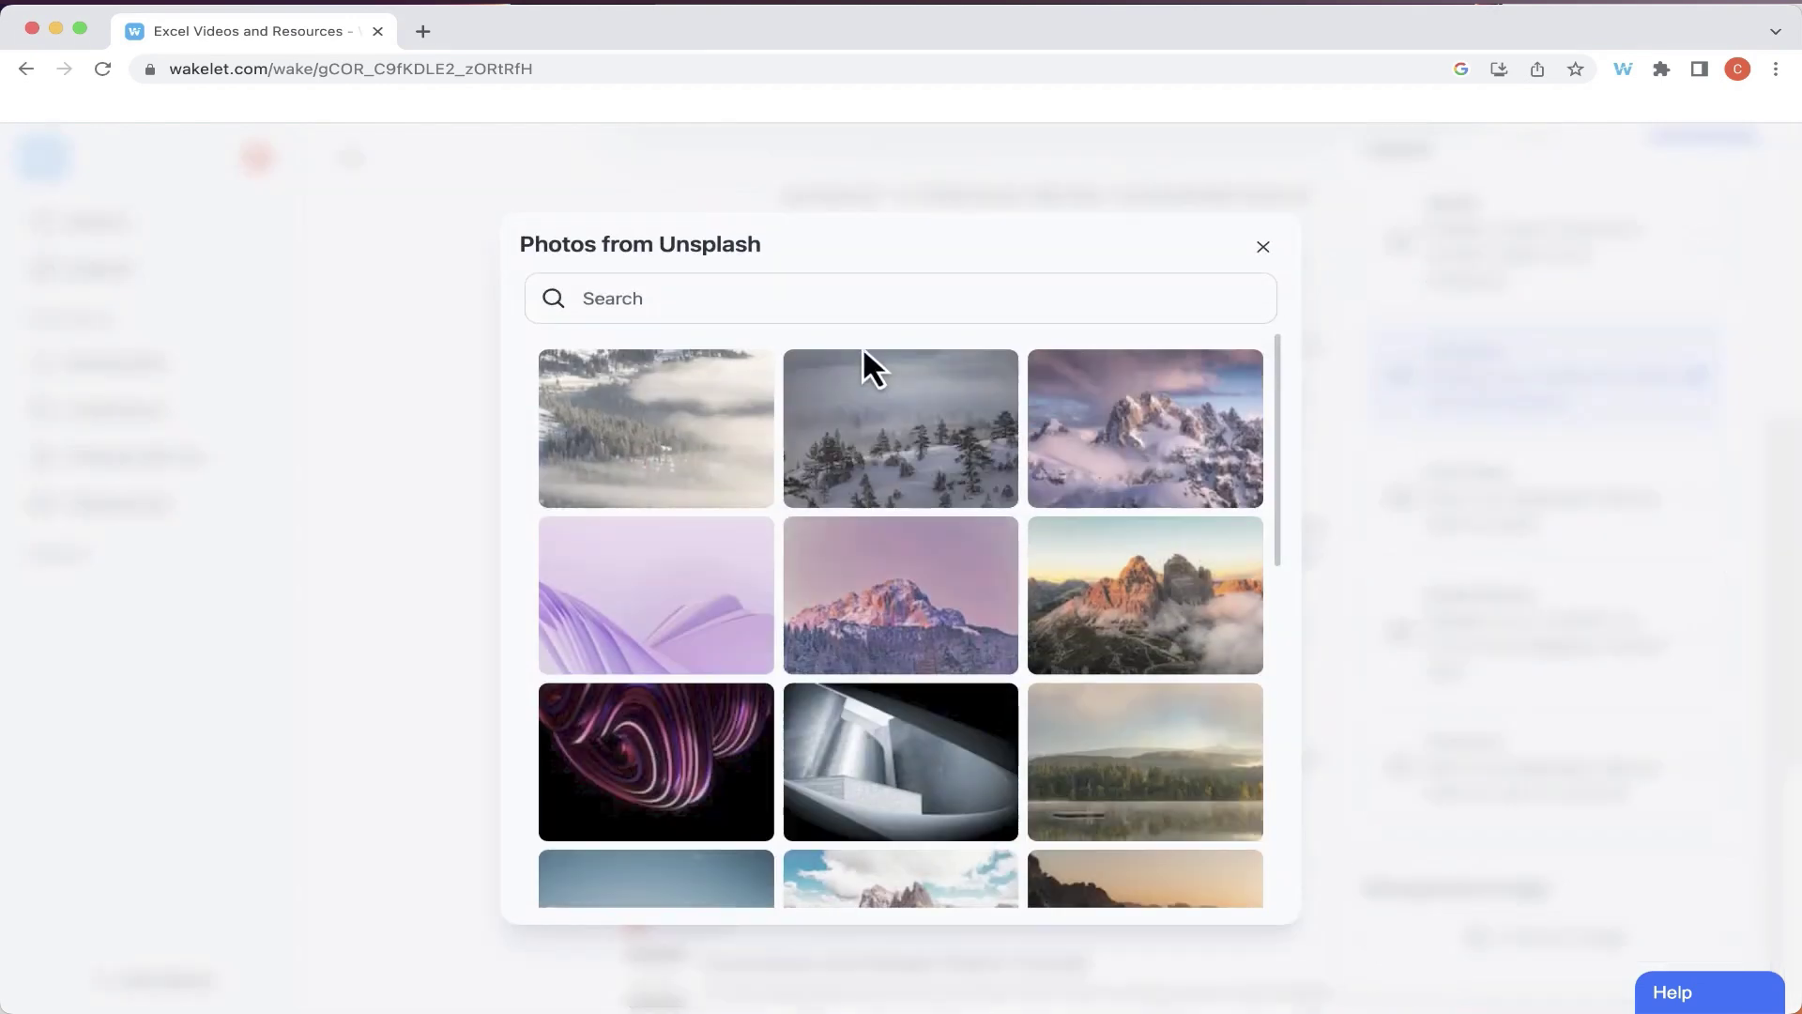
scroll(1089, 631, down, 4)
scroll(1089, 631, down, 3)
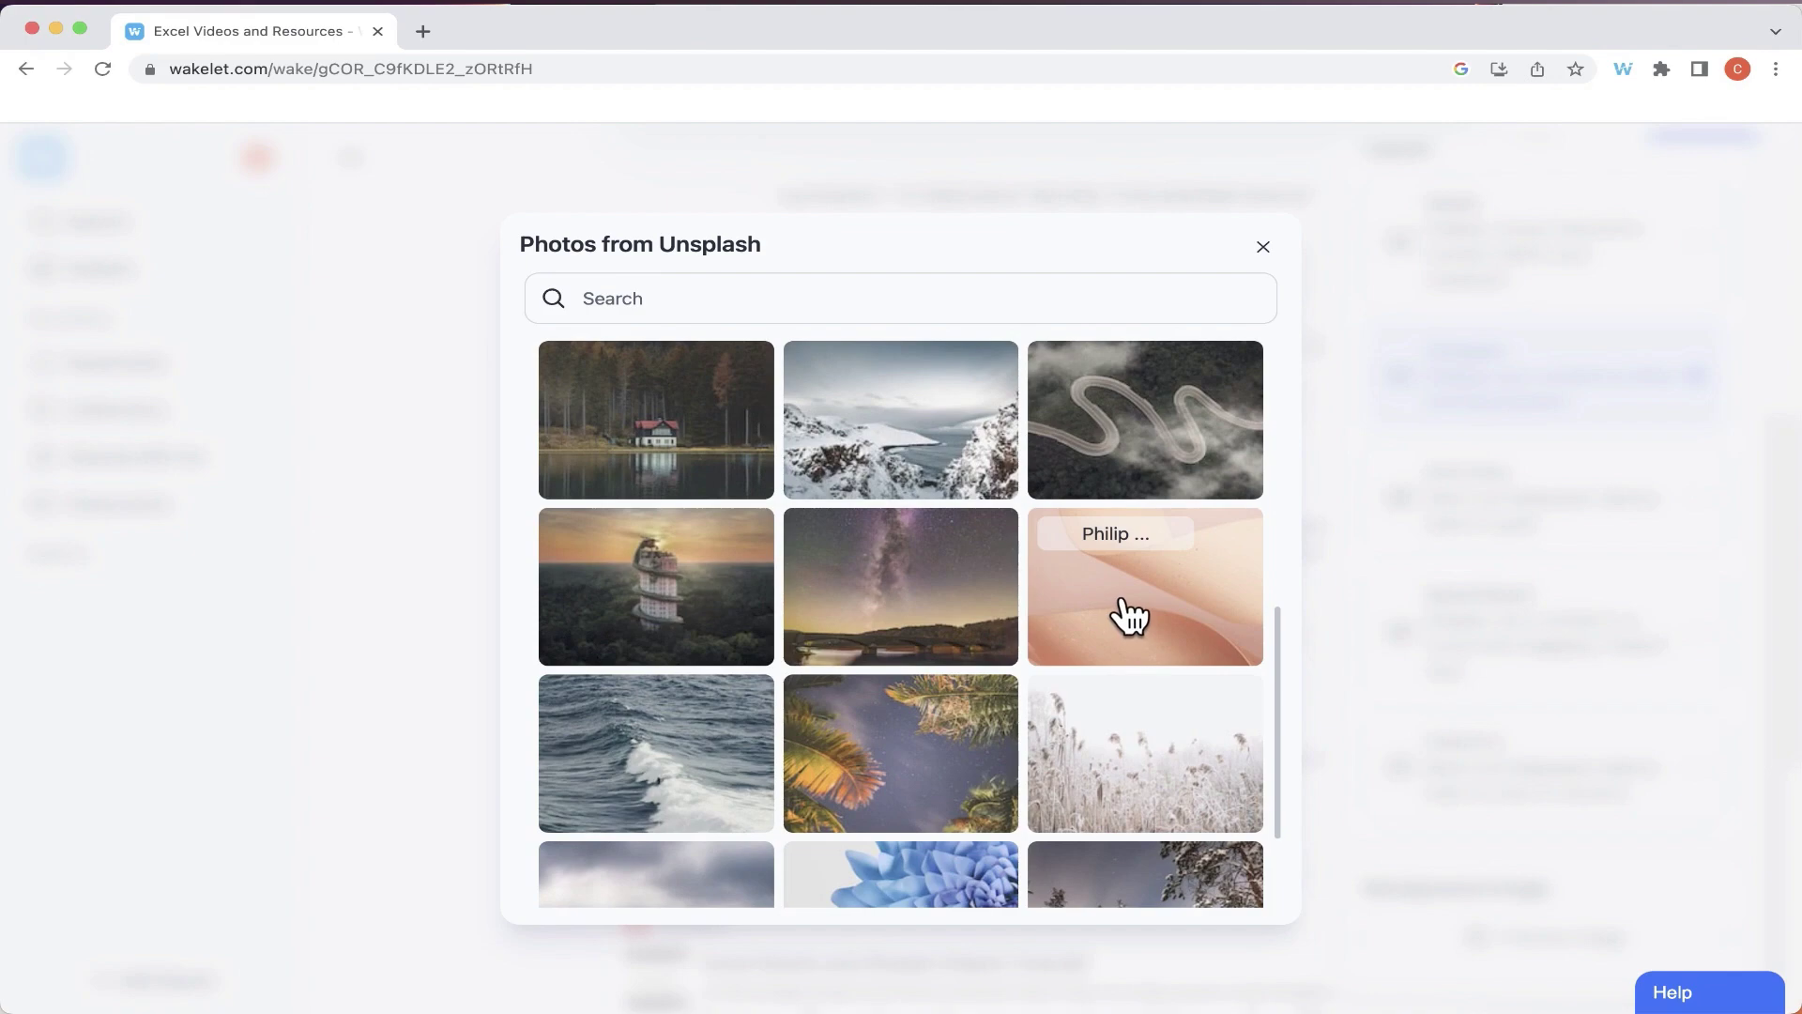
click(1129, 615)
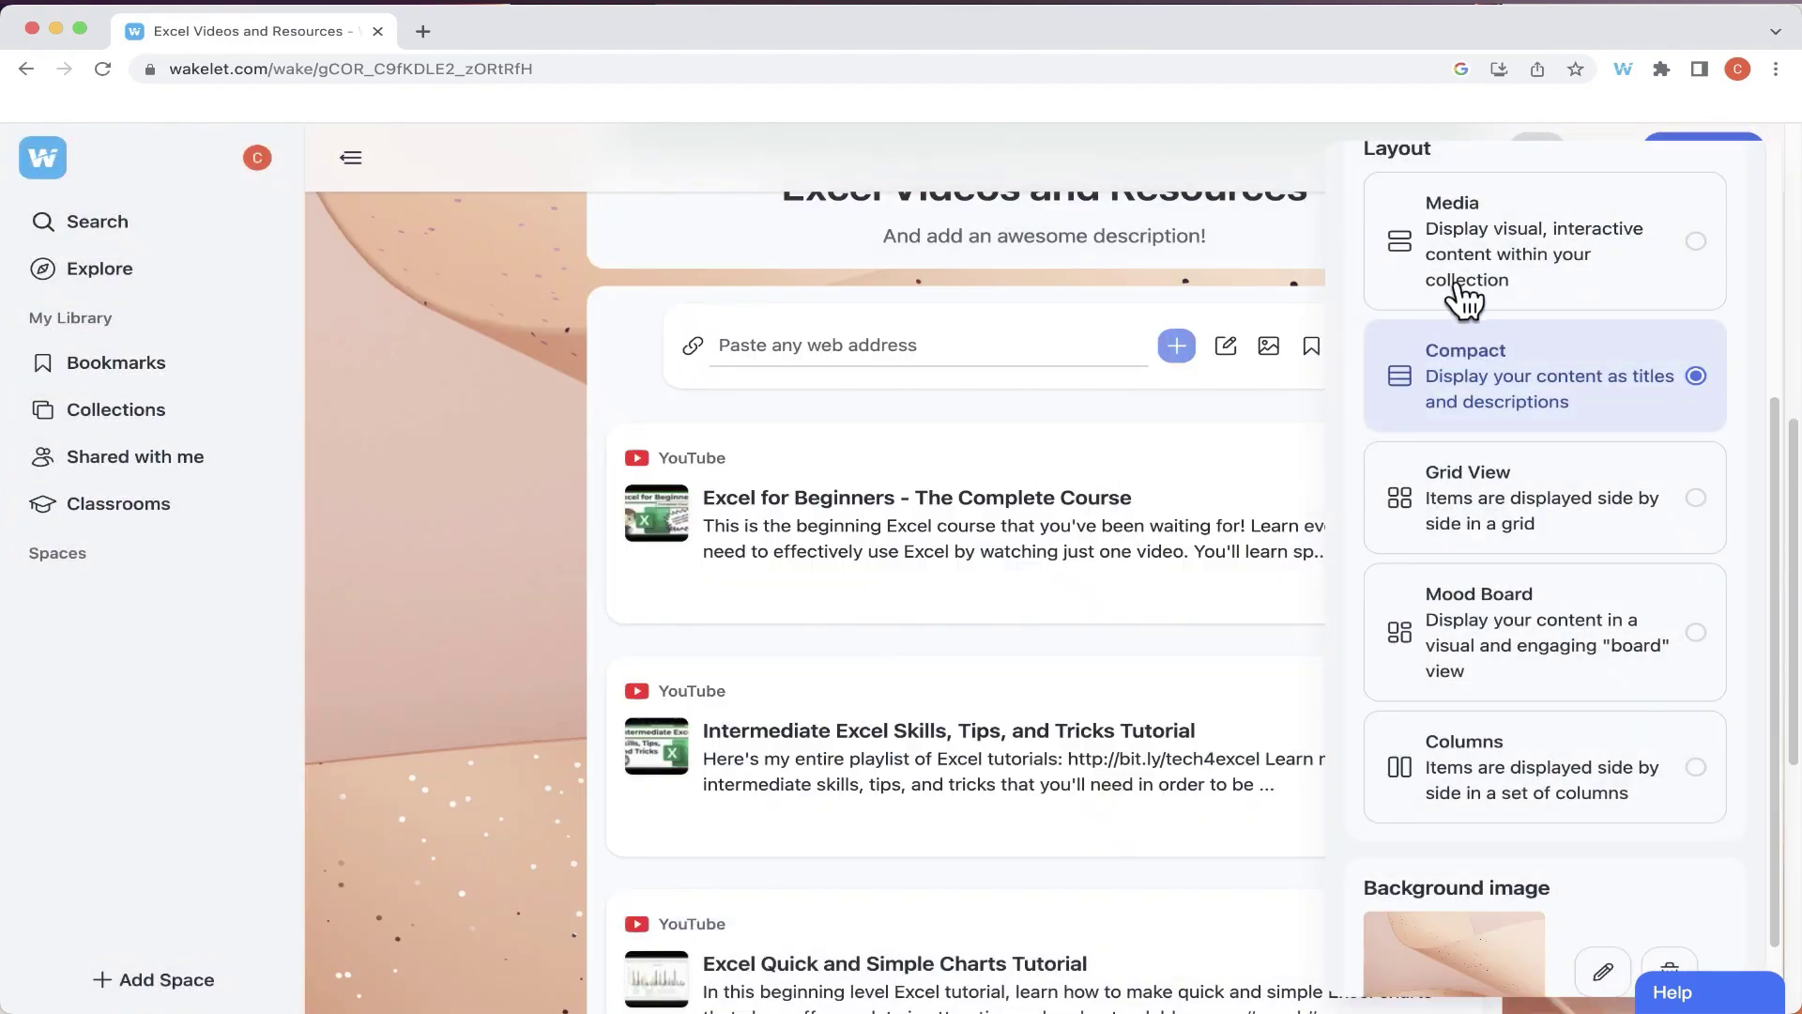
Close the design settings and review the whole collection page with its cover image, background and Compact layout
click(1796, 720)
scroll(1793, 280, up, 5)
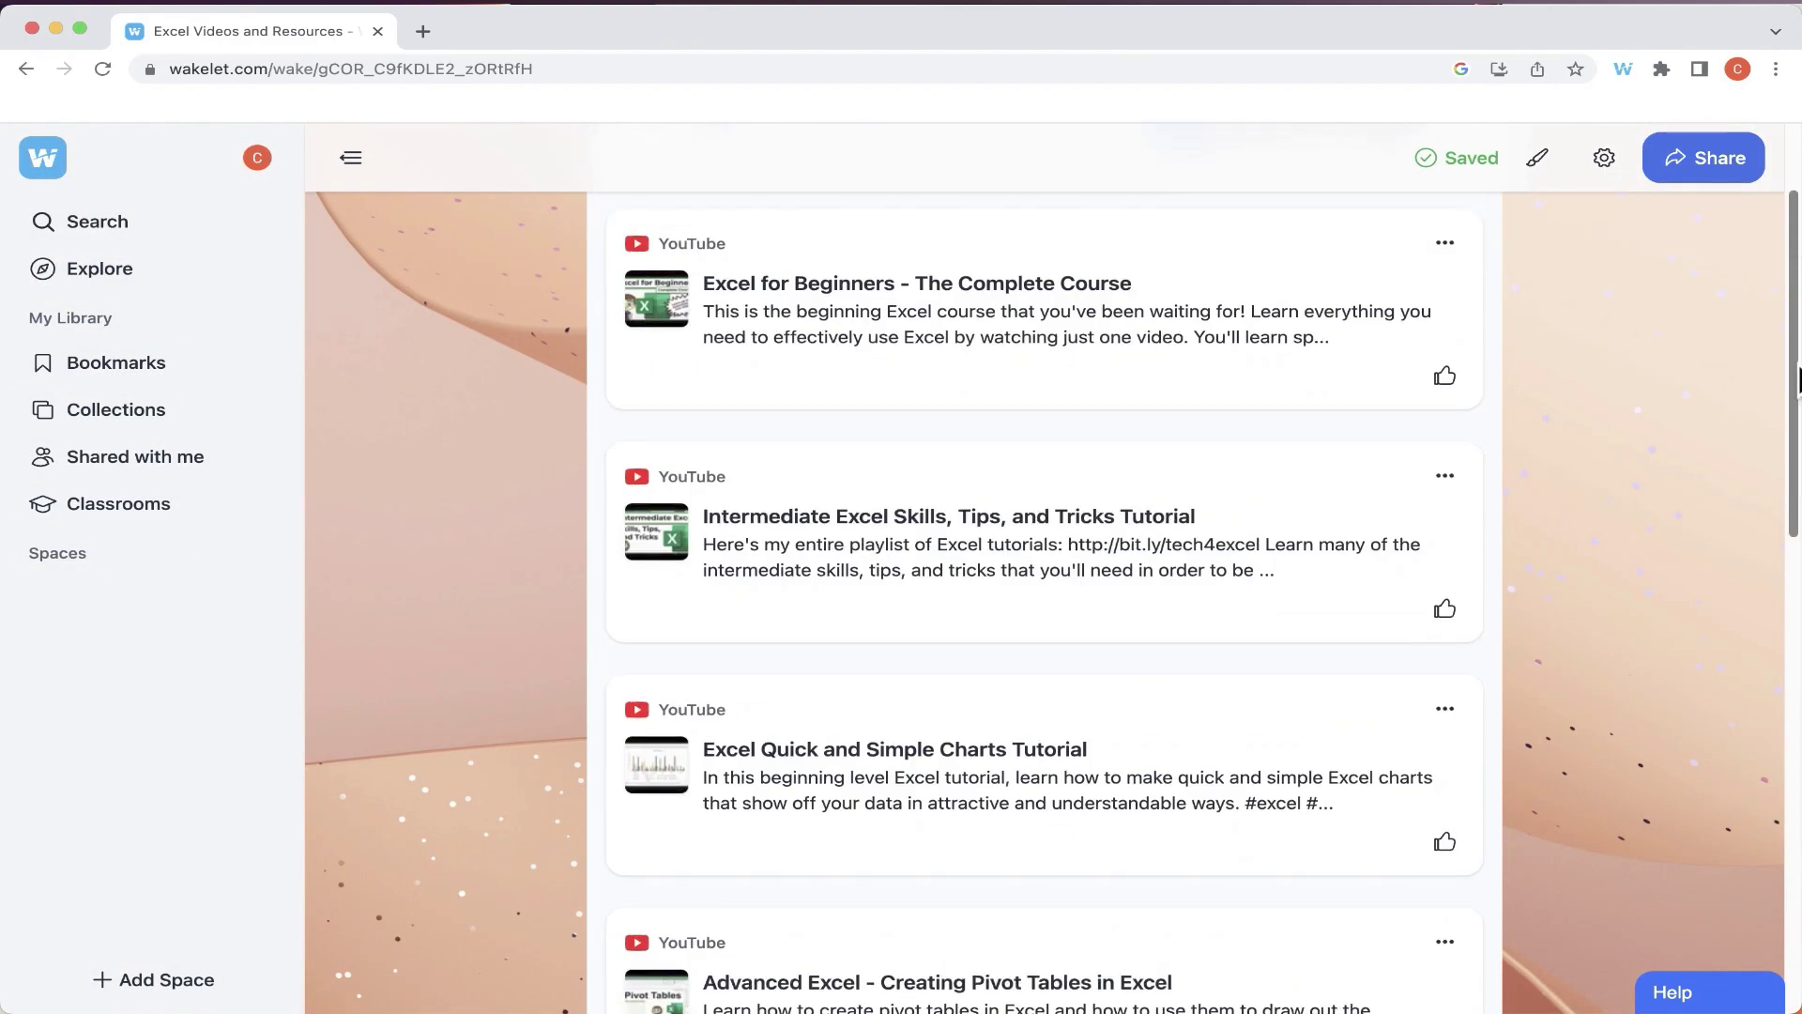
scroll(1671, 344, up, 10)
scroll(1660, 347, up, 3)
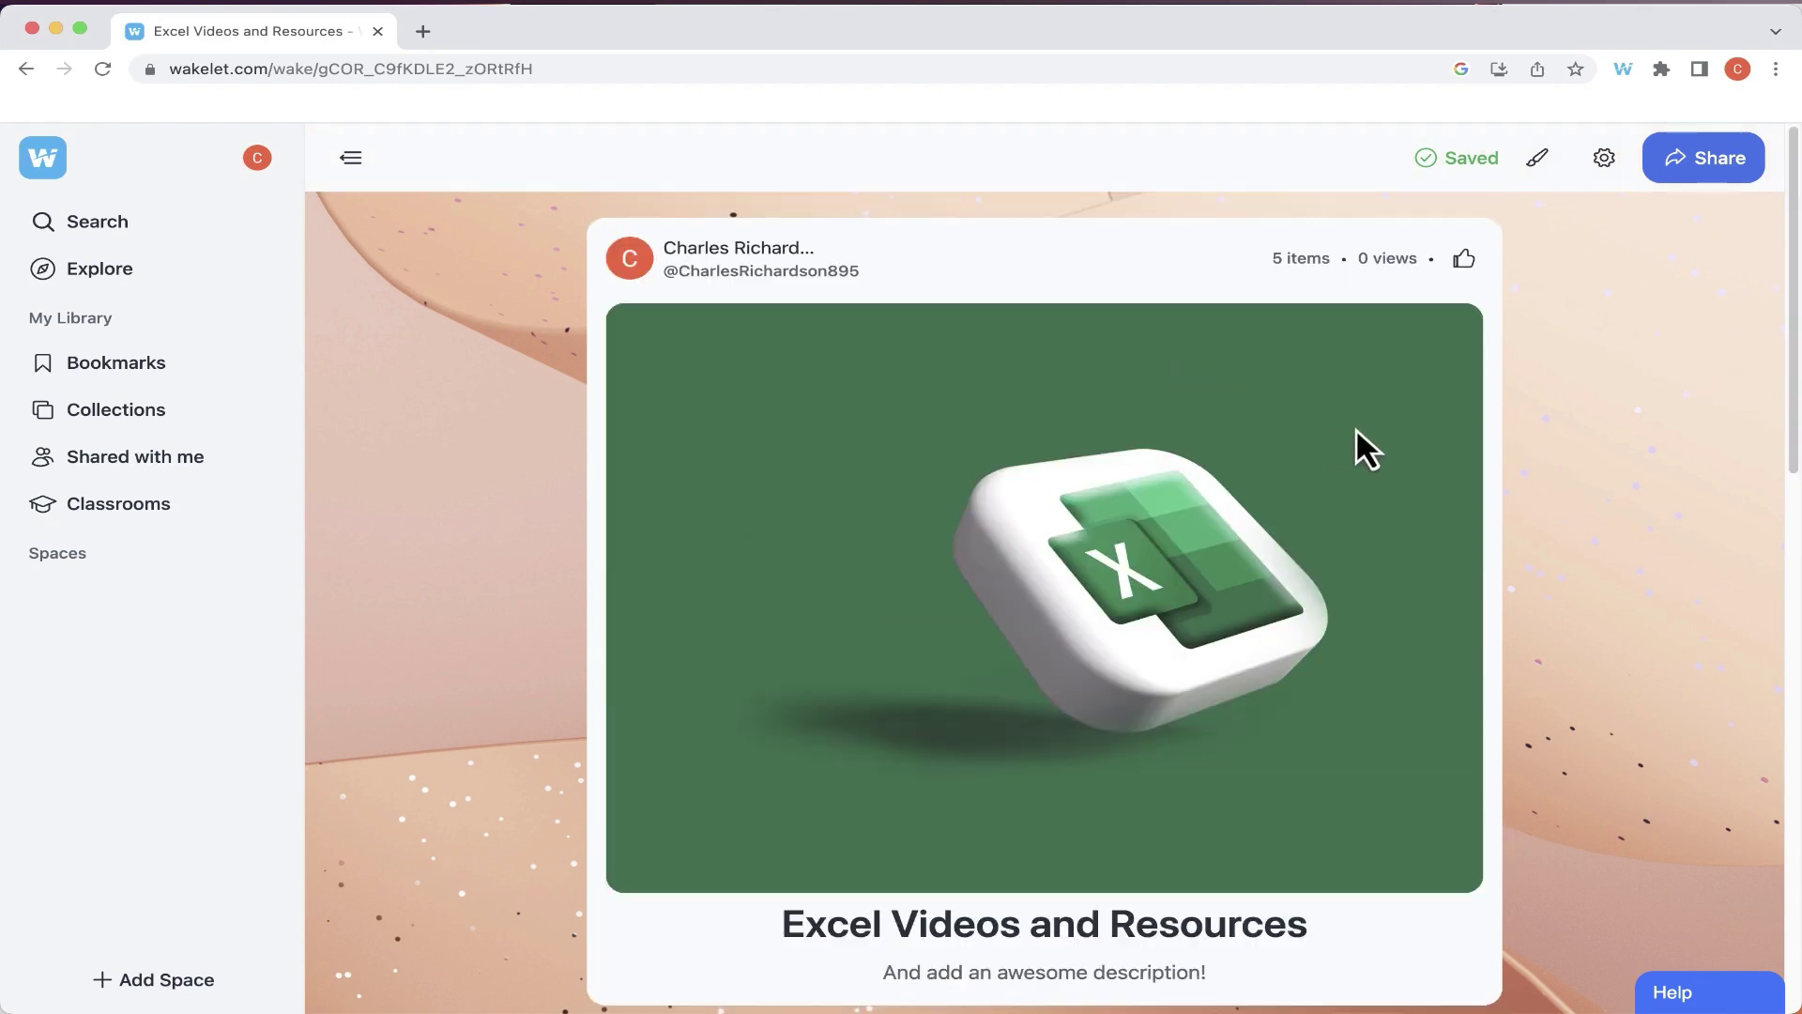
scroll(1355, 427, down, 10)
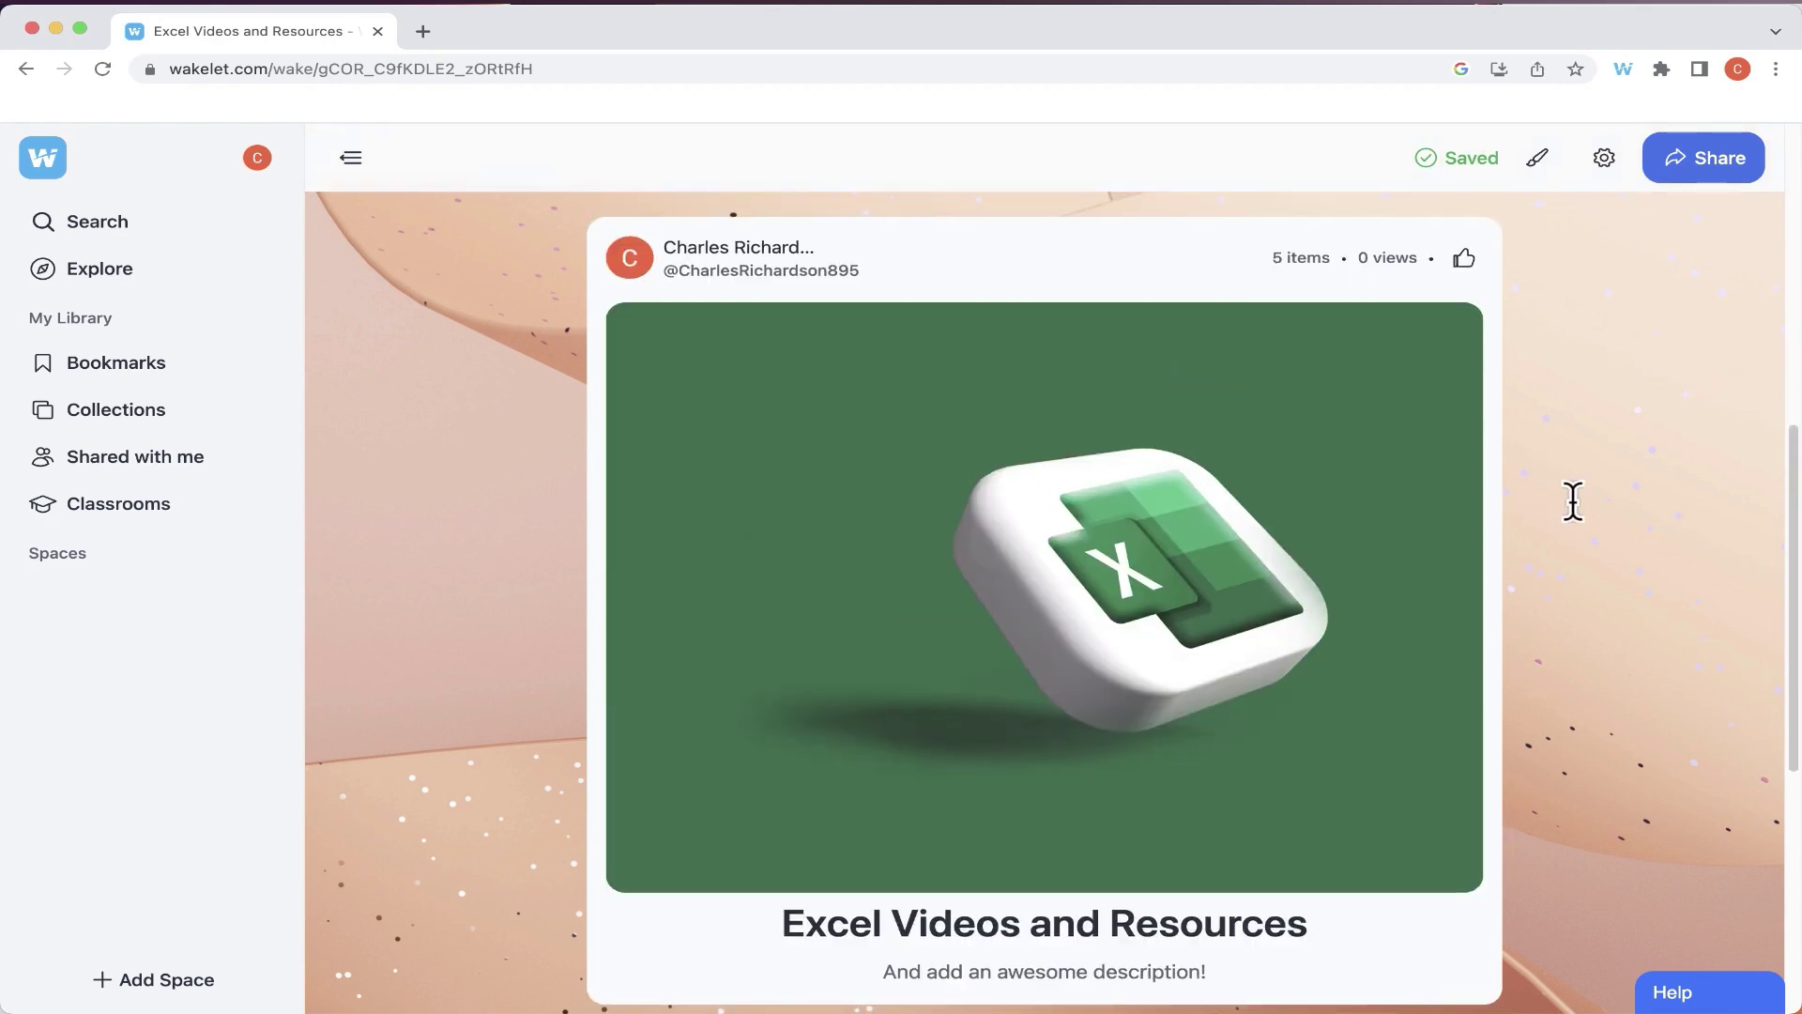
scroll(1564, 482, down, 8)
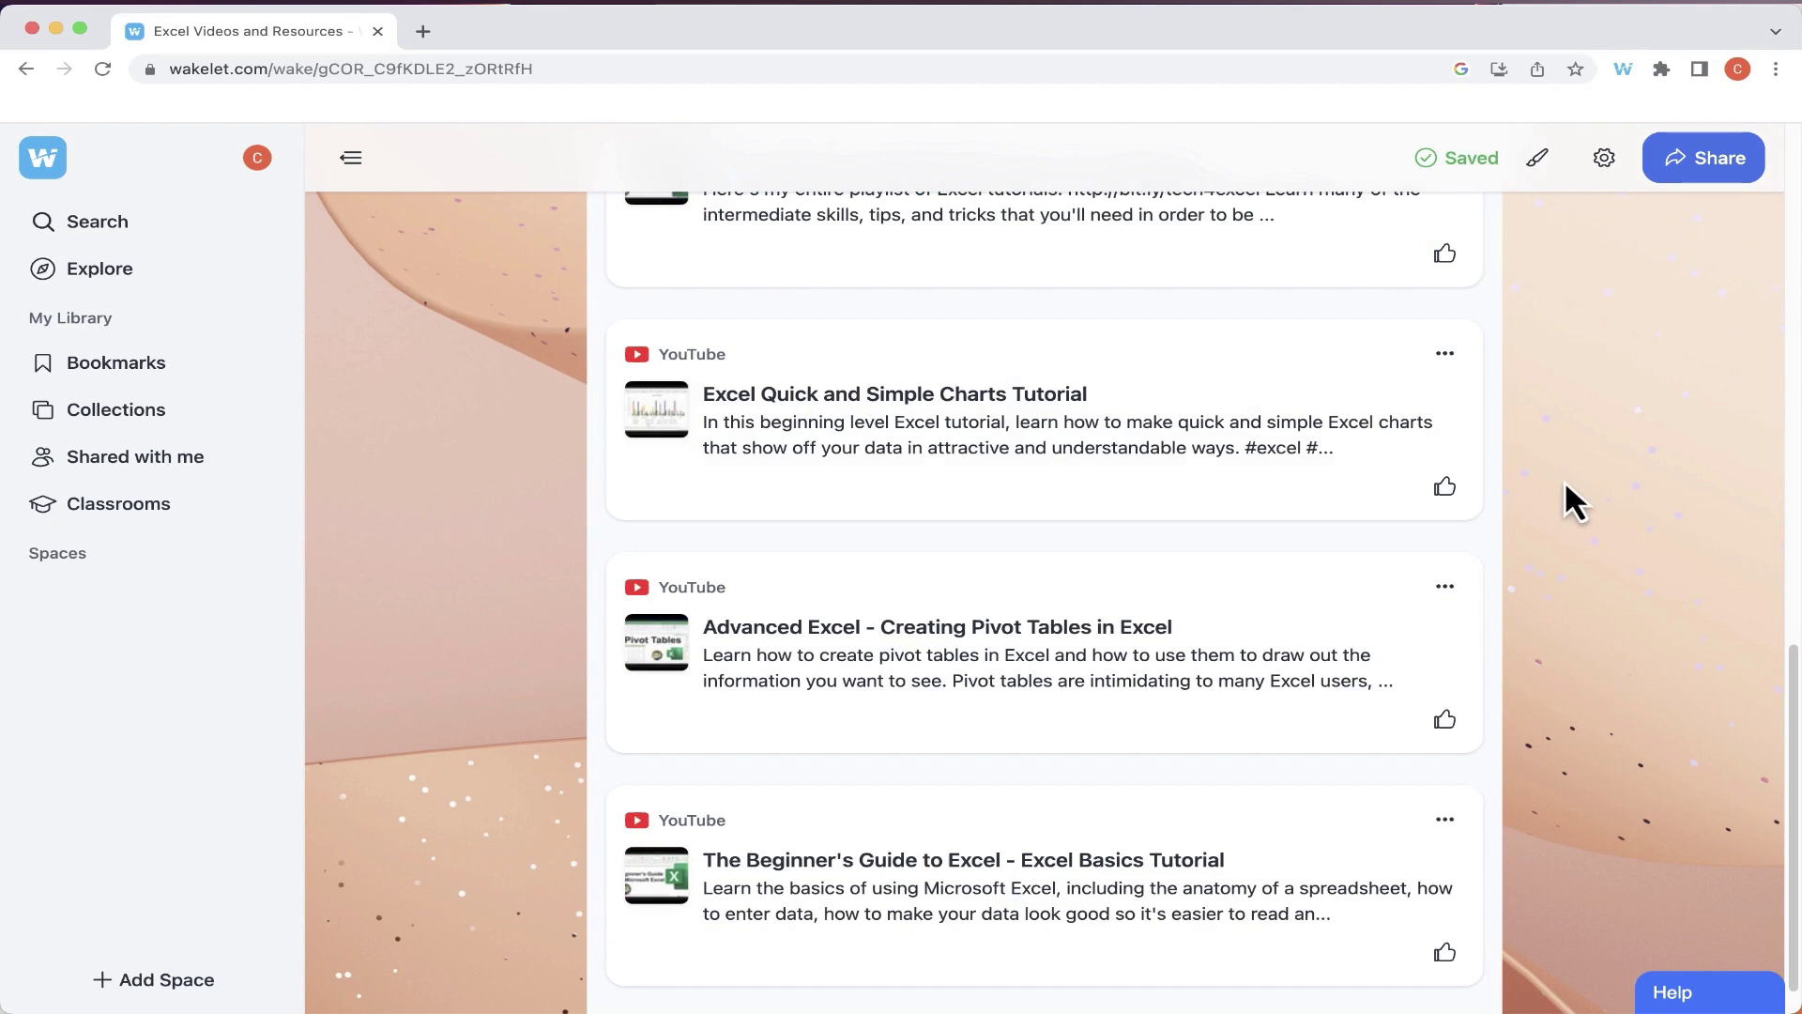
Look over the collection's design options and its settings for copying, moving, exporting and deleting, and return to the cover image
click(1540, 161)
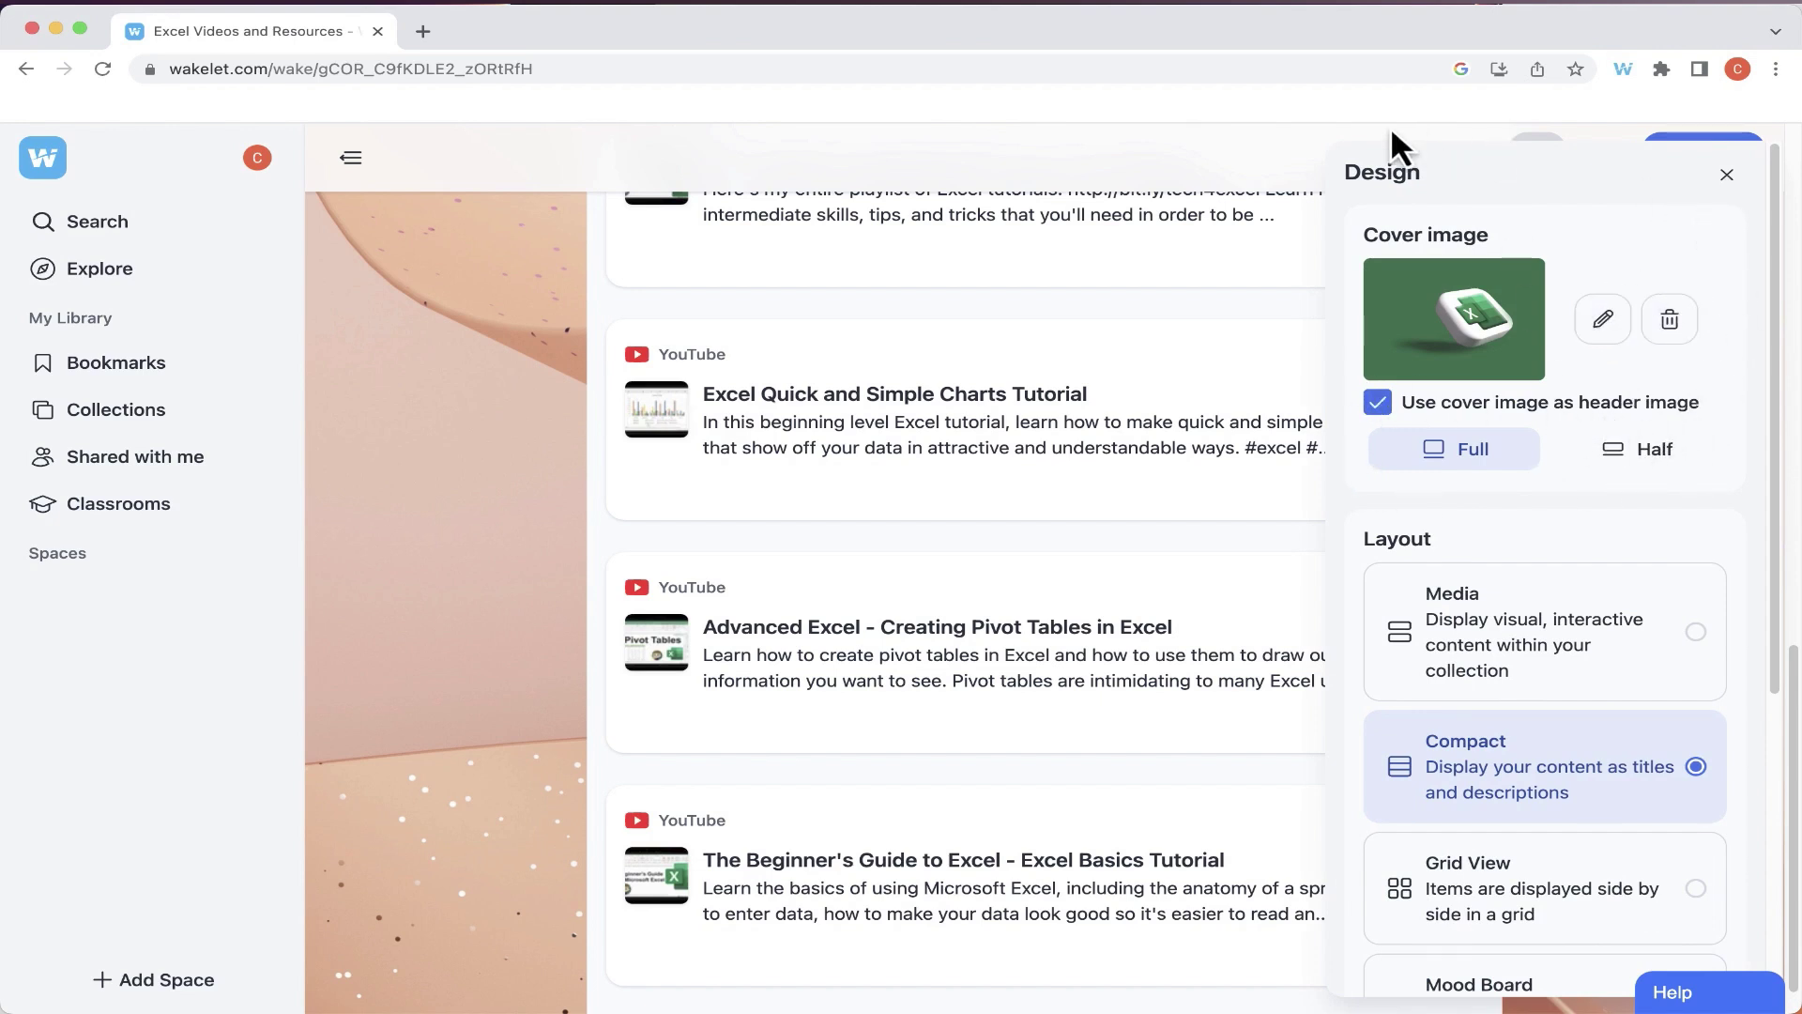
click(1726, 175)
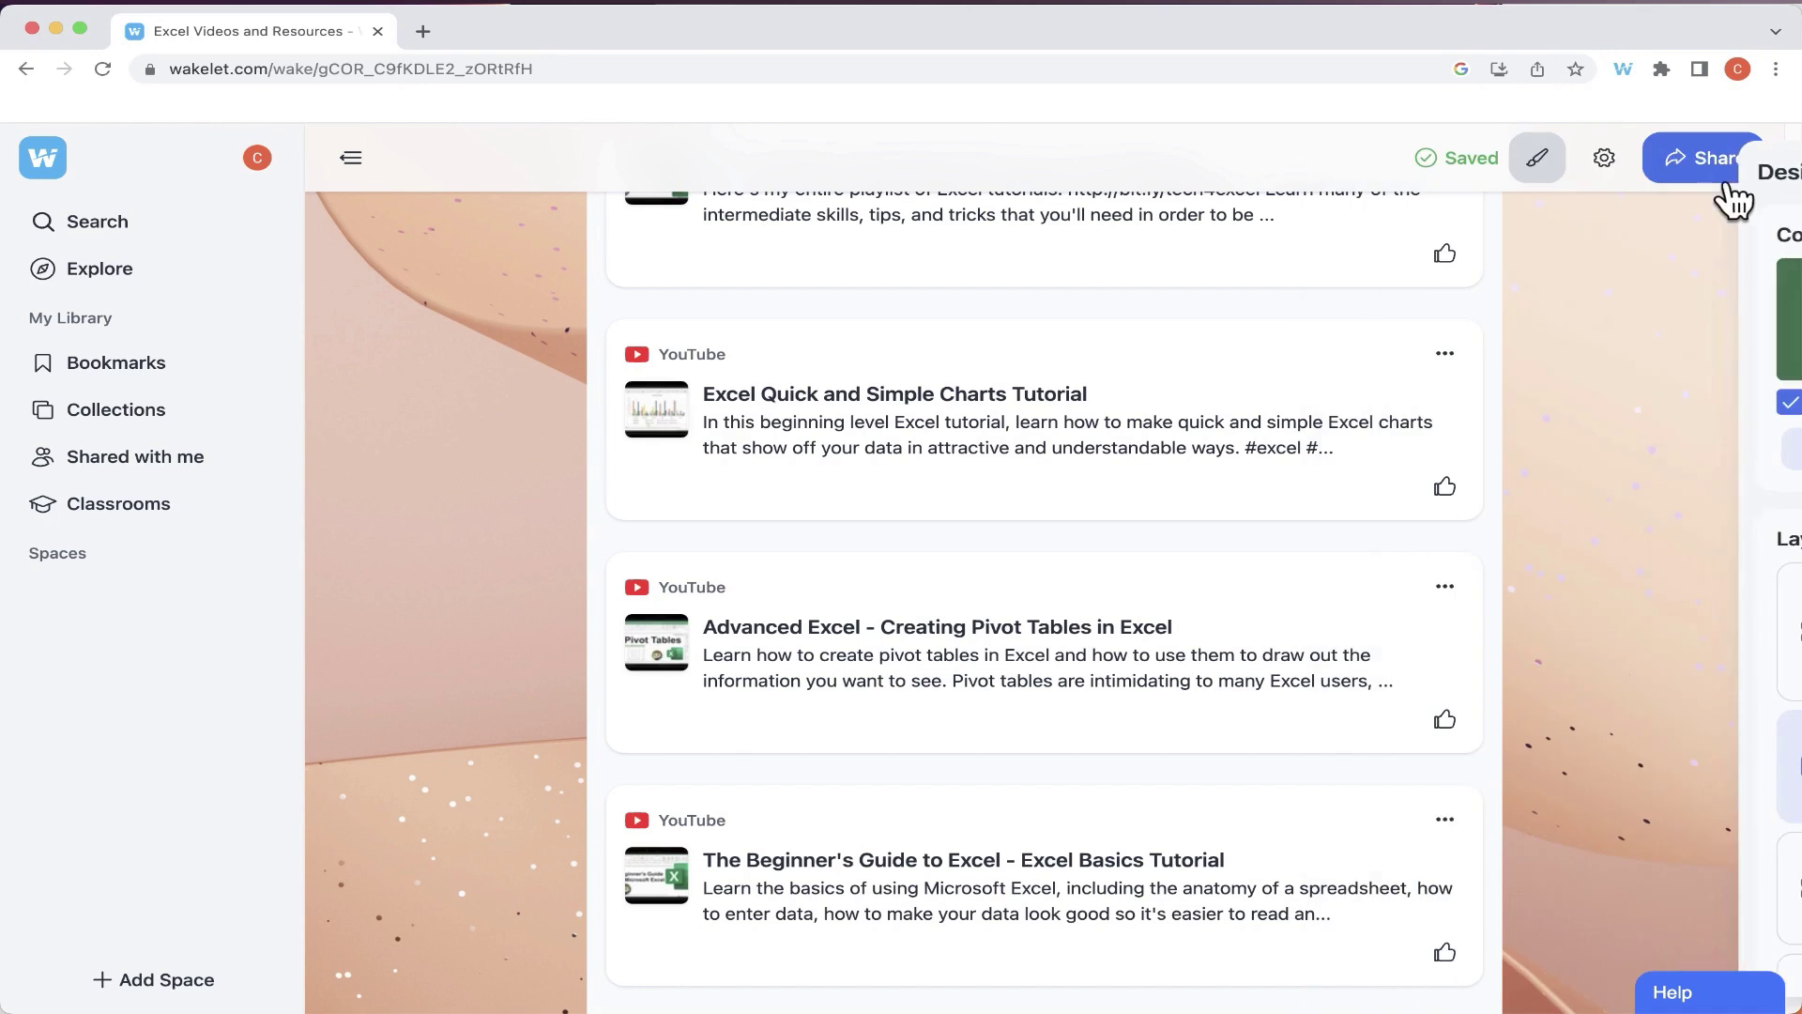
click(1607, 167)
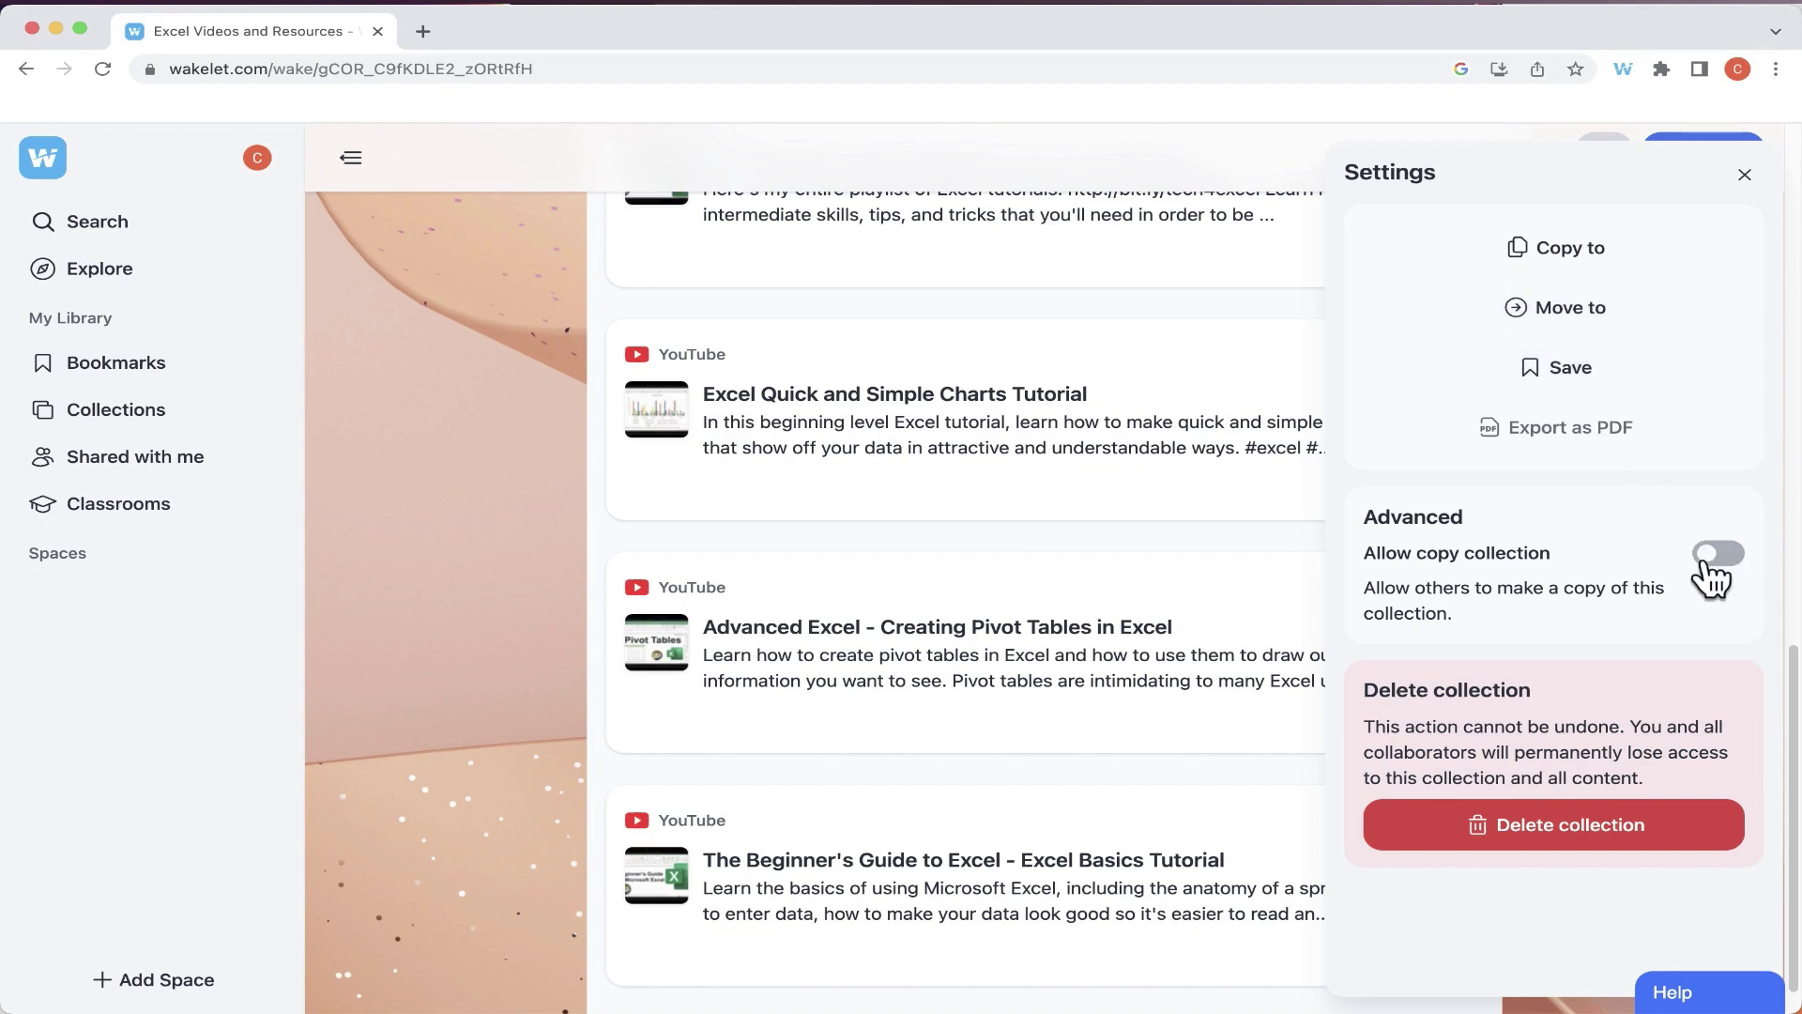
key(Escape)
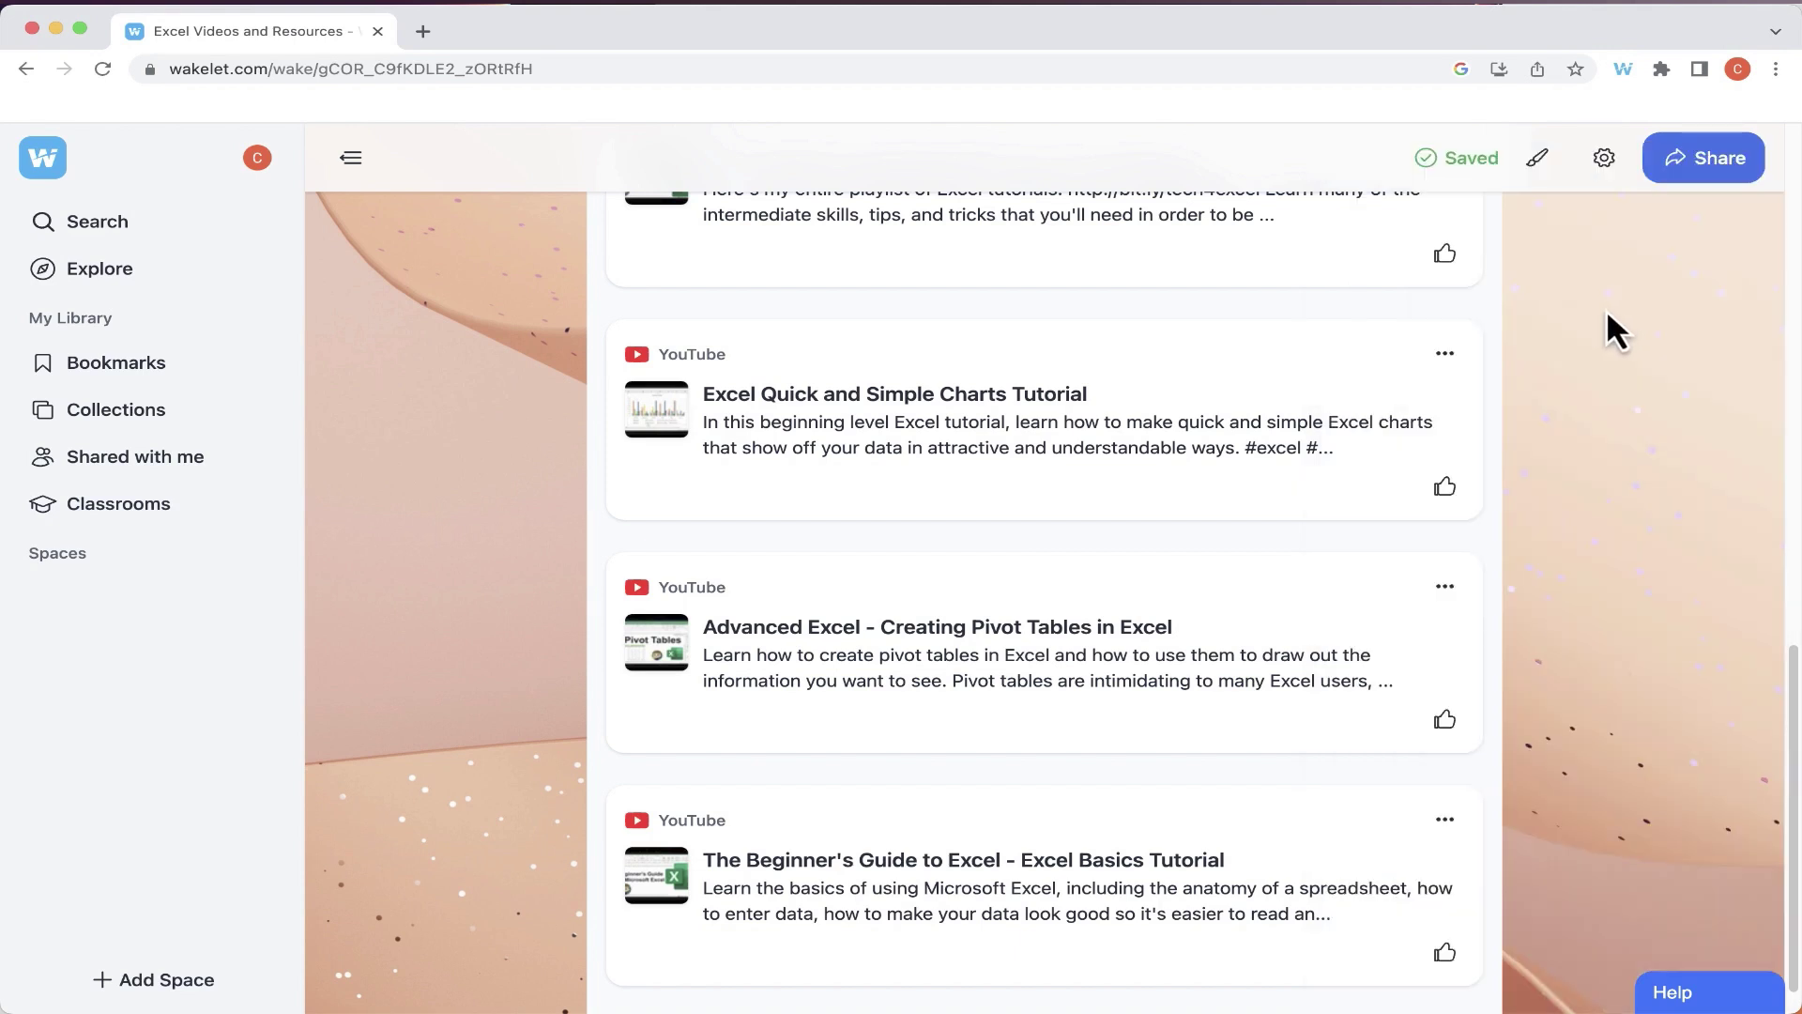
scroll(1609, 305, up, 5)
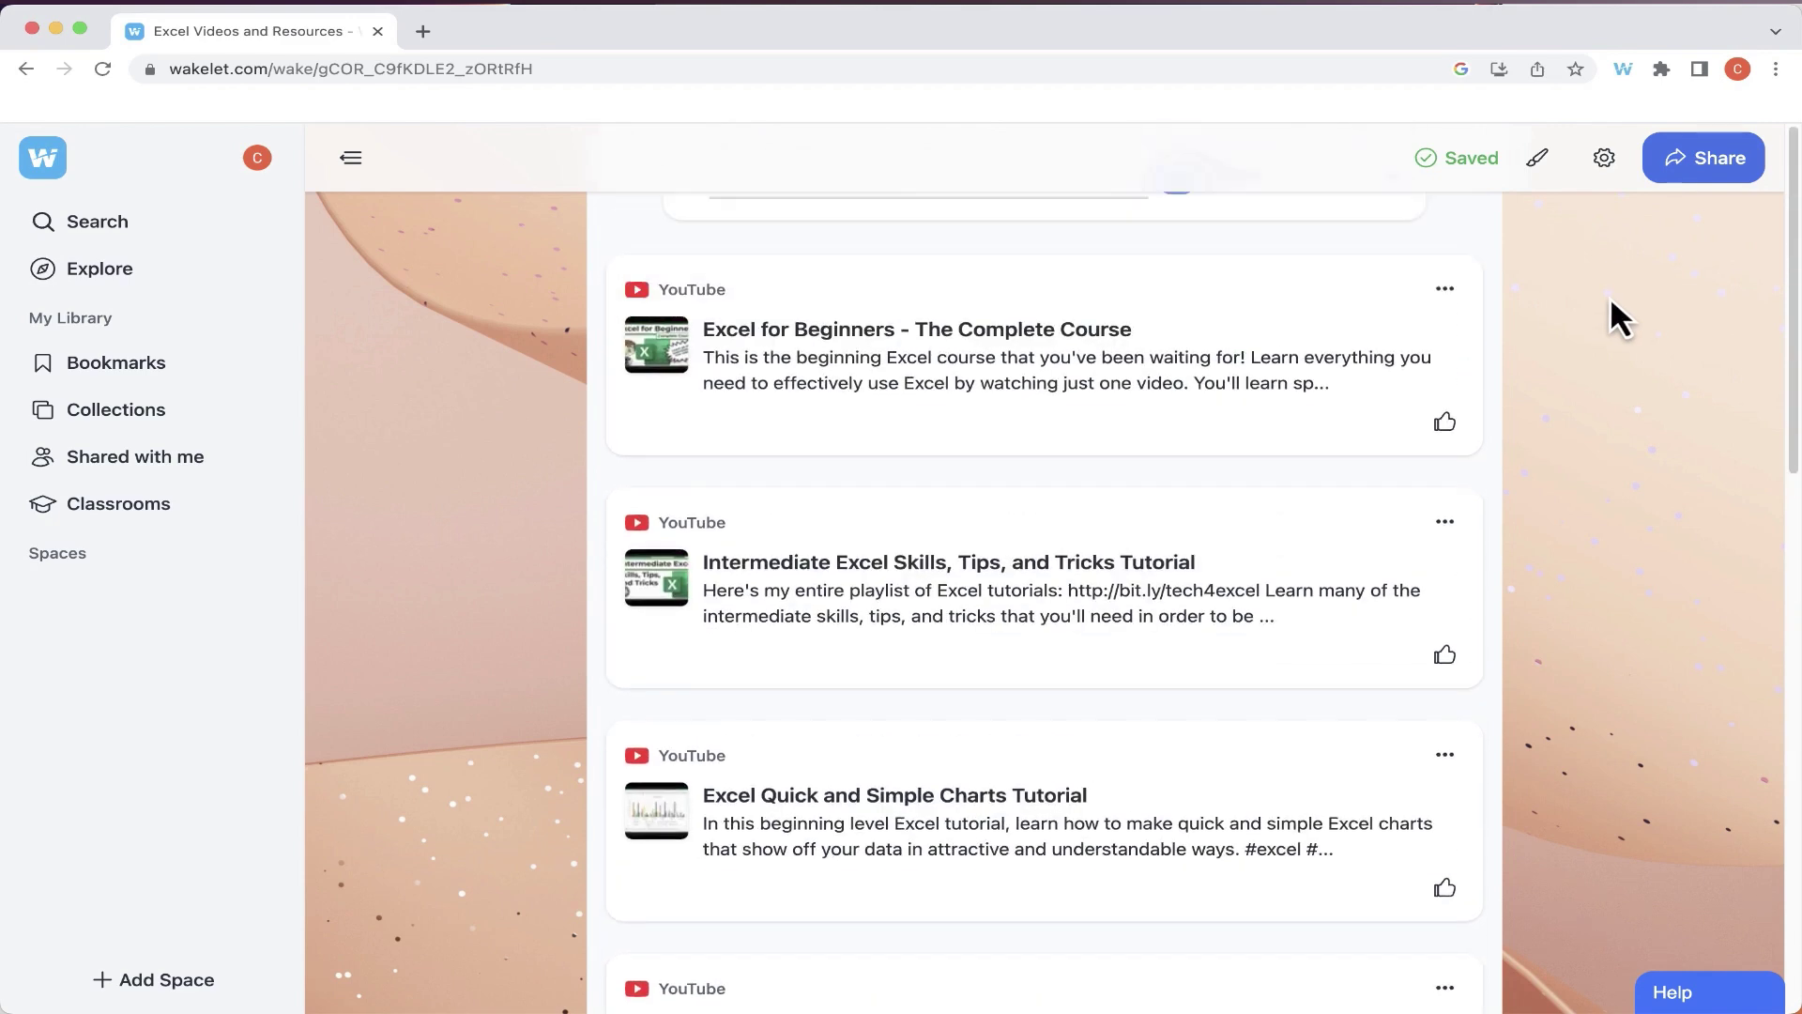
scroll(1609, 296, up, 8)
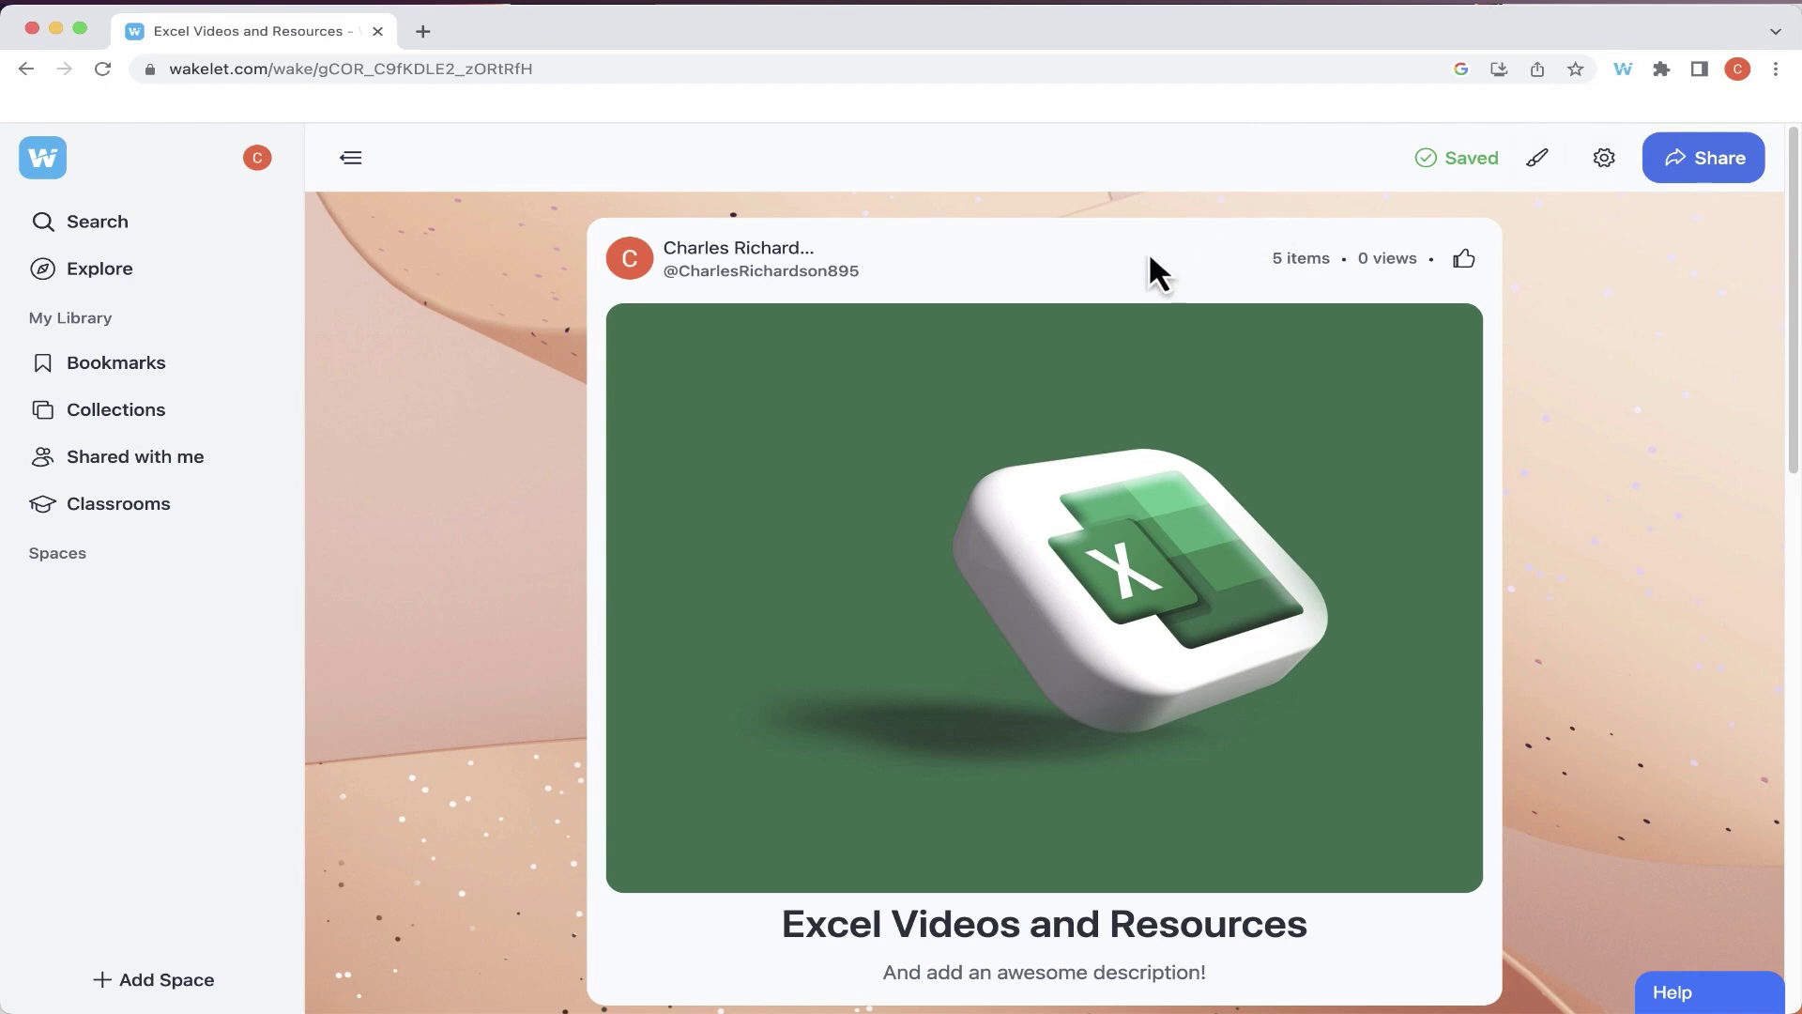
View the list of all collections, reopen Excel Videos and Resources, and look through its items
click(132, 430)
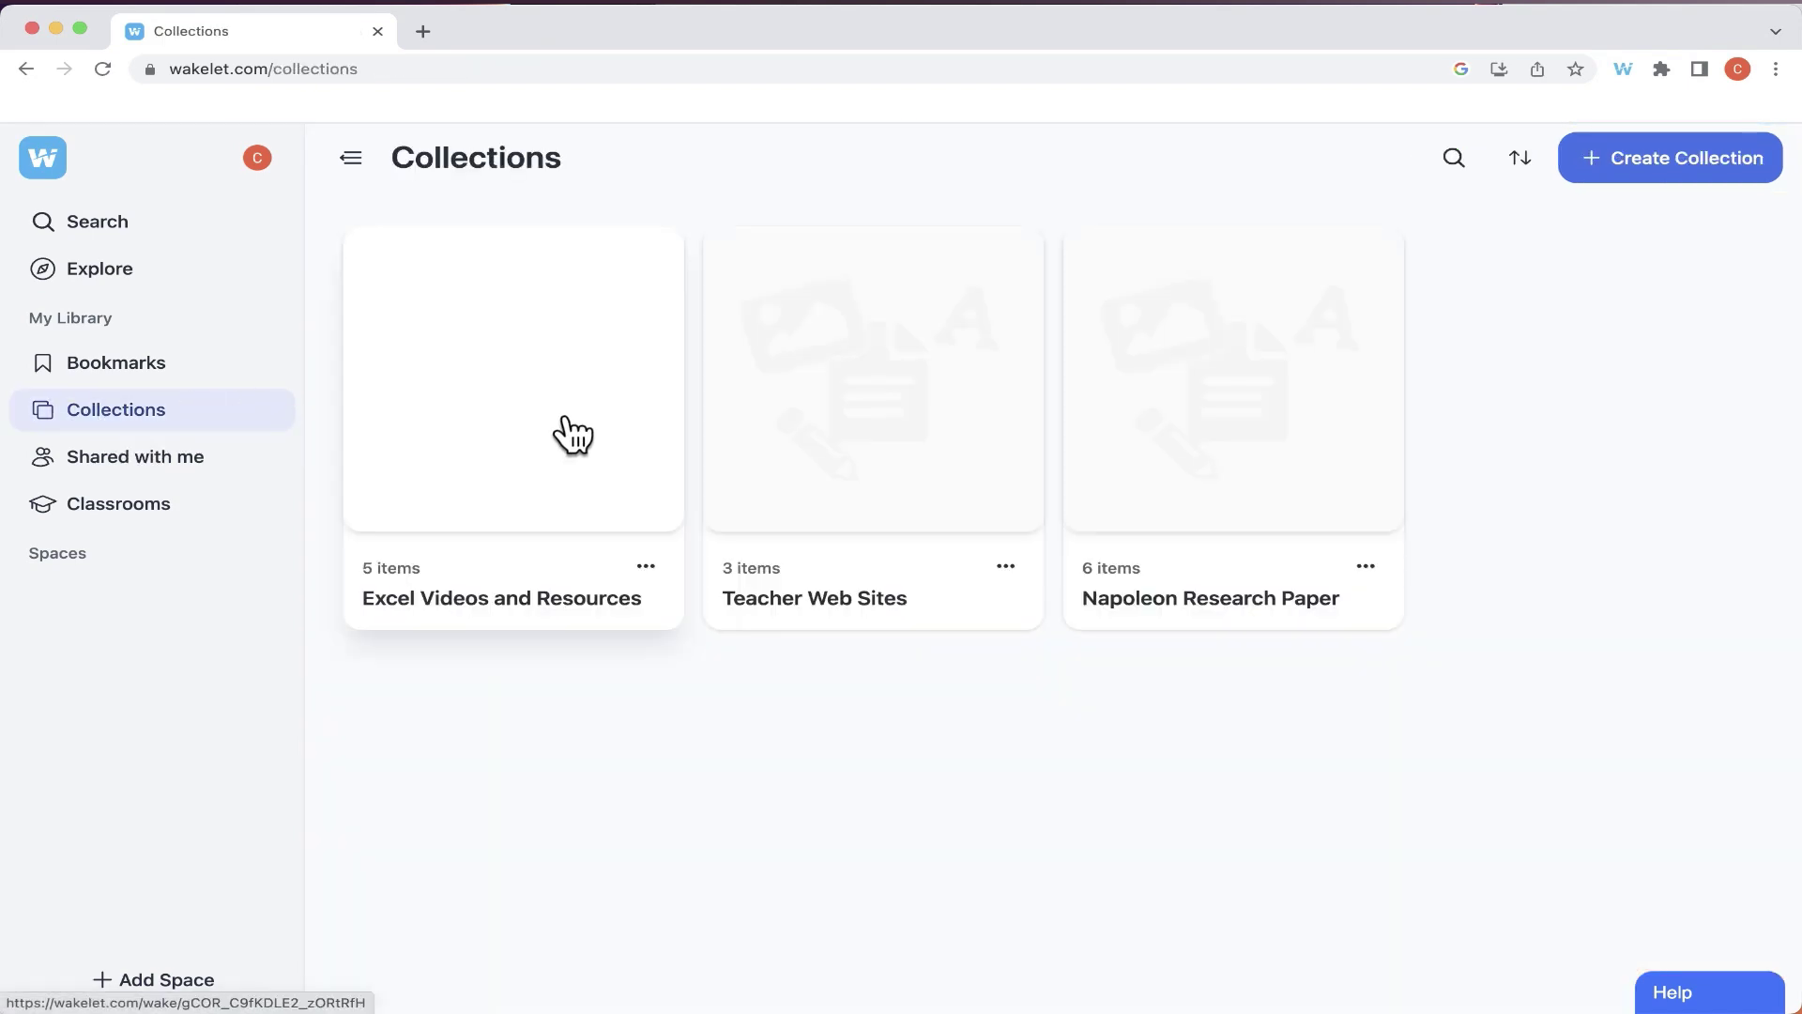
click(410, 69)
key(Return)
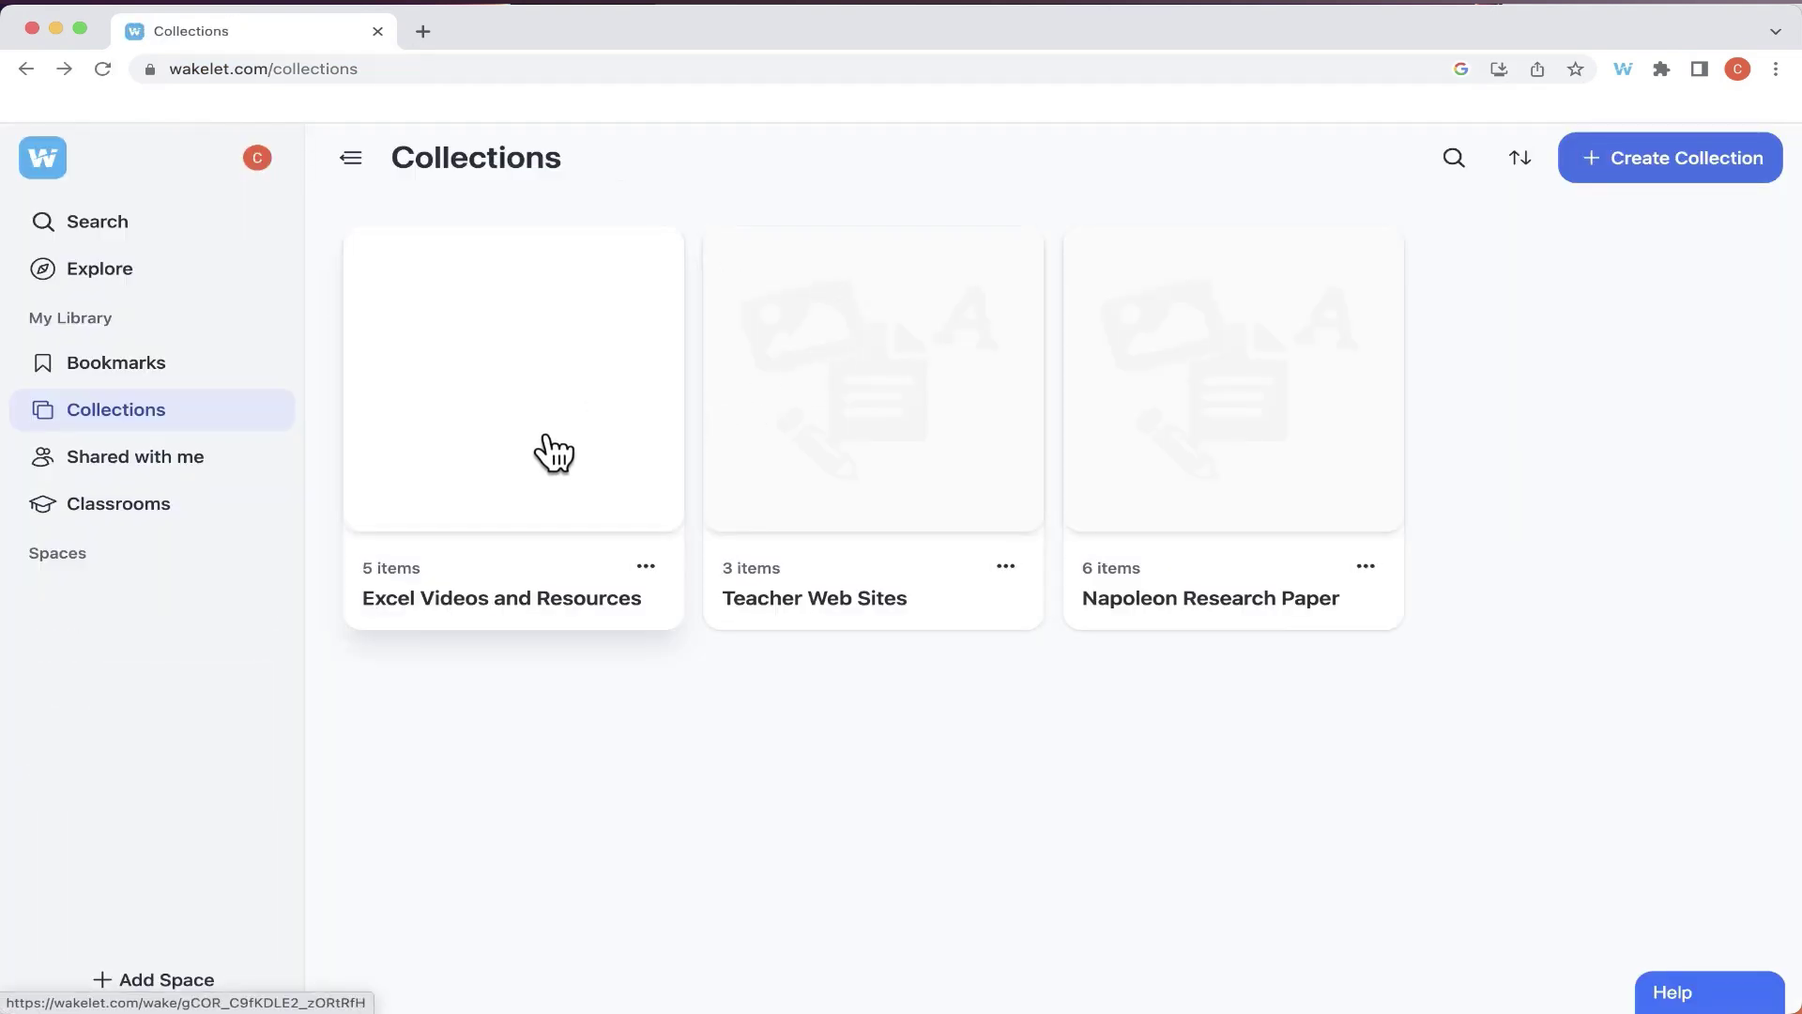
click(512, 436)
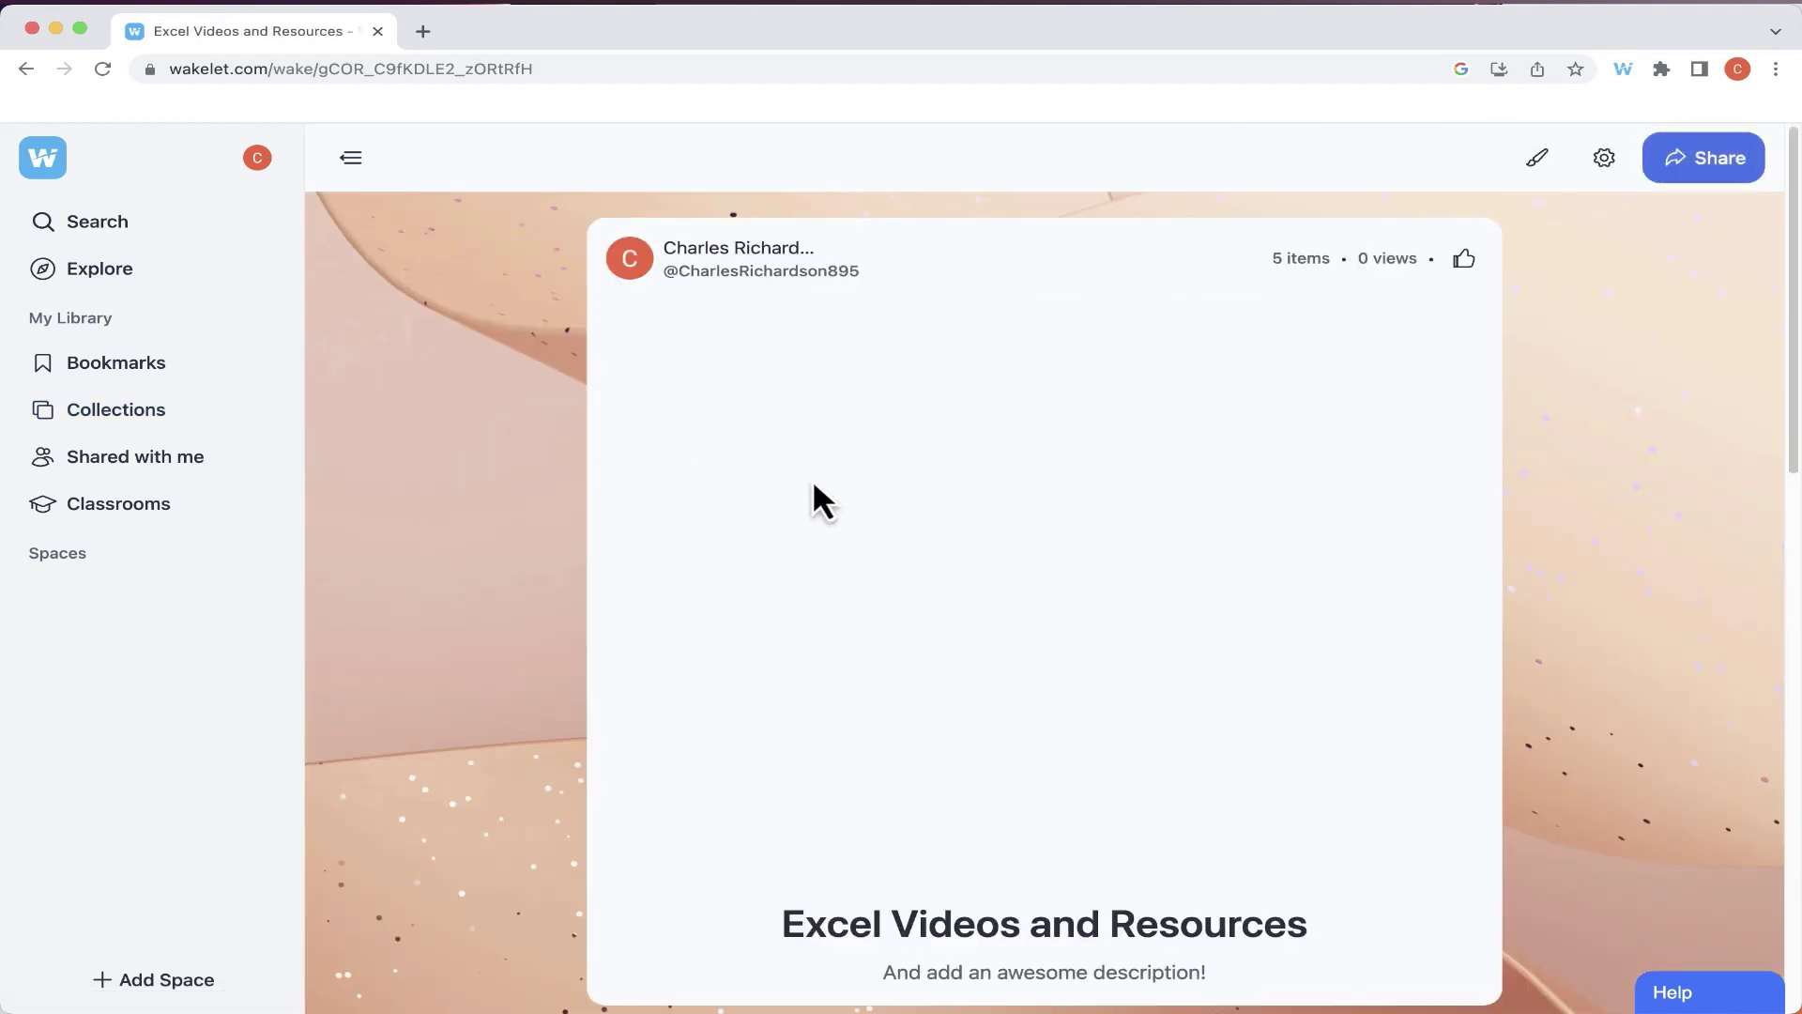
scroll(1230, 449, down, 12)
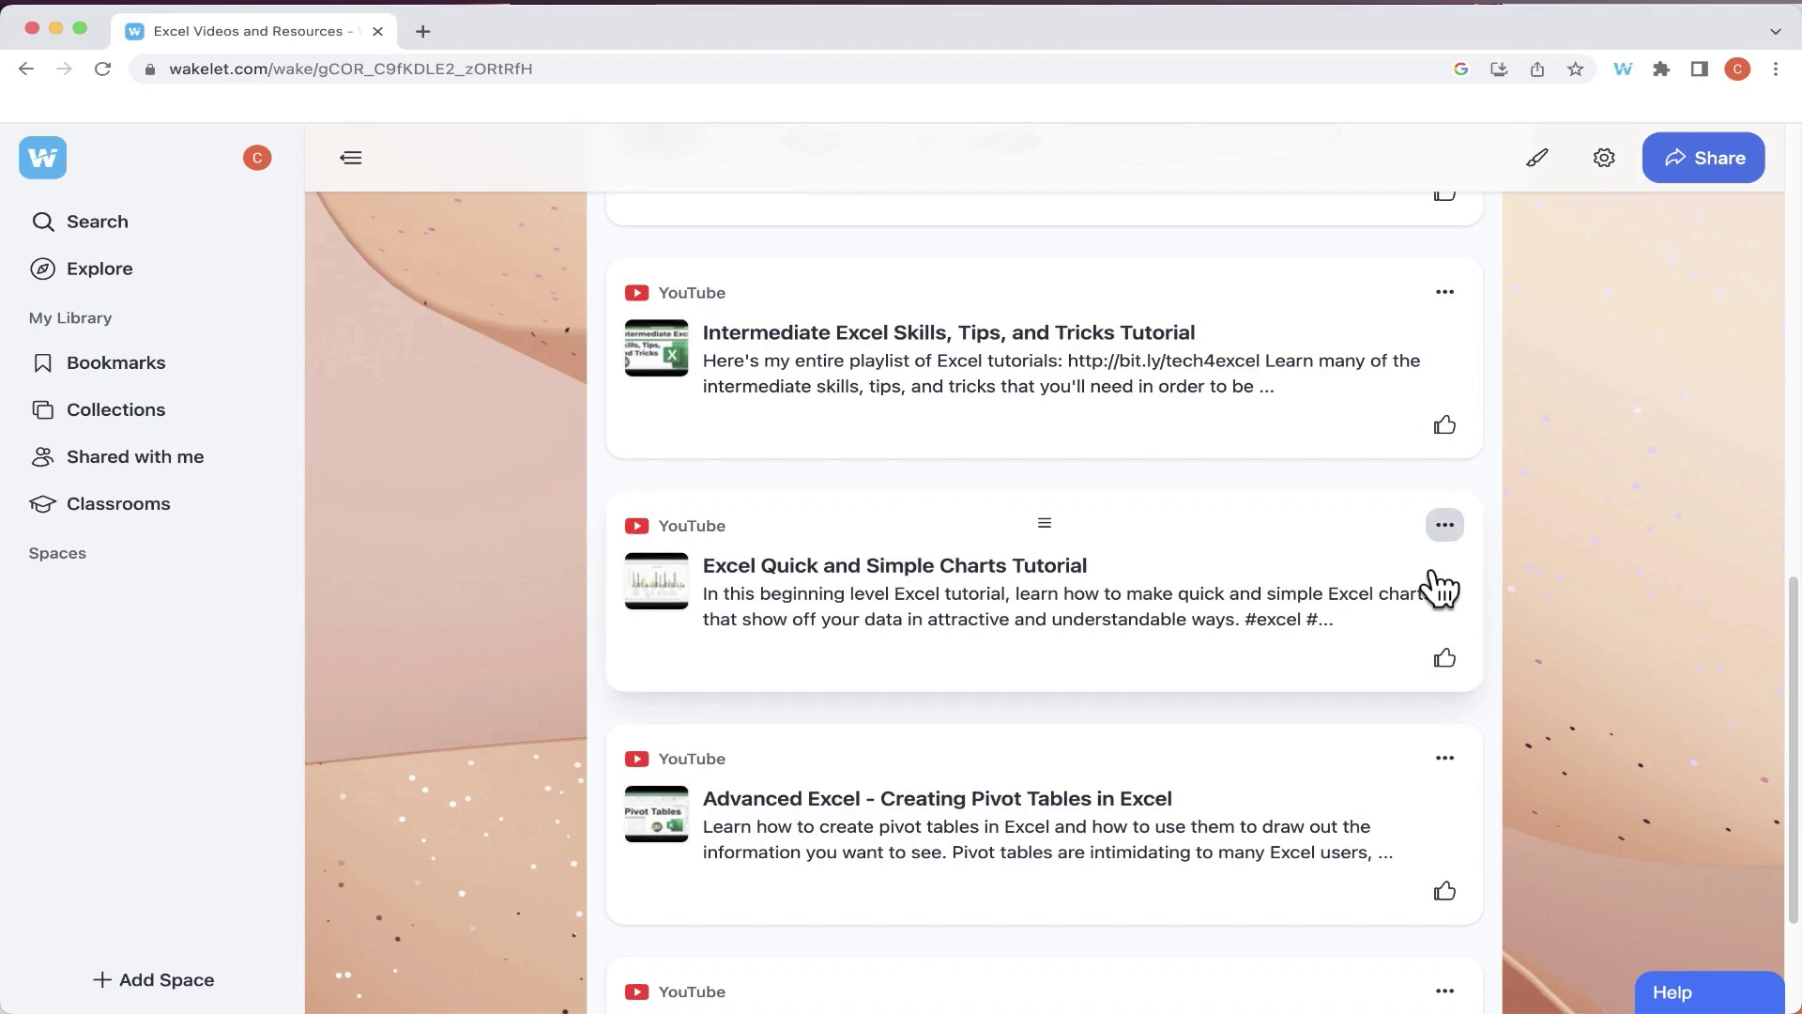
scroll(1427, 588, up, 6)
scroll(1434, 559, down, 1)
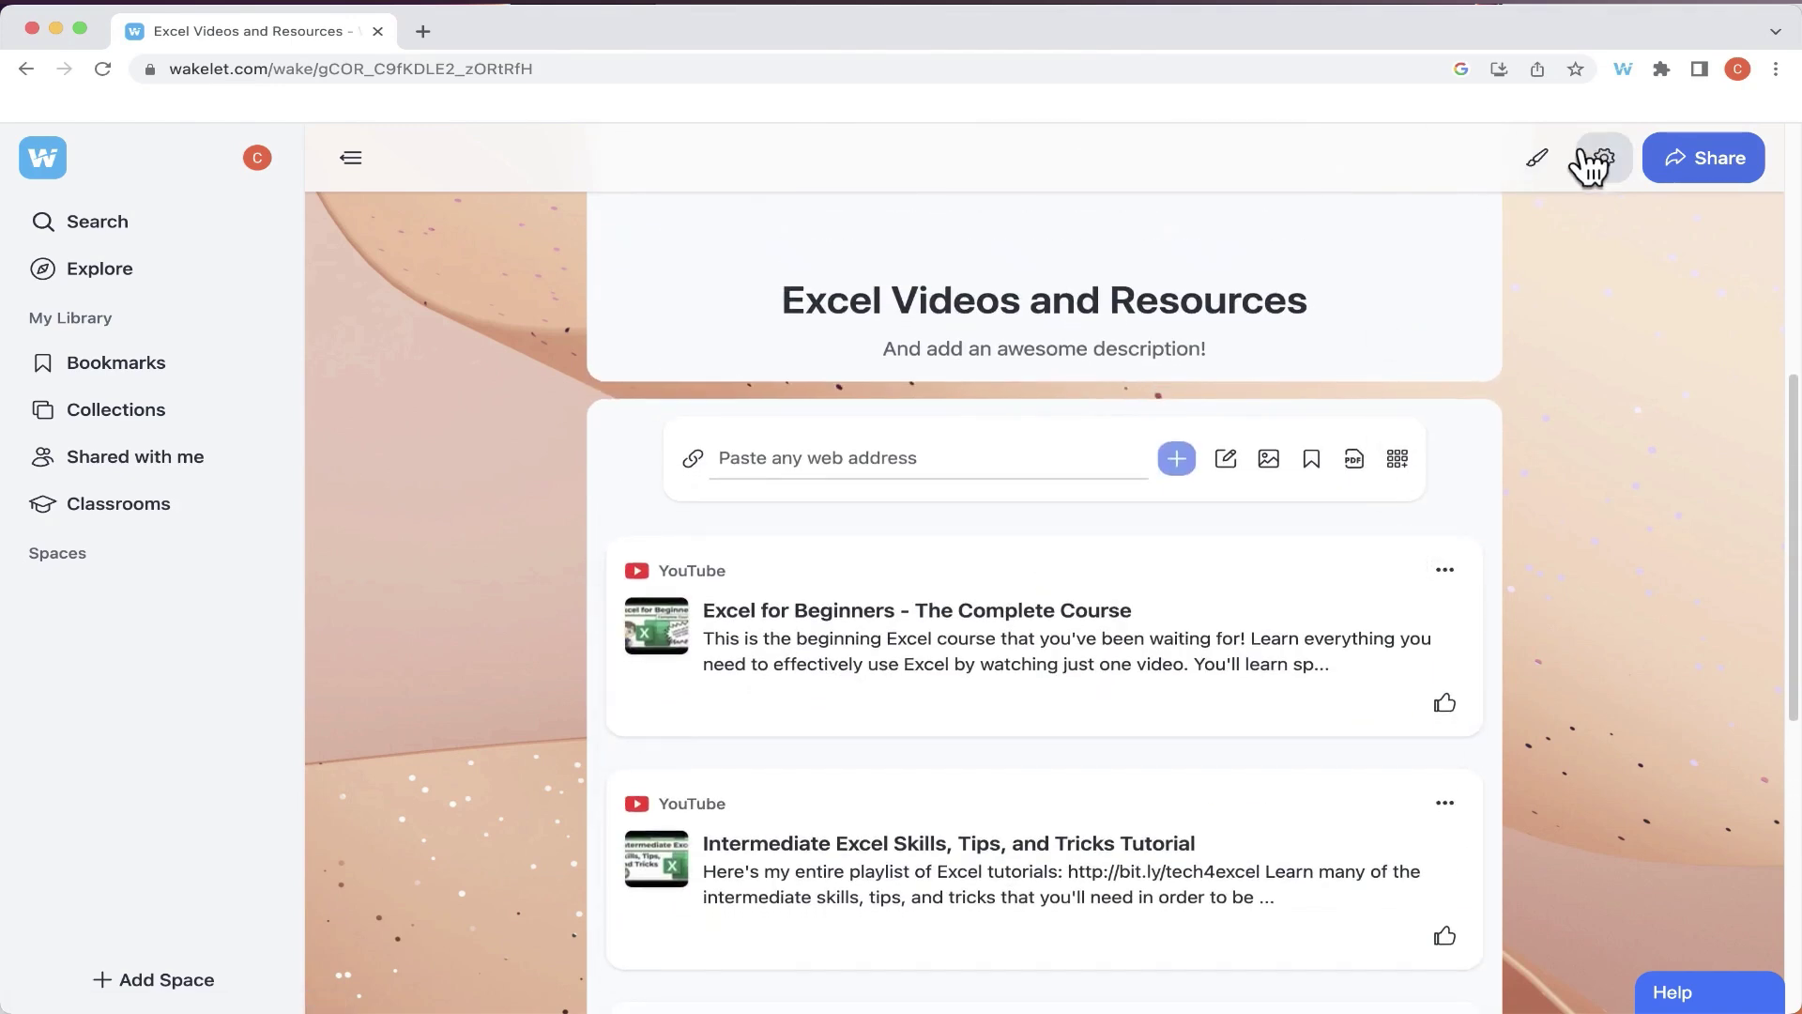
Allow anyone with the link to view the Excel Videos and Resources collection, and copy its sharing link
click(1707, 178)
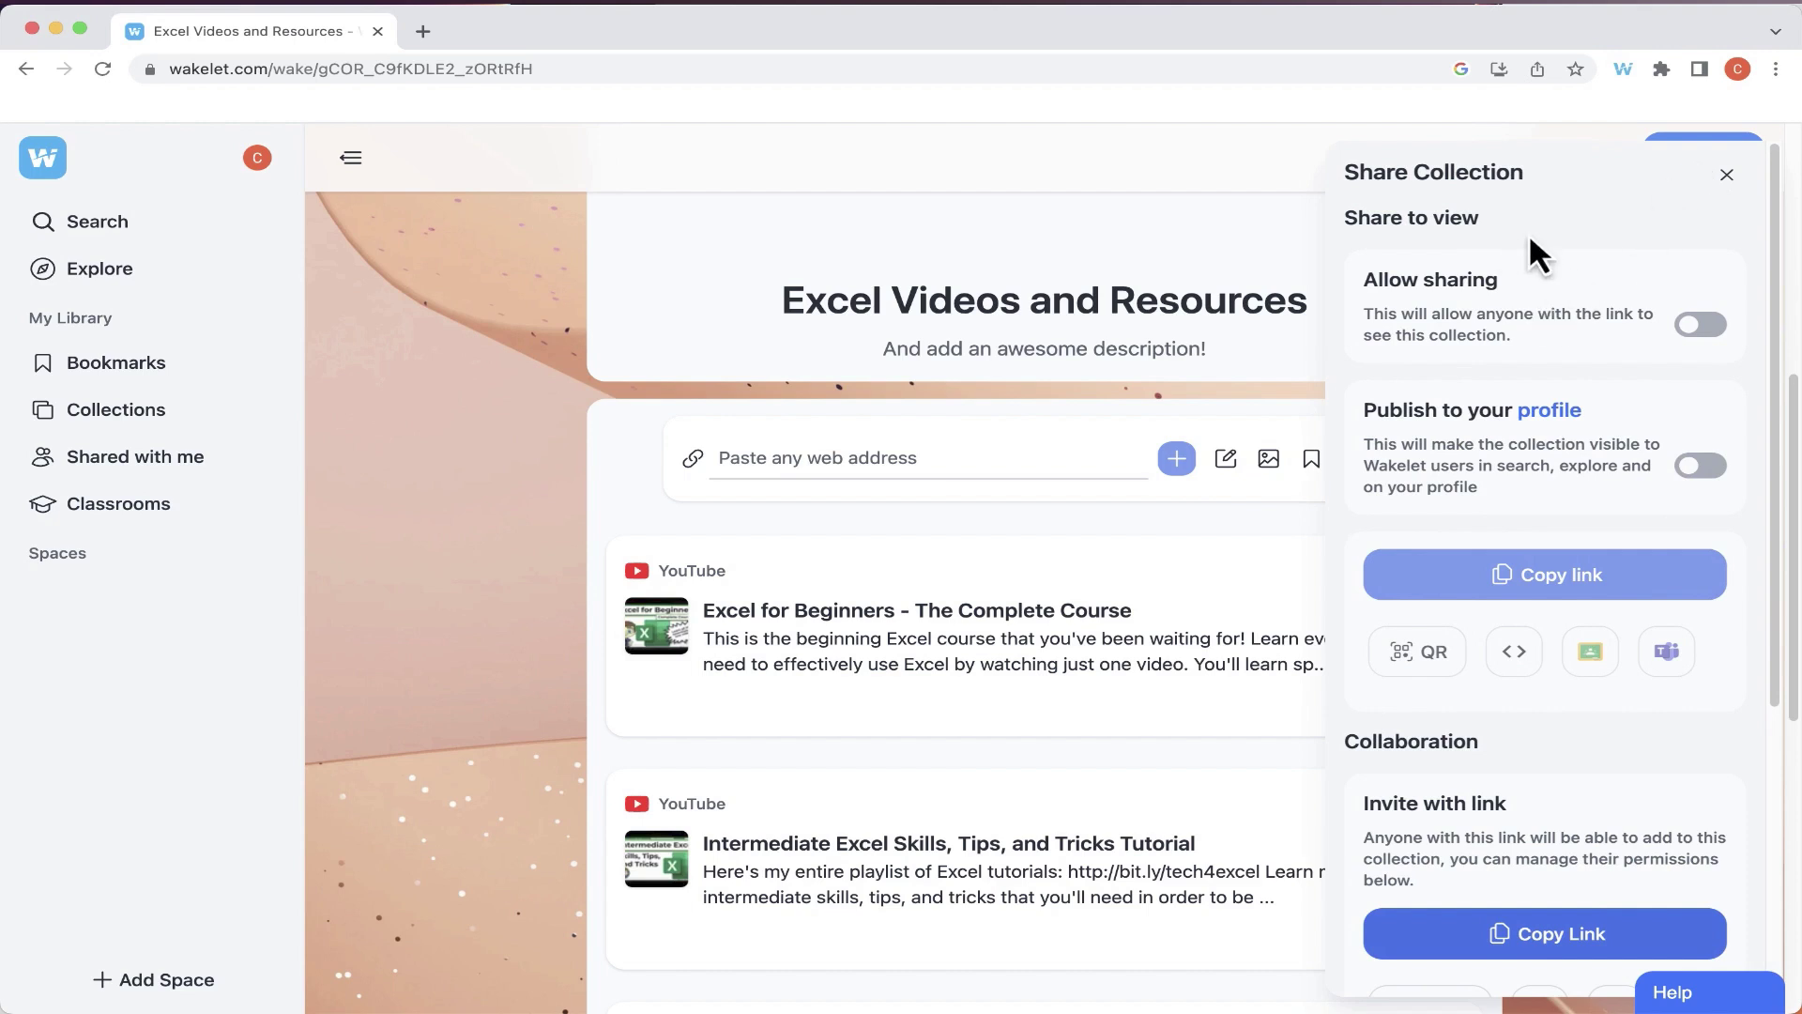
click(1699, 329)
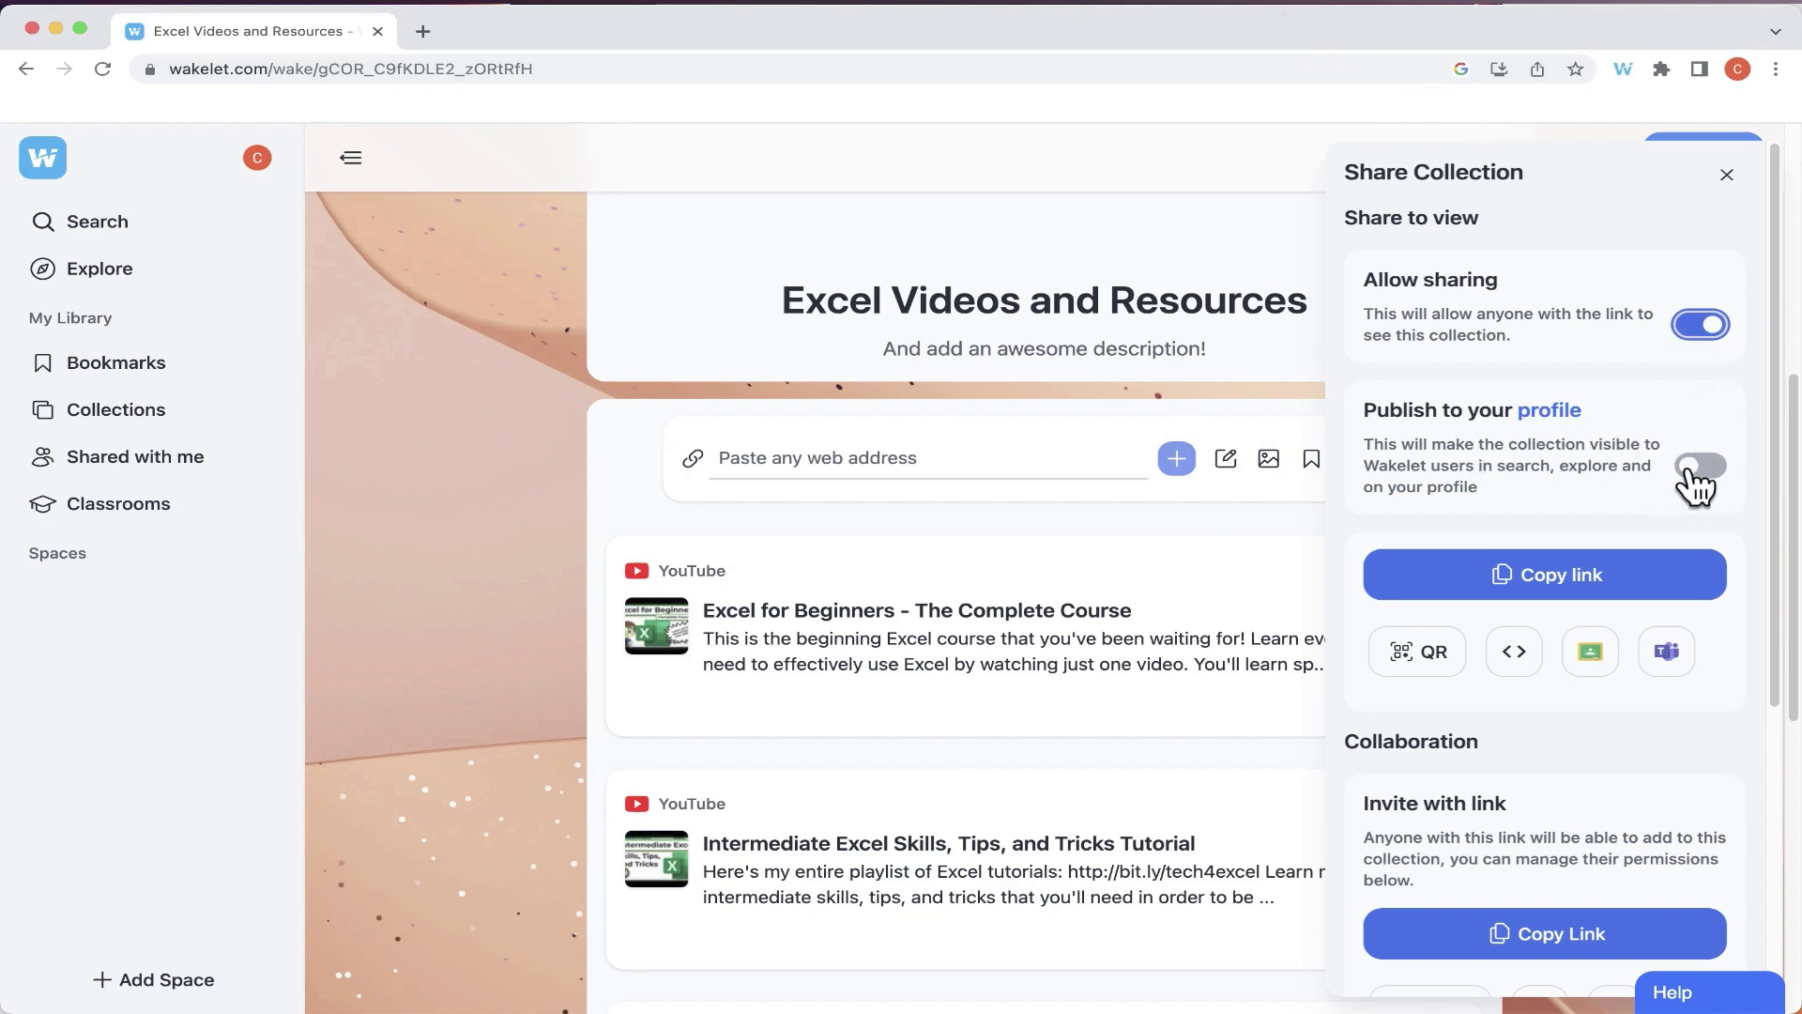
click(1561, 586)
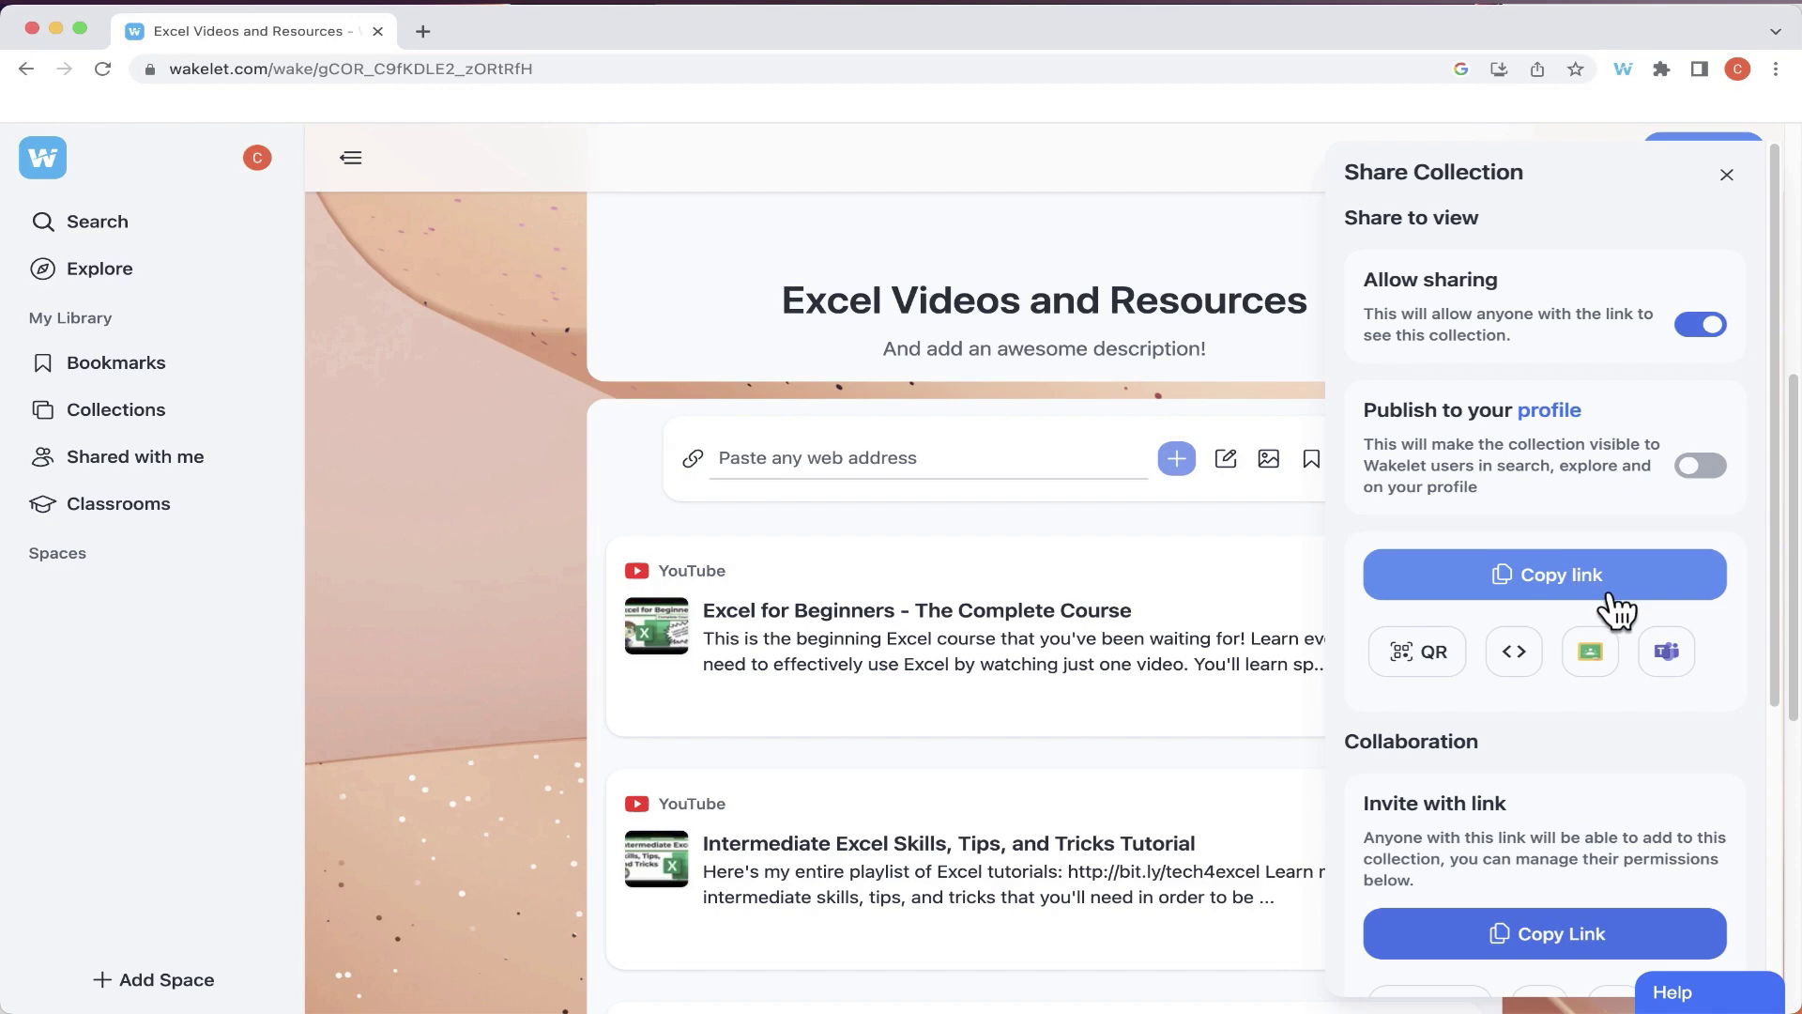
Examine the other ways to share the collection for viewing: QR code, embed code and Google Classroom, closing each one
click(1408, 662)
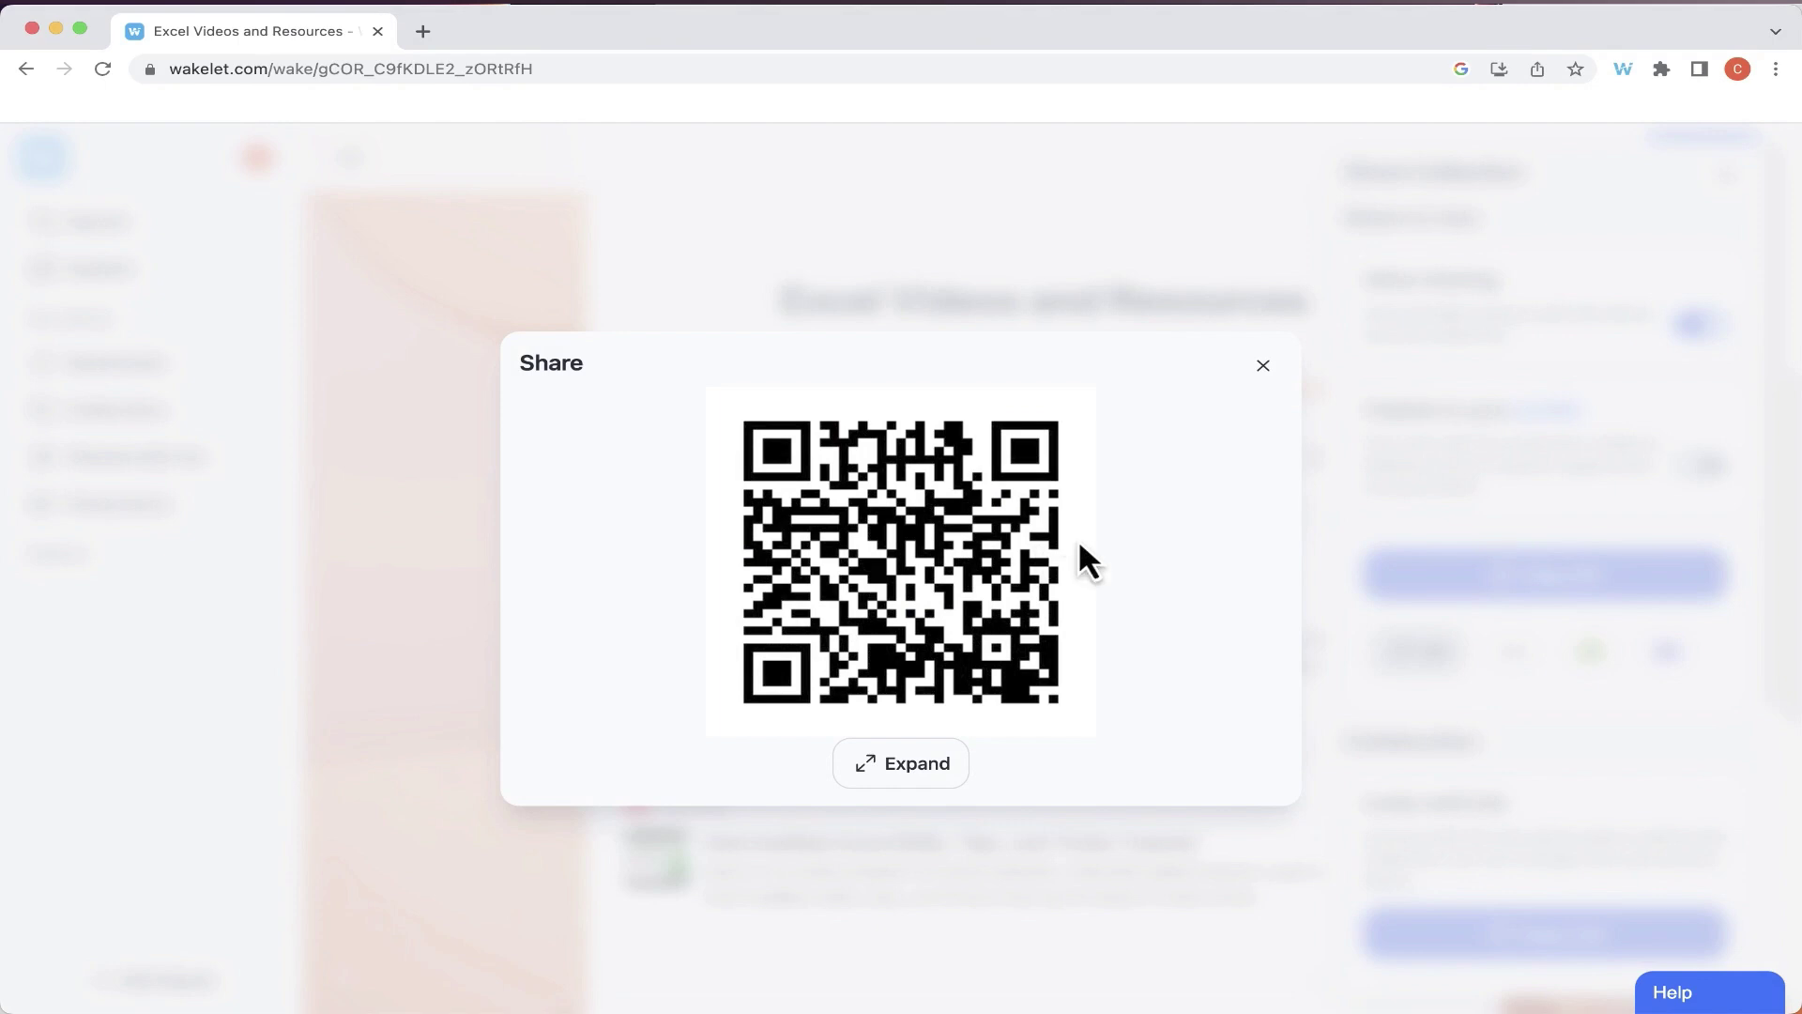
click(1264, 367)
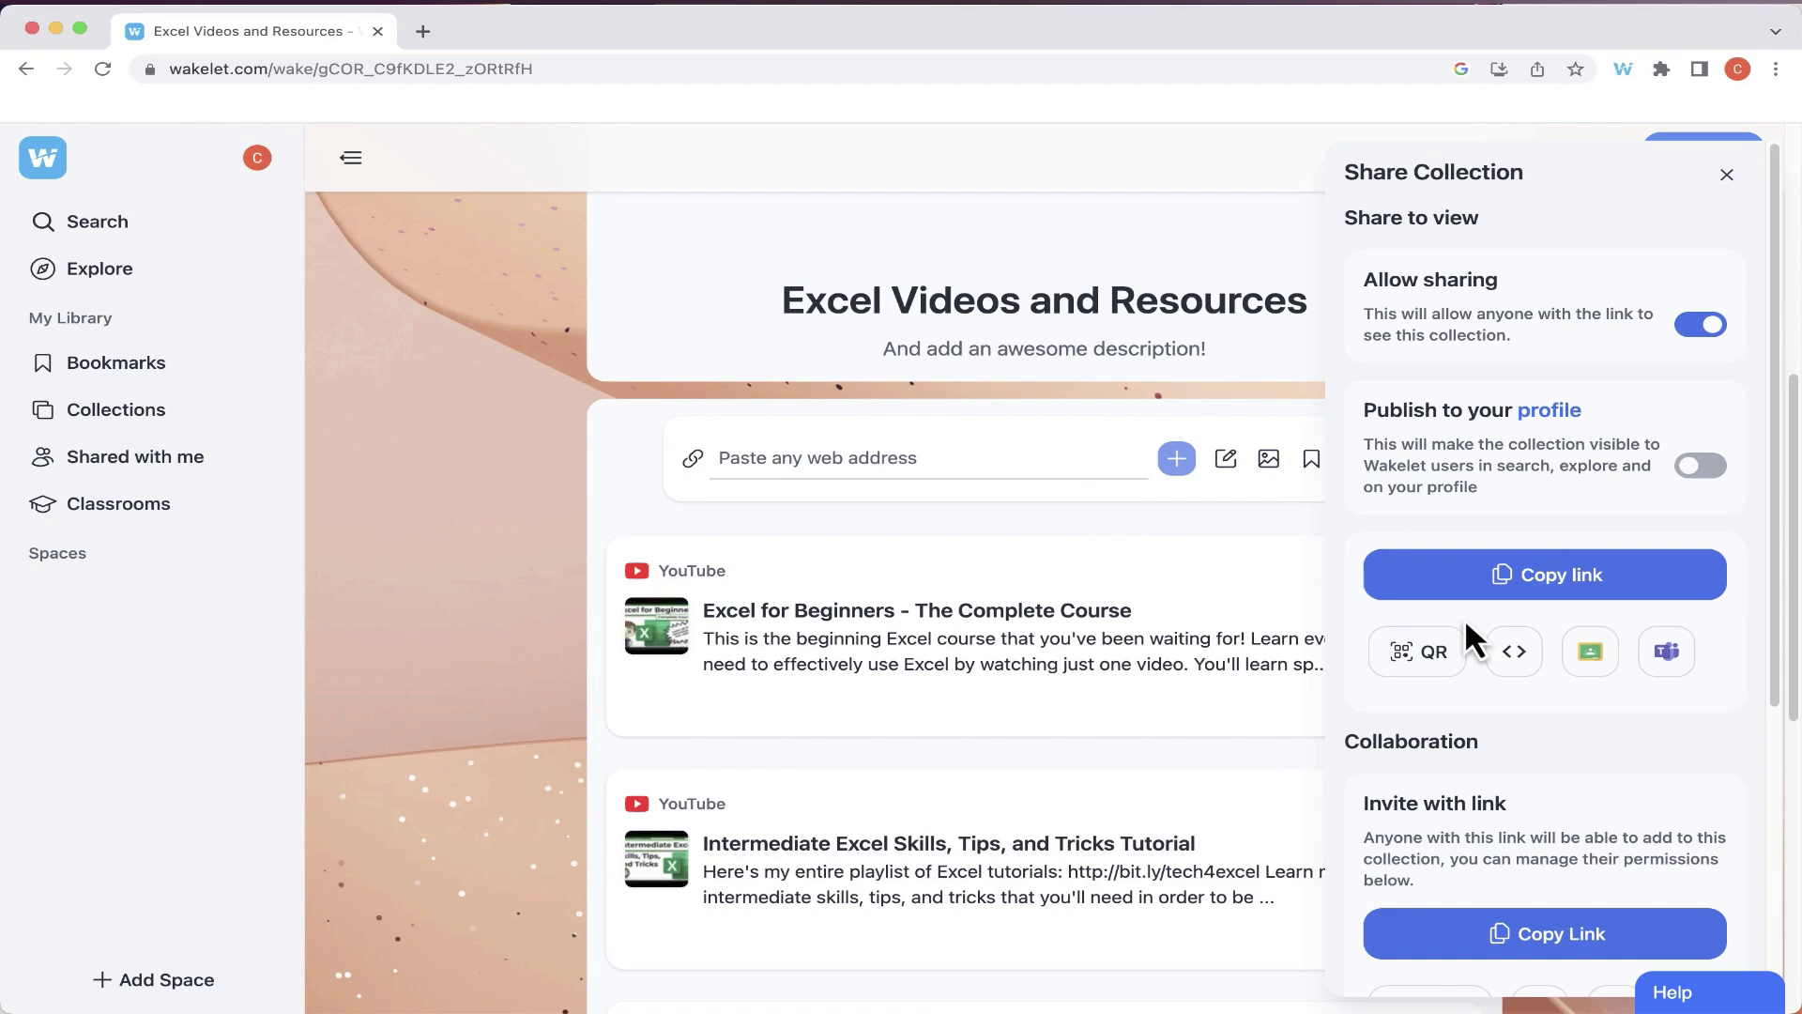
click(1513, 651)
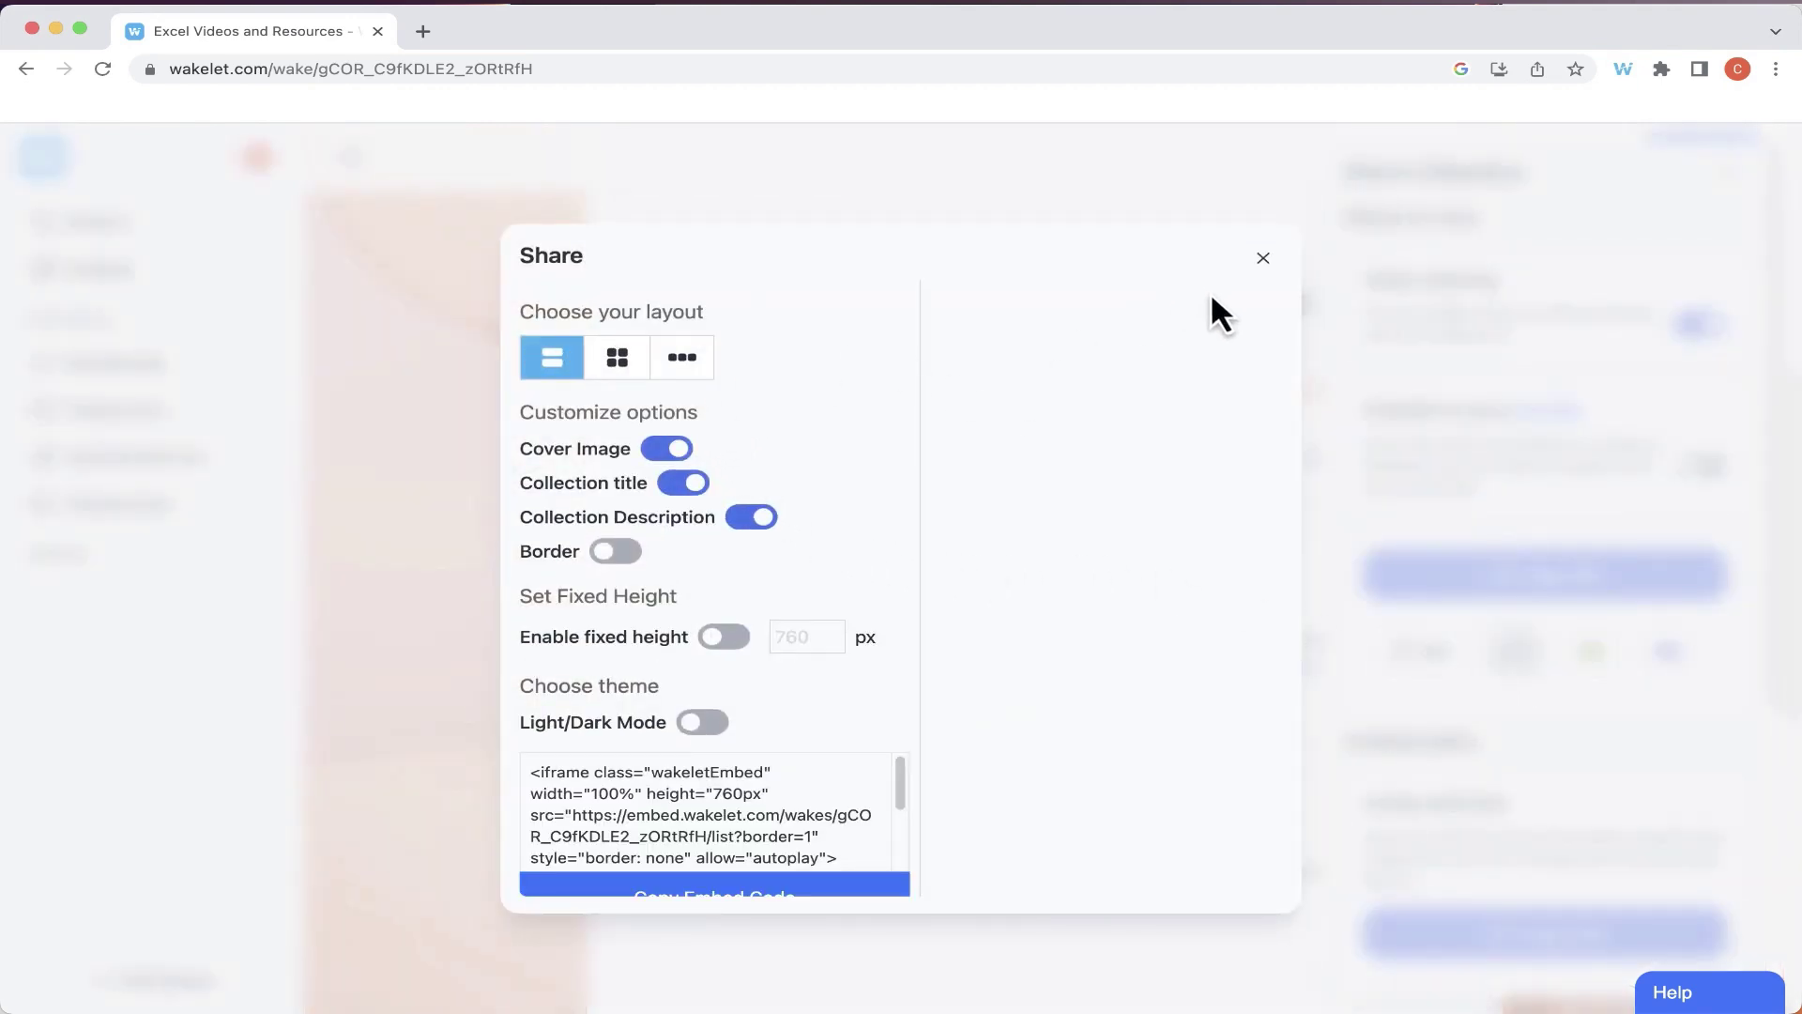
click(1261, 259)
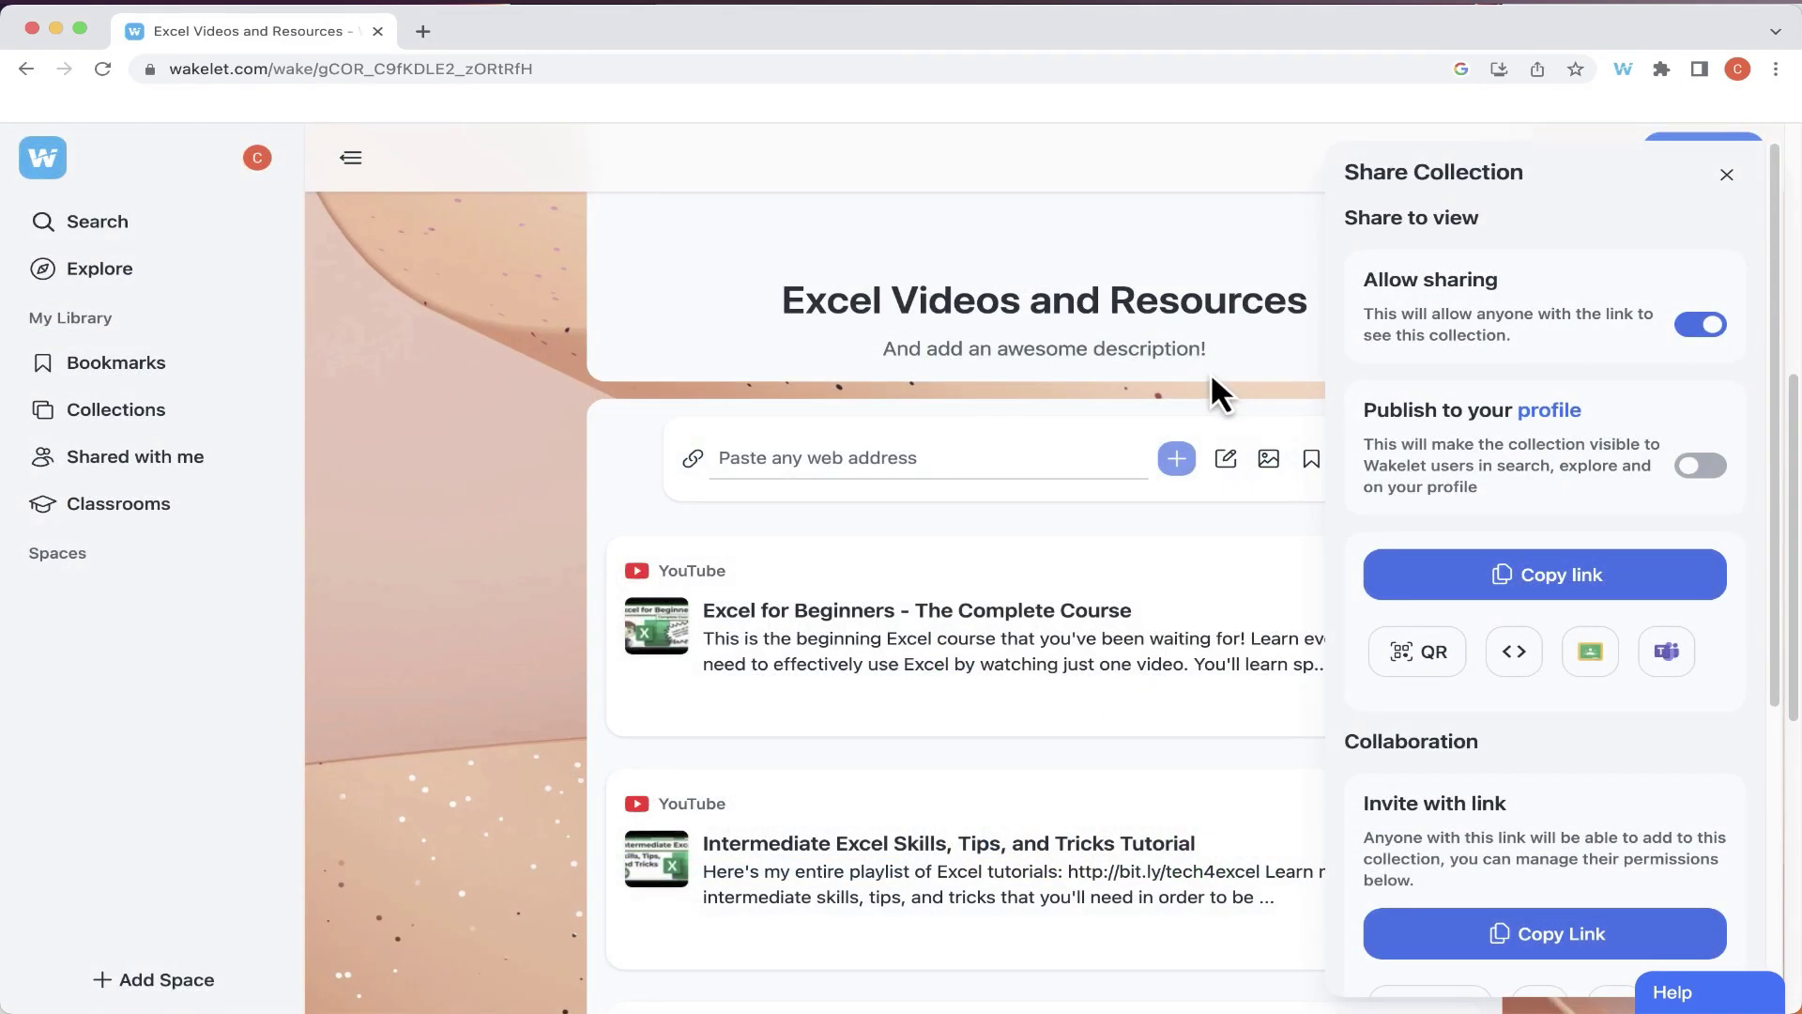
click(1595, 668)
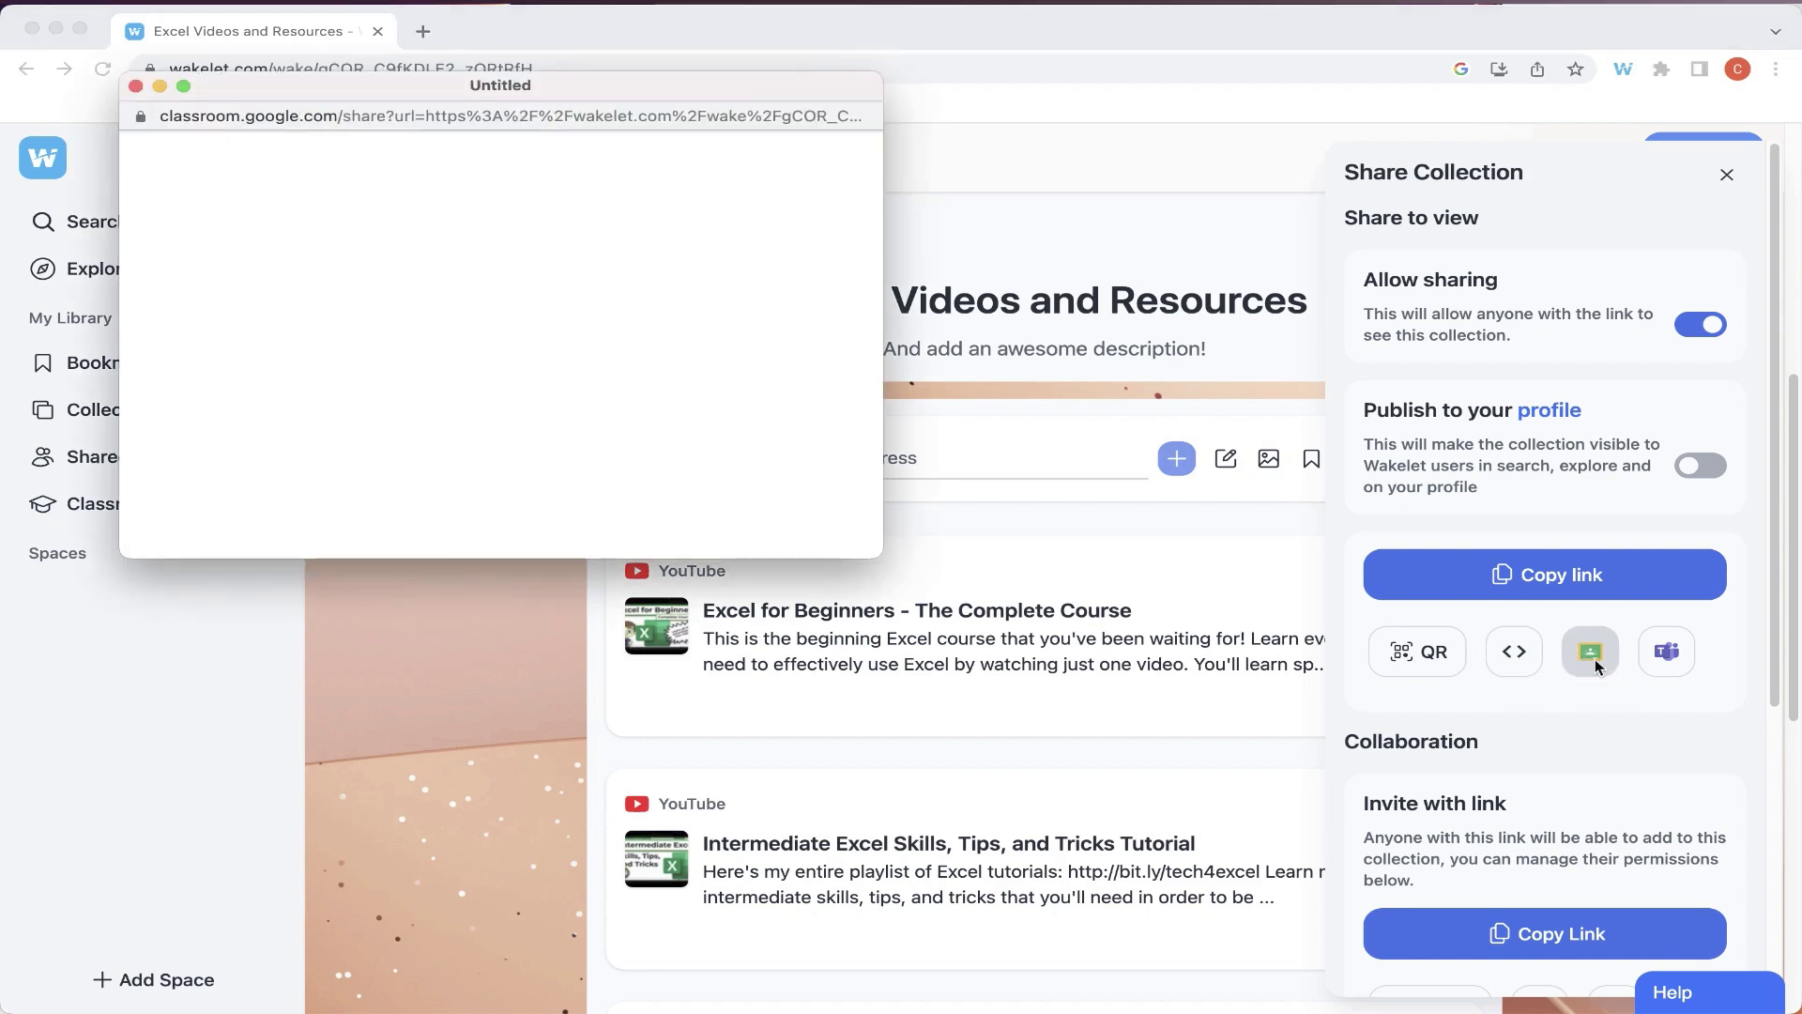
click(137, 87)
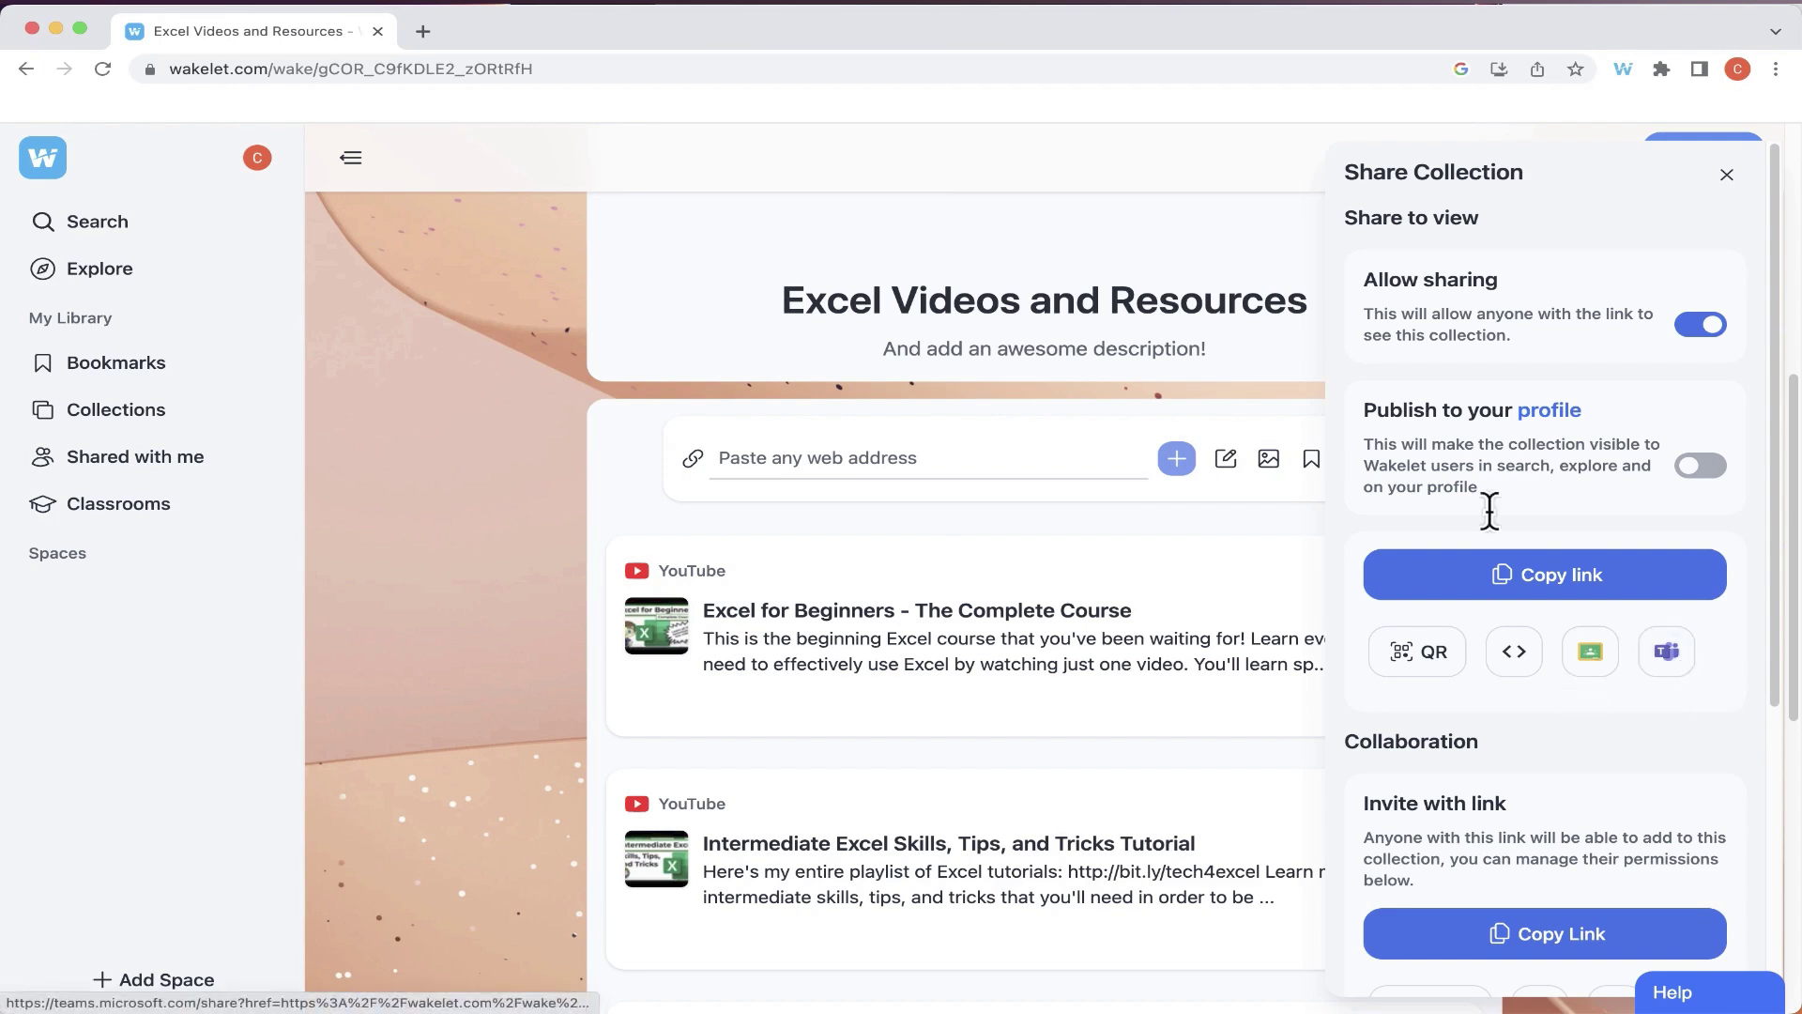
scroll(1698, 661, down, 1)
scroll(1701, 668, up, 1)
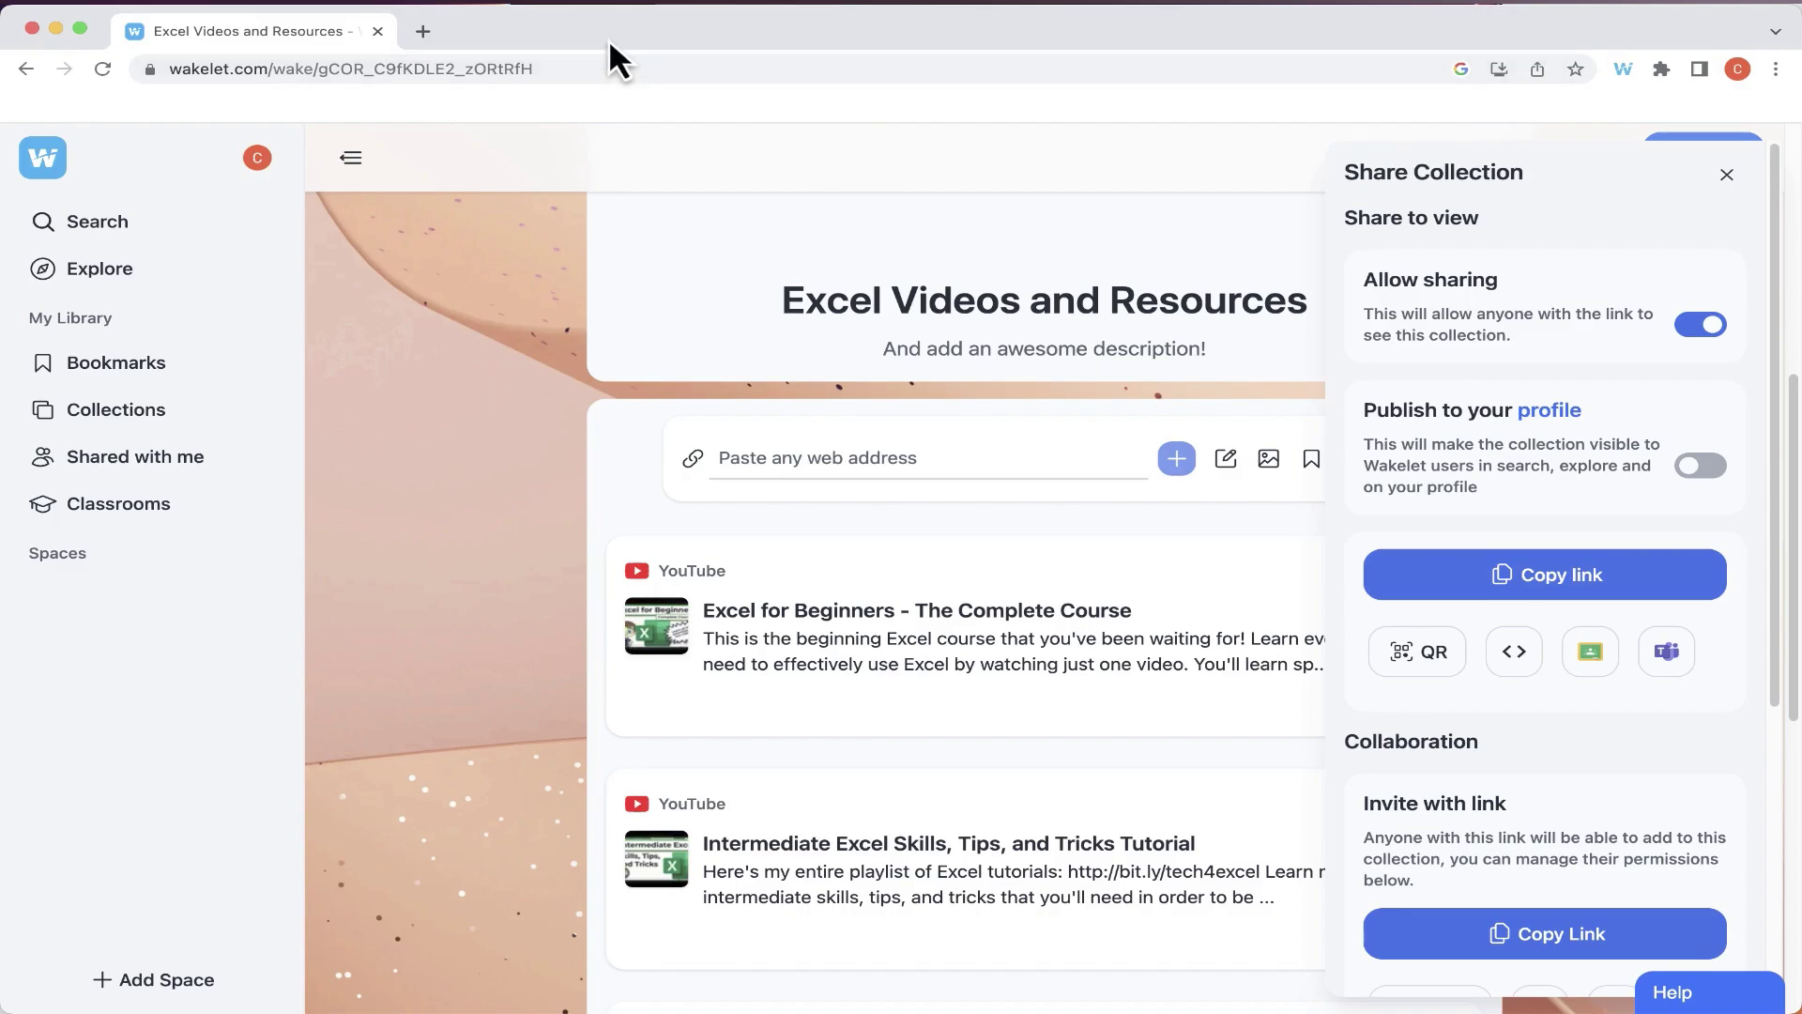
Open the copied sharing link in a new browser tab and look through the collection page
click(422, 31)
click(351, 66)
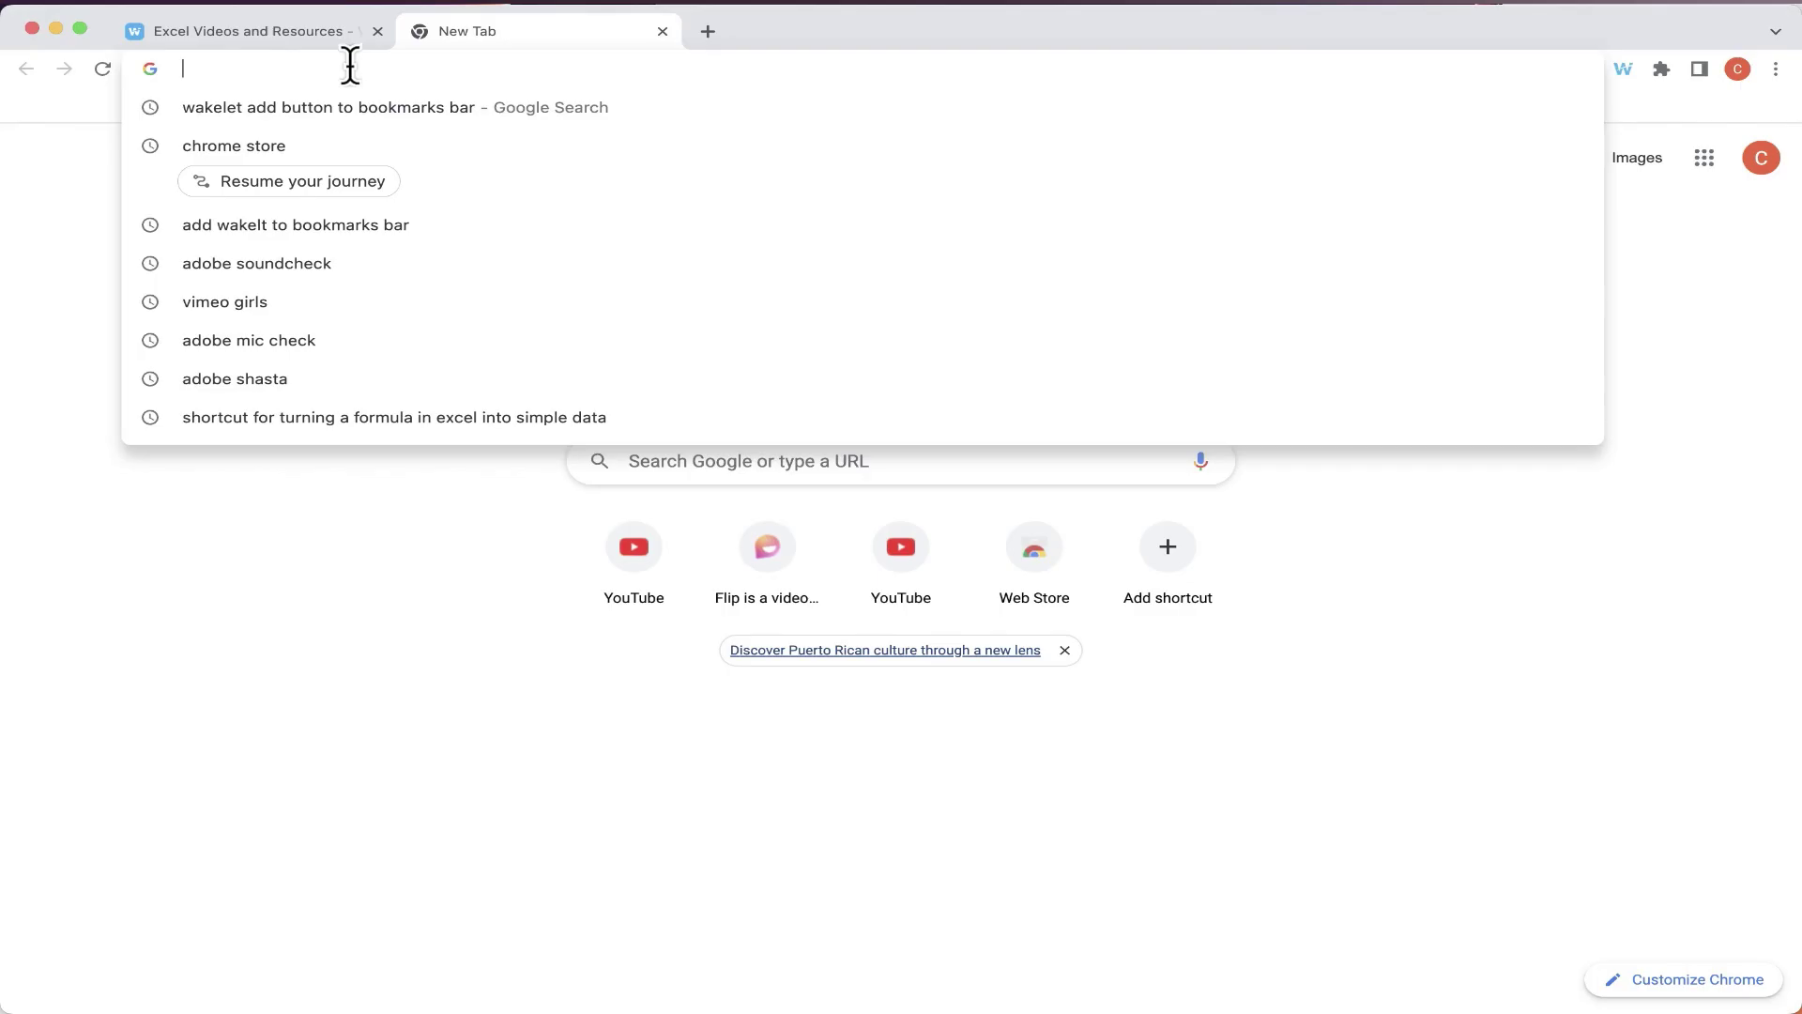
key(super+v)
key(Return)
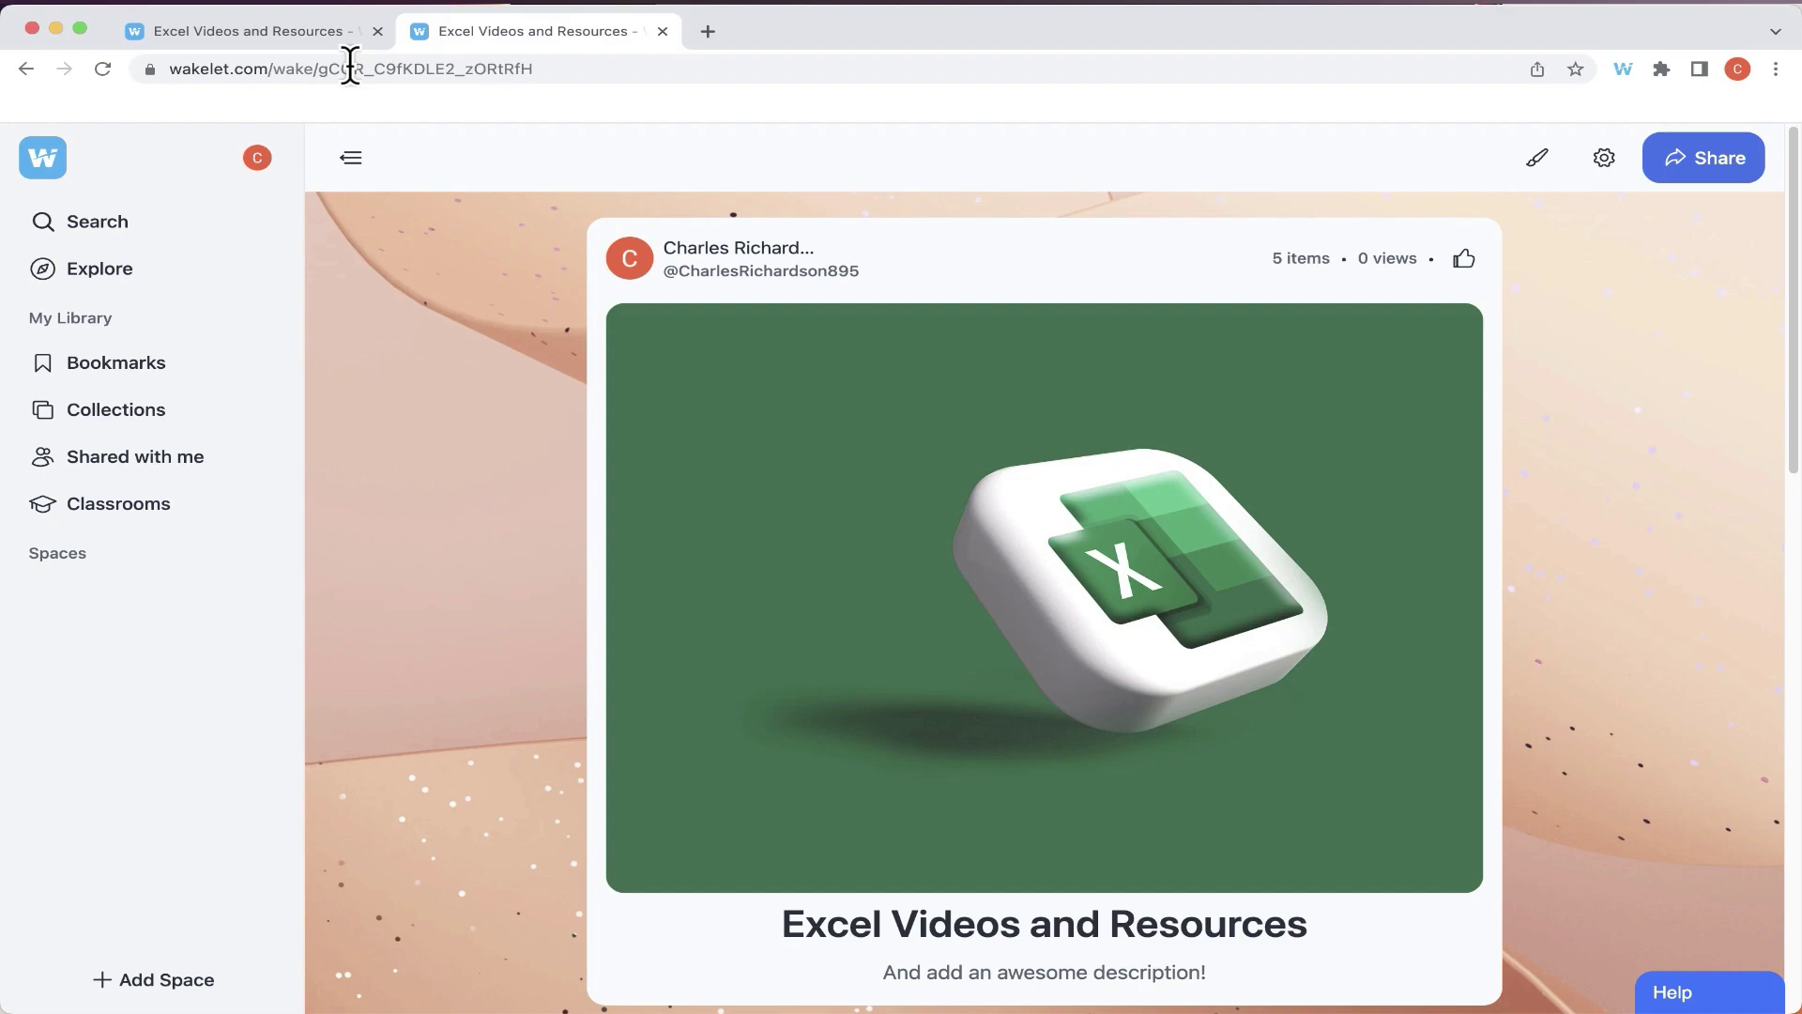
scroll(1123, 350, down, 15)
scroll(1116, 333, up, 15)
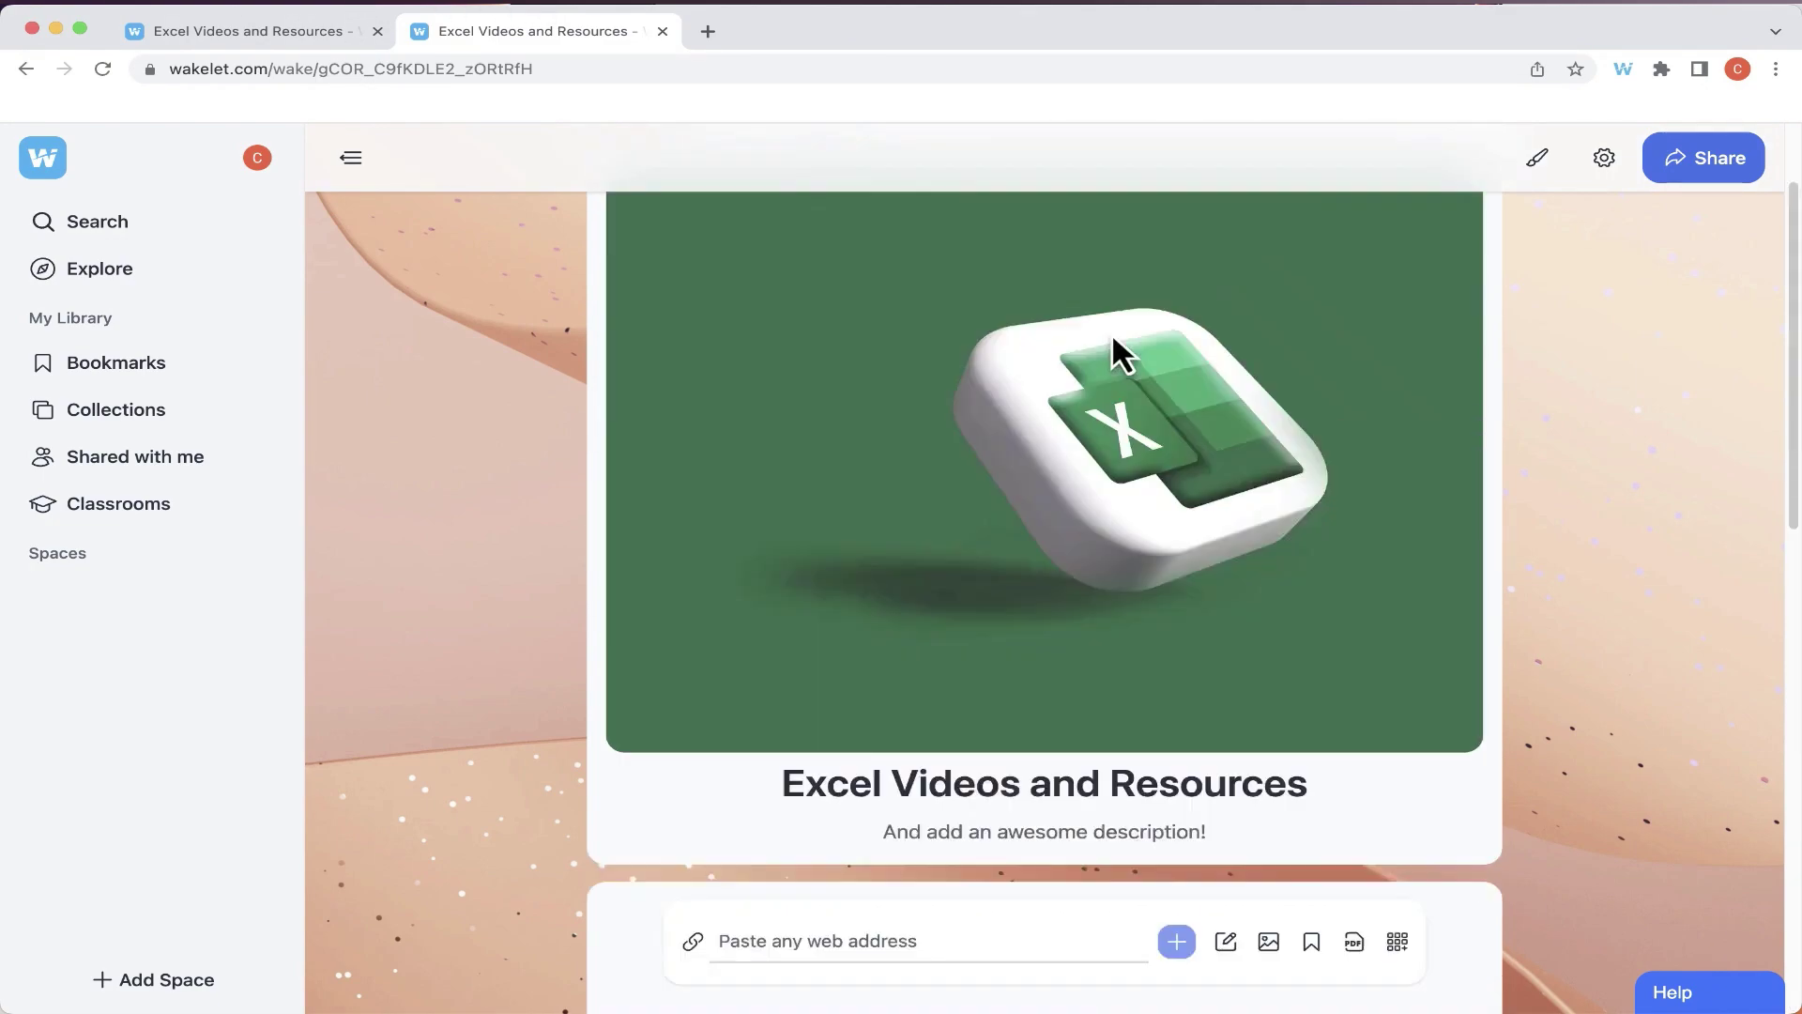
Return to the sharing options in the original browser tab and copy the collaboration invite link
click(287, 36)
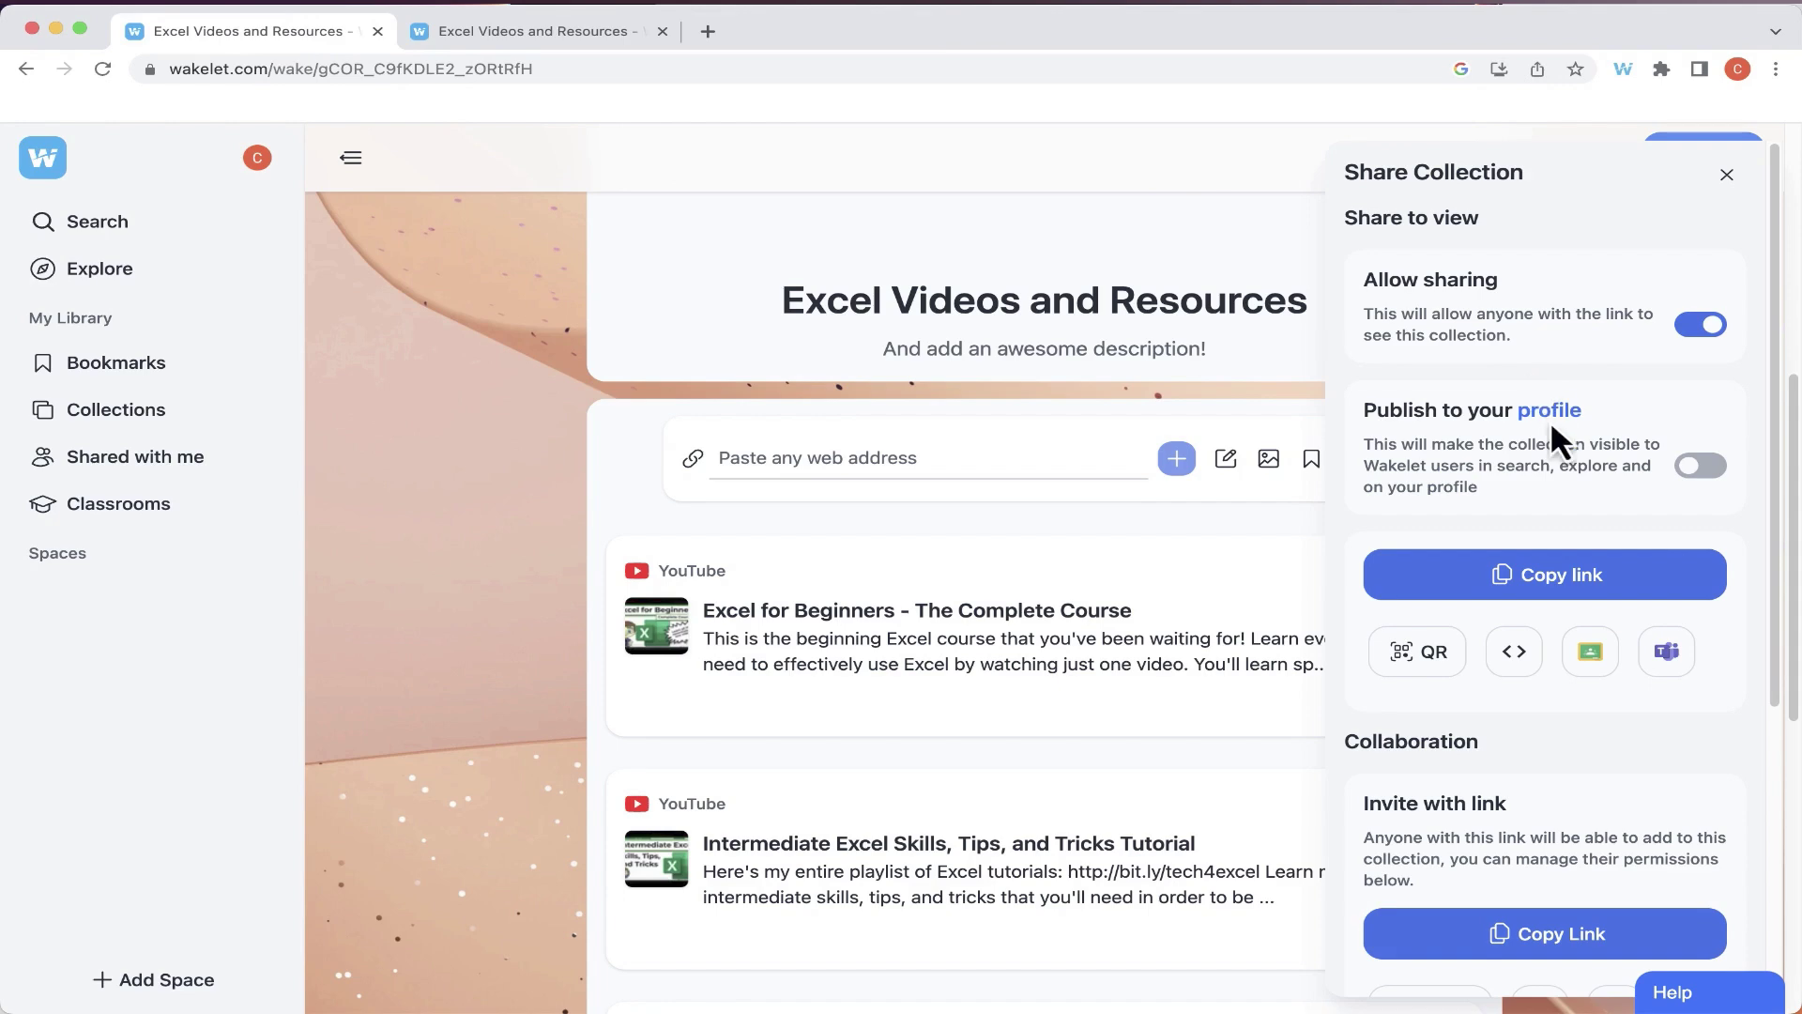
scroll(1559, 460, down, 5)
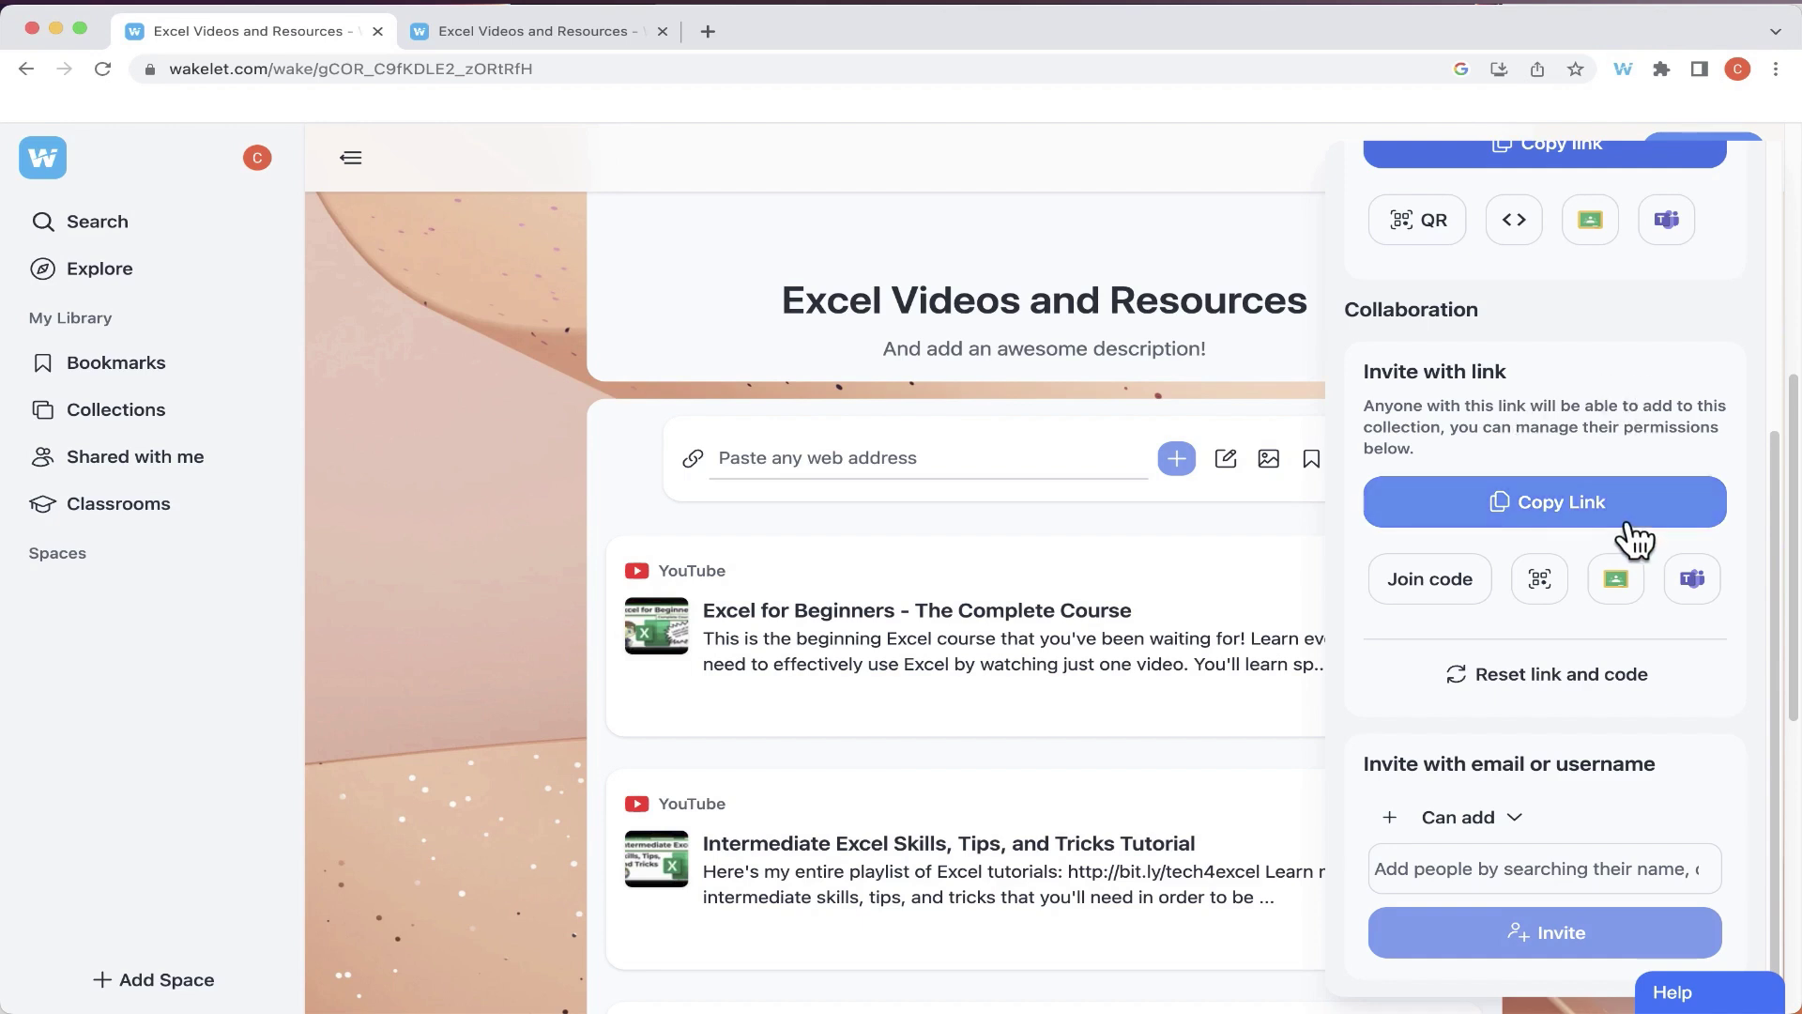
click(1585, 513)
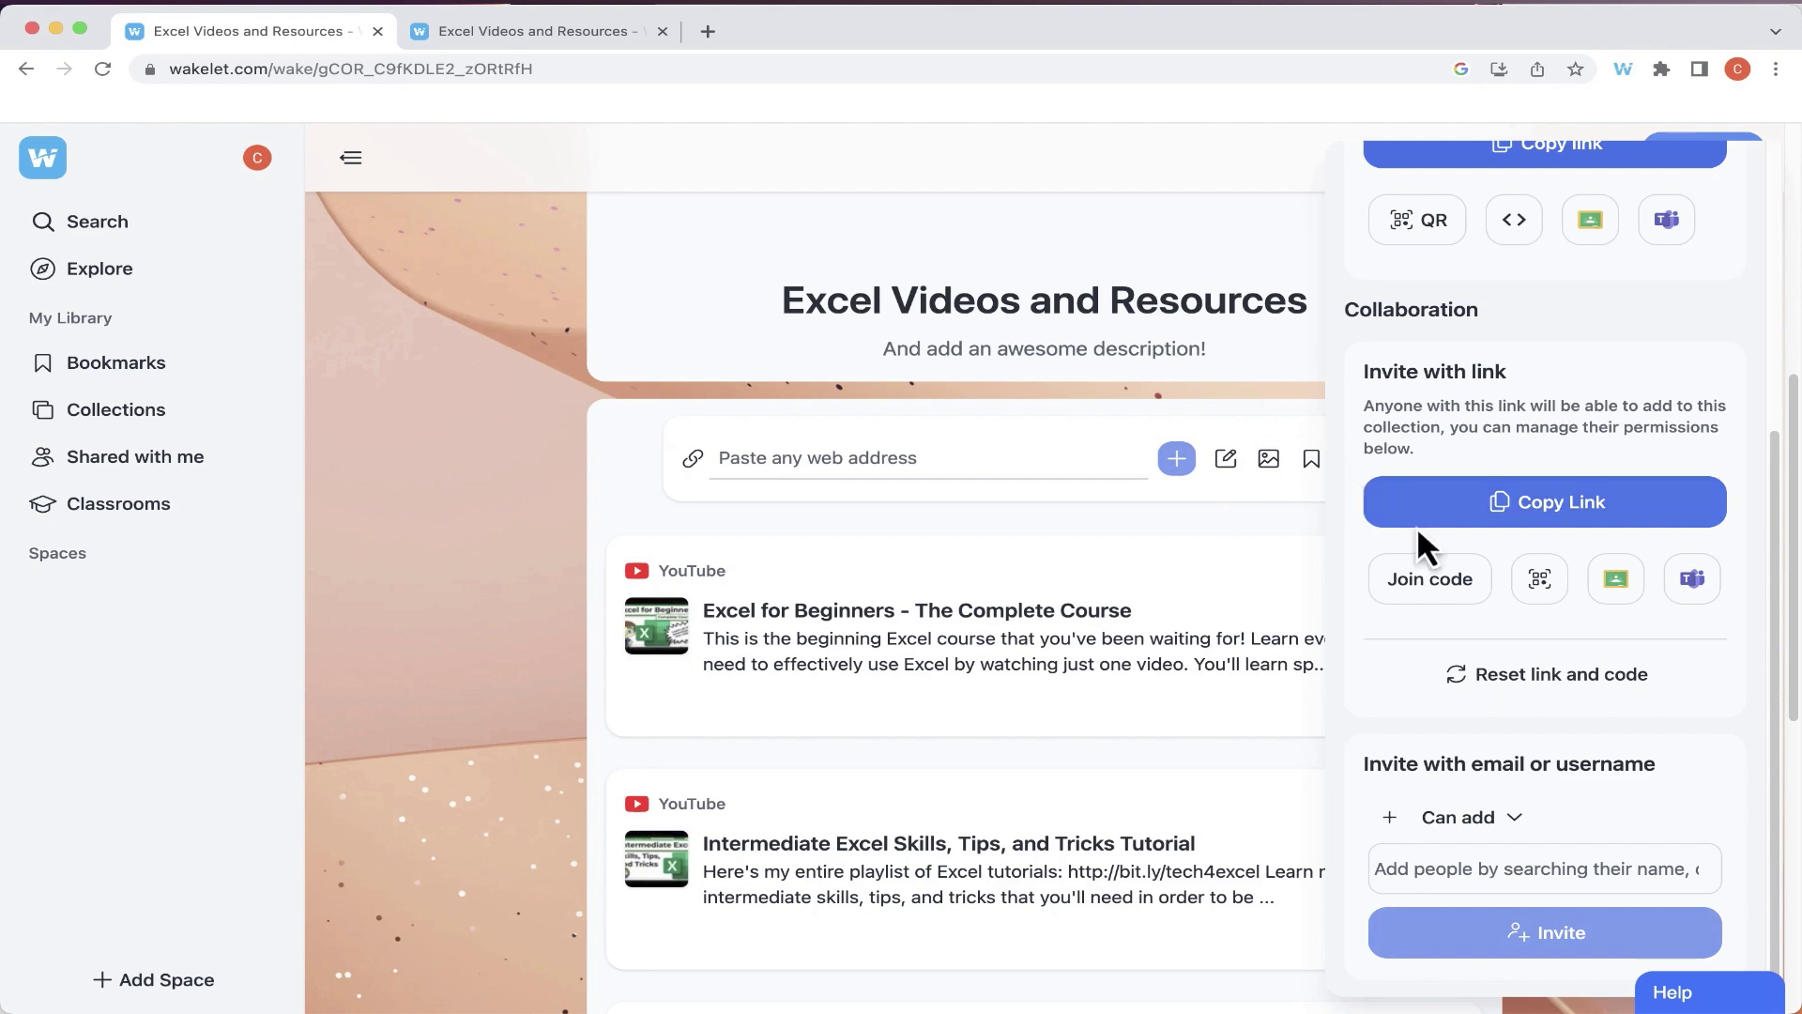
Review the Can add and Can edit permissions for inviting people by email or username, and close the sharing options
click(1513, 817)
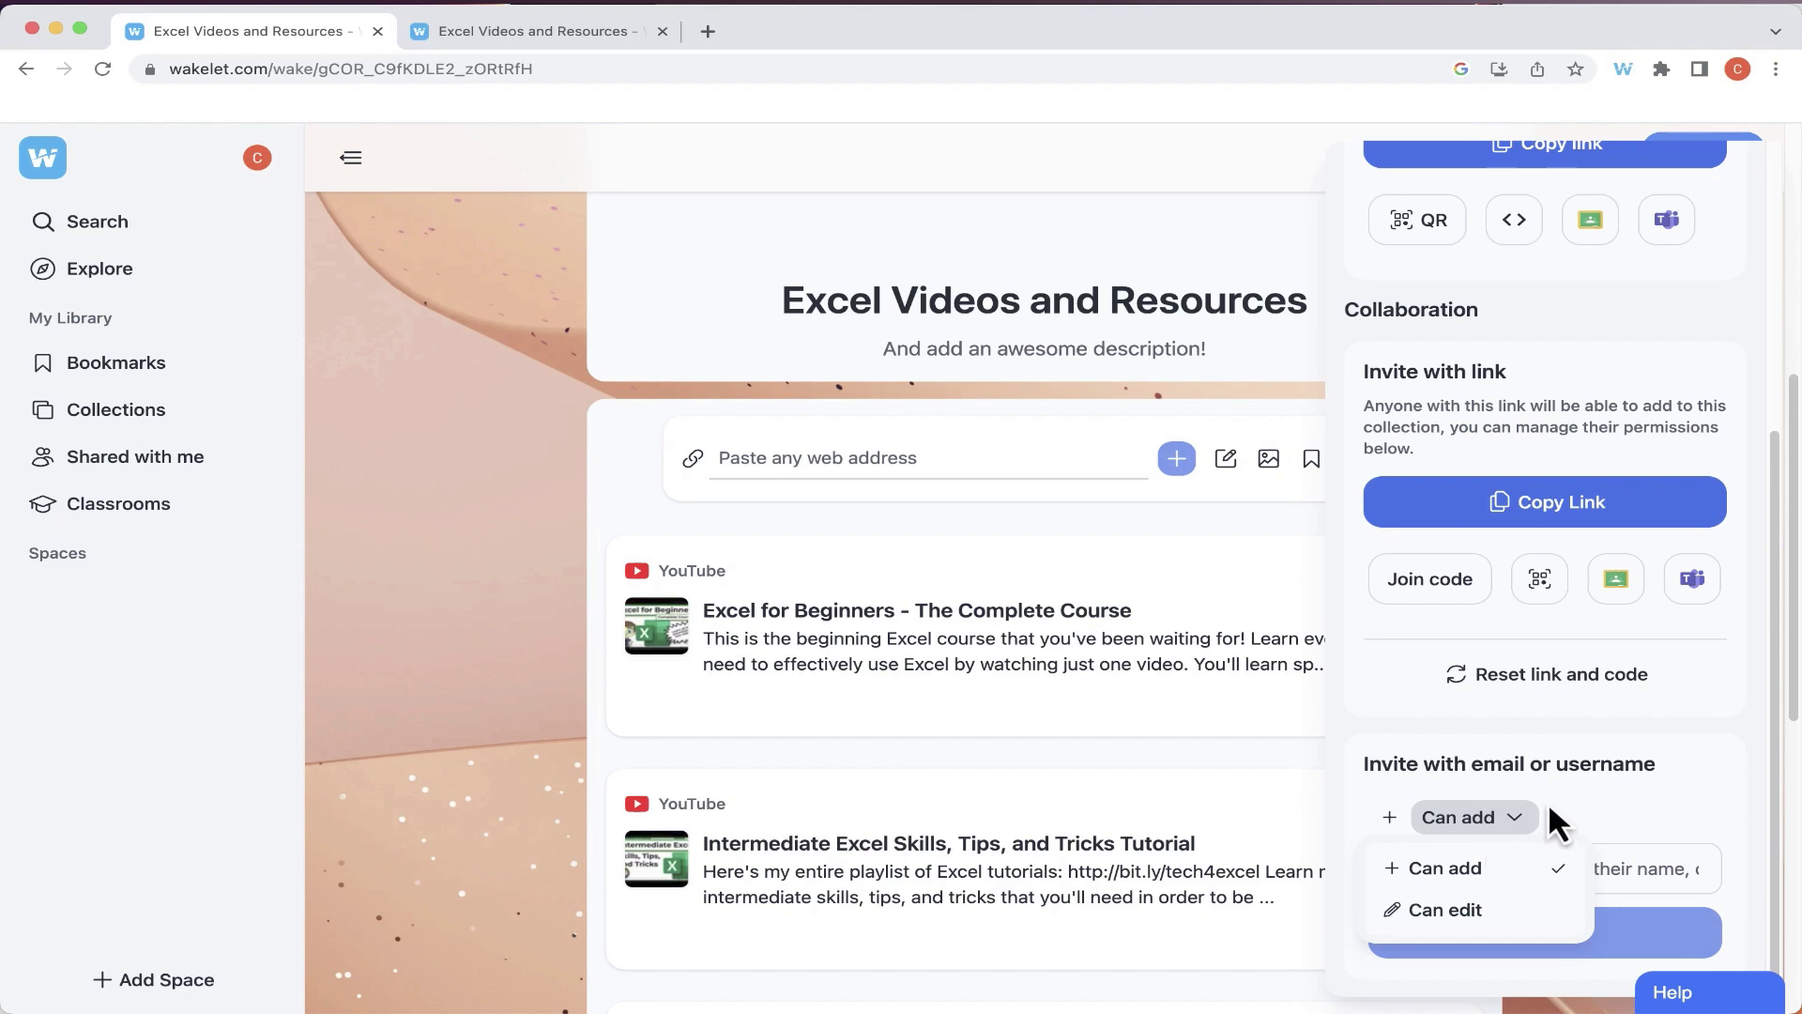
click(1580, 801)
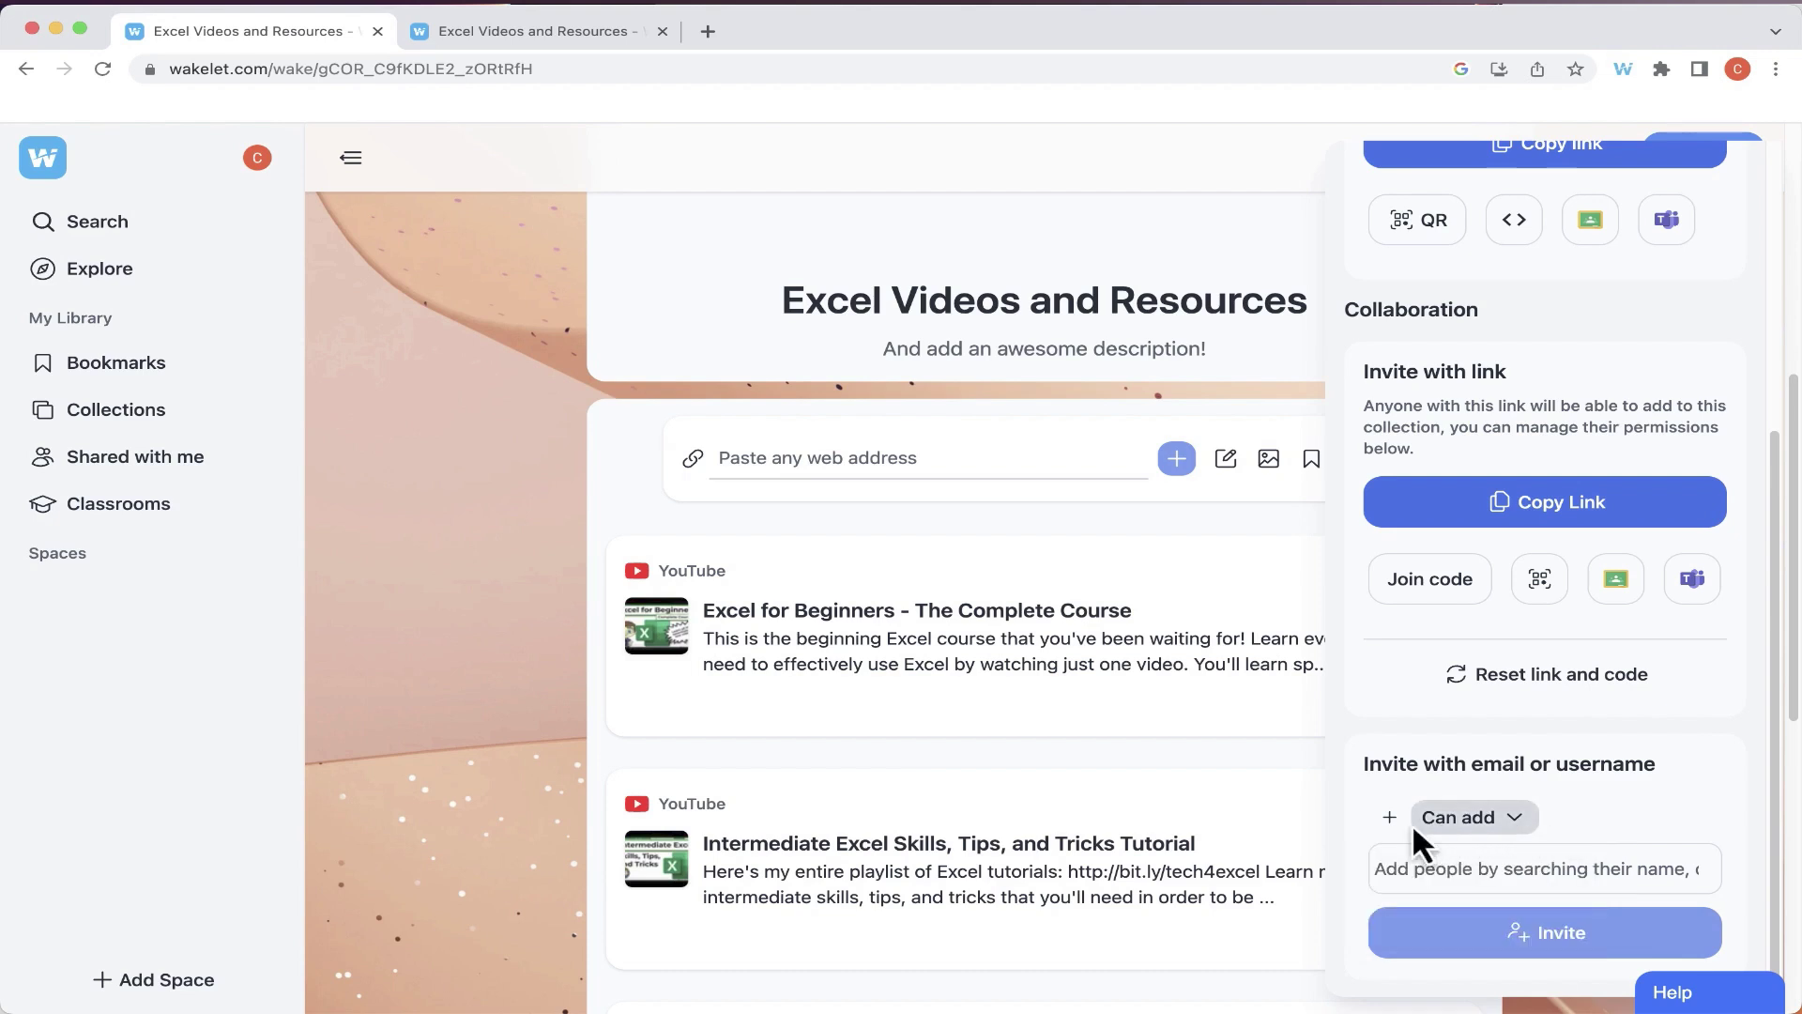
click(1481, 862)
click(1518, 816)
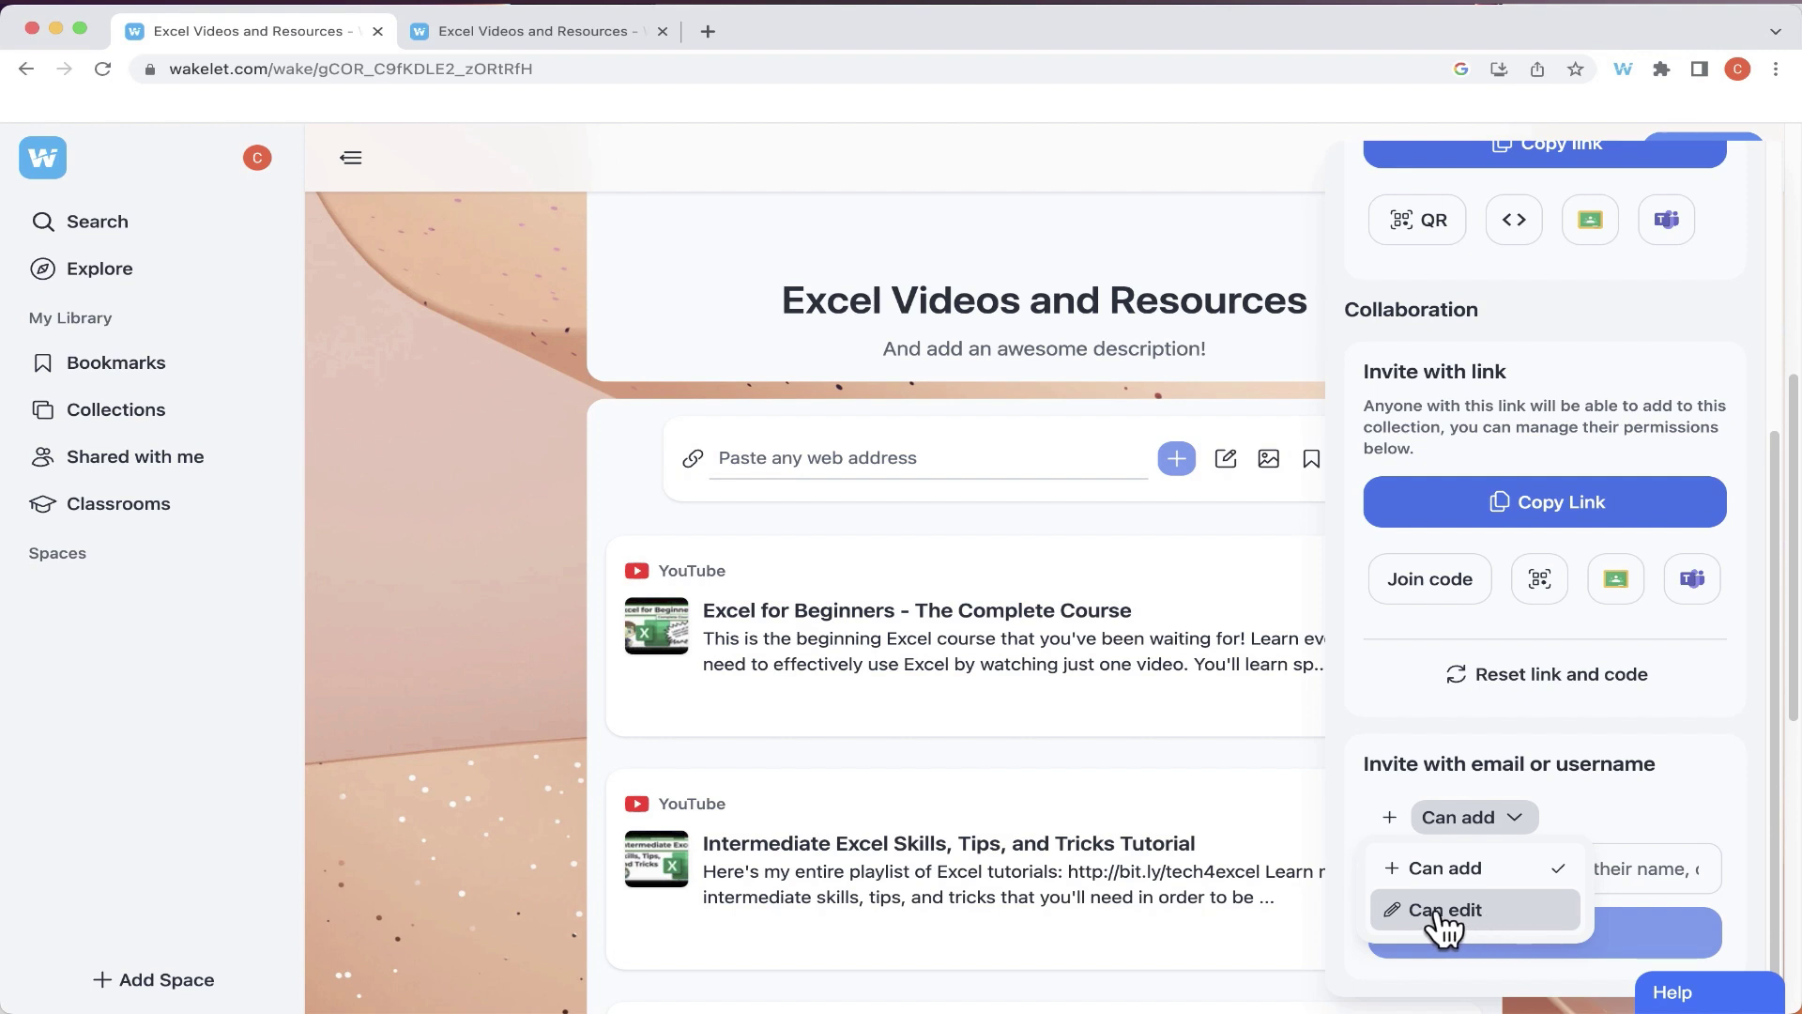
click(1653, 803)
click(1252, 350)
scroll(1273, 359, up, 5)
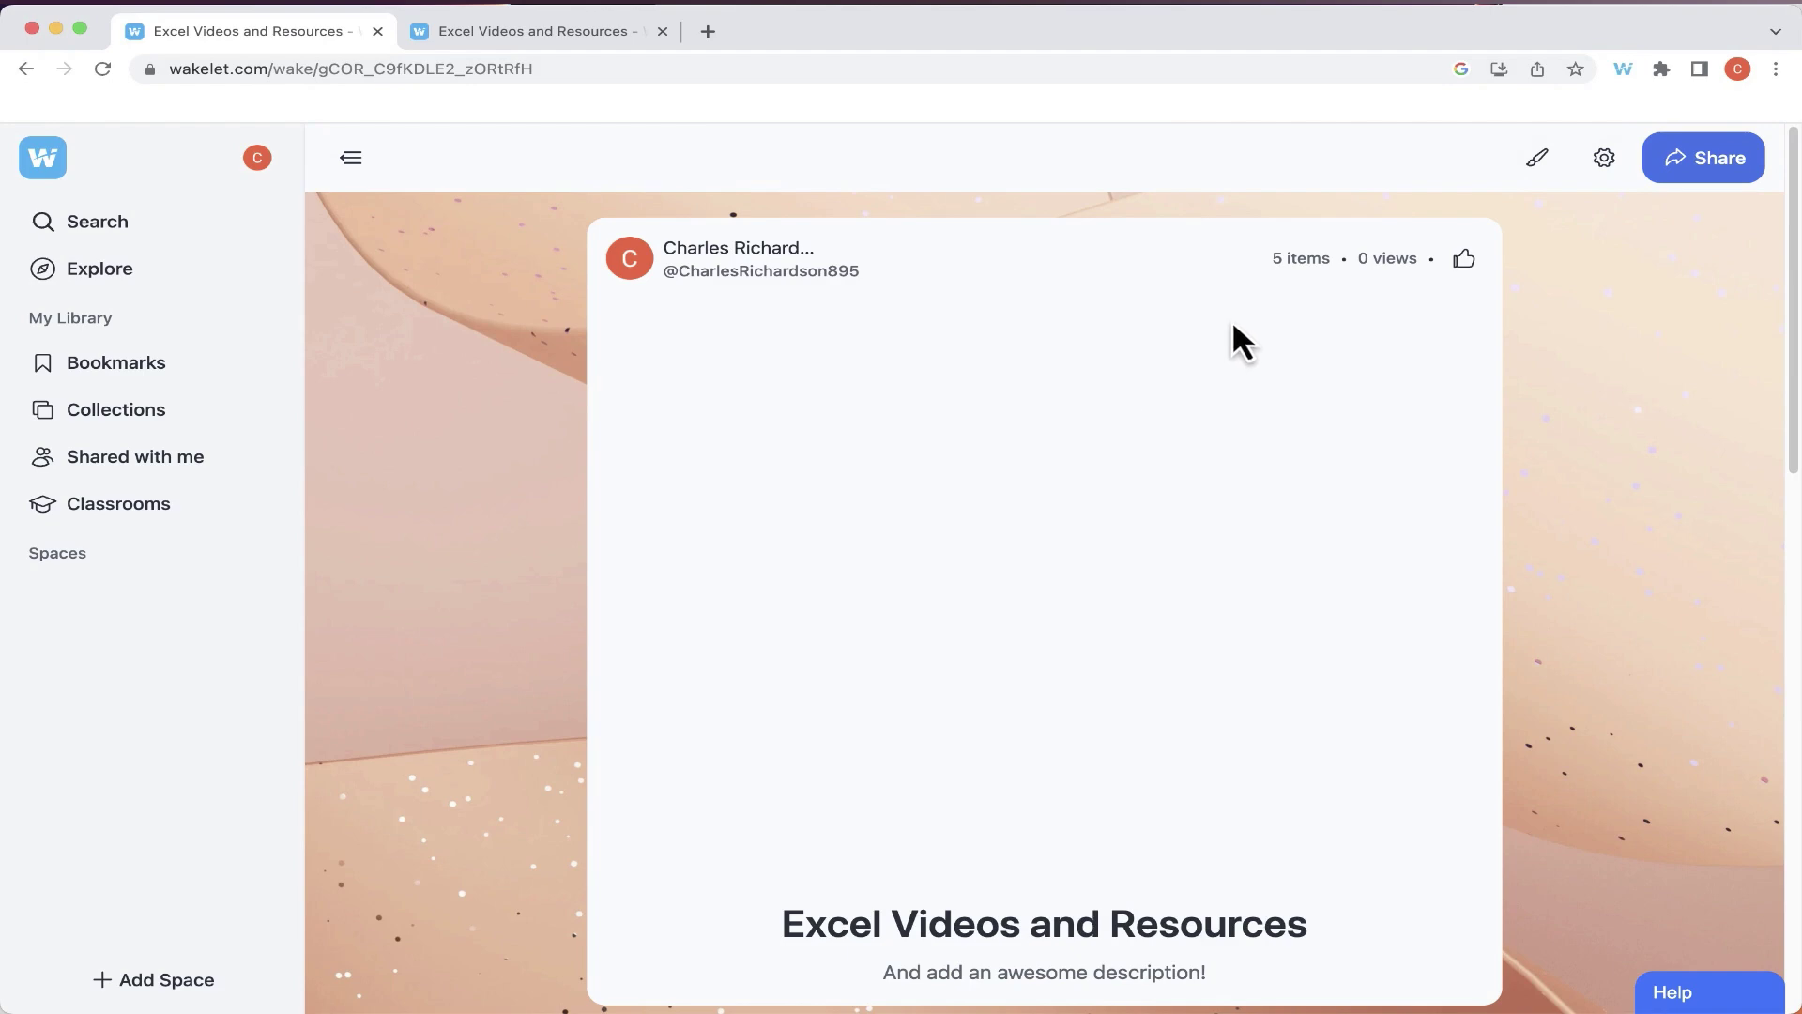
Switch to a browser window under a different profile and open the copied collaboration invite link with its invite code
click(1738, 69)
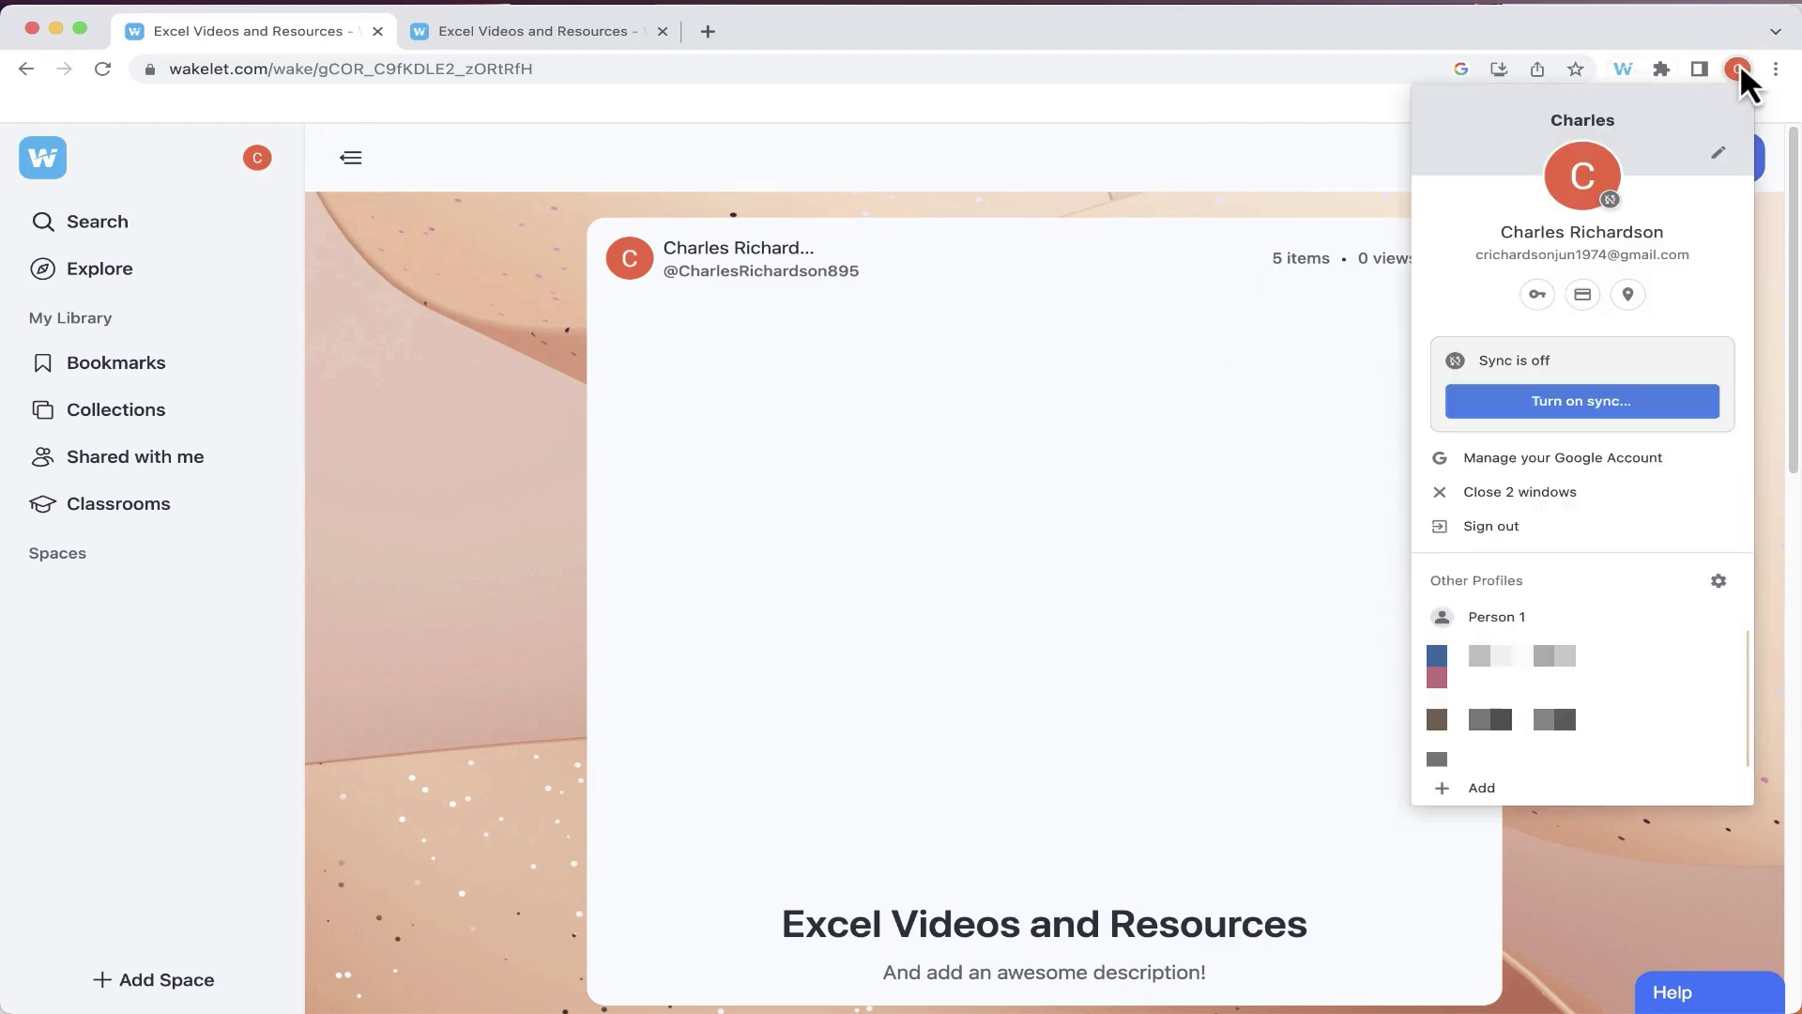
click(1515, 526)
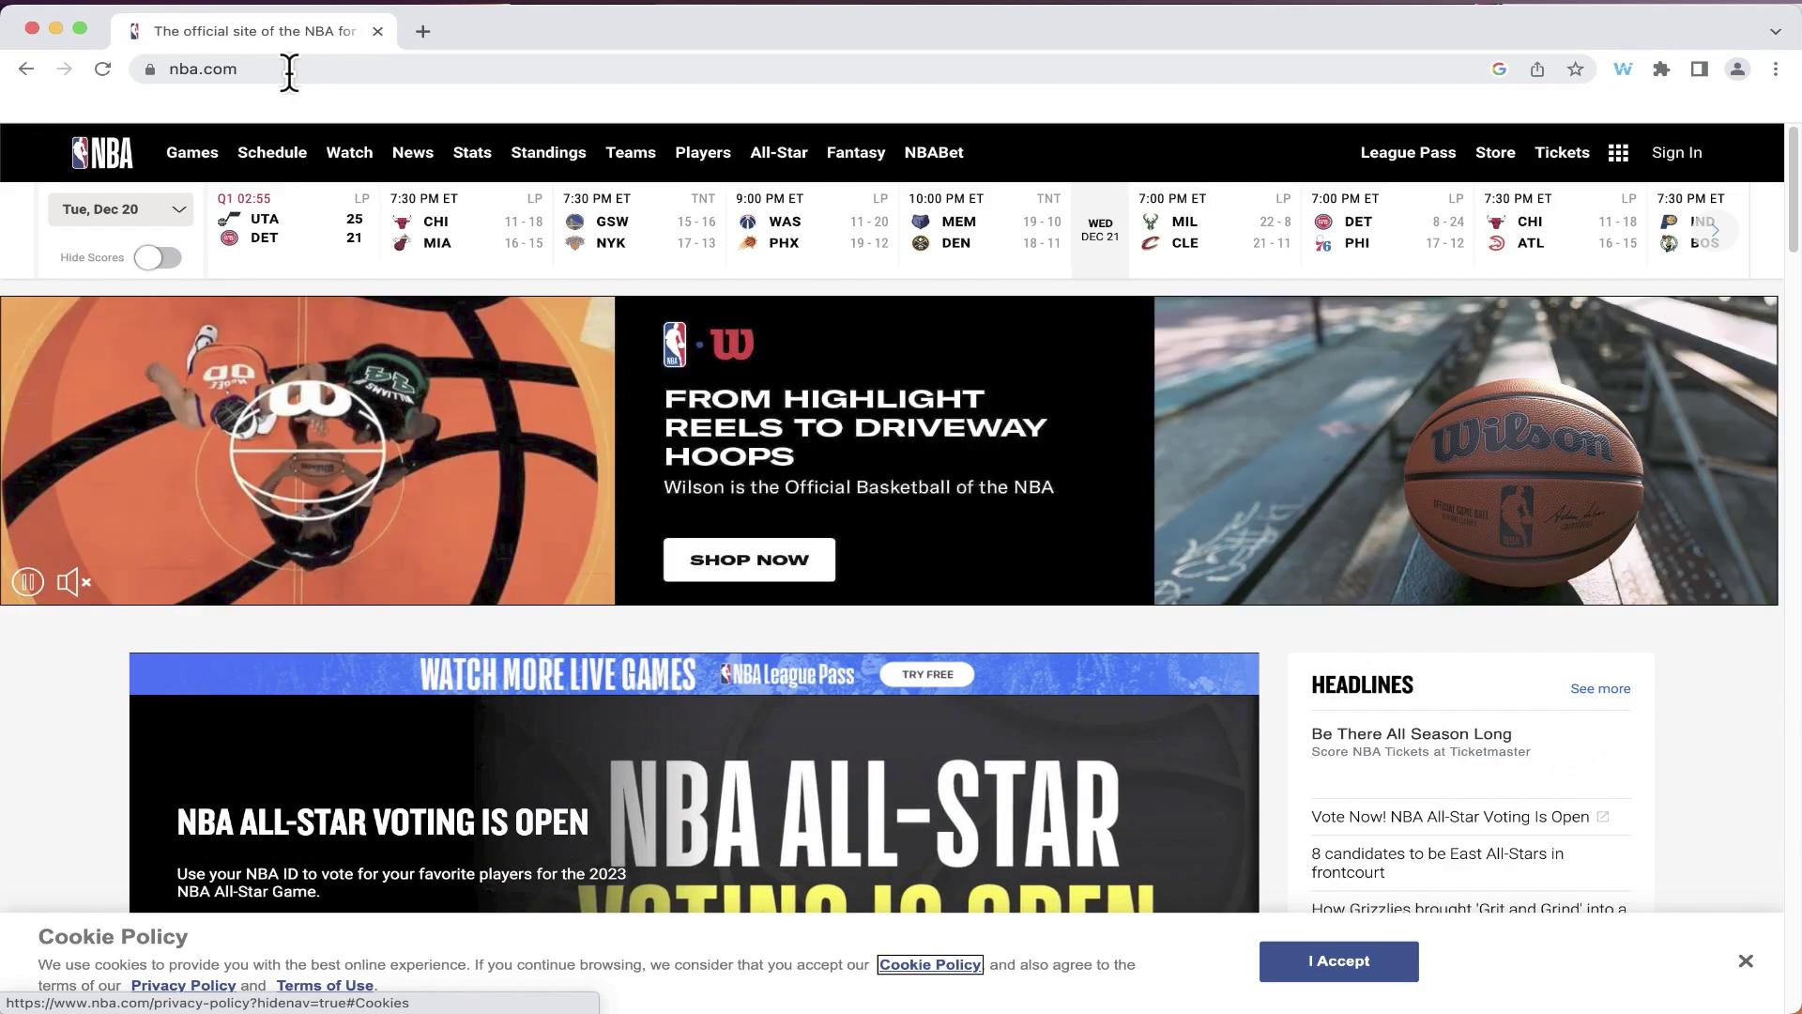
click(364, 67)
key(super+v)
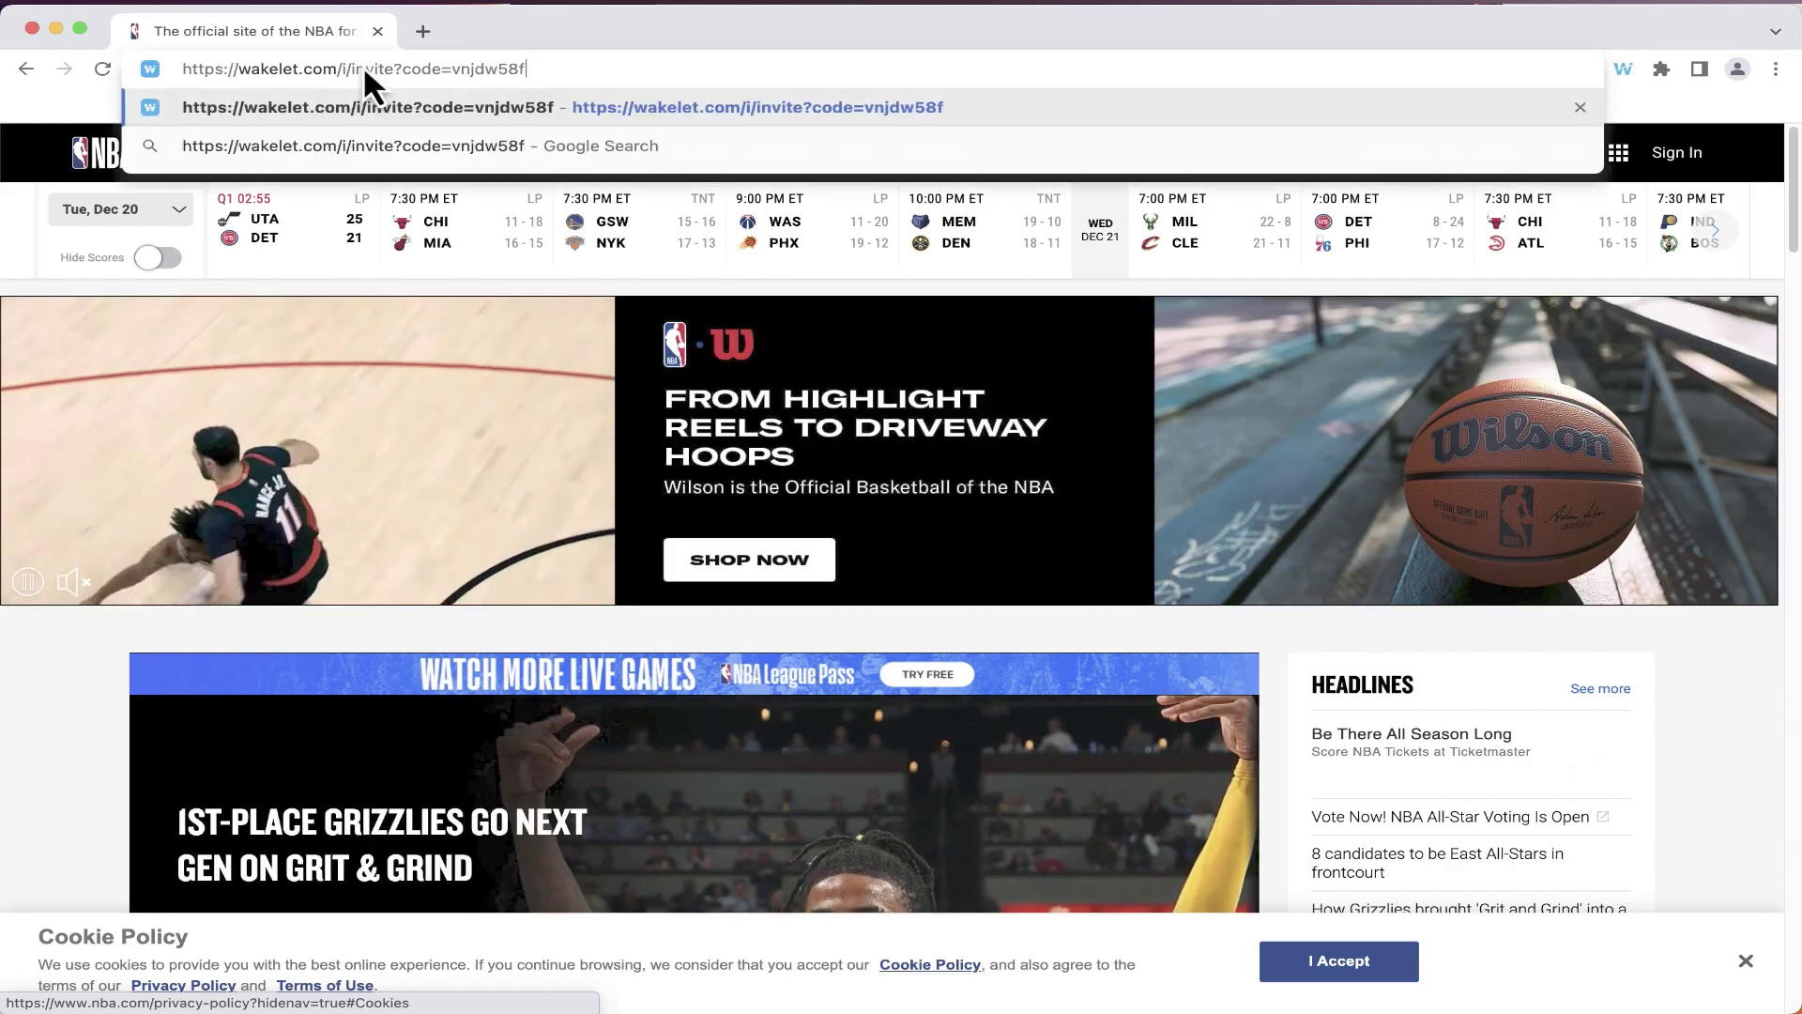
key(Return)
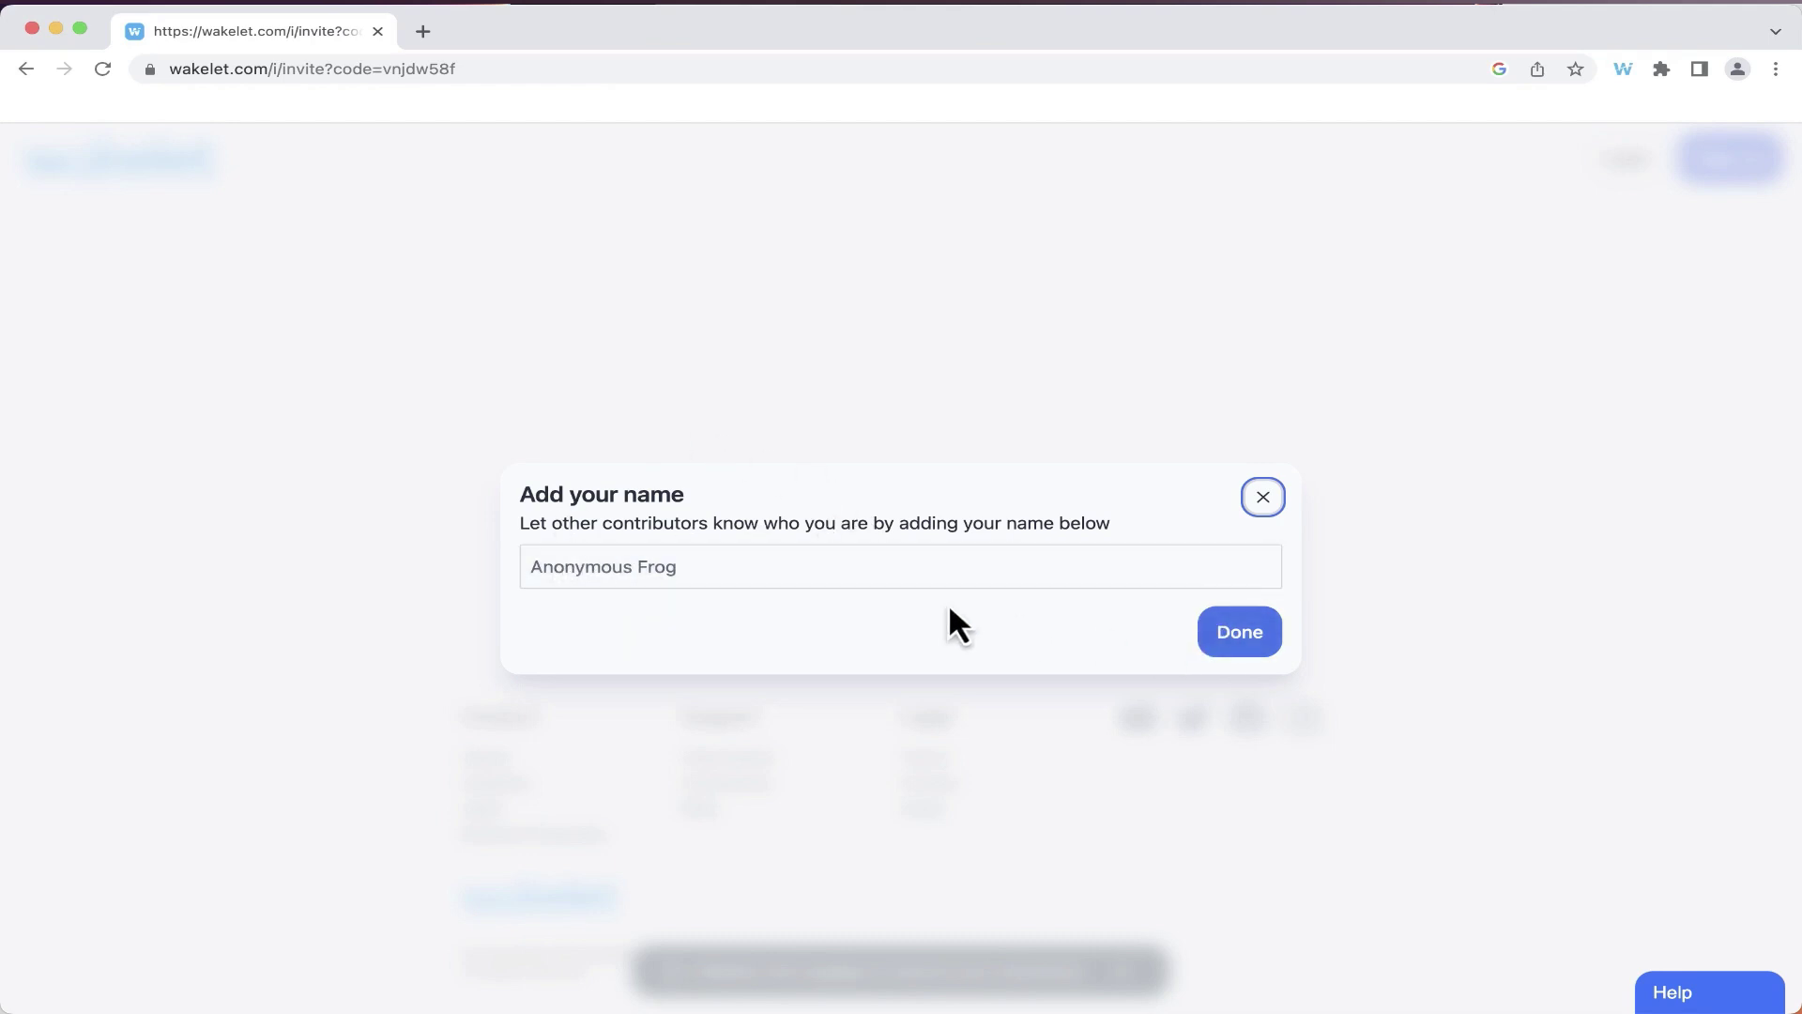
Join the Excel Videos and Resources collection under the suggested contributor name Anonymous Frog and look through its cover, add-item options and videos
click(1237, 639)
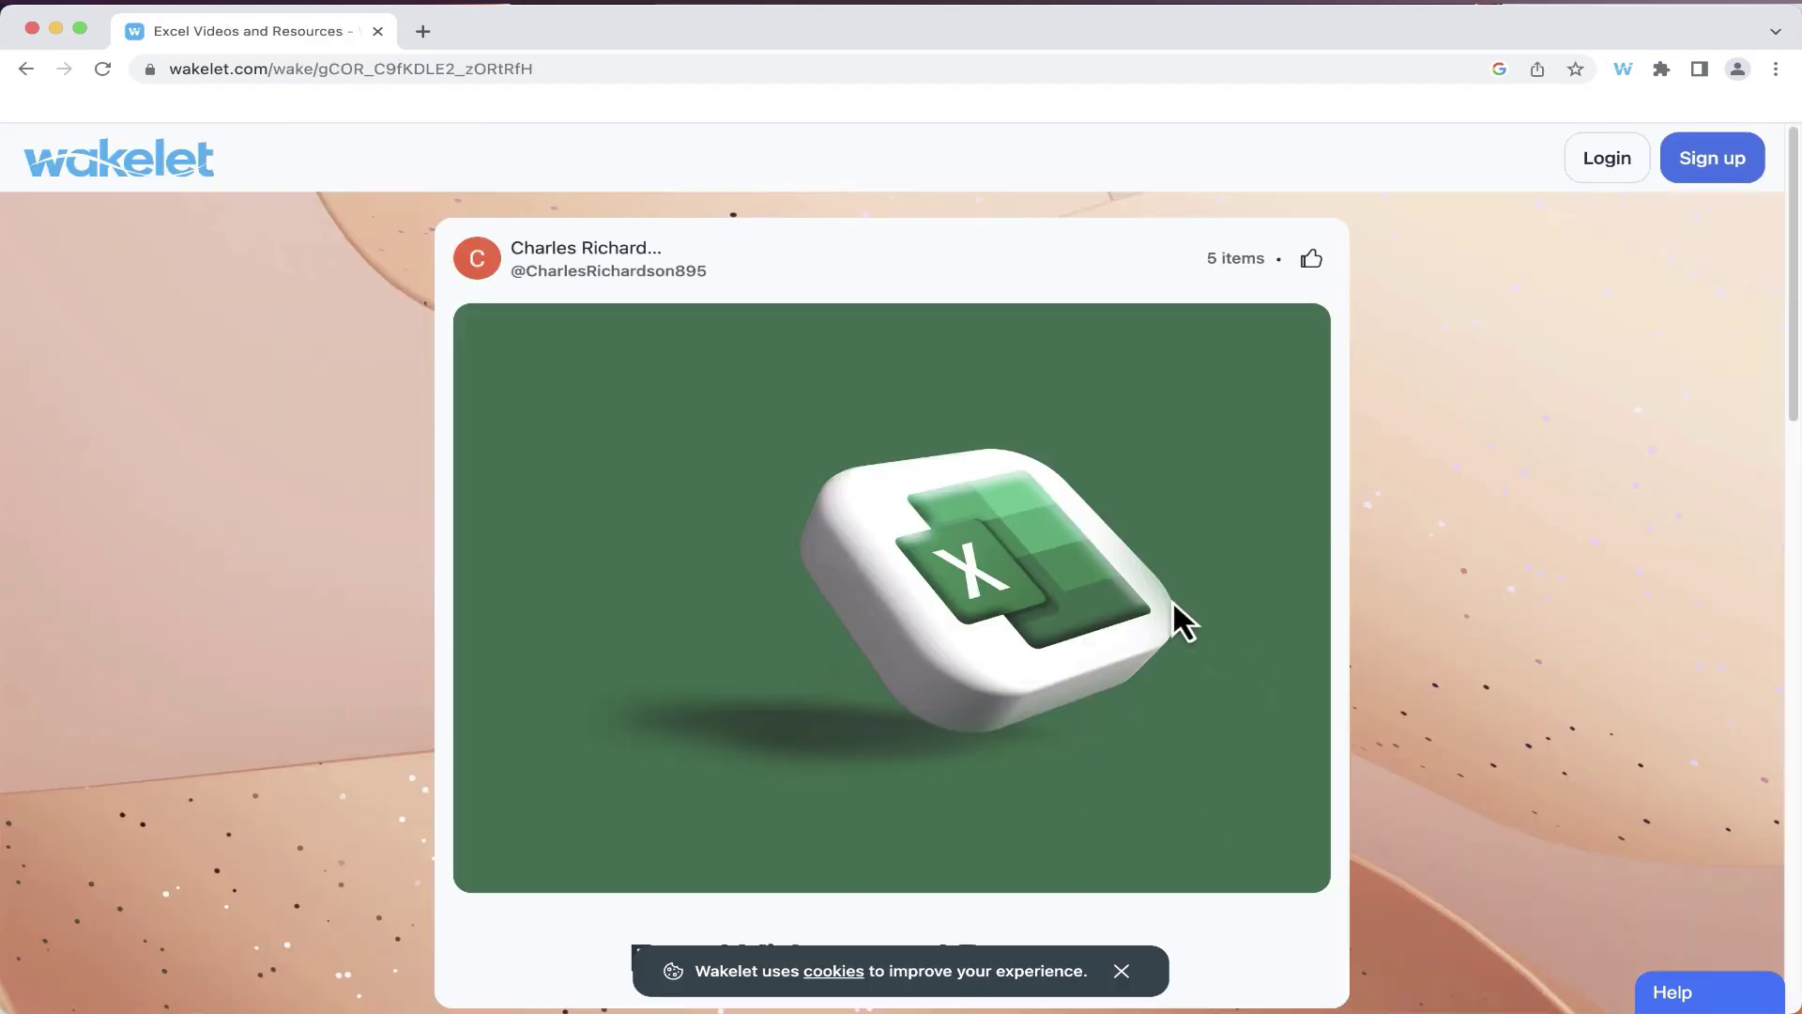
scroll(1354, 606, down, 10)
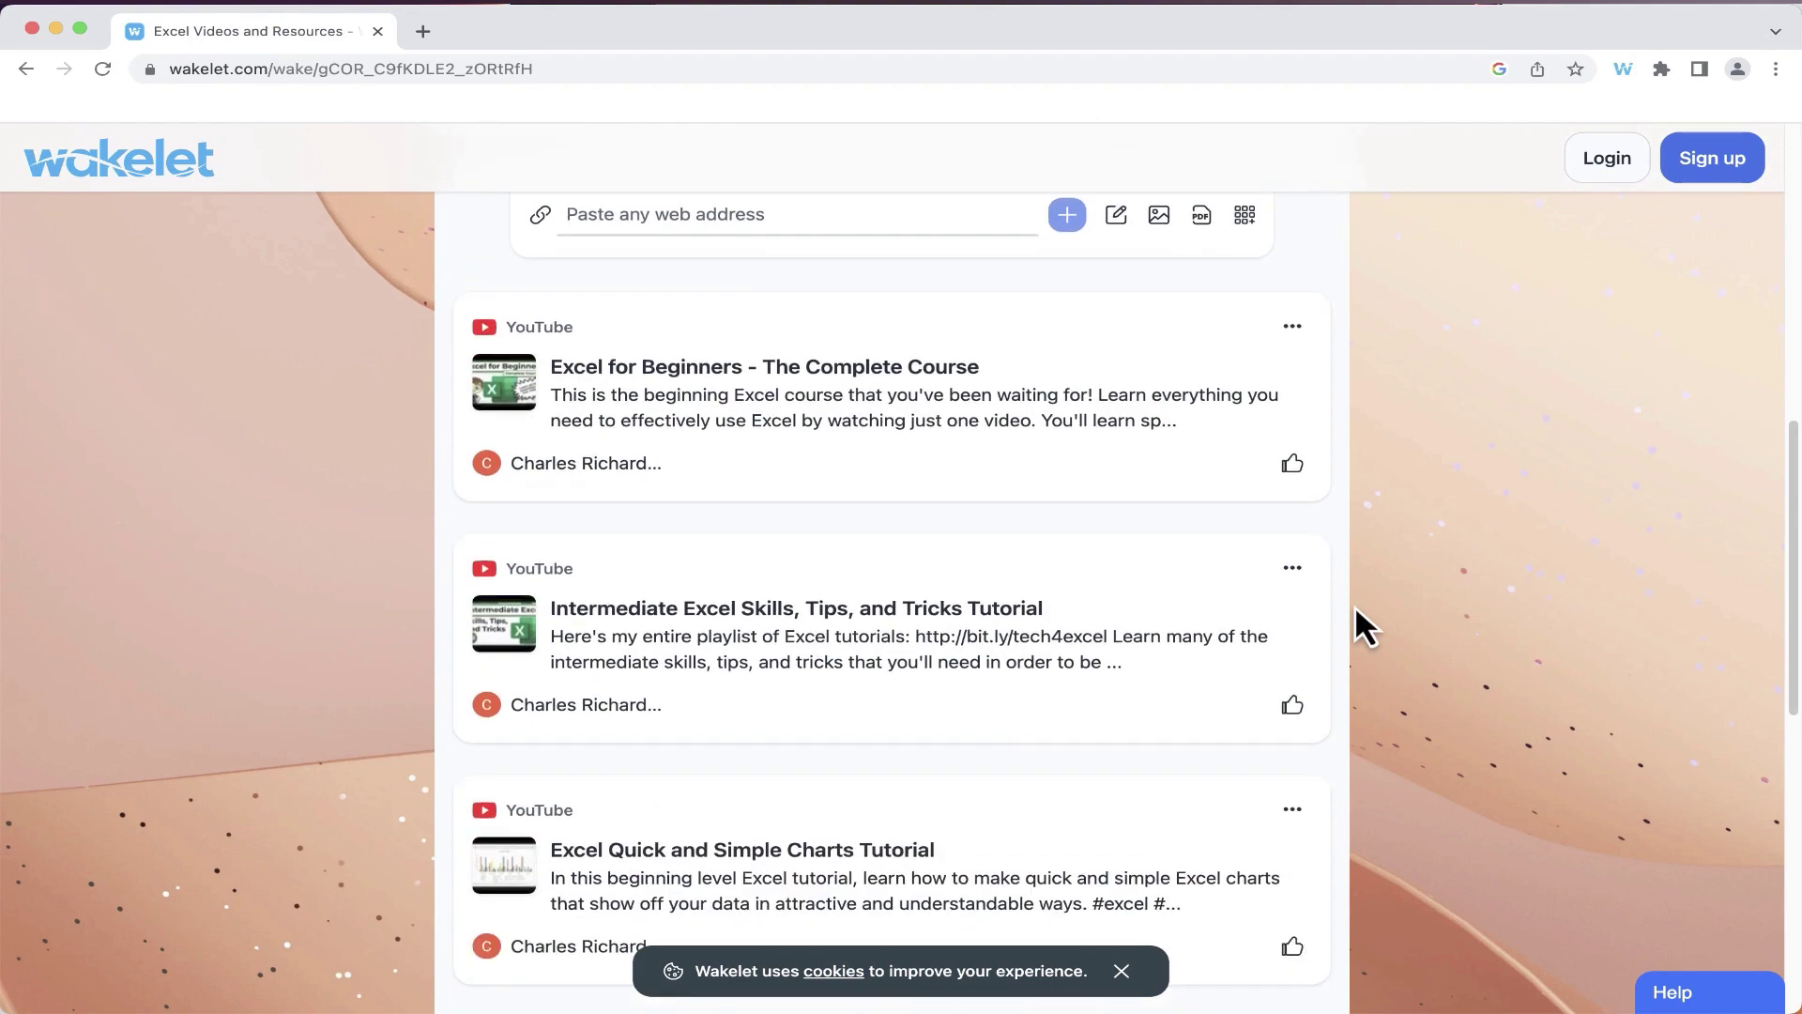
scroll(1272, 610, down, 10)
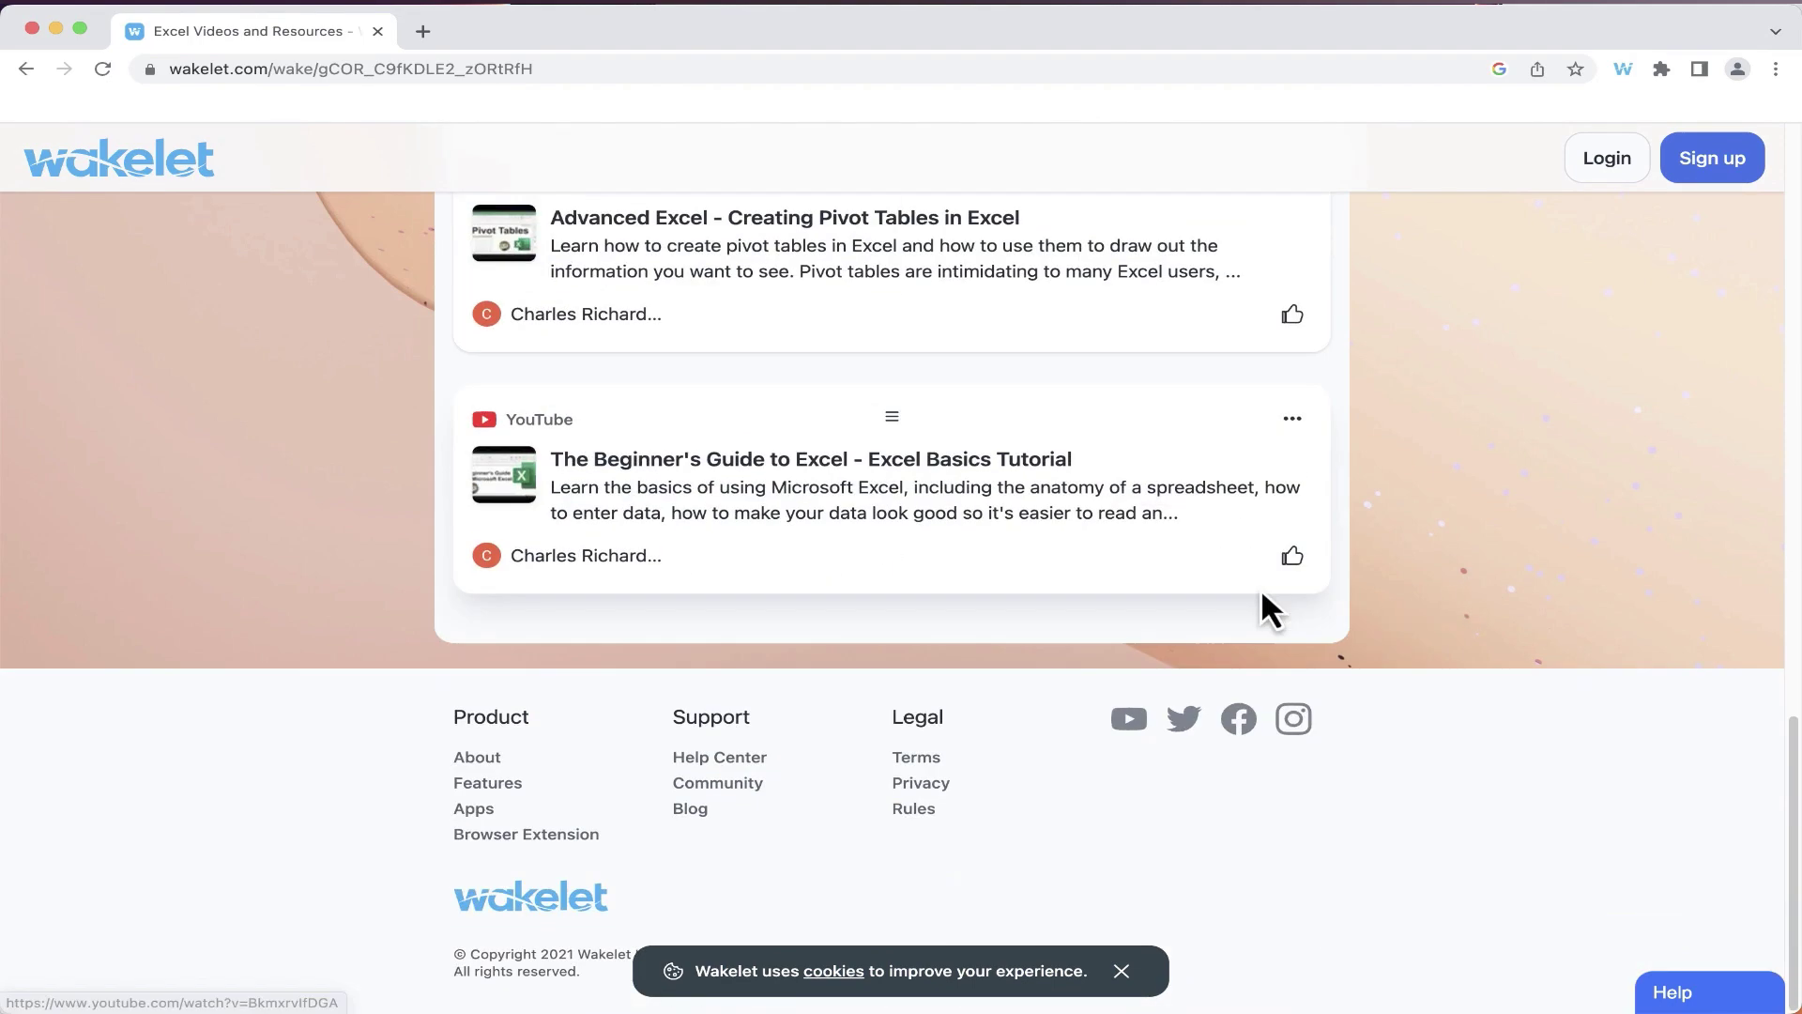
scroll(1258, 589, up, 15)
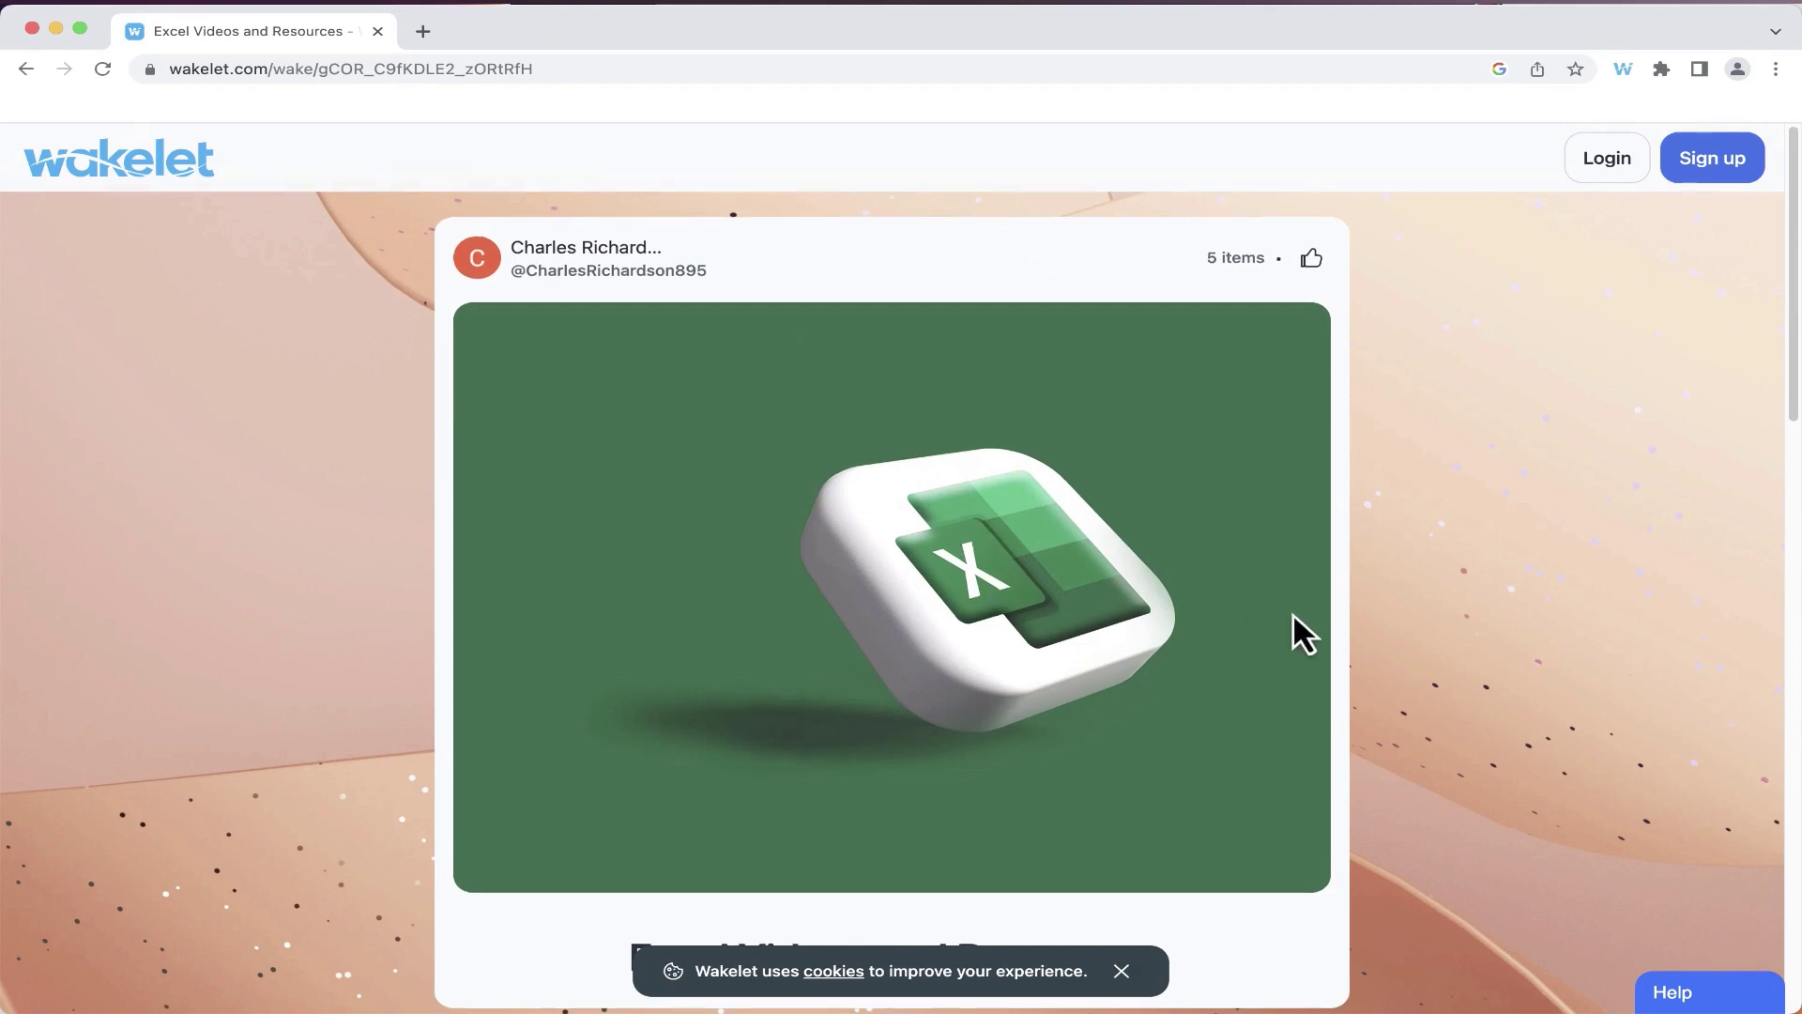
scroll(1293, 612, down, 3)
scroll(1294, 622, down, 5)
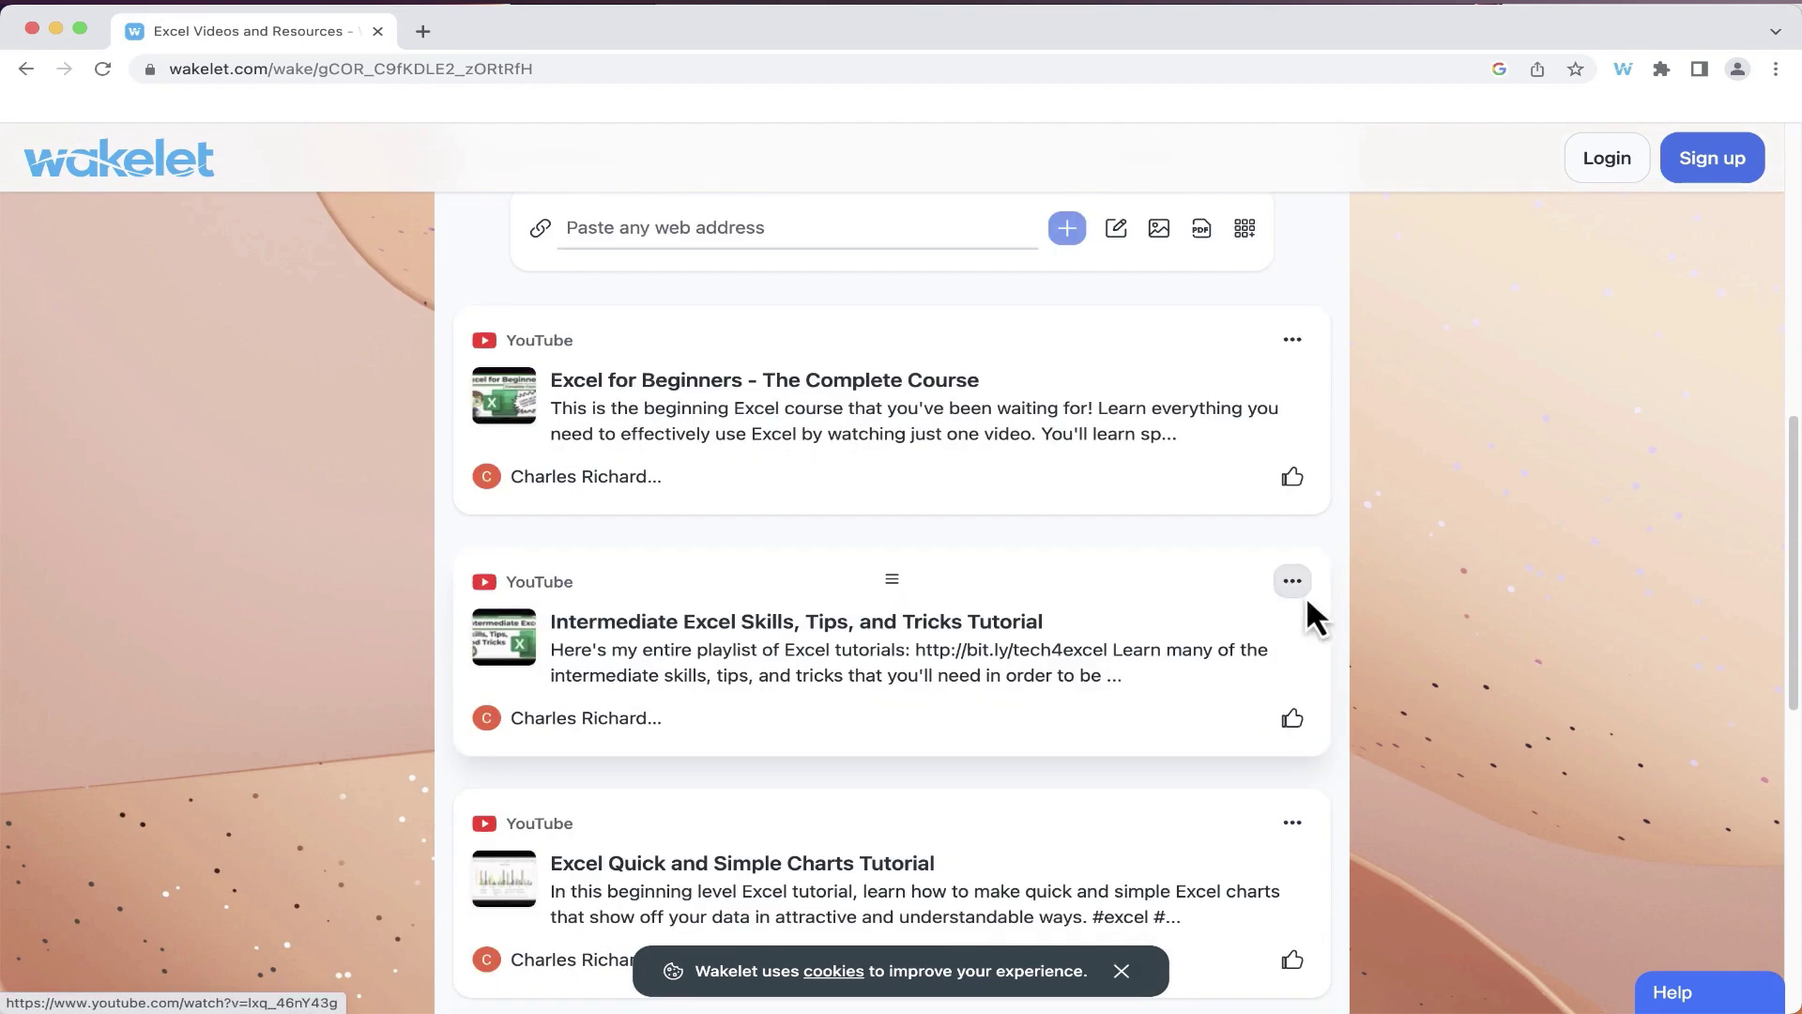
scroll(1307, 601, up, 8)
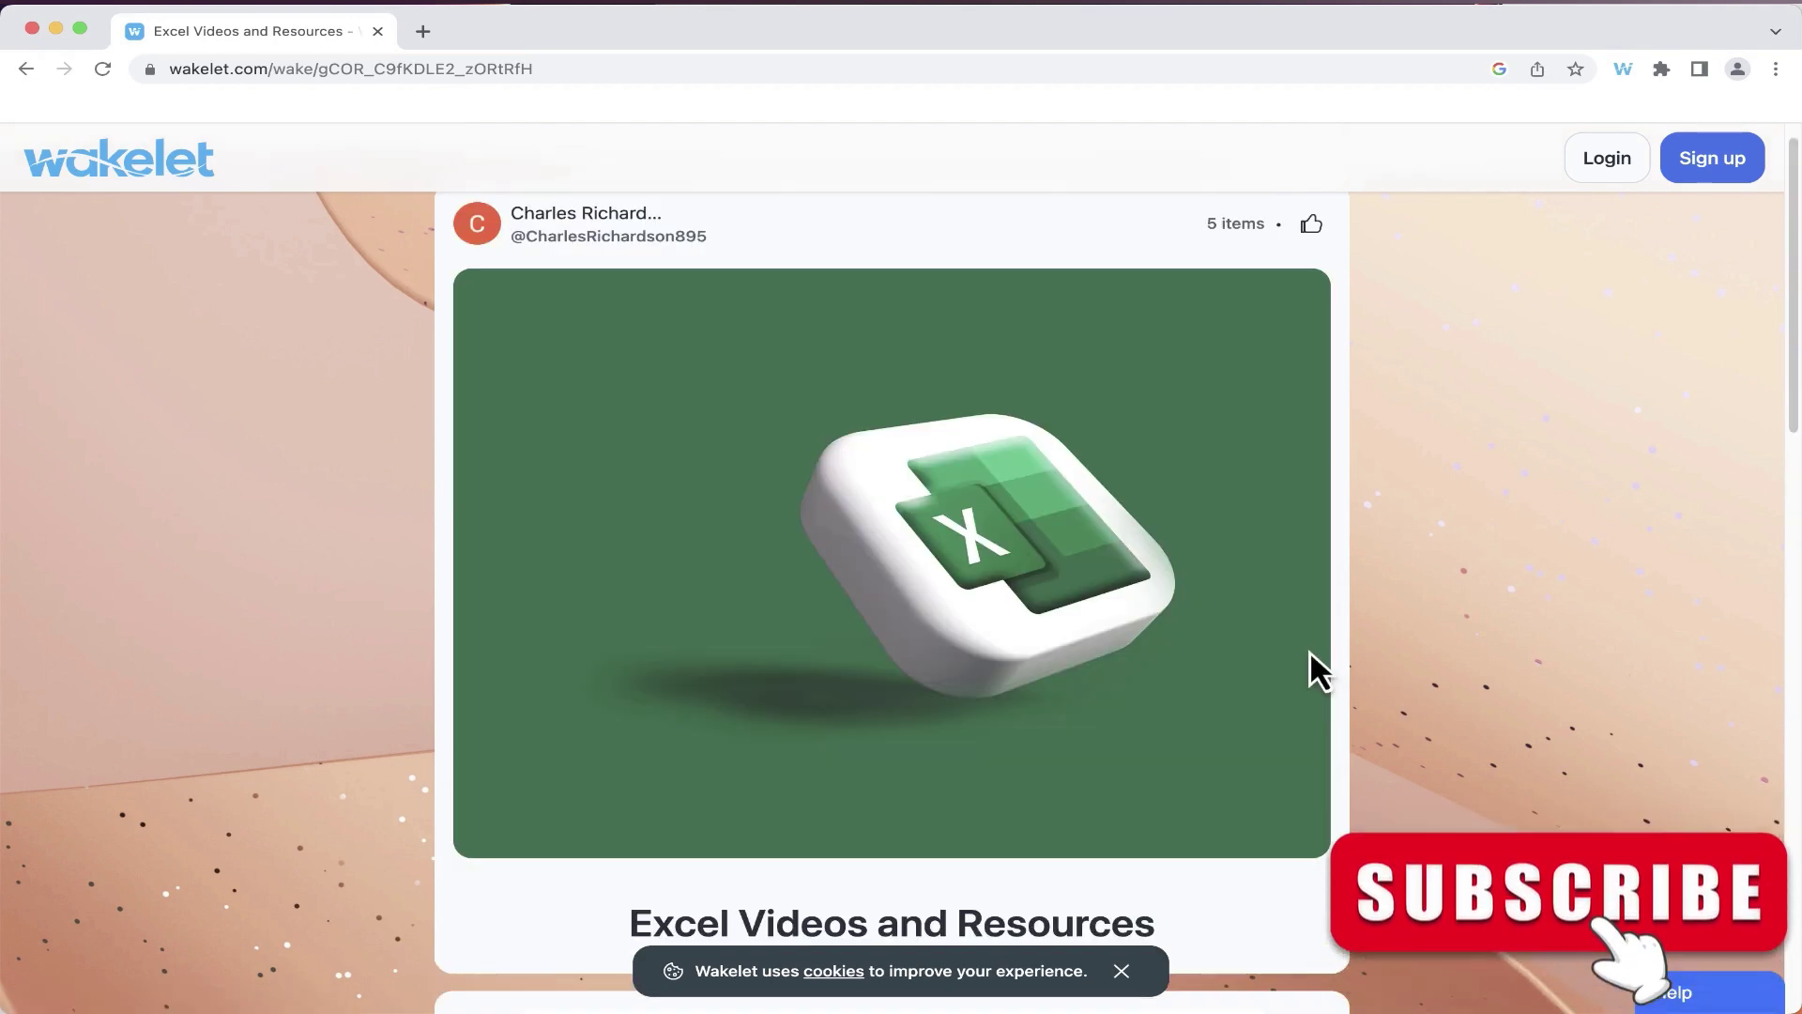